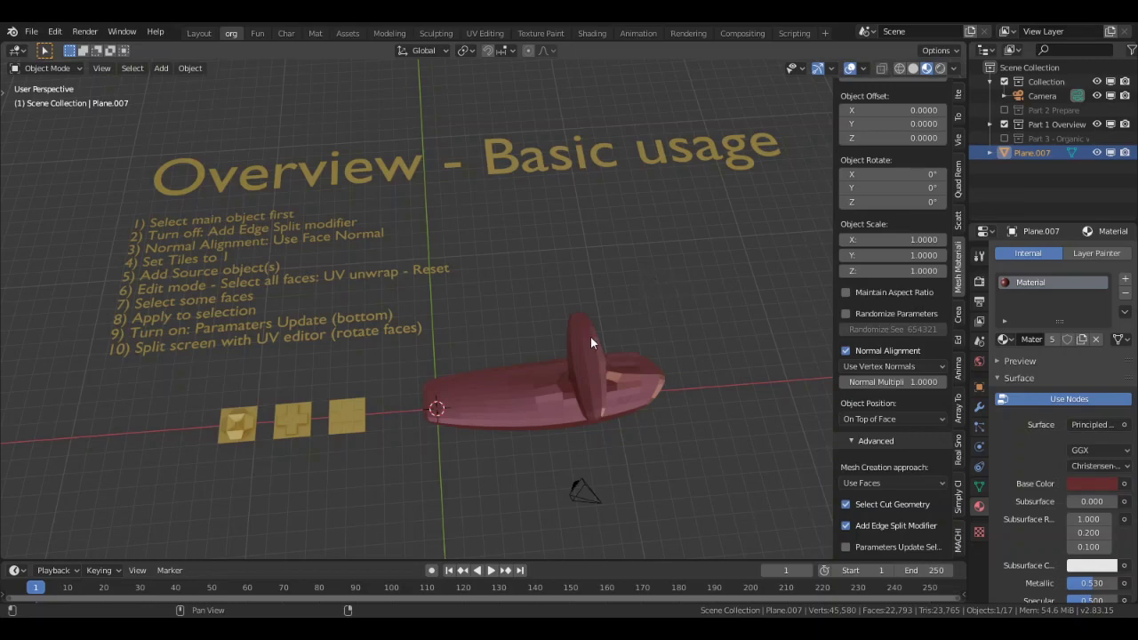
Select the large red hull-shaped main object beside the three yellow source tiles
{"action": "middle_click_drag", "start_coordinate": [501, 386], "coordinate": [517, 356]}
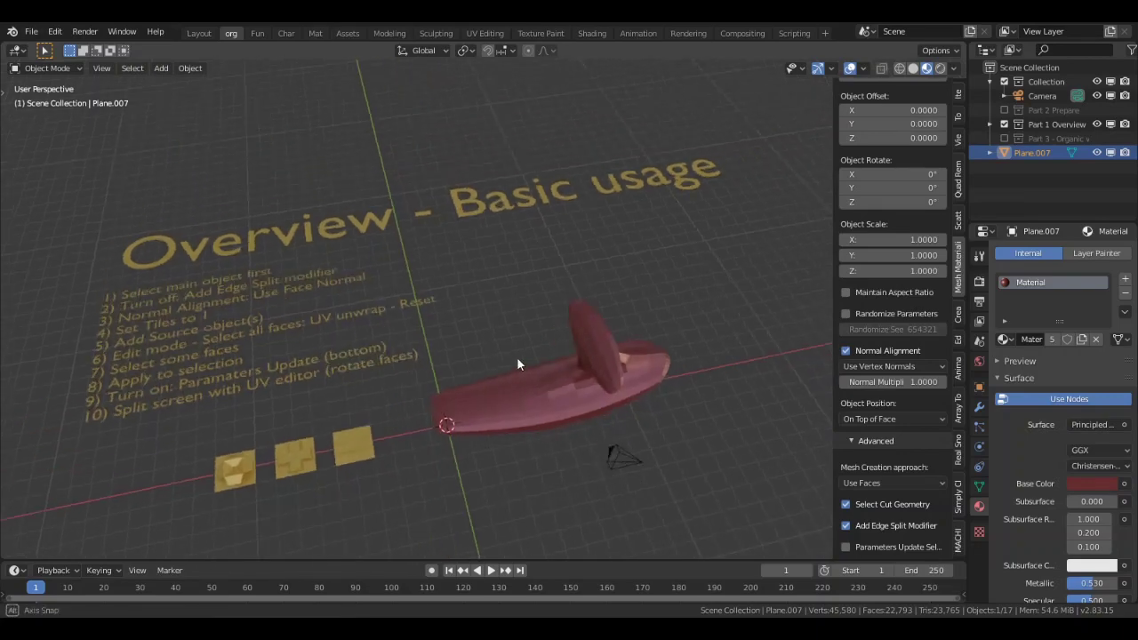
{"action": "scroll", "coordinate": [517, 394], "scroll_direction": "up", "scroll_amount": 2}
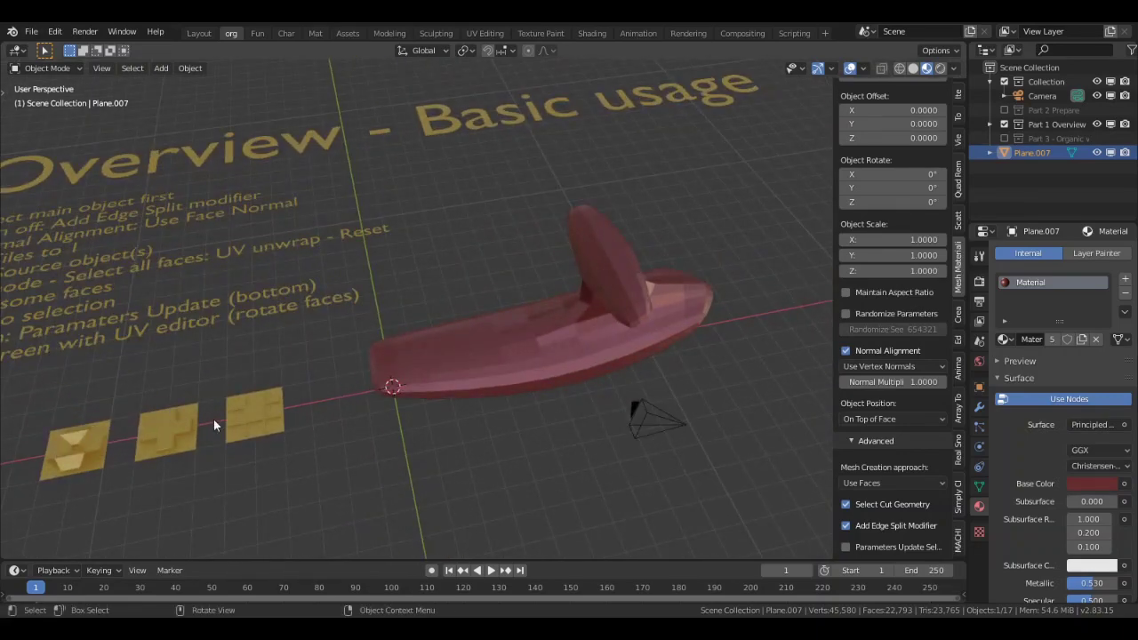
{"action": "middle_click_drag", "start_coordinate": [531, 324], "coordinate": [486, 376]}
{"action": "left_click", "coordinate": [256, 391]}
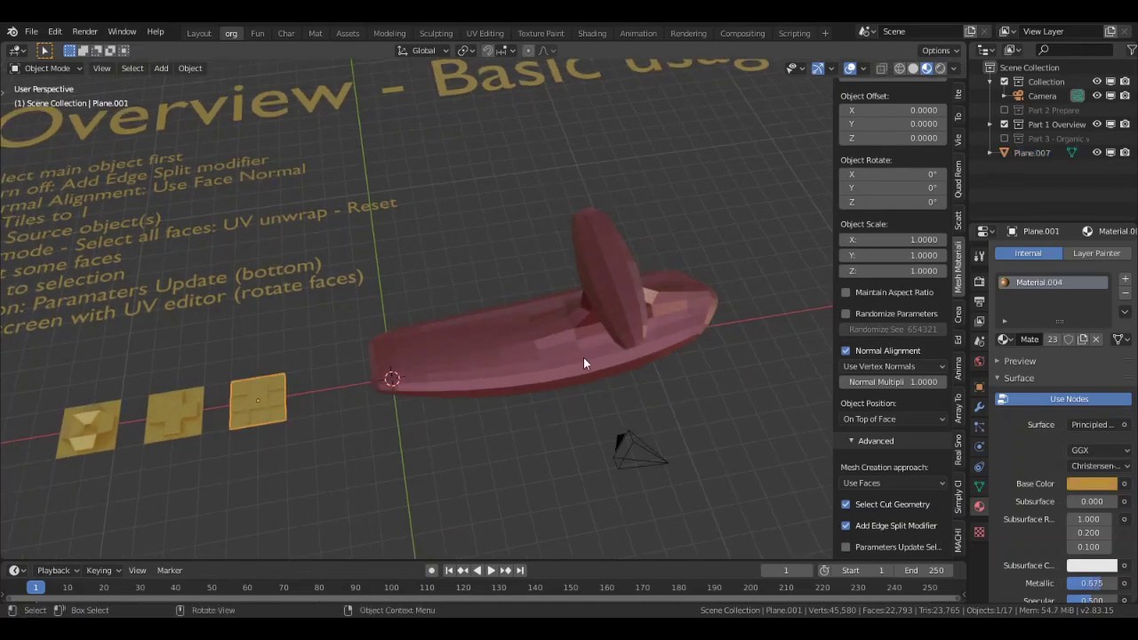
{"action": "left_click", "coordinate": [569, 331]}
{"action": "scroll", "coordinate": [574, 327], "scroll_direction": "up", "scroll_amount": 2}
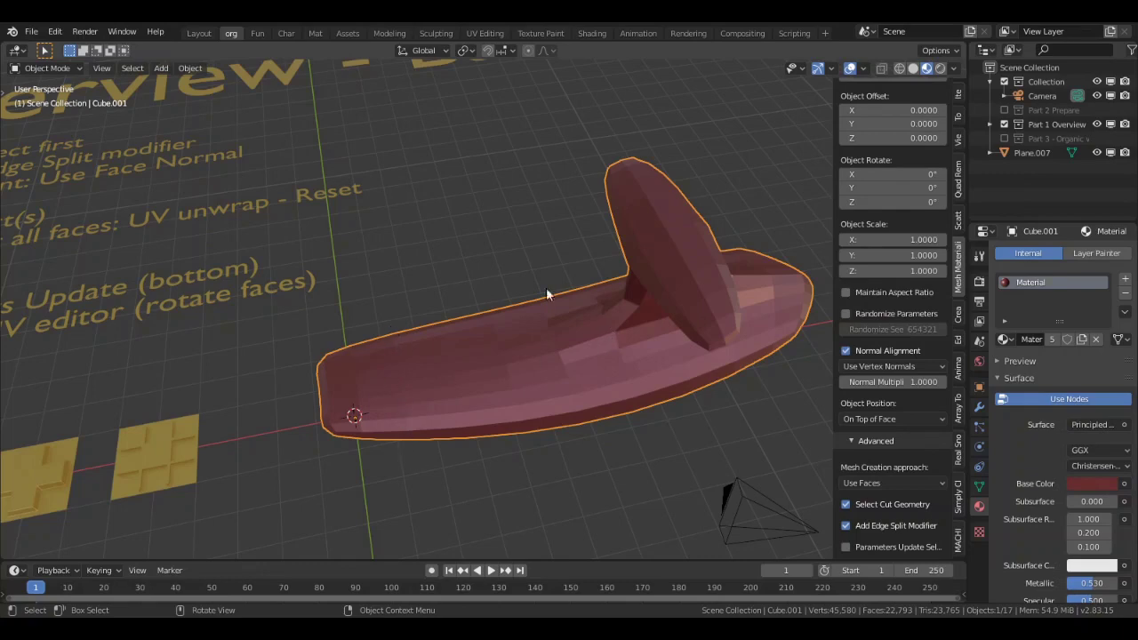
Turn off the Add Edge Split Modifier option in the advanced Mesh Materializer settings
{"action": "scroll", "coordinate": [511, 360], "scroll_direction": "down", "scroll_amount": 2}
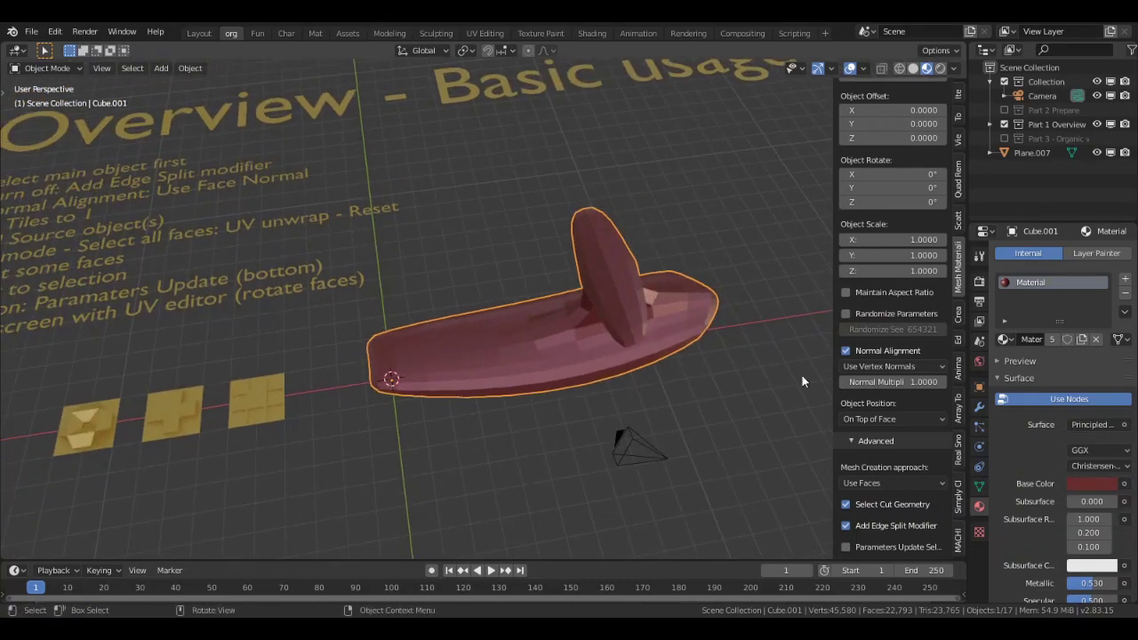
{"action": "scroll", "coordinate": [889, 312], "scroll_direction": "up", "scroll_amount": 3}
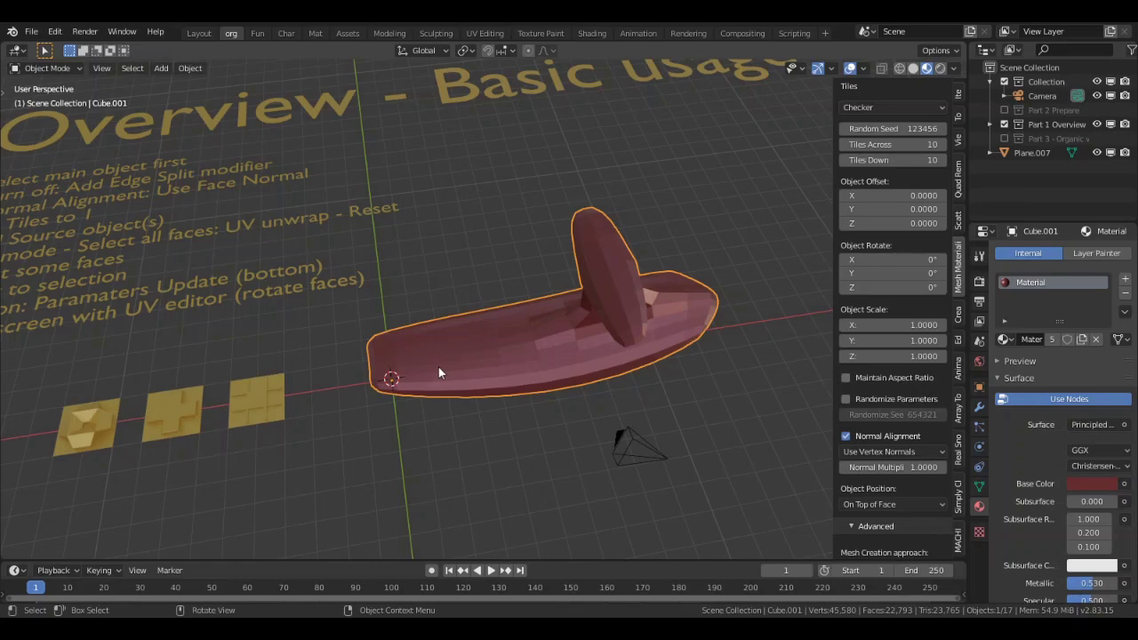
{"action": "mouse_move", "coordinate": [439, 366]}
{"action": "middle_mouse_down"}
{"action": "mouse_move", "coordinate": [421, 367]}
{"action": "mouse_move", "coordinate": [484, 382]}
{"action": "mouse_move", "coordinate": [489, 361]}
{"action": "mouse_move", "coordinate": [480, 383]}
{"action": "mouse_move", "coordinate": [503, 369]}
{"action": "mouse_move", "coordinate": [454, 396]}
{"action": "mouse_move", "coordinate": [440, 420]}
{"action": "mouse_move", "coordinate": [452, 391]}
{"action": "mouse_move", "coordinate": [437, 406]}
{"action": "middle_mouse_up"}
{"action": "scroll", "coordinate": [441, 417], "scroll_direction": "up", "scroll_amount": 1}
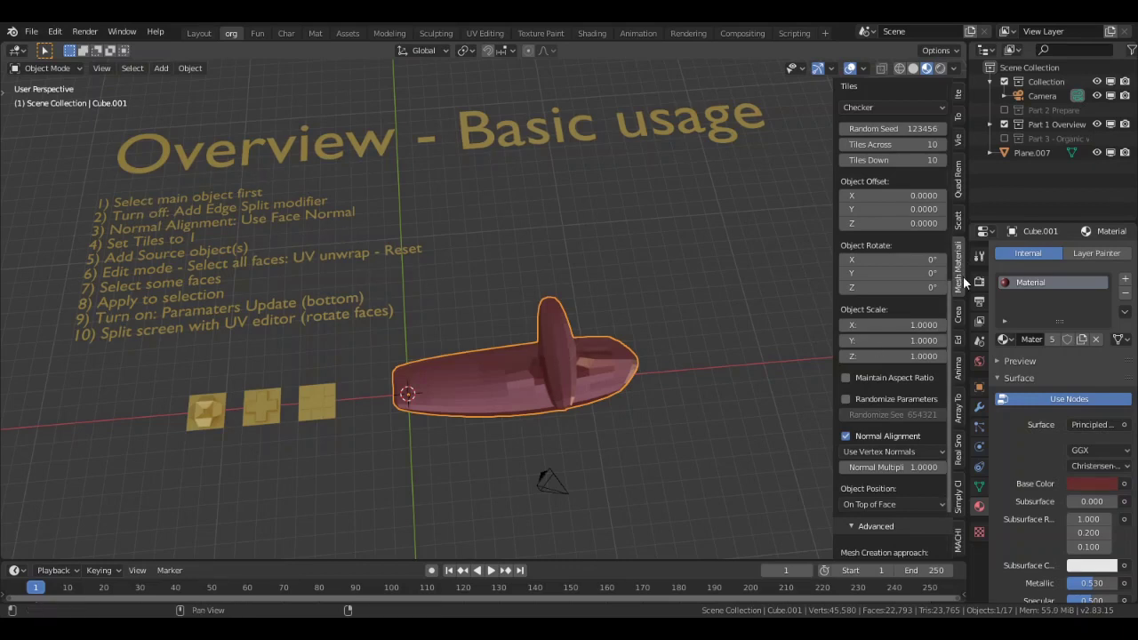
{"action": "scroll", "coordinate": [898, 401], "scroll_direction": "down", "scroll_amount": 3}
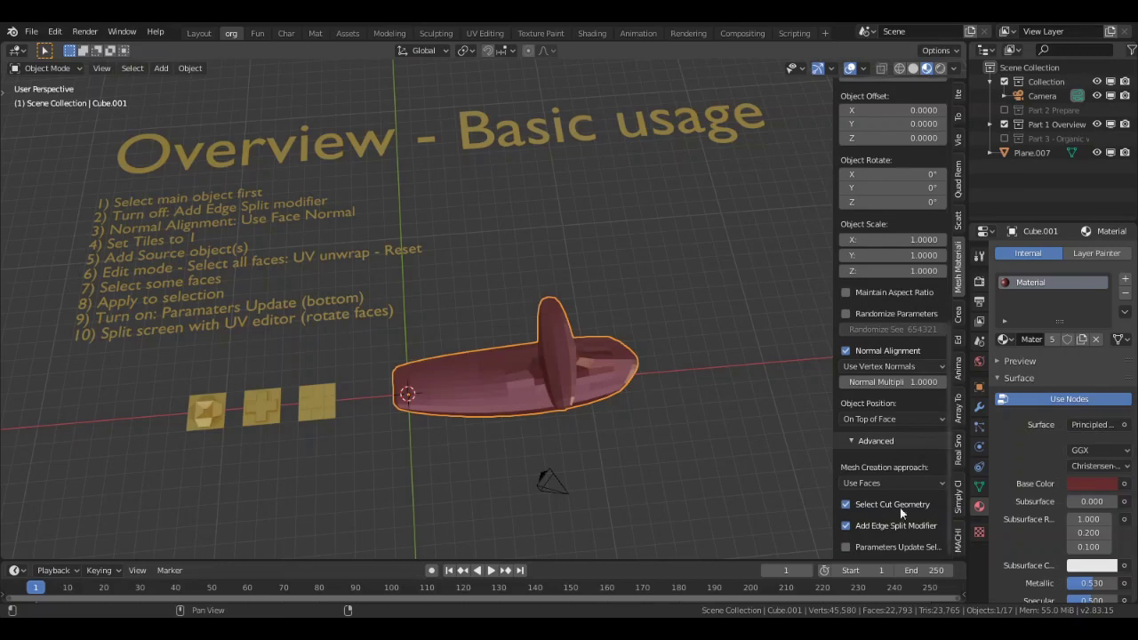
{"action": "left_click", "coordinate": [847, 524]}
Add a cube and move it along the X axis into the gap between the main object and the red plane
{"action": "middle_click_drag", "start_coordinate": [733, 389], "coordinate": [559, 384], "text": "shift"}
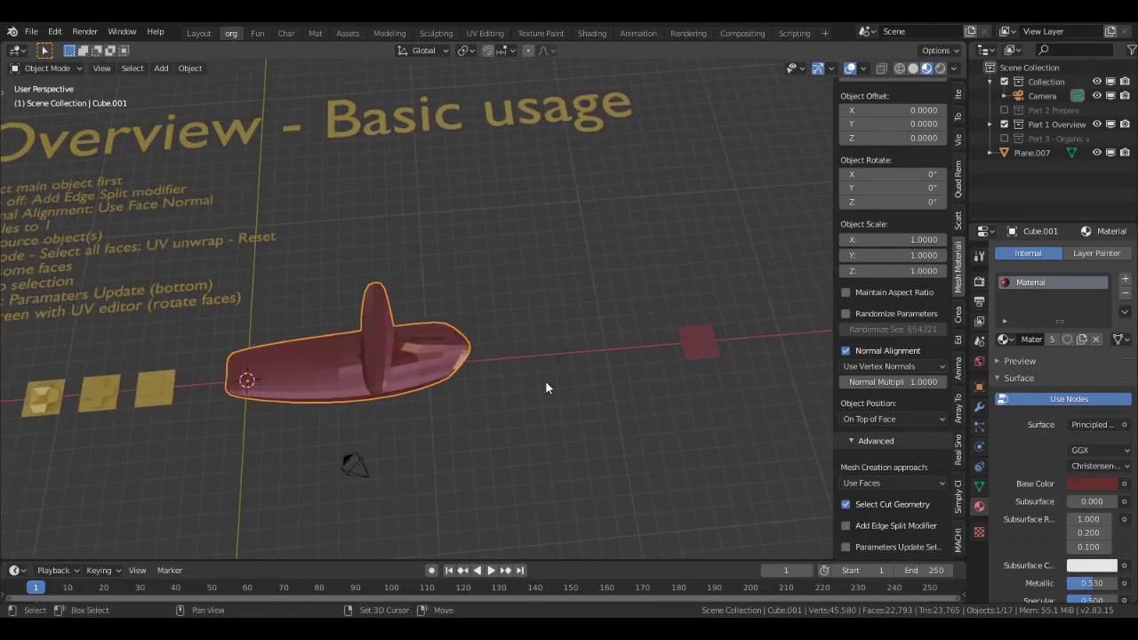
{"action": "key", "text": "shift+a"}
{"action": "mouse_move", "coordinate": [498, 326]}
{"action": "left_click", "coordinate": [725, 343]}
{"action": "key", "text": "g"}
{"action": "key", "text": "x"}
{"action": "left_click", "coordinate": [901, 373]}
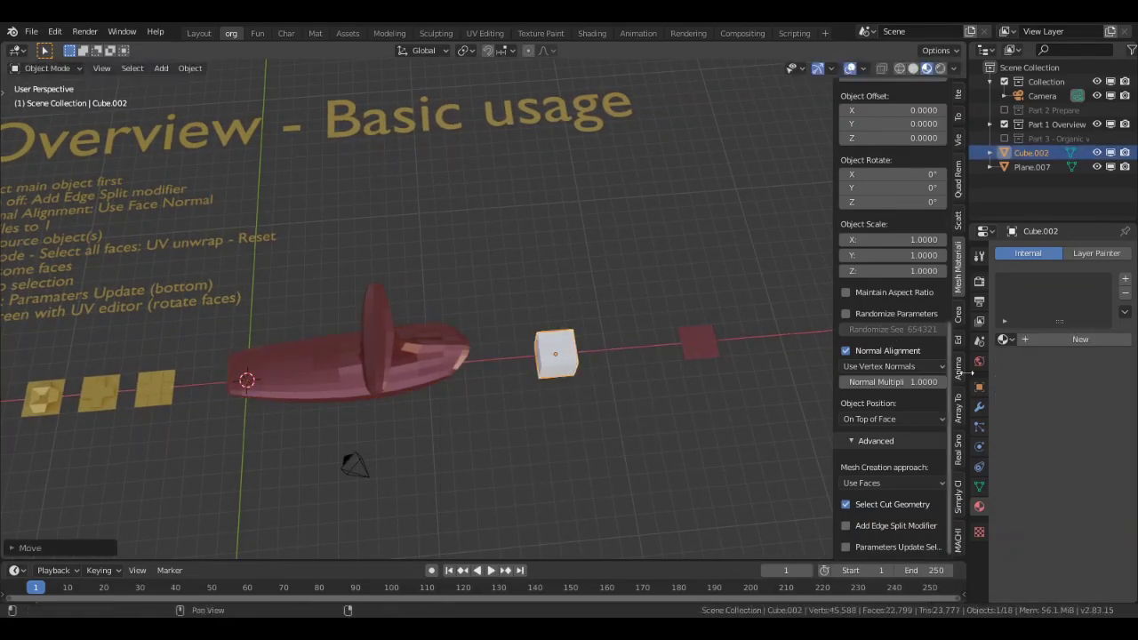
Give the cube a new material with a light pink base color
{"action": "left_click", "coordinate": [1032, 340]}
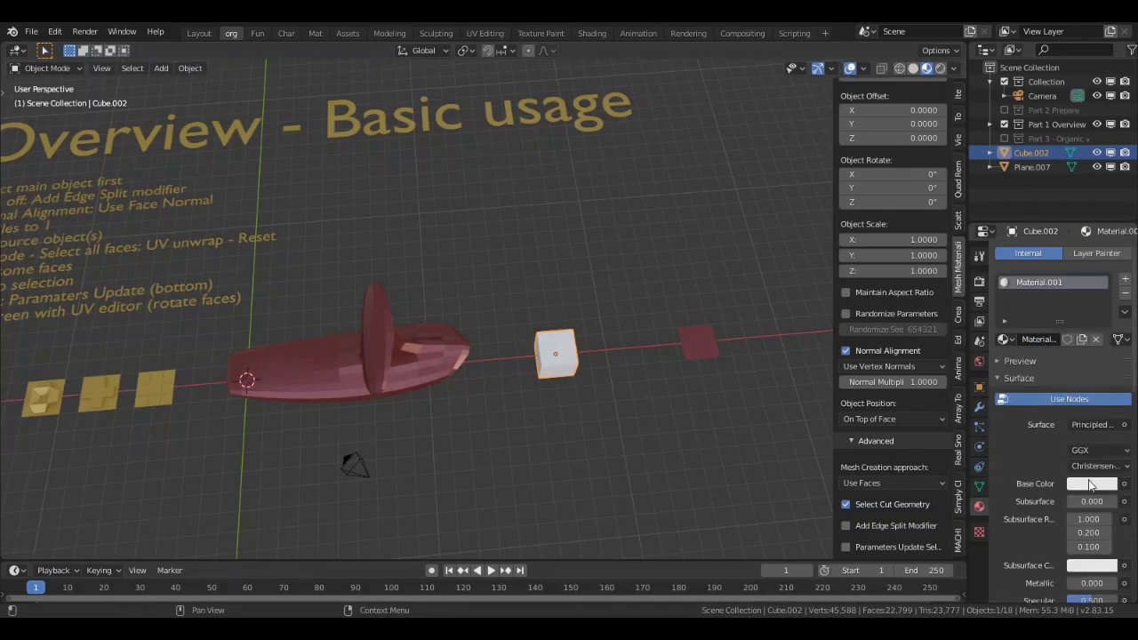
{"action": "left_click", "coordinate": [1088, 483]}
{"action": "left_click", "coordinate": [1052, 331]}
Add an Edge Split modifier to the cube, followed by a Catmull-Clark Subdivision Surface modifier
{"action": "left_click", "coordinate": [979, 407]}
{"action": "left_click", "coordinate": [1014, 253]}
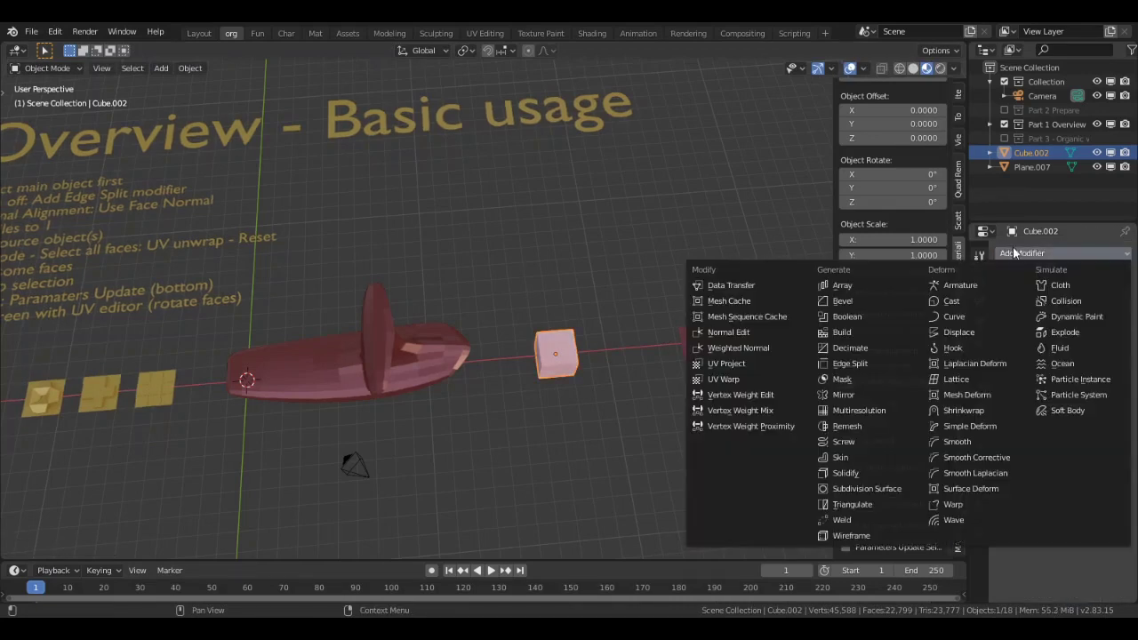
{"action": "left_click", "coordinate": [854, 363]}
{"action": "scroll", "coordinate": [693, 392], "scroll_direction": "up", "scroll_amount": 2}
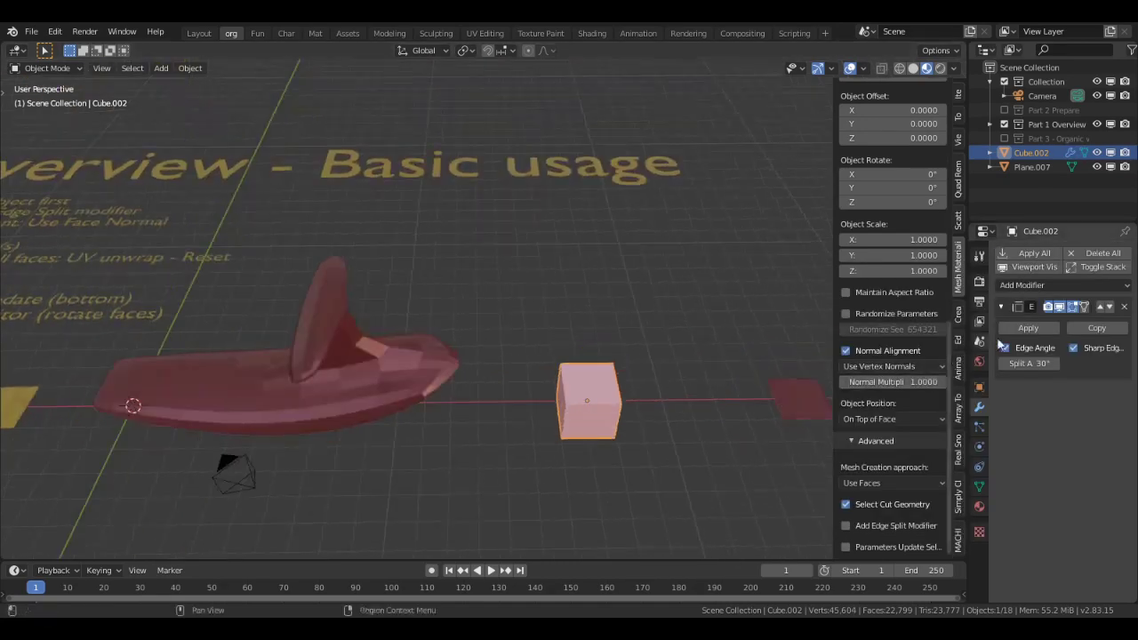
{"action": "left_click", "coordinate": [1063, 284]}
{"action": "left_click", "coordinate": [894, 524]}
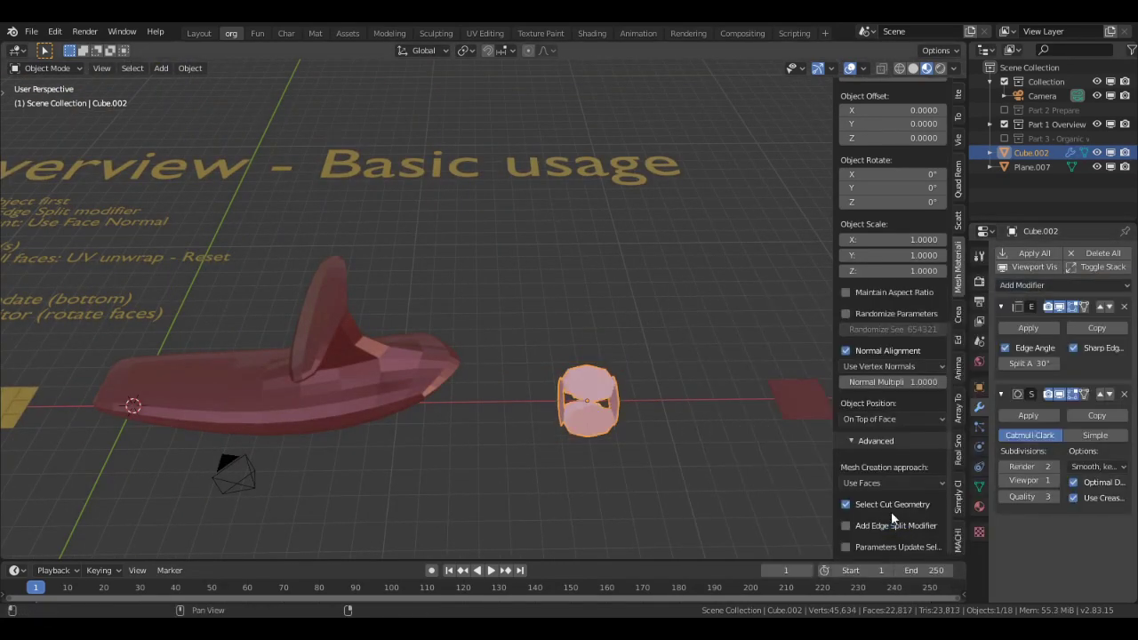
Inspect the cube's split faces, remove its Edge Split modifier and apply the Subdivision Surface modifier
{"action": "scroll", "coordinate": [715, 447], "scroll_direction": "up", "scroll_amount": 4}
{"action": "middle_click_drag", "start_coordinate": [715, 447], "coordinate": [590, 301], "text": "shift"}
{"action": "scroll", "coordinate": [569, 339], "scroll_direction": "up", "scroll_amount": 1}
{"action": "middle_click_drag", "start_coordinate": [568, 339], "coordinate": [552, 238]}
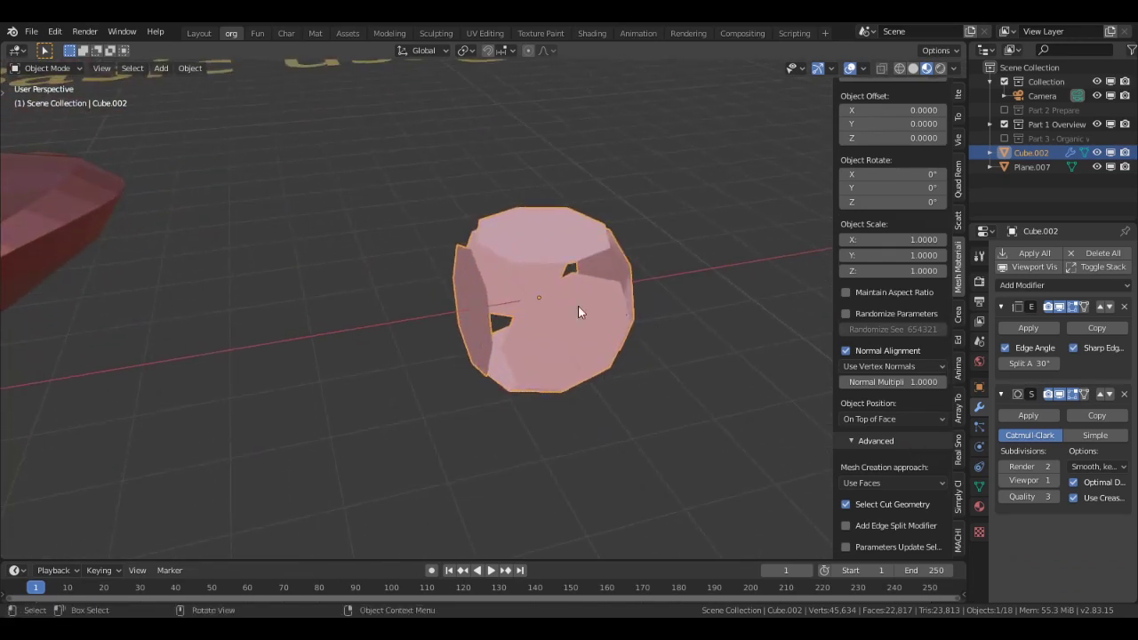
{"action": "middle_click_drag", "start_coordinate": [578, 305], "coordinate": [601, 310]}
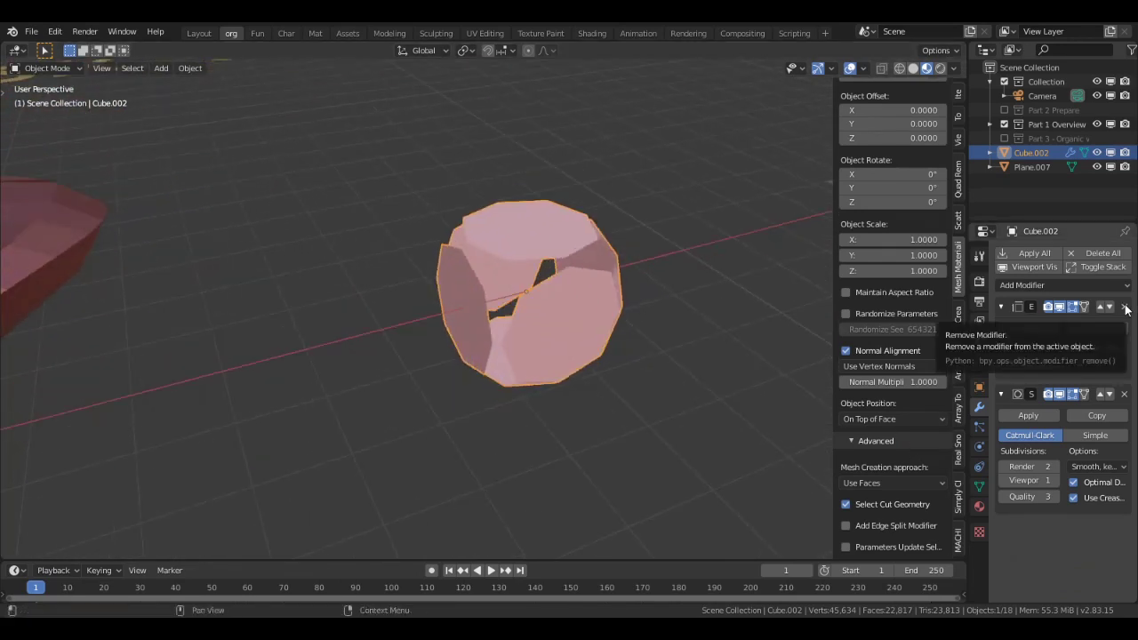
{"action": "left_click", "coordinate": [1126, 308]}
{"action": "scroll", "coordinate": [580, 287], "scroll_direction": "up", "scroll_amount": 2}
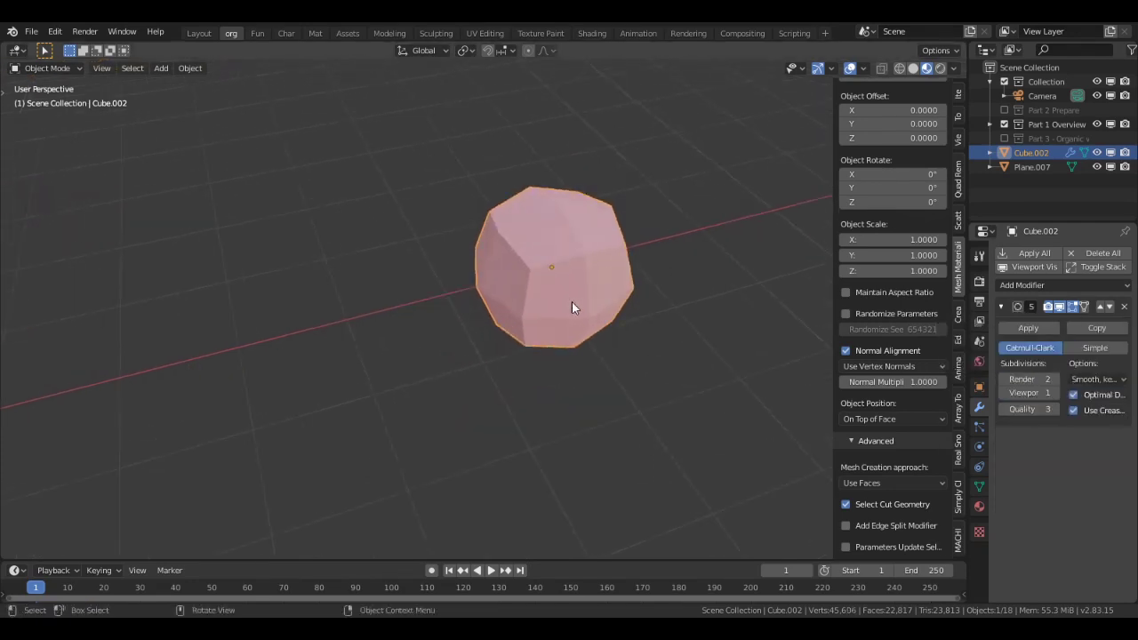
{"action": "key", "text": "ctrl+x"}
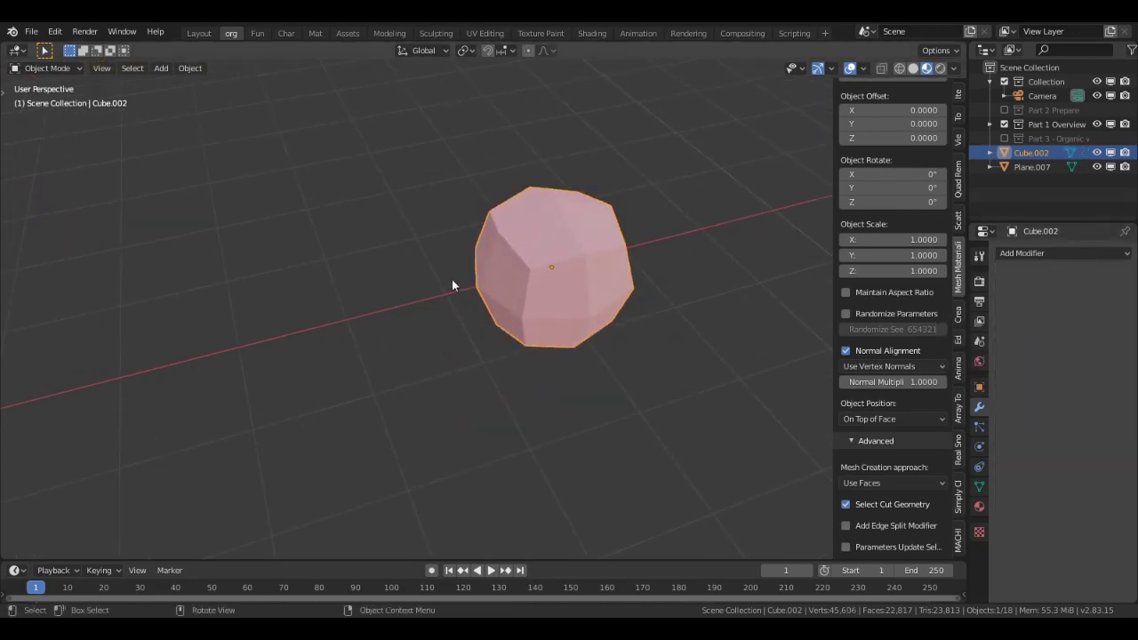
Try moving a single corner vertex of the subdivided cube in Edit Mode, then return to Object Mode
{"action": "key", "text": "Tab"}
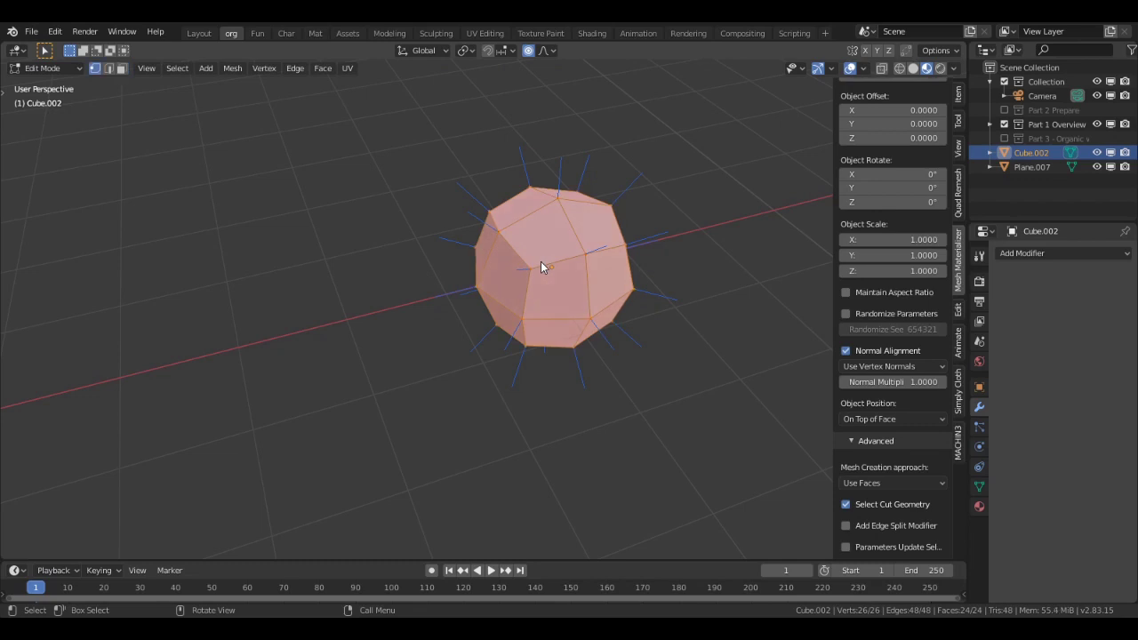
{"action": "key", "text": "1"}
{"action": "left_click", "coordinate": [540, 263]}
{"action": "key", "text": "g"}
{"action": "left_click", "coordinate": [546, 286]}
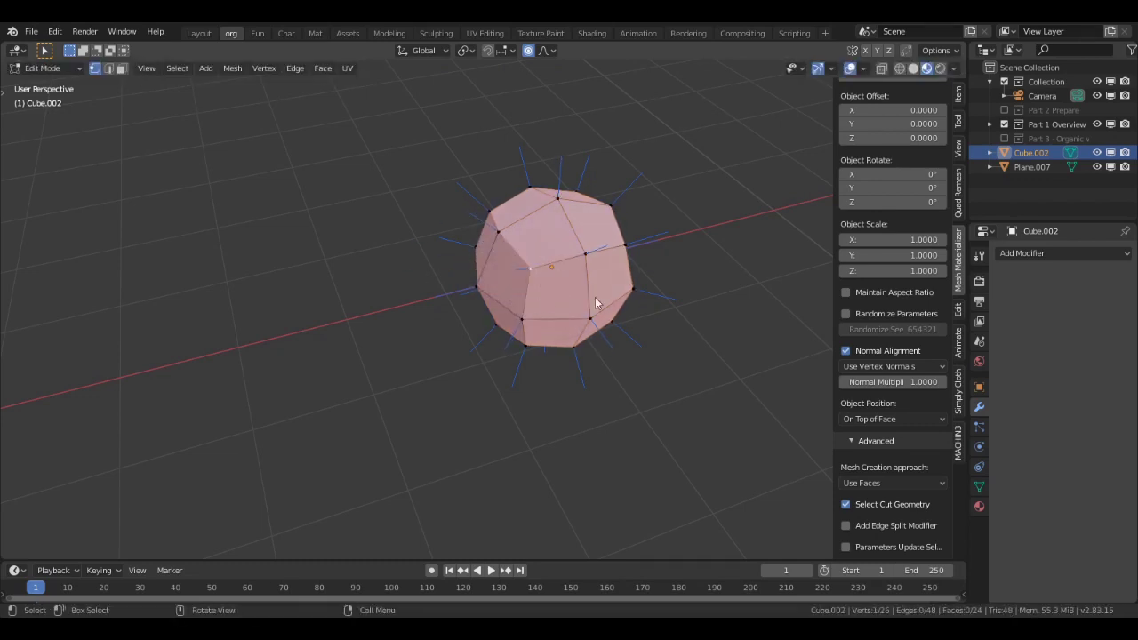
{"action": "key", "text": "Tab"}
Delete the subdivided test cube from the scene
{"action": "middle_click_drag", "start_coordinate": [530, 300], "coordinate": [494, 301]}
{"action": "key", "text": "x"}
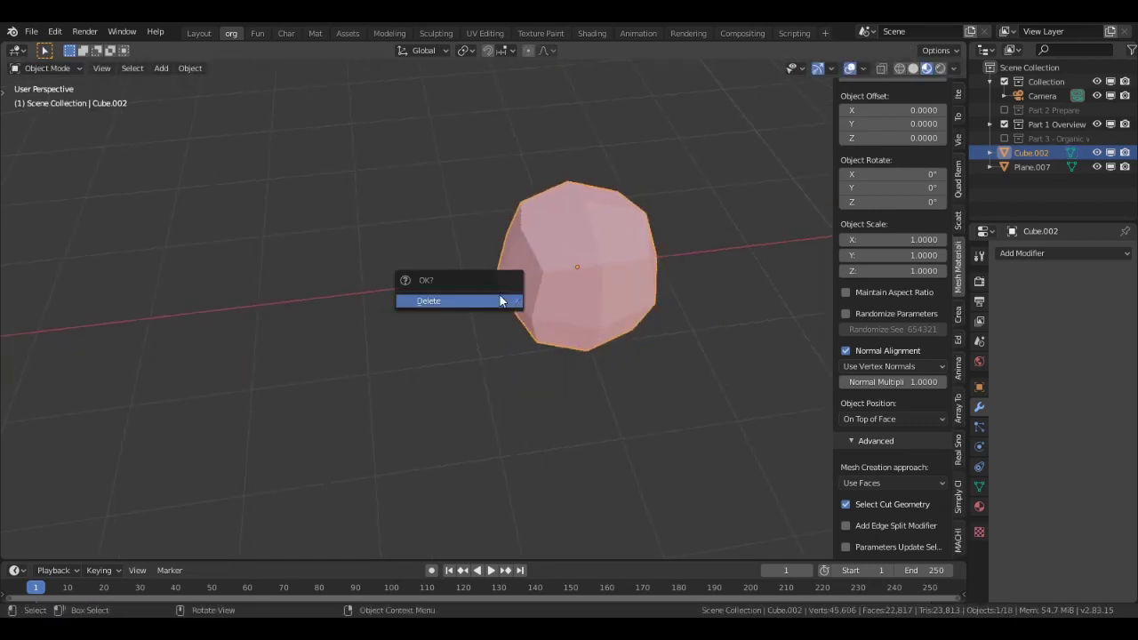
{"action": "left_click", "coordinate": [501, 300]}
Set the Normal Alignment method to Use Face Normal
{"action": "scroll", "coordinate": [502, 308], "scroll_direction": "down", "scroll_amount": 6}
{"action": "middle_click_drag", "start_coordinate": [384, 332], "coordinate": [516, 322]}
{"action": "scroll", "coordinate": [575, 307], "scroll_direction": "down", "scroll_amount": 3}
{"action": "scroll", "coordinate": [539, 371], "scroll_direction": "up", "scroll_amount": 2}
{"action": "middle_click_drag", "start_coordinate": [396, 314], "coordinate": [406, 315], "text": "shift"}
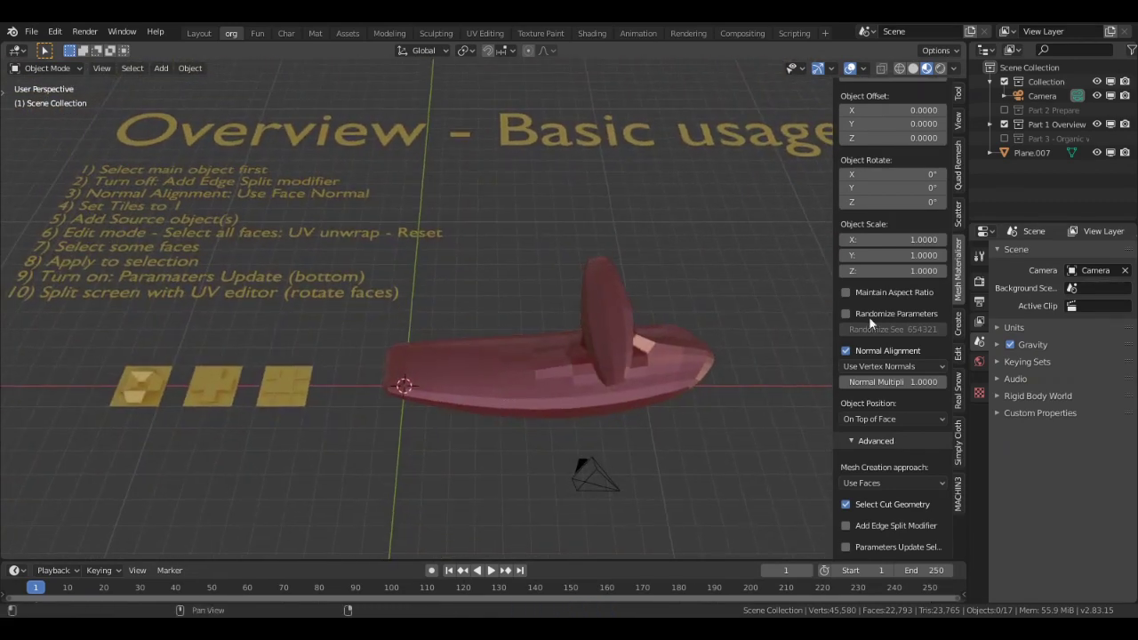
{"action": "left_click", "coordinate": [889, 364]}
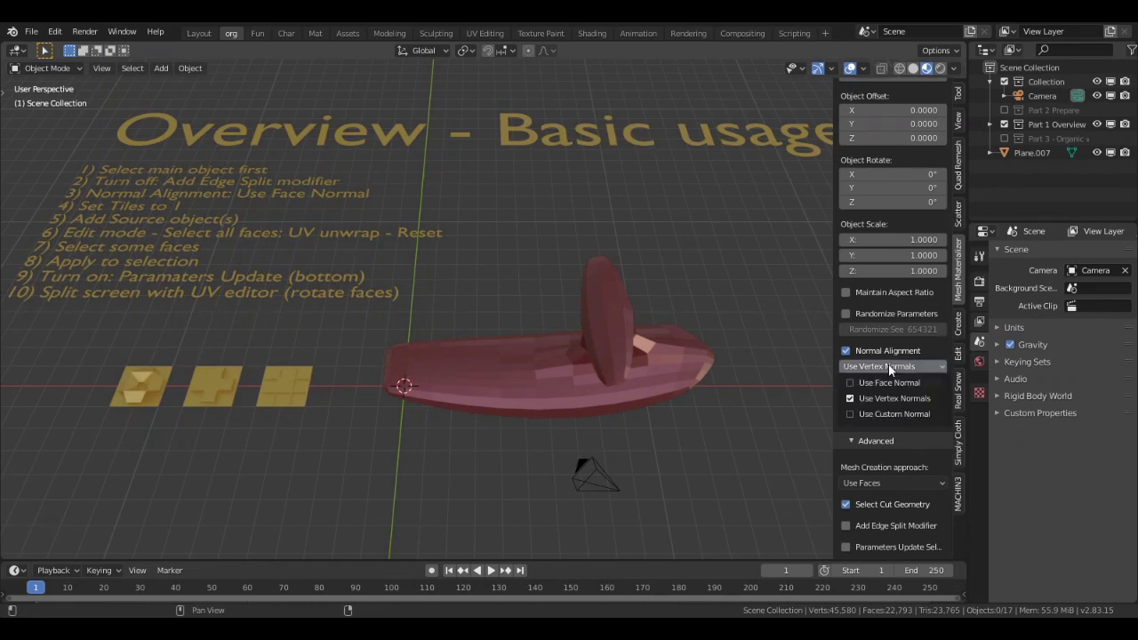
{"action": "left_click", "coordinate": [892, 382]}
Draw four Annotate strokes slanting outward from the corners of the red plane to illustrate vertex normals
{"action": "scroll", "coordinate": [744, 363], "scroll_direction": "up", "scroll_amount": 10}
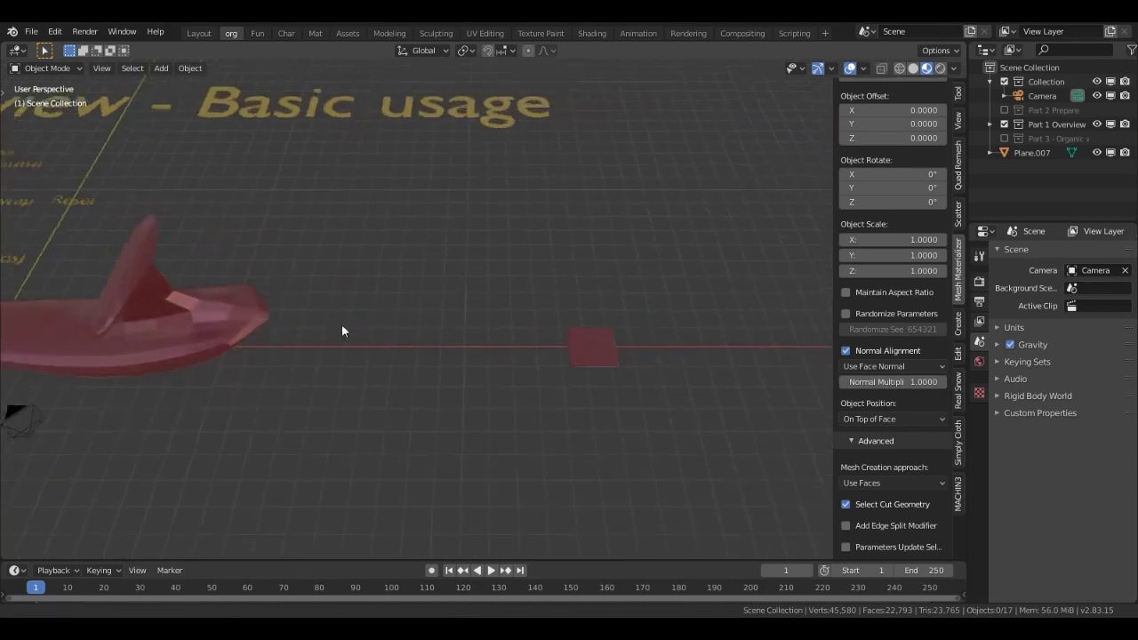
{"action": "middle_click_drag", "start_coordinate": [602, 422], "coordinate": [420, 376], "text": "shift"}
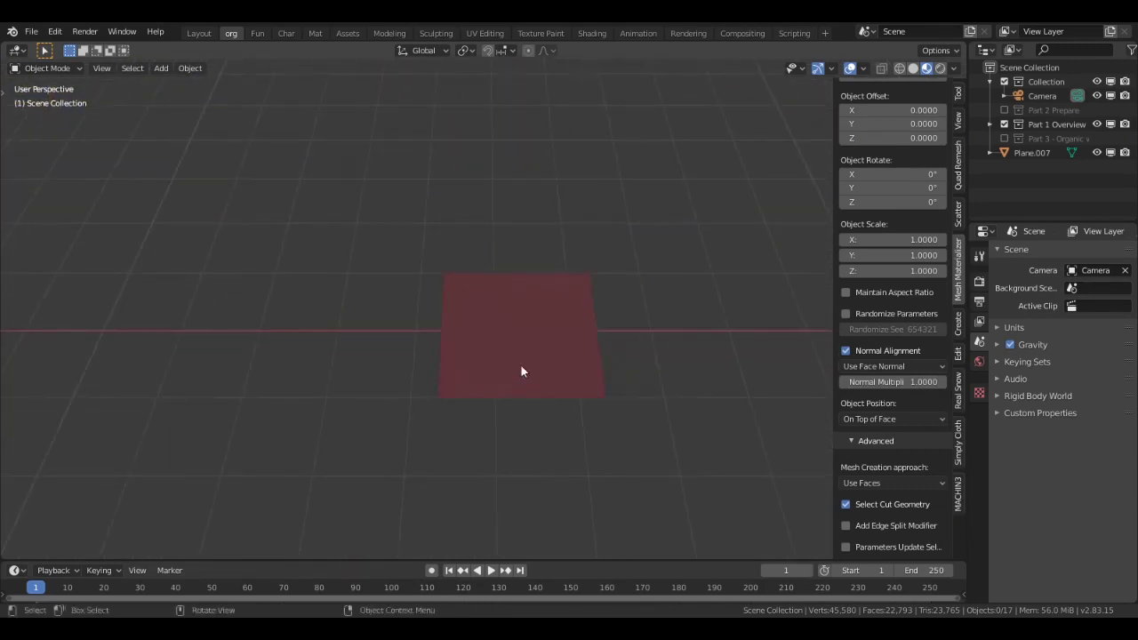
{"action": "middle_click_drag", "start_coordinate": [524, 394], "coordinate": [516, 336]}
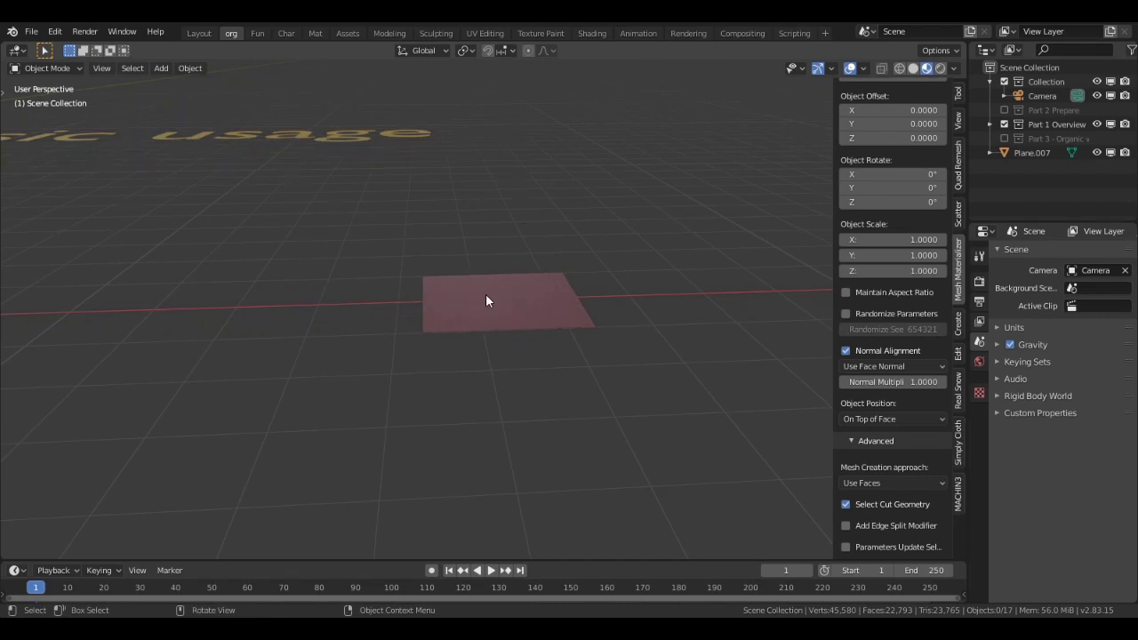
{"action": "key", "text": "shift+space"}
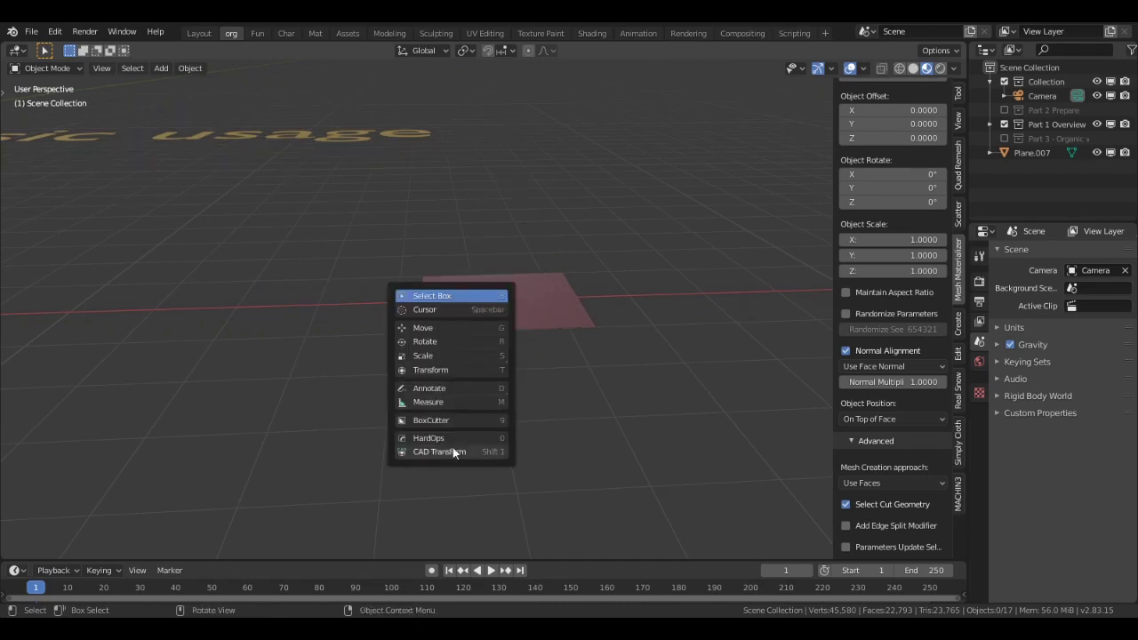
{"action": "left_click", "coordinate": [439, 389]}
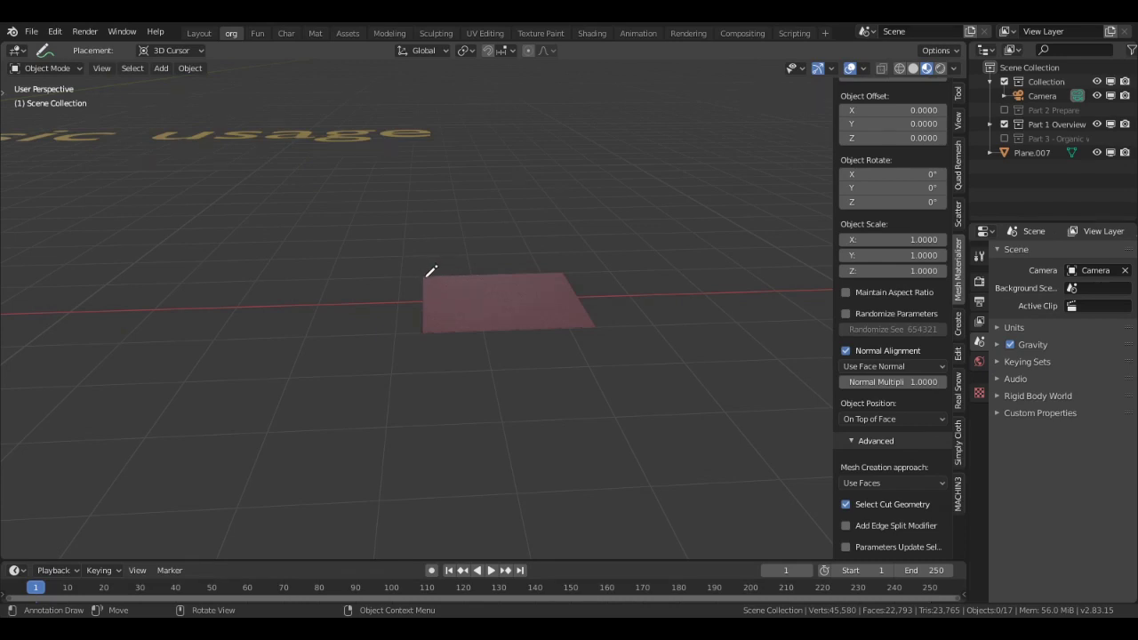
{"action": "left_click_drag", "start_coordinate": [424, 276], "coordinate": [401, 226]}
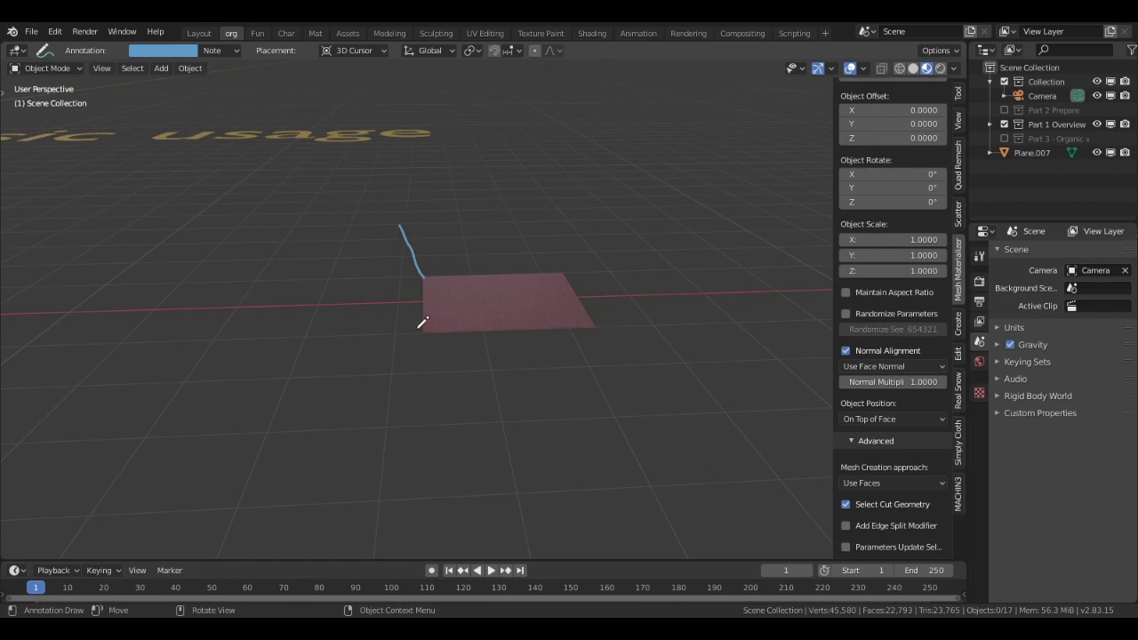
{"action": "left_click_drag", "start_coordinate": [414, 327], "coordinate": [378, 283]}
{"action": "left_click_drag", "start_coordinate": [560, 273], "coordinate": [586, 242]}
{"action": "left_click_drag", "start_coordinate": [593, 324], "coordinate": [627, 291]}
Undo the four annotation strokes at the plane's corners
{"action": "key", "text": "ctrl+z"}
{"action": "key", "text": "ctrl+z"}
{"action": "key", "text": "ctrl+z"}
{"action": "key", "text": "ctrl+z"}
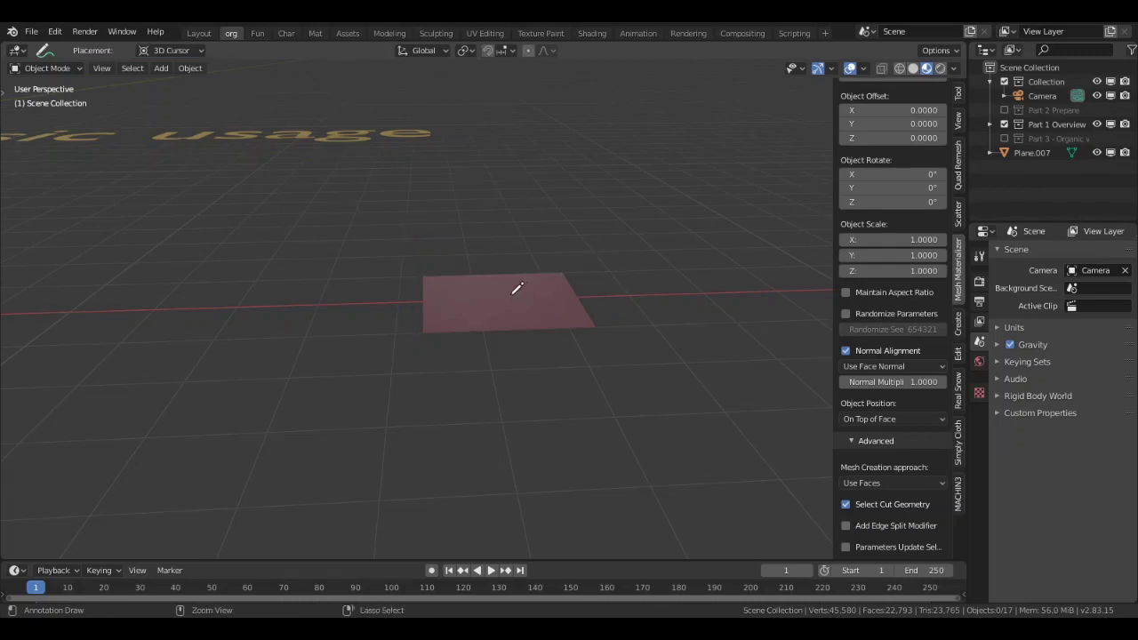
Draw one upright annotation stroke from the red plane's center to illustrate the face normal, then undo it
{"action": "left_click_drag", "start_coordinate": [504, 299], "coordinate": [501, 230]}
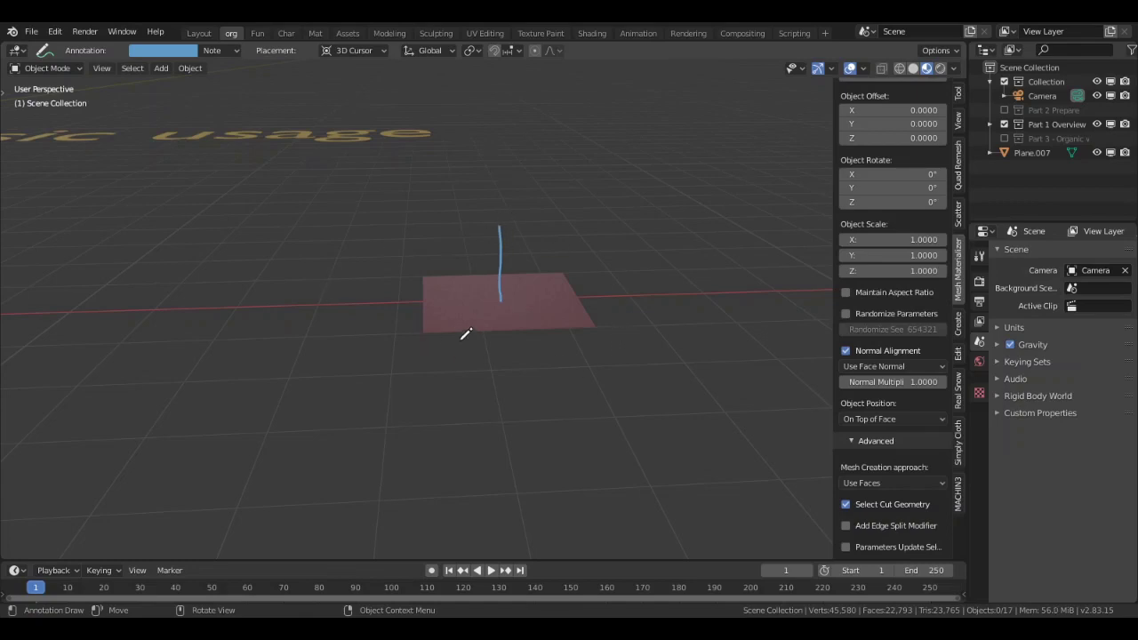
{"action": "mouse_move", "coordinate": [447, 359]}
{"action": "middle_mouse_down"}
{"action": "mouse_move", "coordinate": [469, 360]}
{"action": "mouse_move", "coordinate": [451, 354]}
{"action": "middle_mouse_up"}
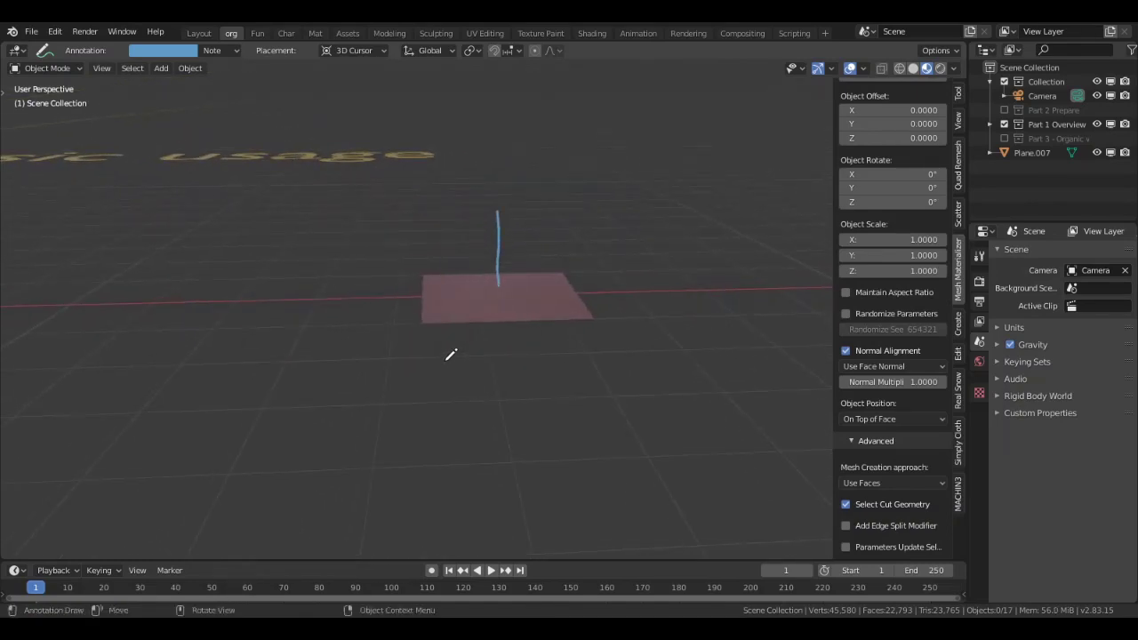
{"action": "key", "text": "ctrl+z"}
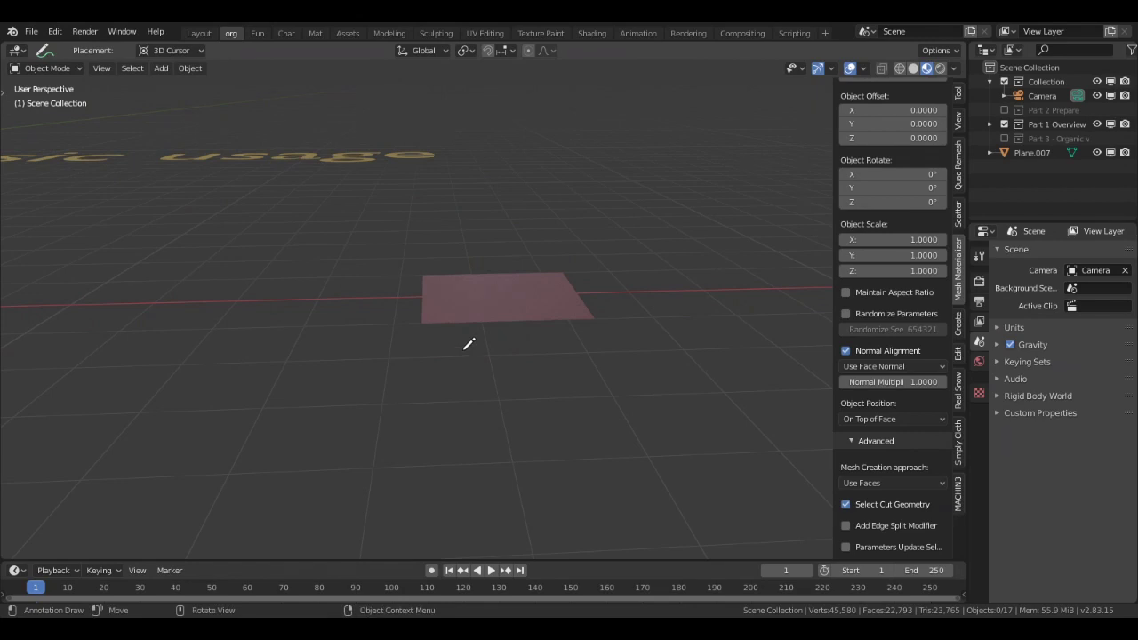
Switch from the Annotate tool back to a selection tool and bring up the Tiles settings of Mesh Materializer
{"action": "key", "text": "shift+space"}
{"action": "left_click", "coordinate": [412, 264]}
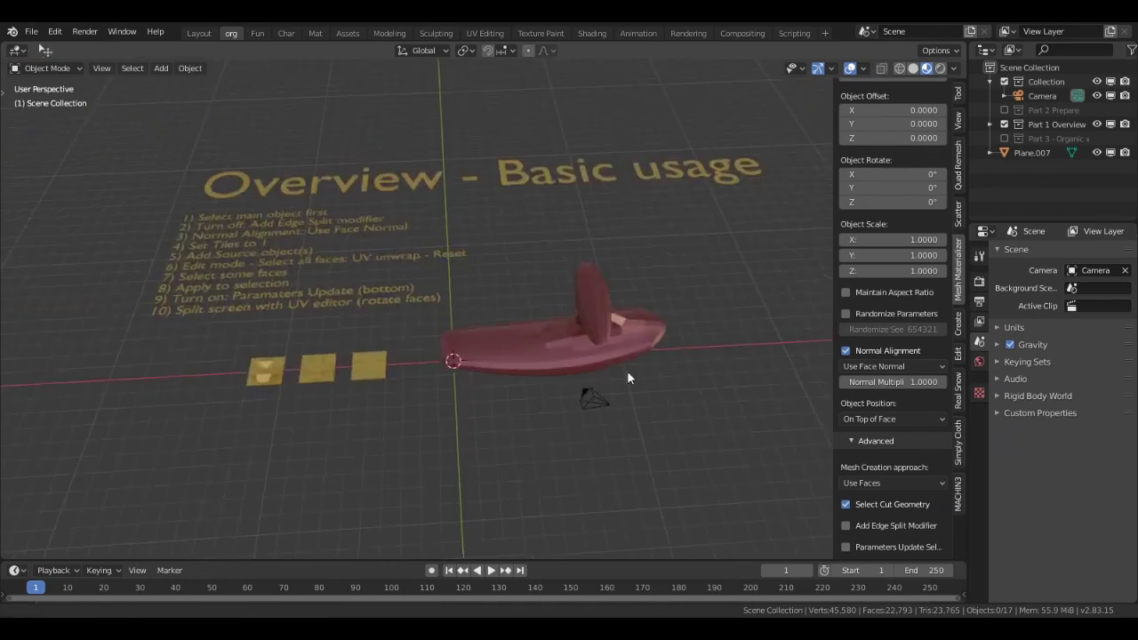
{"action": "middle_click_drag", "start_coordinate": [609, 383], "coordinate": [606, 392]}
{"action": "scroll", "coordinate": [884, 338], "scroll_direction": "up", "scroll_amount": 6}
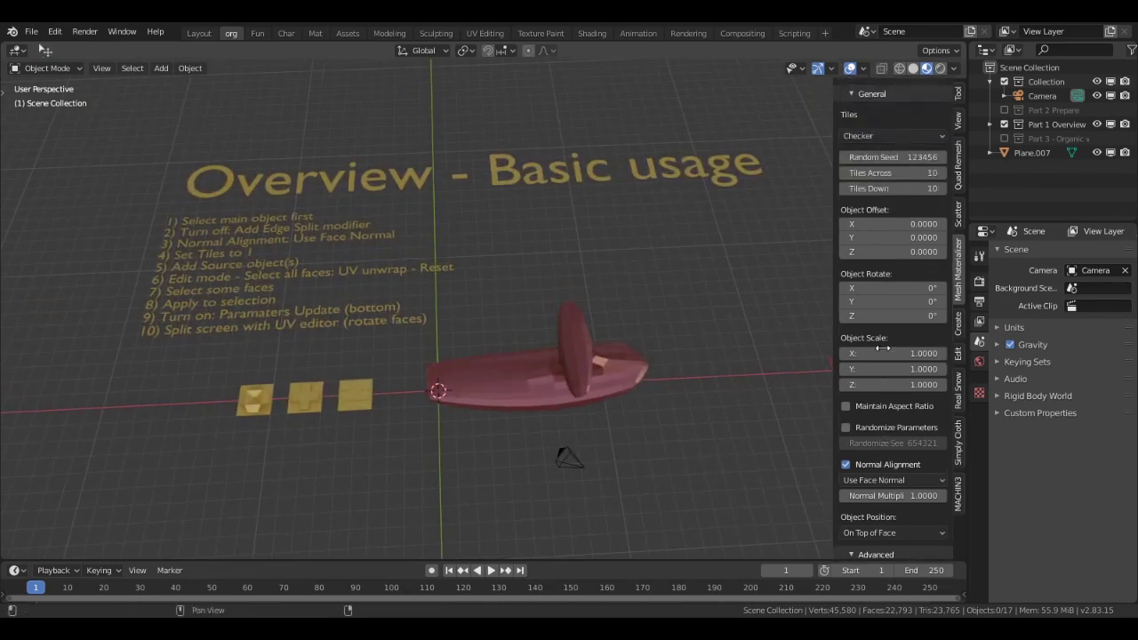
Set both Tiles Across and Tiles Down to 1 in the Mesh Materializer general settings
{"action": "scroll", "coordinate": [885, 339], "scroll_direction": "up", "scroll_amount": 2}
{"action": "double_click", "coordinate": [881, 287]}
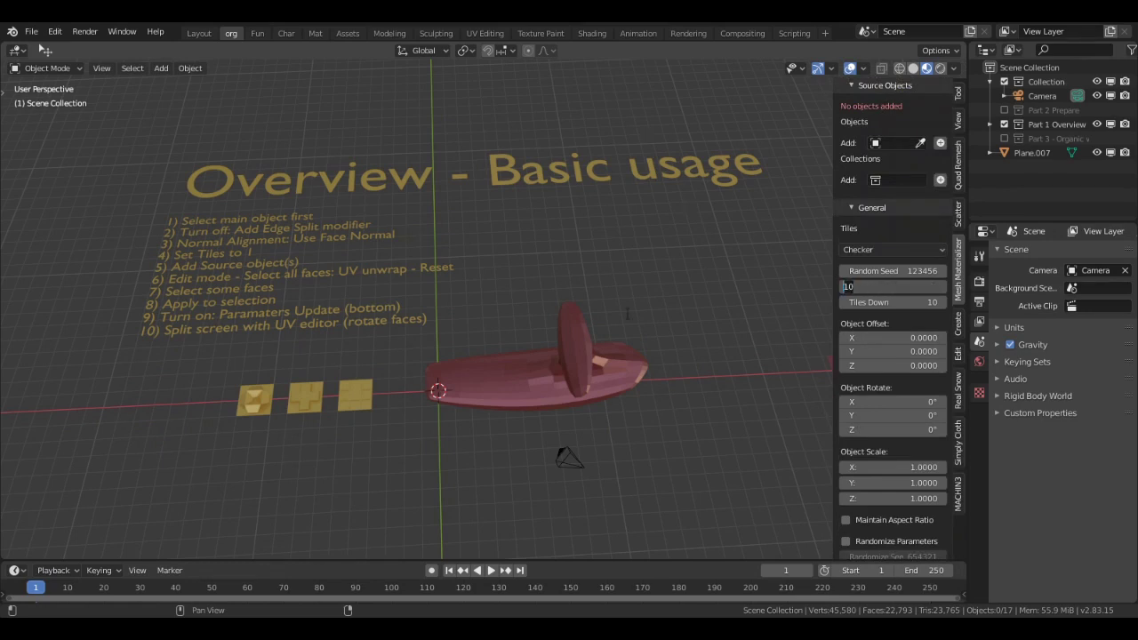
{"action": "type", "text": "1"}
{"action": "key", "text": "Tab"}
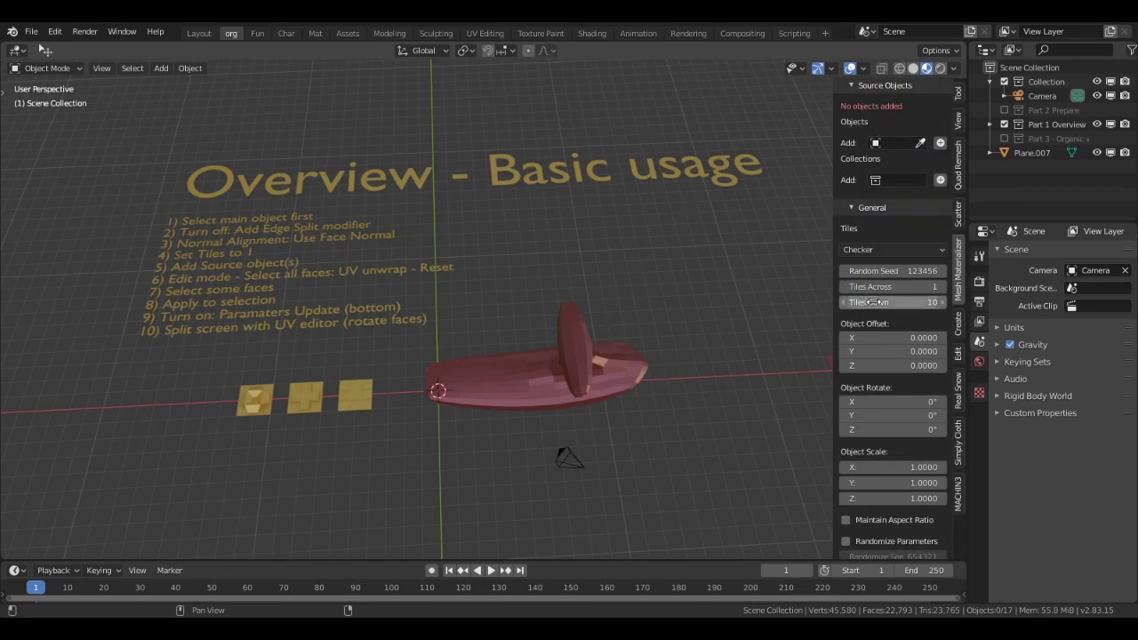
{"action": "type", "text": "1"}
{"action": "key", "text": "Return"}
Examine the faces of the red ship mesh and the yellow source tiles beside it
{"action": "scroll", "coordinate": [634, 376], "scroll_direction": "up", "scroll_amount": 5}
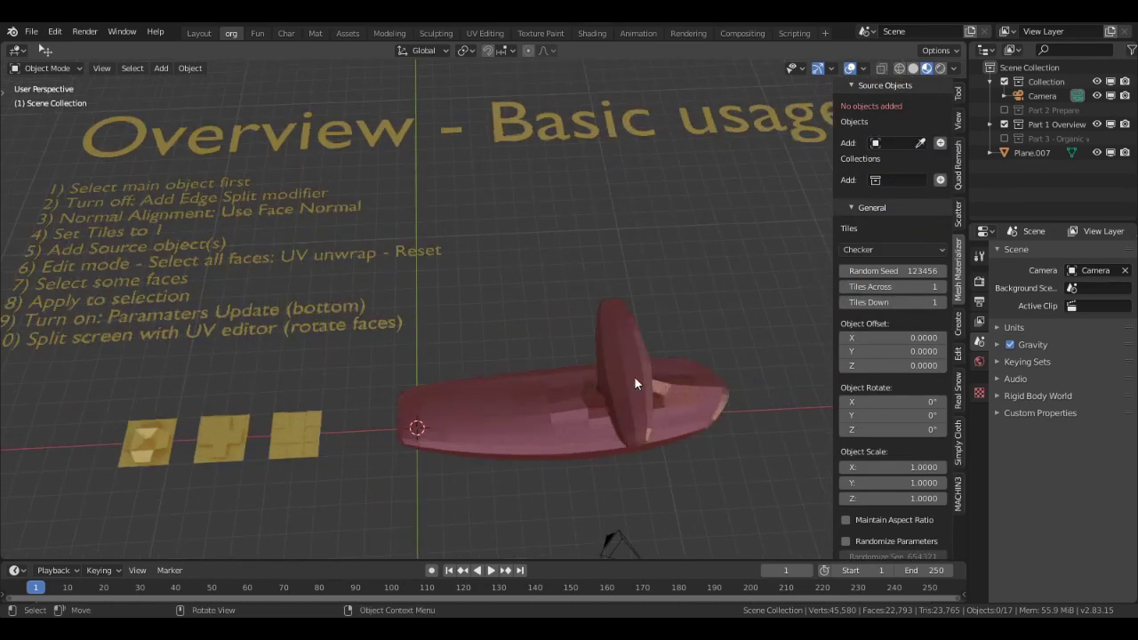
{"action": "middle_click_drag", "start_coordinate": [513, 413], "coordinate": [409, 307]}
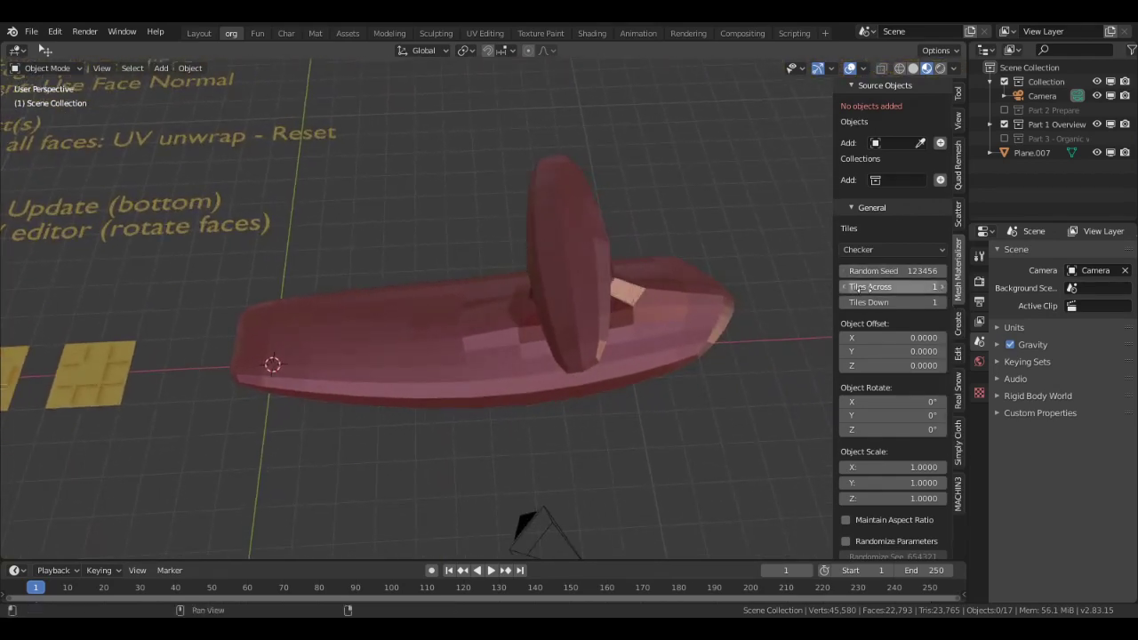
{"action": "scroll", "coordinate": [344, 399], "scroll_direction": "up", "scroll_amount": 2}
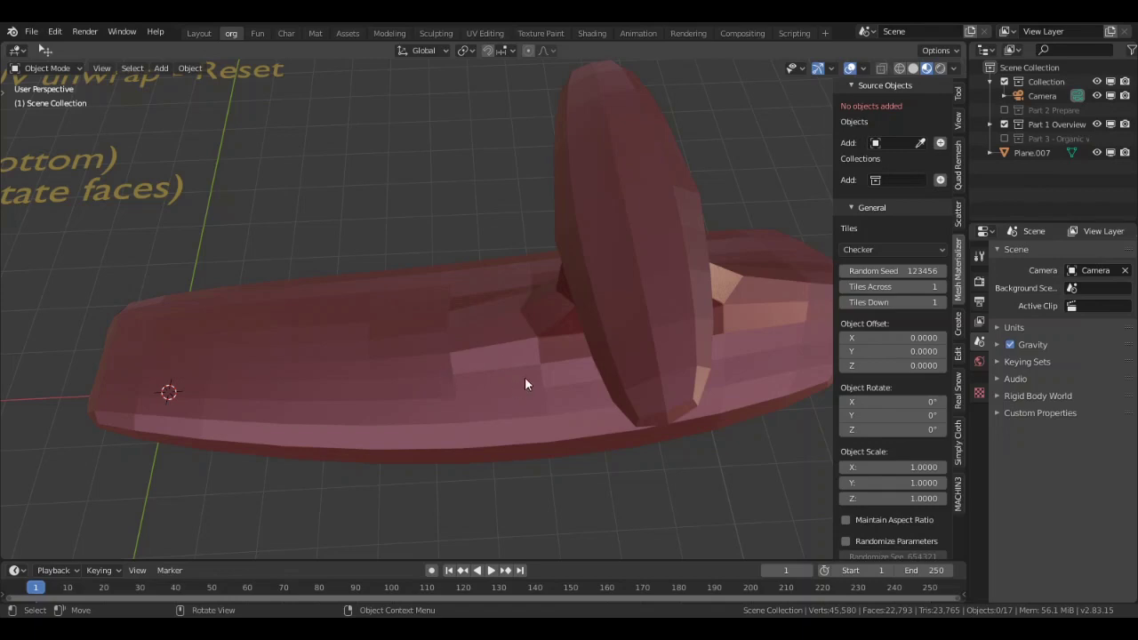
{"action": "scroll", "coordinate": [509, 368], "scroll_direction": "down", "scroll_amount": 3}
{"action": "middle_click_drag", "start_coordinate": [474, 376], "coordinate": [592, 390], "text": "shift"}
{"action": "scroll", "coordinate": [522, 381], "scroll_direction": "up", "scroll_amount": 3}
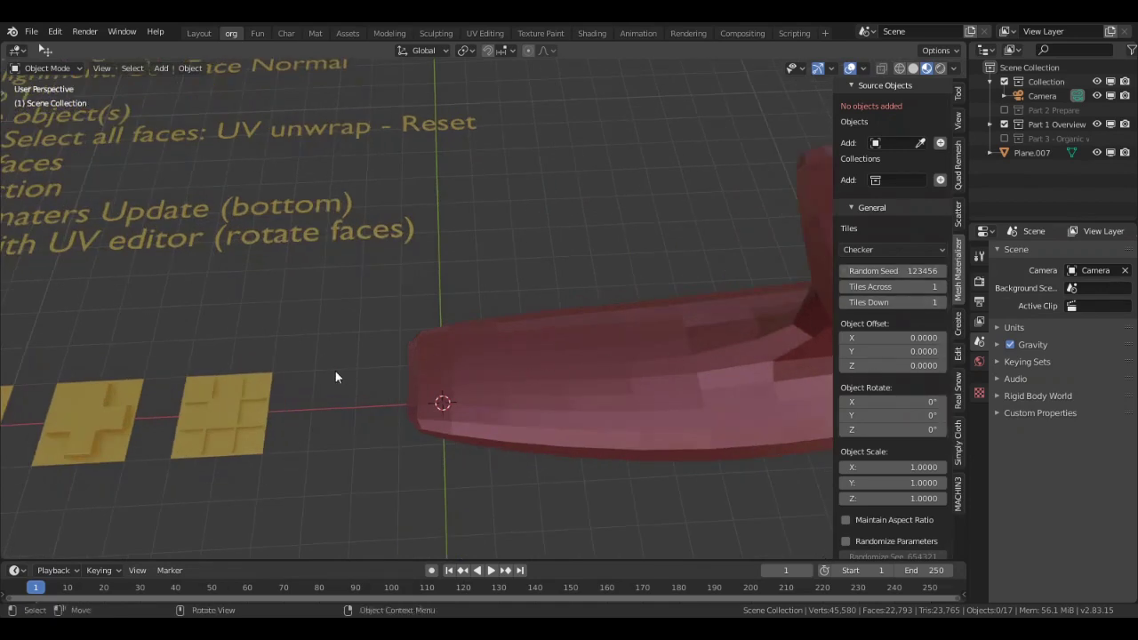
{"action": "scroll", "coordinate": [335, 370], "scroll_direction": "down", "scroll_amount": 4}
{"action": "middle_click_drag", "start_coordinate": [355, 360], "coordinate": [359, 370], "text": "shift"}
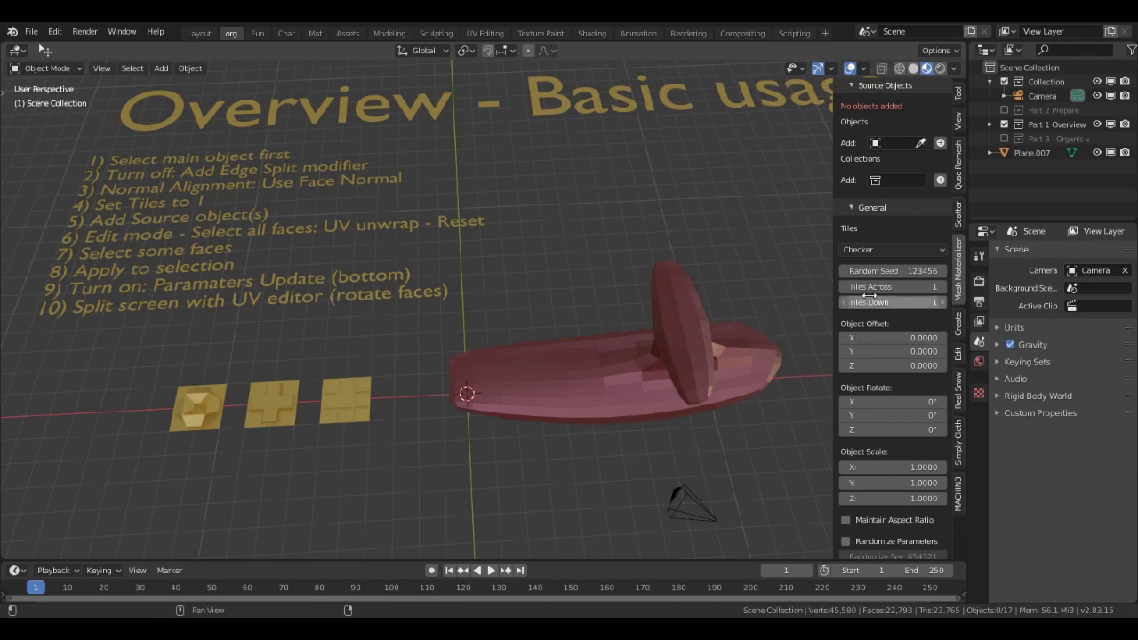
{"action": "middle_click_drag", "start_coordinate": [377, 287], "coordinate": [329, 289], "text": "shift"}
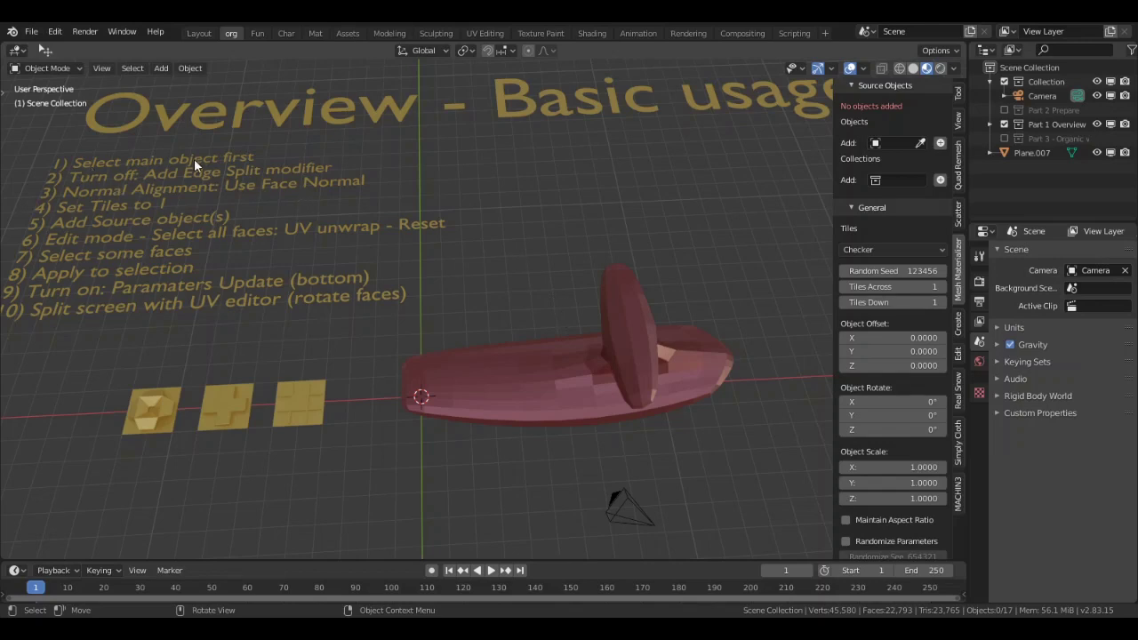
Select the red ship mesh and add the yellow tile nearest to it, Plane.001, as a Mesh Materializer source object
{"action": "left_click", "coordinate": [543, 394]}
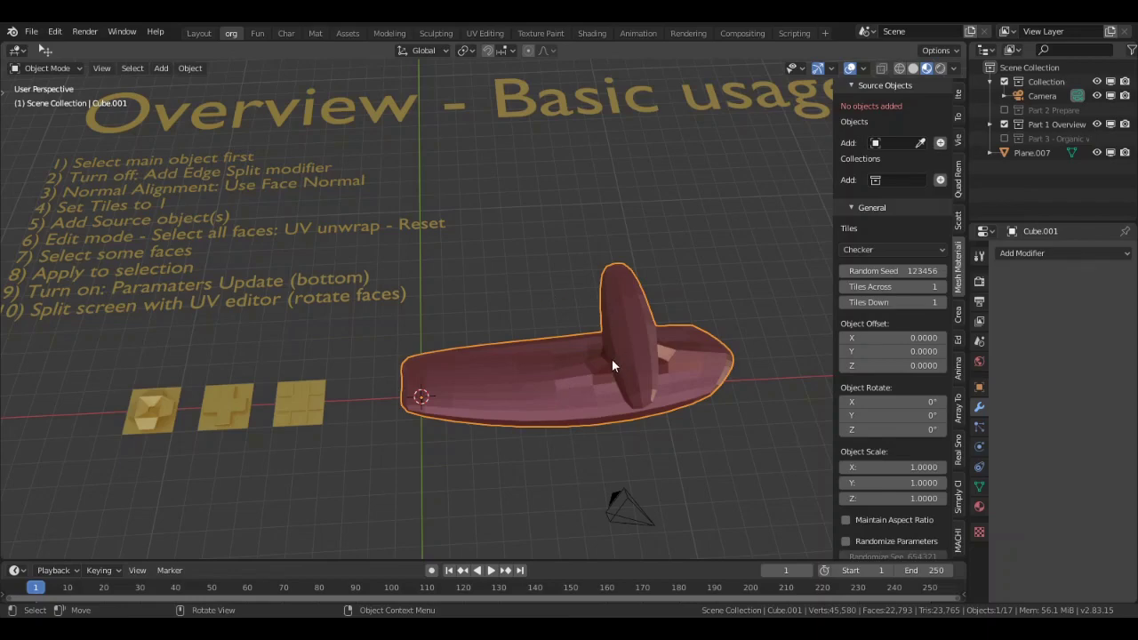
{"action": "scroll", "coordinate": [507, 269], "scroll_direction": "up", "scroll_amount": 1}
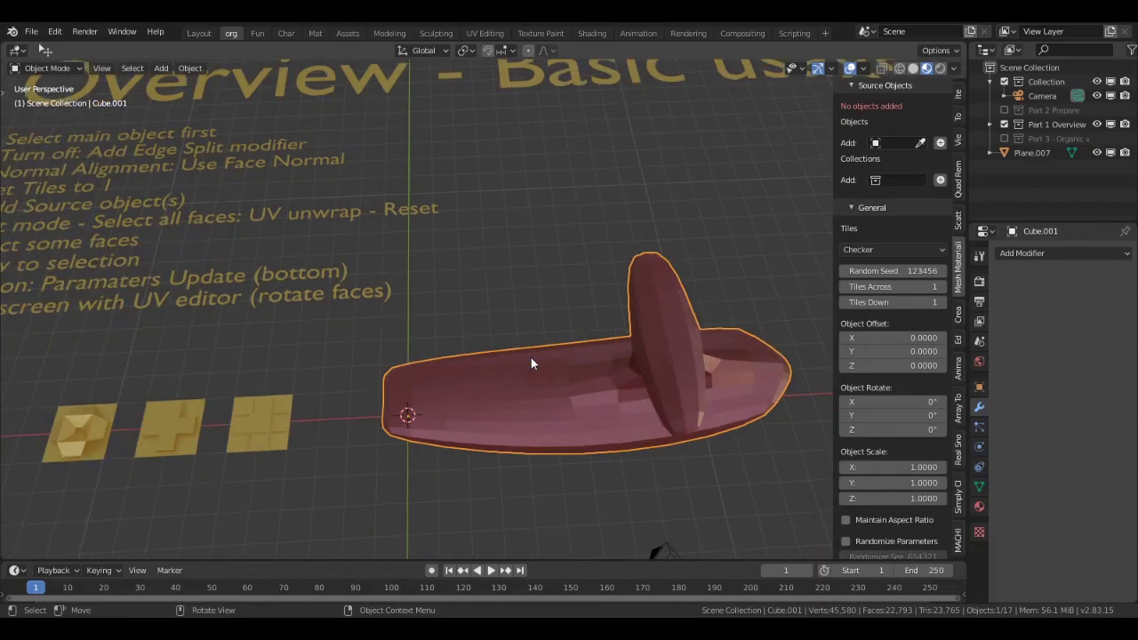
{"action": "scroll", "coordinate": [531, 358], "scroll_direction": "down", "scroll_amount": 2}
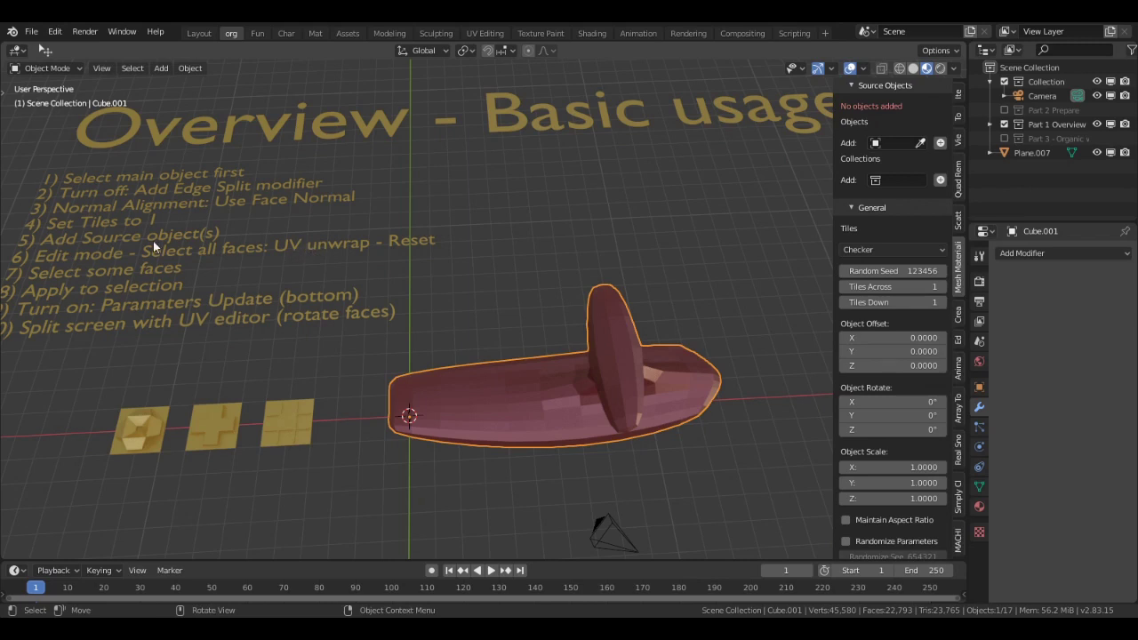
{"action": "scroll", "coordinate": [909, 344], "scroll_direction": "up", "scroll_amount": 5}
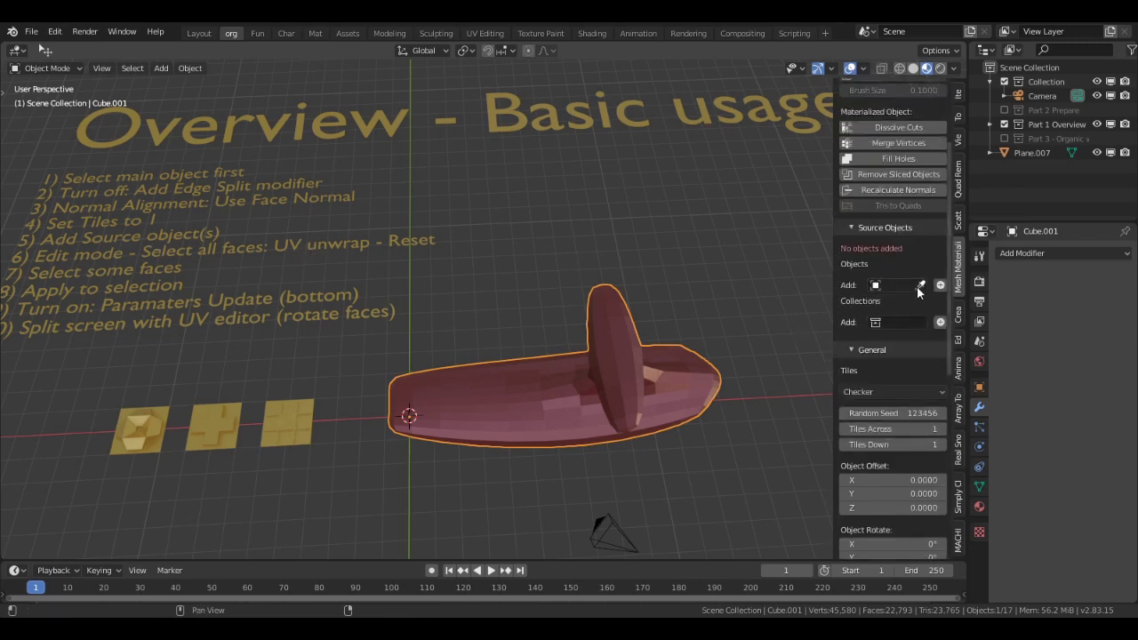
{"action": "left_click", "coordinate": [920, 285]}
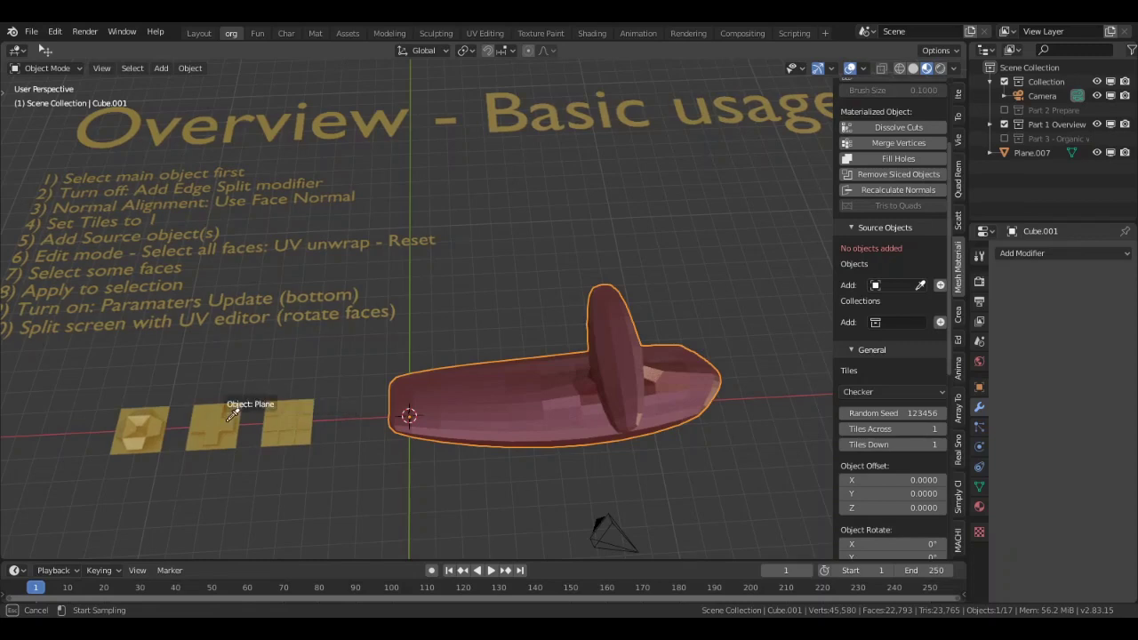
{"action": "left_click", "coordinate": [293, 421]}
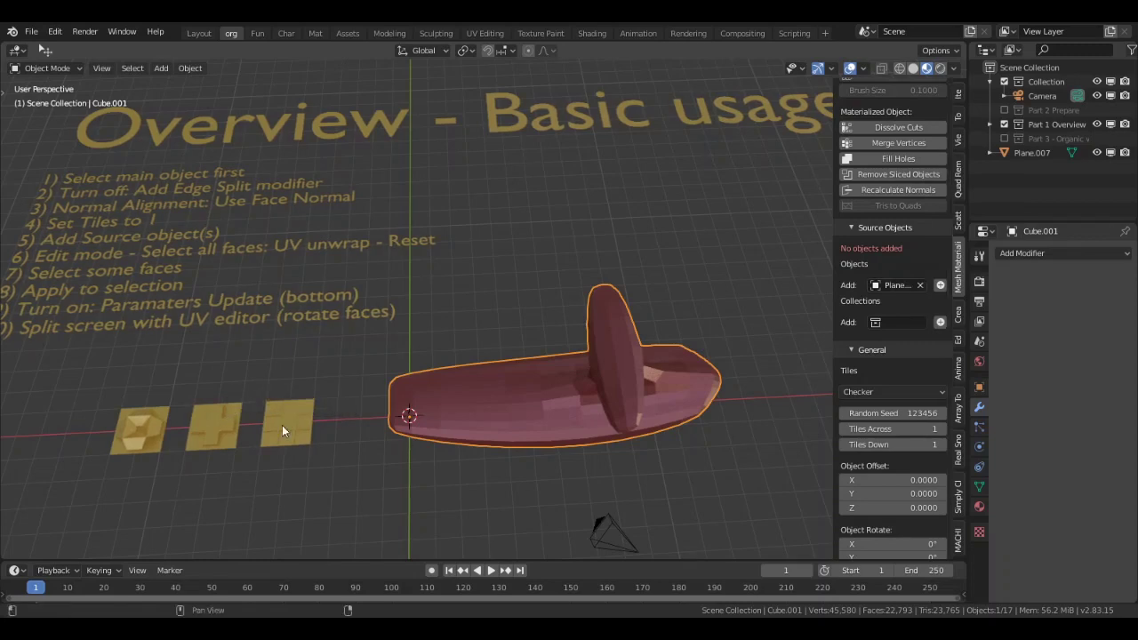
{"action": "left_click", "coordinate": [940, 285]}
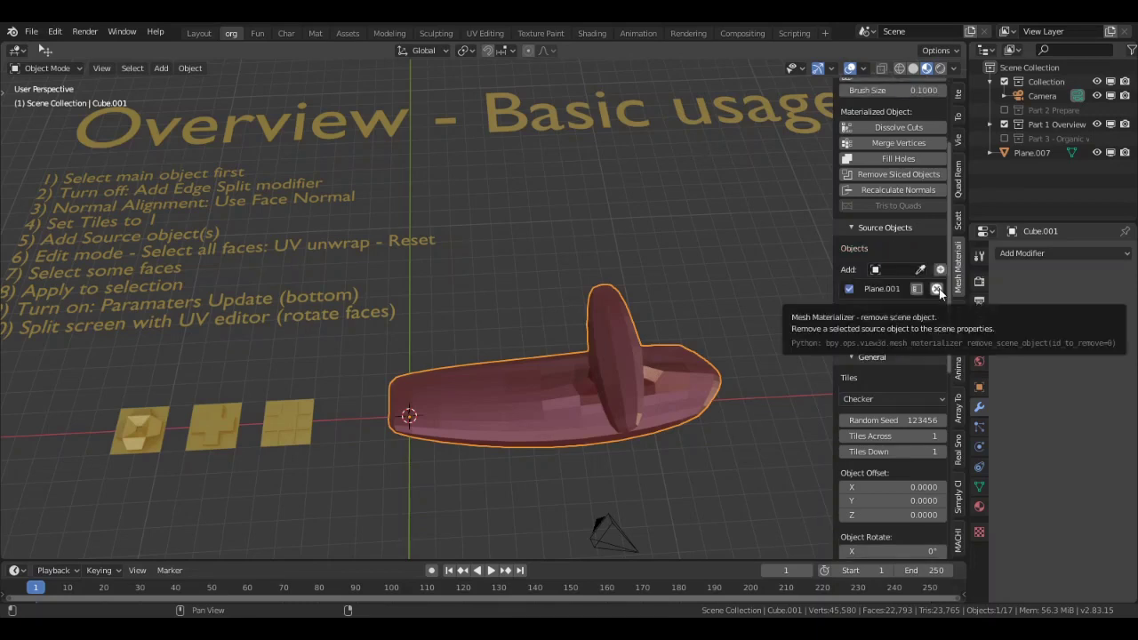
Enter Edit Mode on the red ship mesh and turn off the vertex normals overlay
{"action": "scroll", "coordinate": [925, 279], "scroll_direction": "up", "scroll_amount": 3}
{"action": "scroll", "coordinate": [924, 275], "scroll_direction": "up", "scroll_amount": 1}
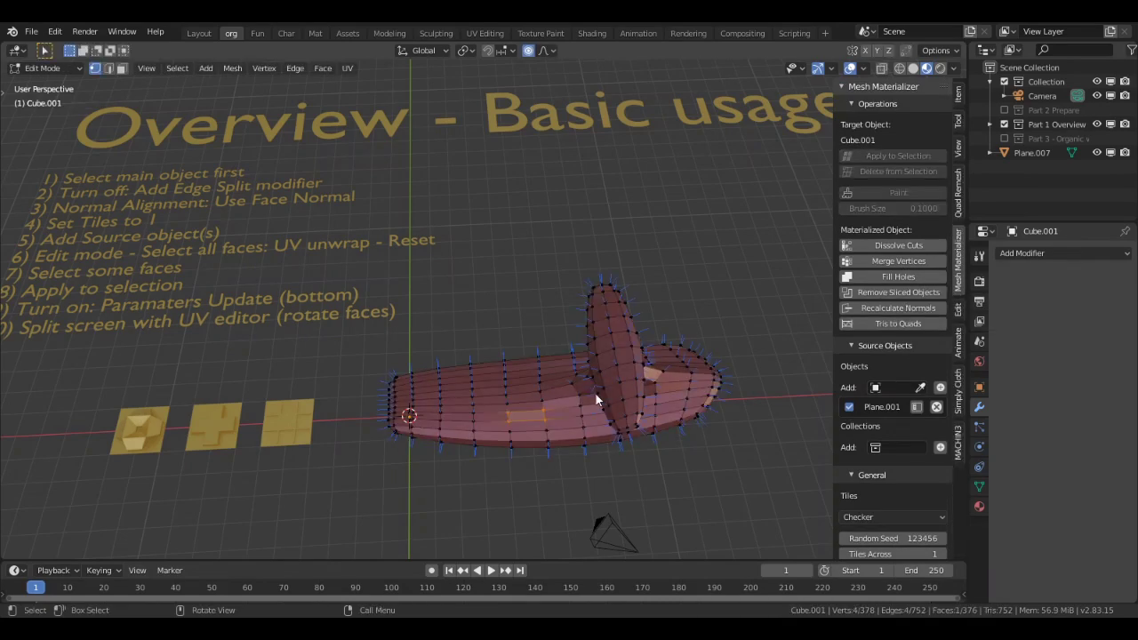
{"action": "middle_click_drag", "start_coordinate": [592, 392], "coordinate": [570, 388], "text": "shift"}
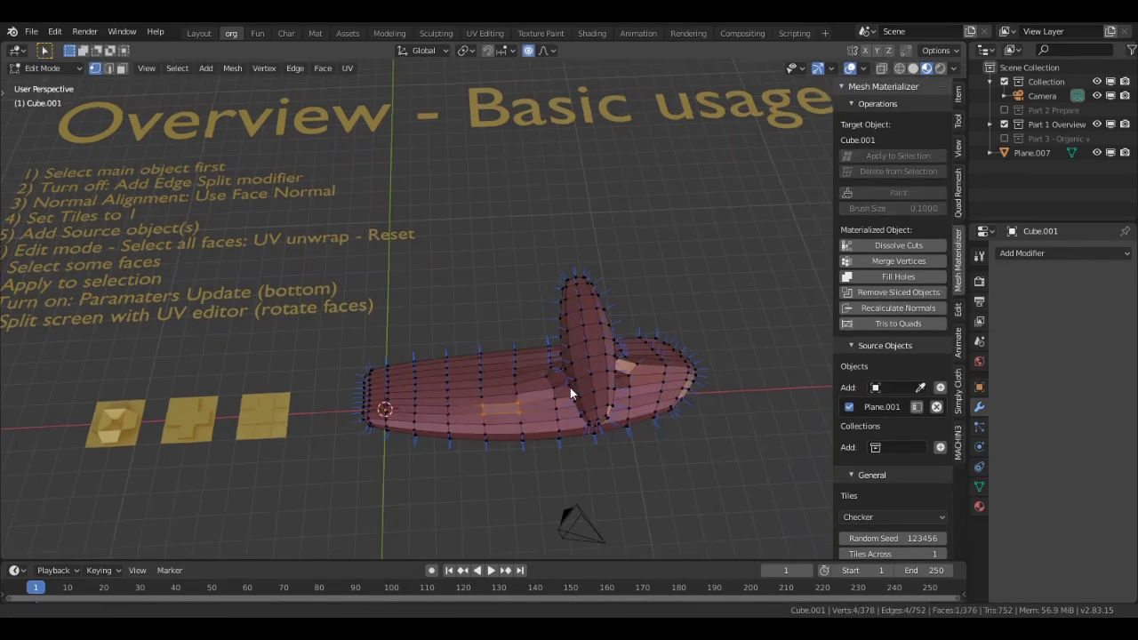
{"action": "left_click", "coordinate": [861, 69]}
{"action": "scroll", "coordinate": [818, 528], "scroll_direction": "down", "scroll_amount": 3}
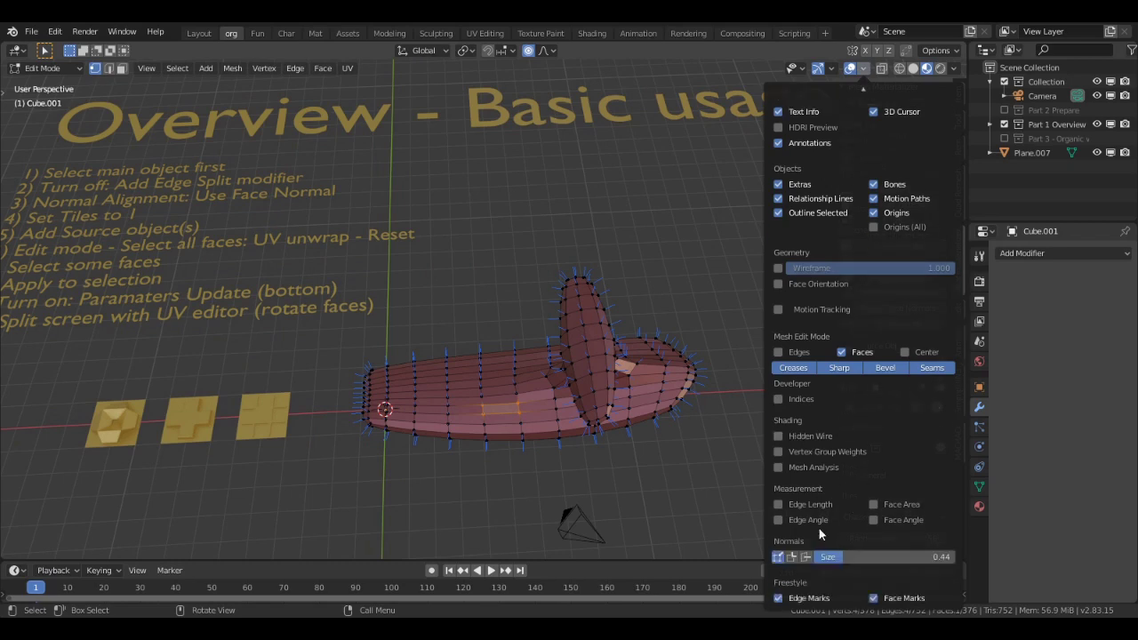
{"action": "left_click", "coordinate": [783, 559]}
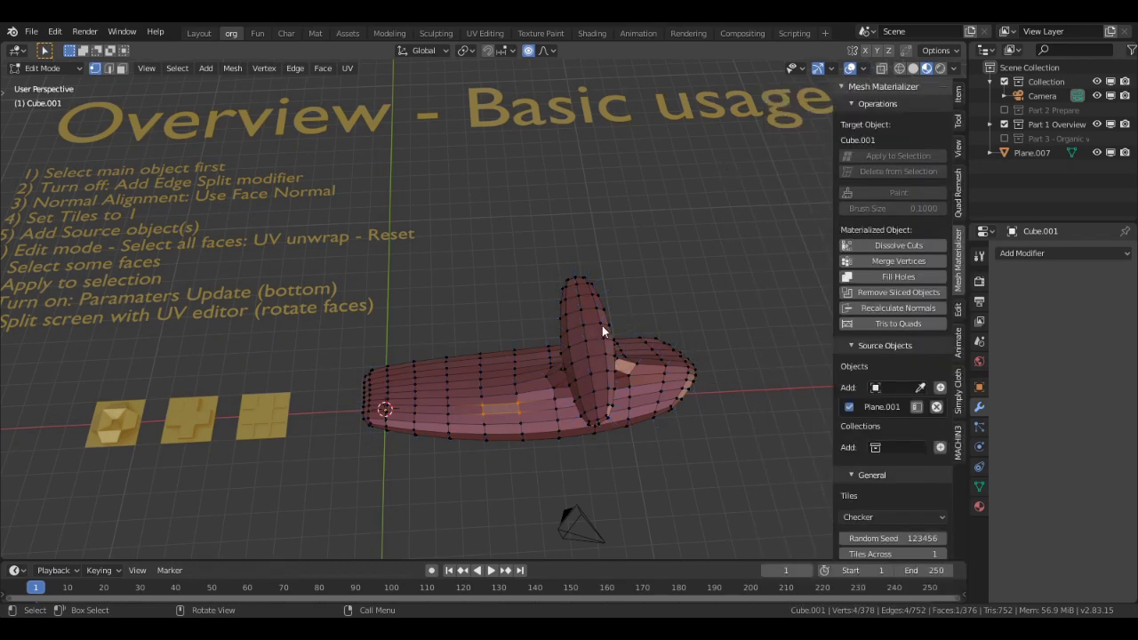
Select all geometry of the ship mesh and reset its UV projection
{"action": "key", "text": "a"}
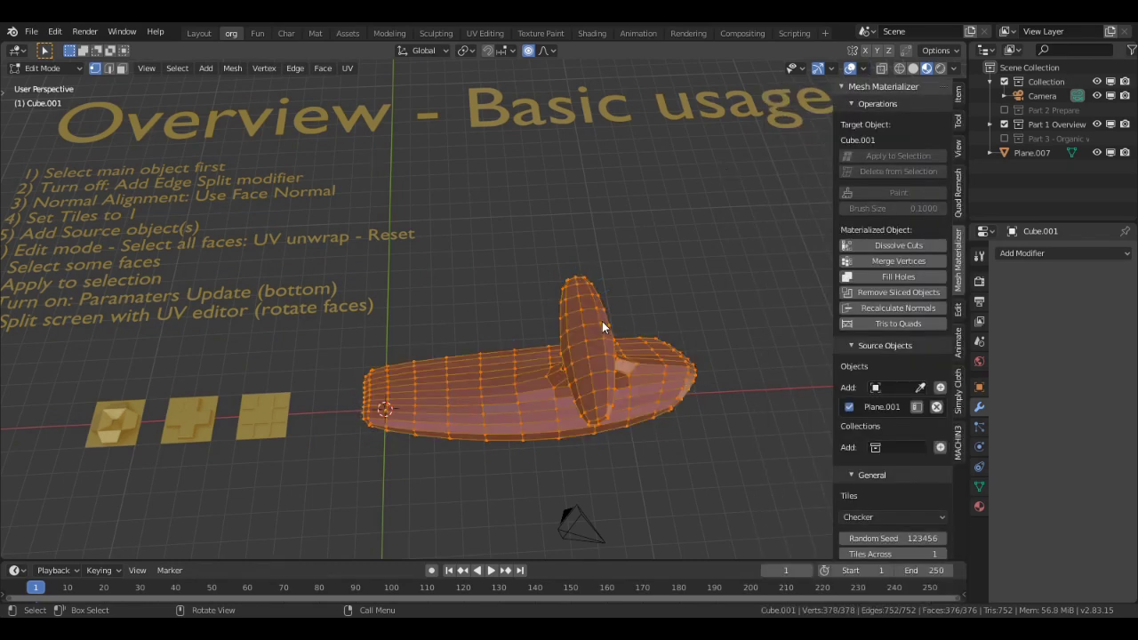
{"action": "key", "text": "u"}
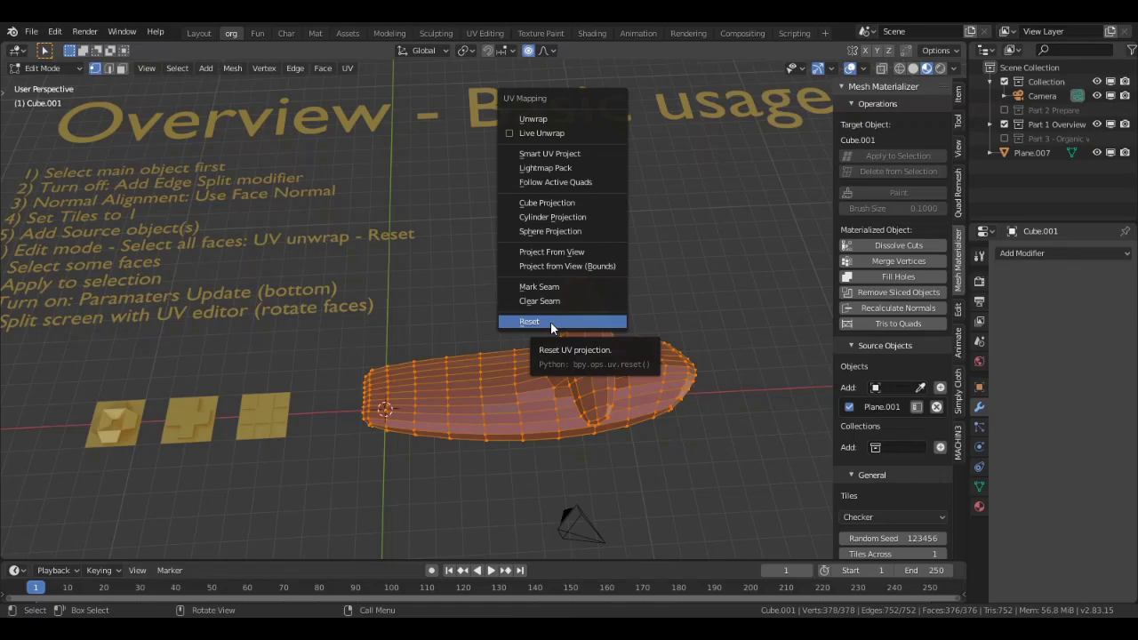
{"action": "left_click", "coordinate": [551, 322]}
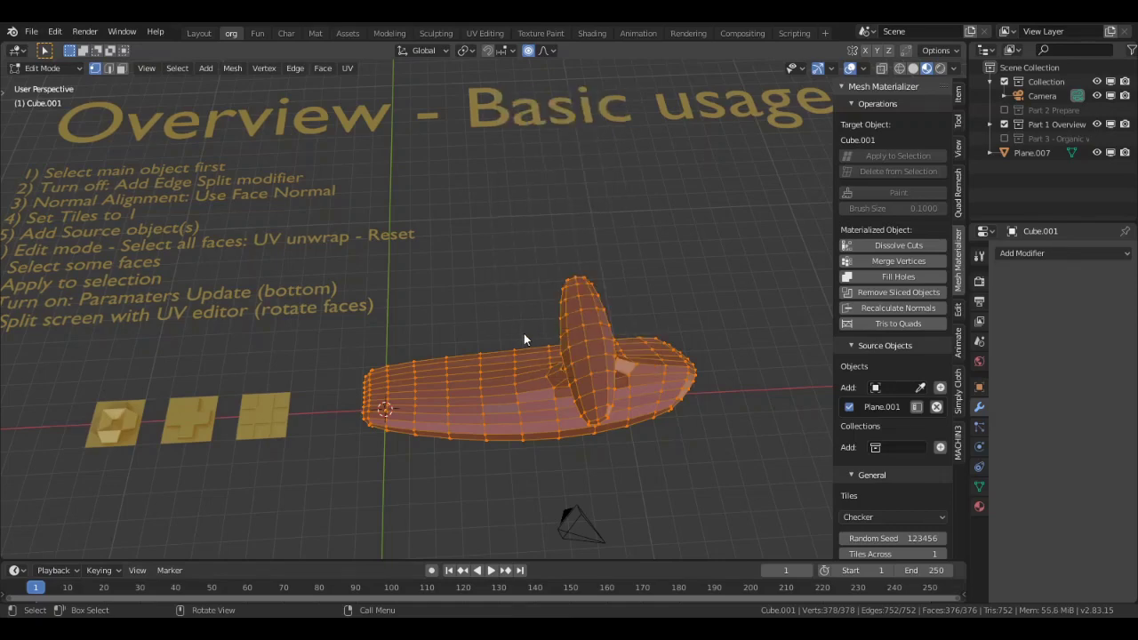
Review the Mesh Materializer tile settings and reset the UVs of all the ship's faces once more
{"action": "middle_click_drag", "start_coordinate": [512, 324], "coordinate": [495, 262], "text": "shift"}
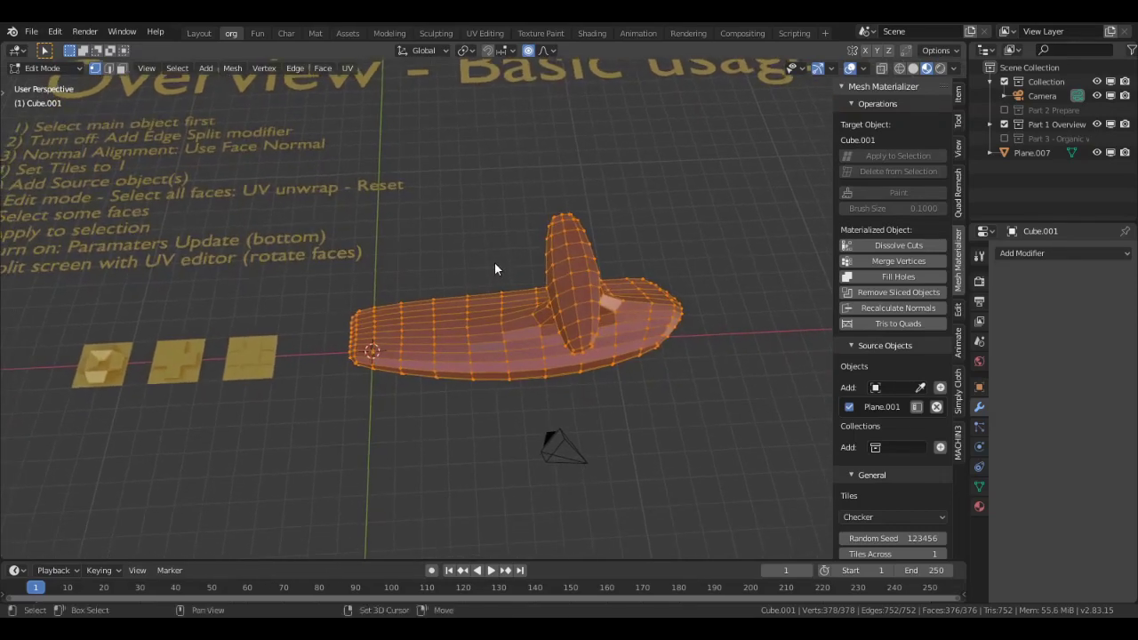
{"action": "scroll", "coordinate": [894, 370], "scroll_direction": "down", "scroll_amount": 5}
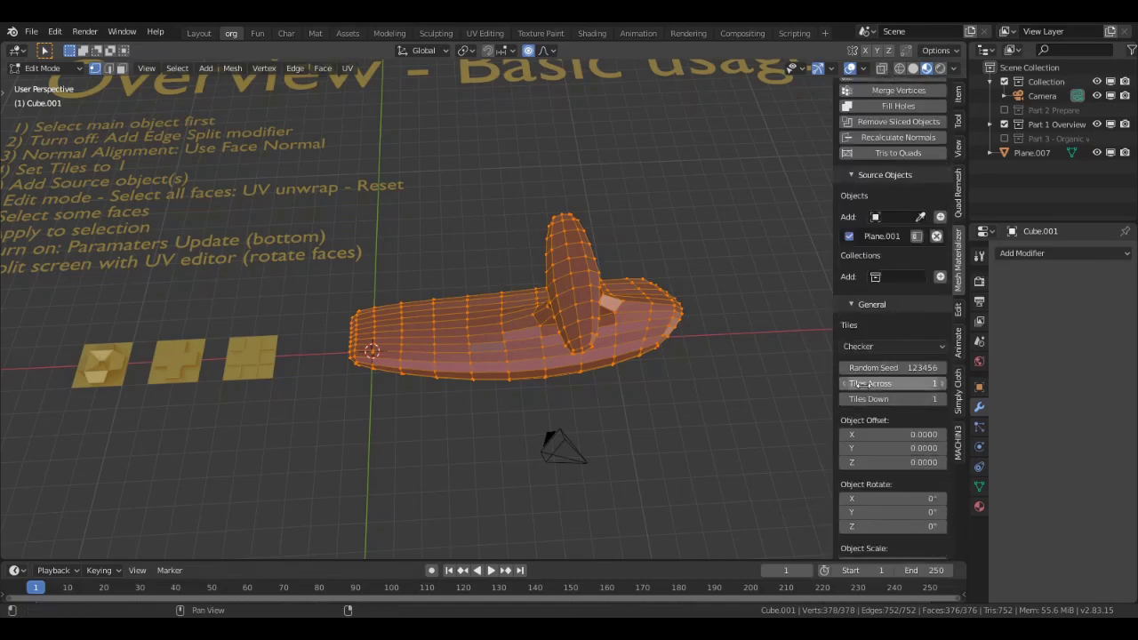
{"action": "scroll", "coordinate": [890, 395], "scroll_direction": "up", "scroll_amount": 3}
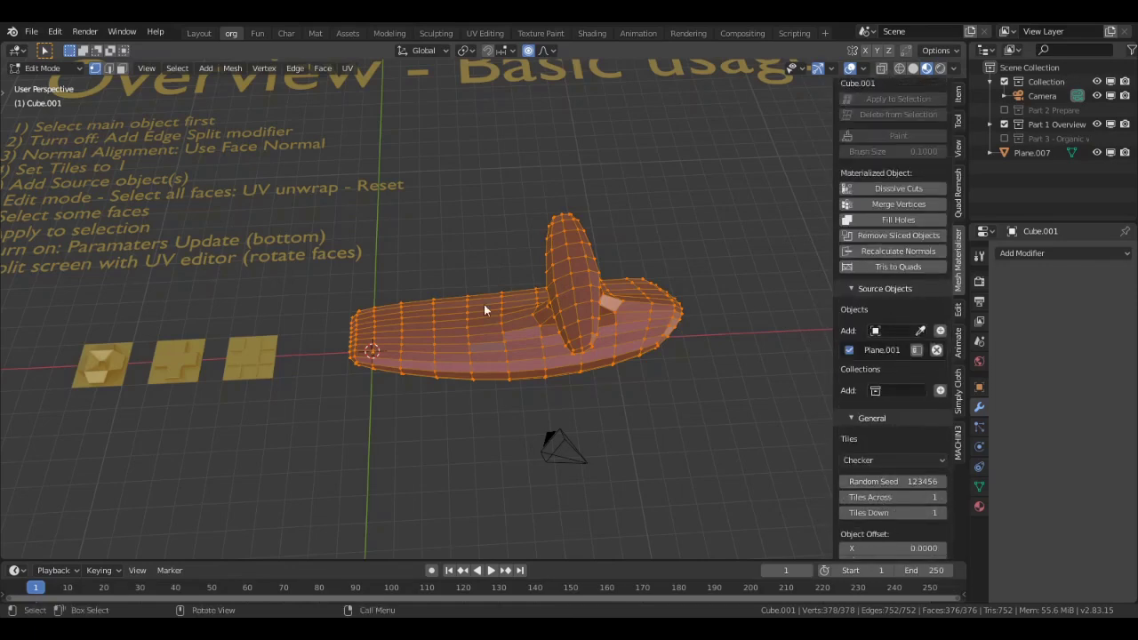
{"action": "scroll", "coordinate": [244, 366], "scroll_direction": "up", "scroll_amount": 2}
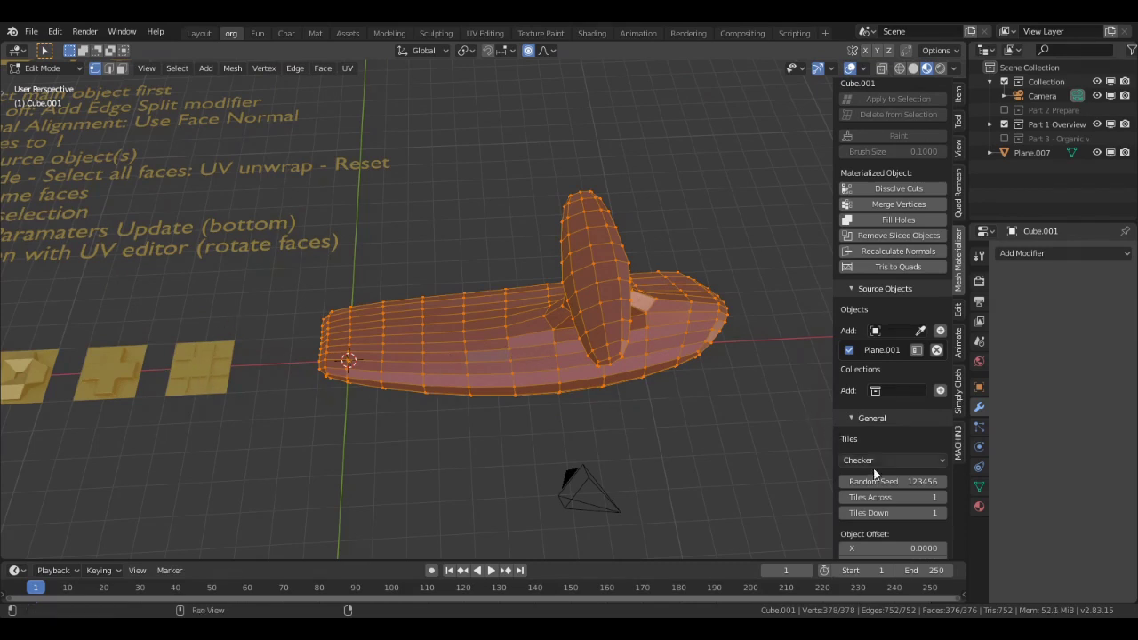
{"action": "scroll", "coordinate": [877, 469], "scroll_direction": "down", "scroll_amount": 6}
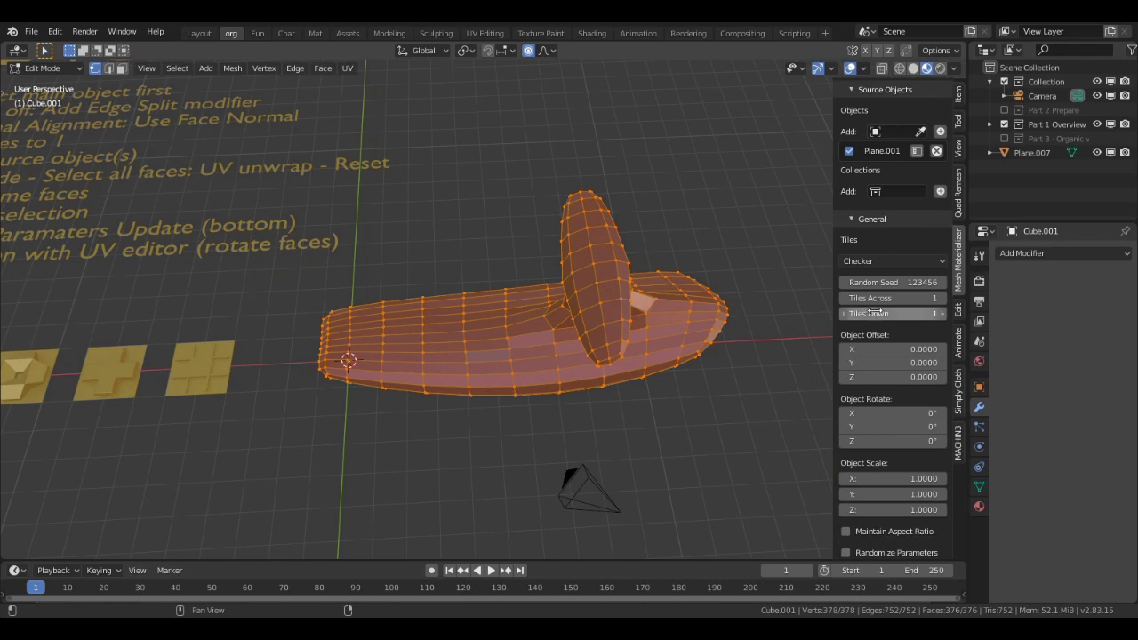
{"action": "scroll", "coordinate": [876, 431], "scroll_direction": "down", "scroll_amount": 1}
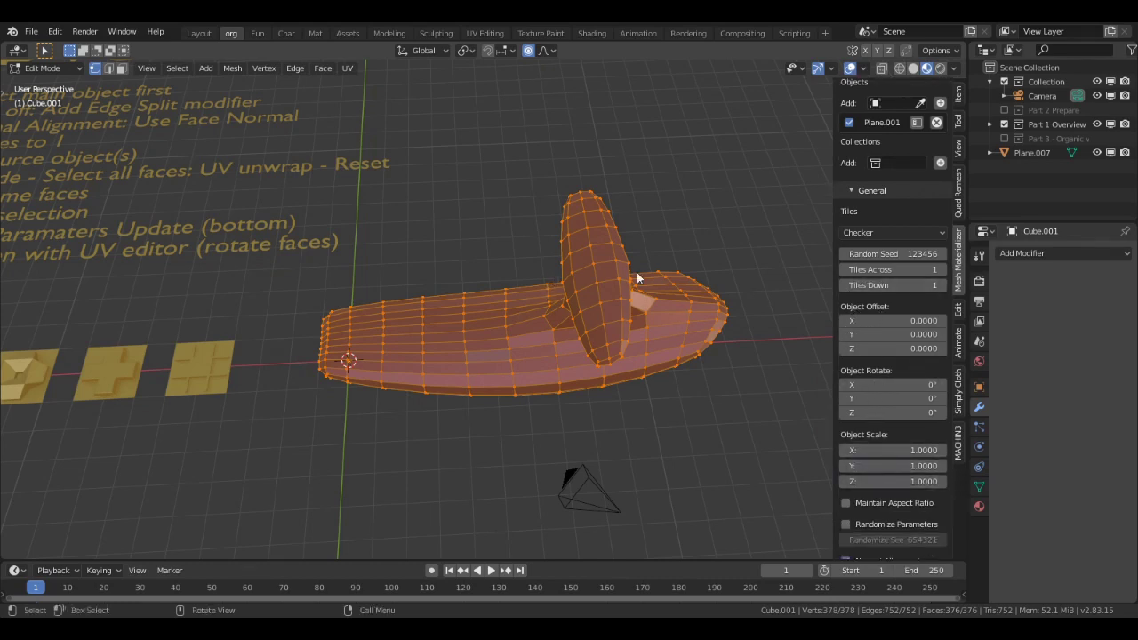
{"action": "scroll", "coordinate": [603, 266], "scroll_direction": "down", "scroll_amount": 1}
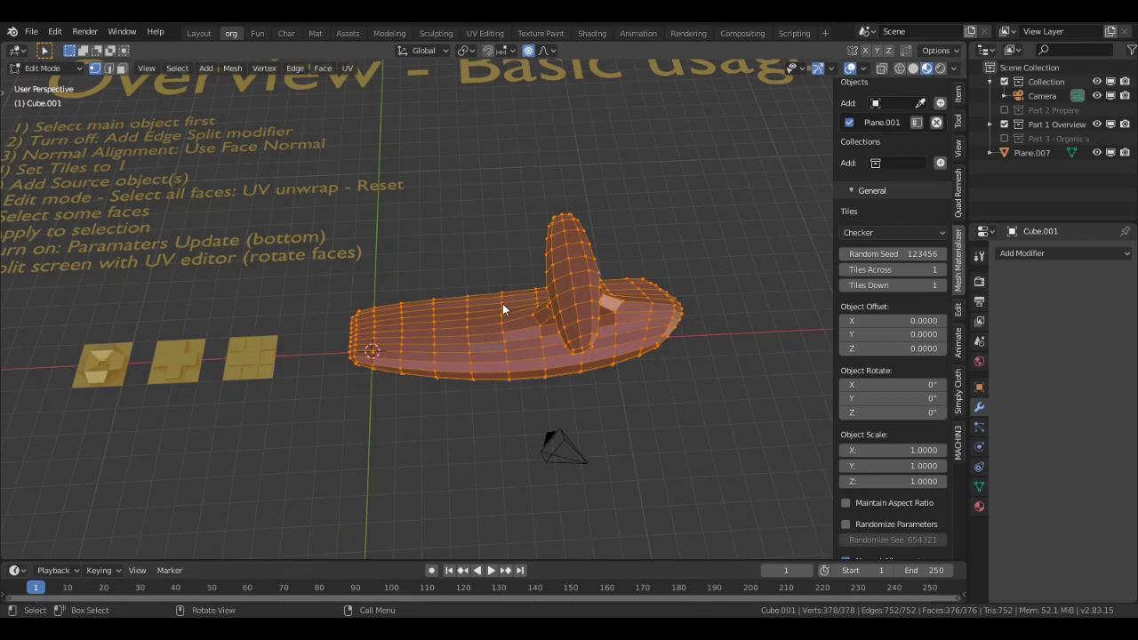
{"action": "key", "text": "u"}
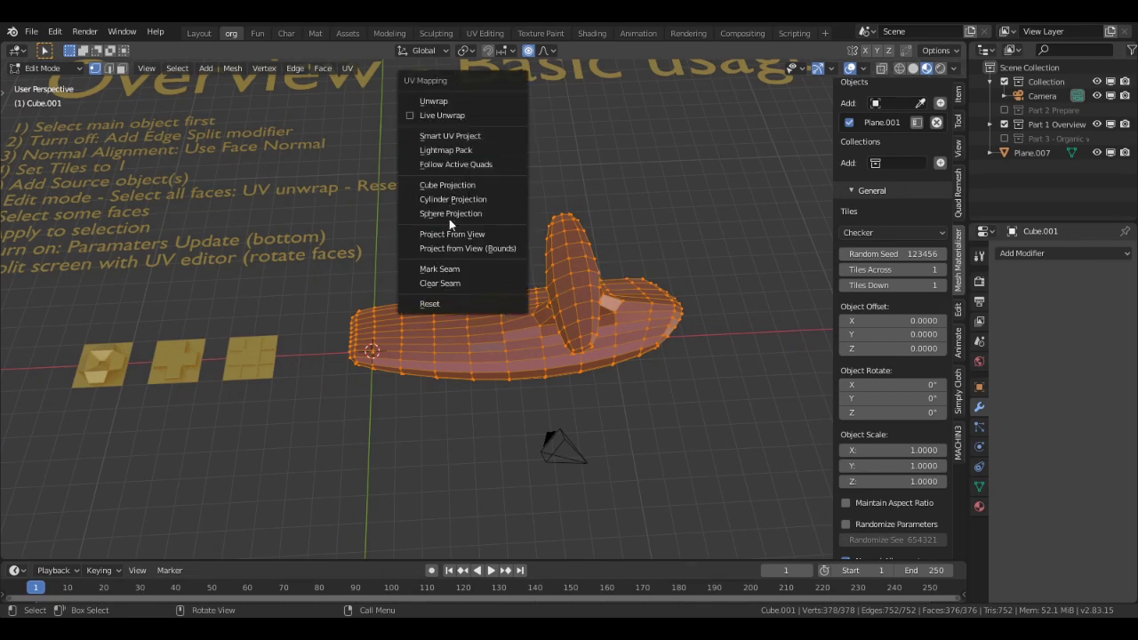
{"action": "left_click", "coordinate": [430, 303]}
Change to face selection, clear the current selection and select a single face at the hull end beyond the fin
{"action": "scroll", "coordinate": [510, 354], "scroll_direction": "up", "scroll_amount": 1}
{"action": "middle_click_drag", "start_coordinate": [481, 337], "coordinate": [521, 336], "text": "shift"}
{"action": "scroll", "coordinate": [510, 325], "scroll_direction": "down", "scroll_amount": 3}
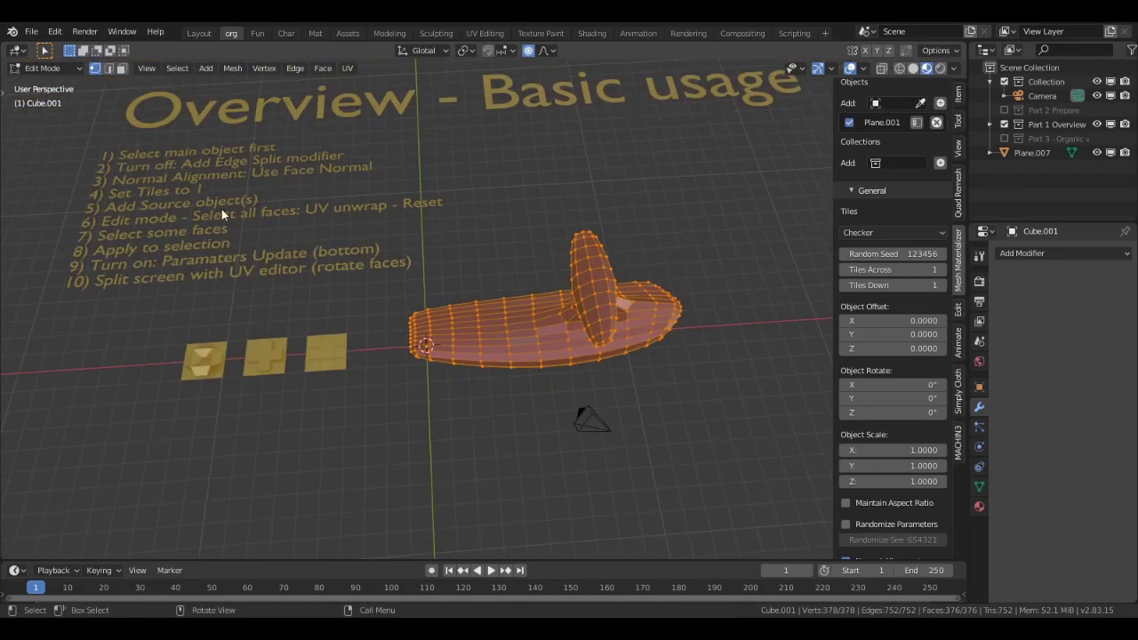
{"action": "scroll", "coordinate": [911, 342], "scroll_direction": "up", "scroll_amount": 2}
{"action": "scroll", "coordinate": [911, 341], "scroll_direction": "up", "scroll_amount": 5}
{"action": "scroll", "coordinate": [701, 333], "scroll_direction": "up", "scroll_amount": 5}
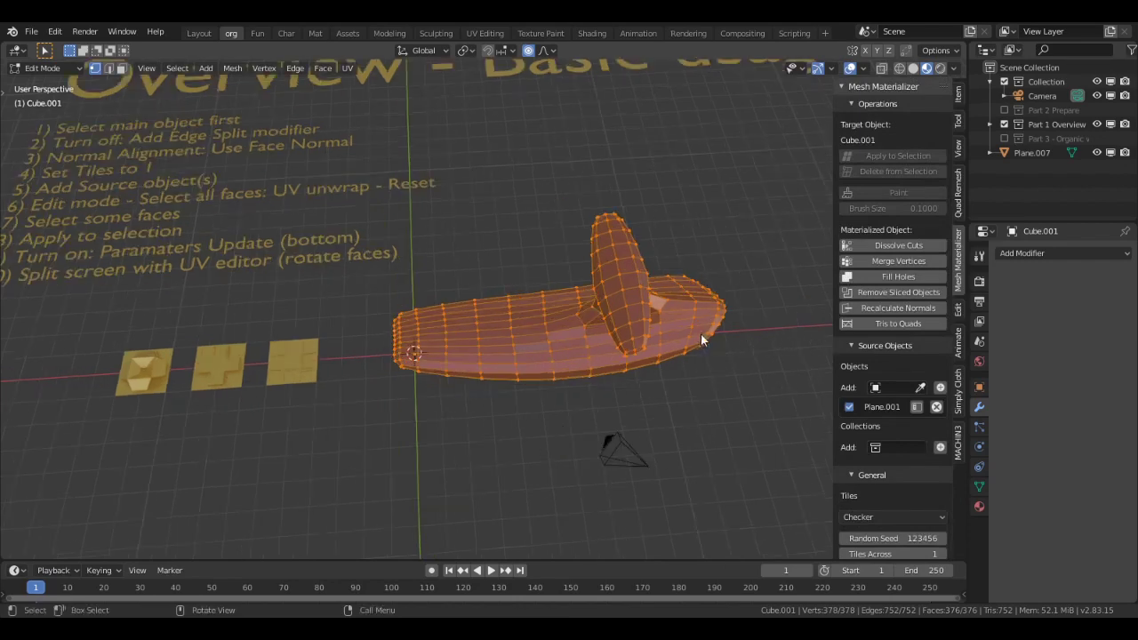
{"action": "middle_click_drag", "start_coordinate": [620, 336], "coordinate": [617, 306]}
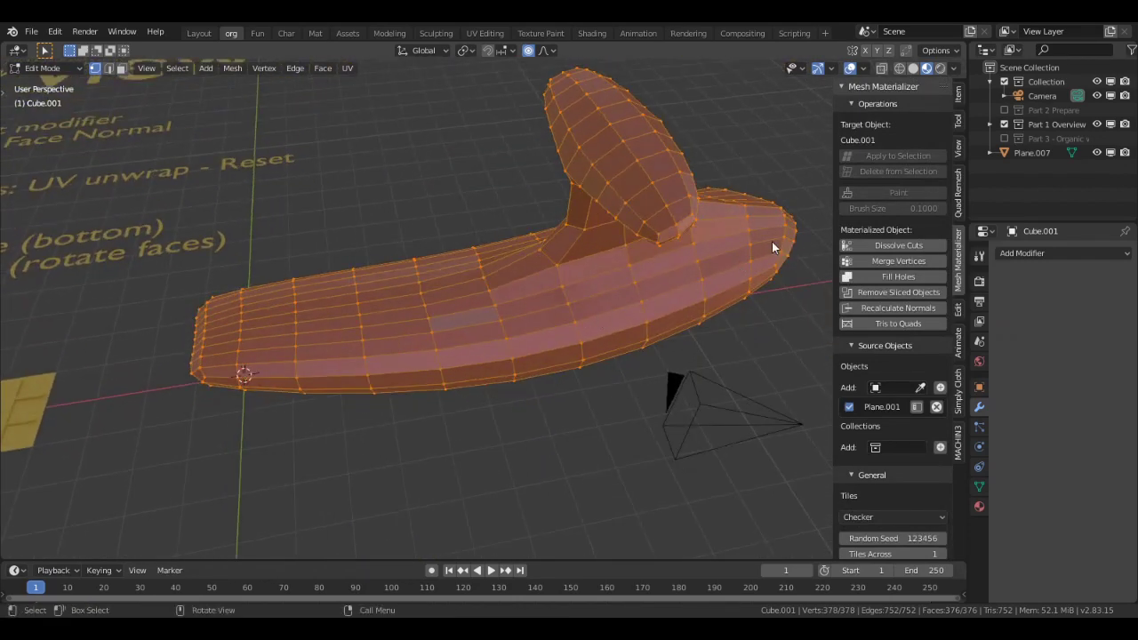
{"action": "scroll", "coordinate": [775, 246], "scroll_direction": "up", "scroll_amount": 2}
{"action": "scroll", "coordinate": [759, 236], "scroll_direction": "down", "scroll_amount": 2}
{"action": "middle_click_drag", "start_coordinate": [751, 254], "coordinate": [736, 269]}
{"action": "key", "text": "3"}
{"action": "key", "text": "alt+a"}
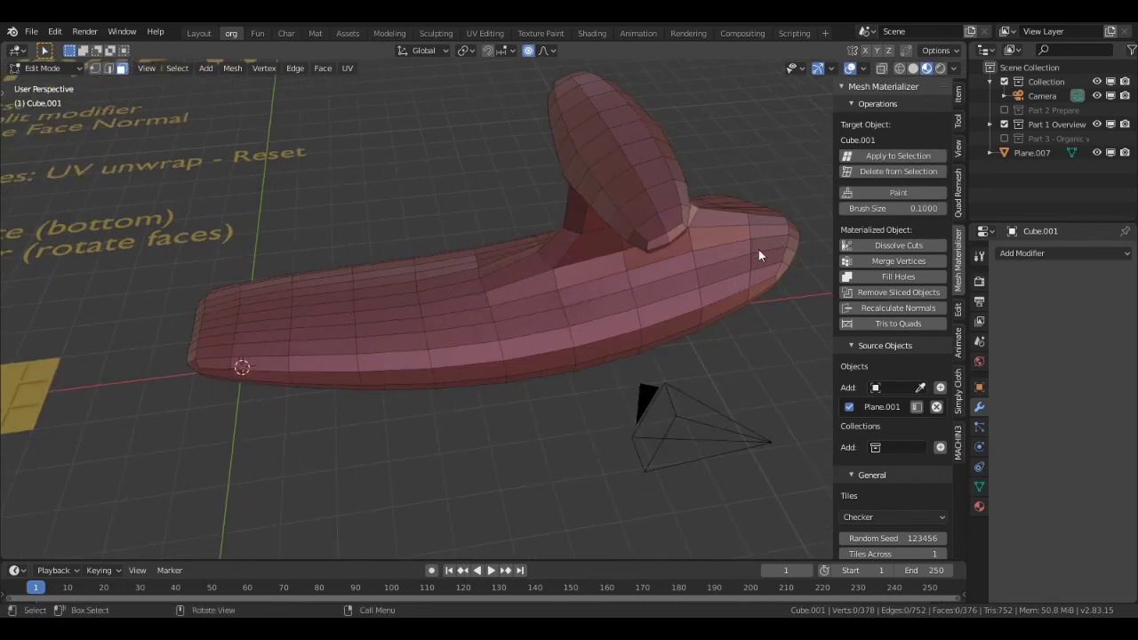
{"action": "left_click", "coordinate": [768, 247]}
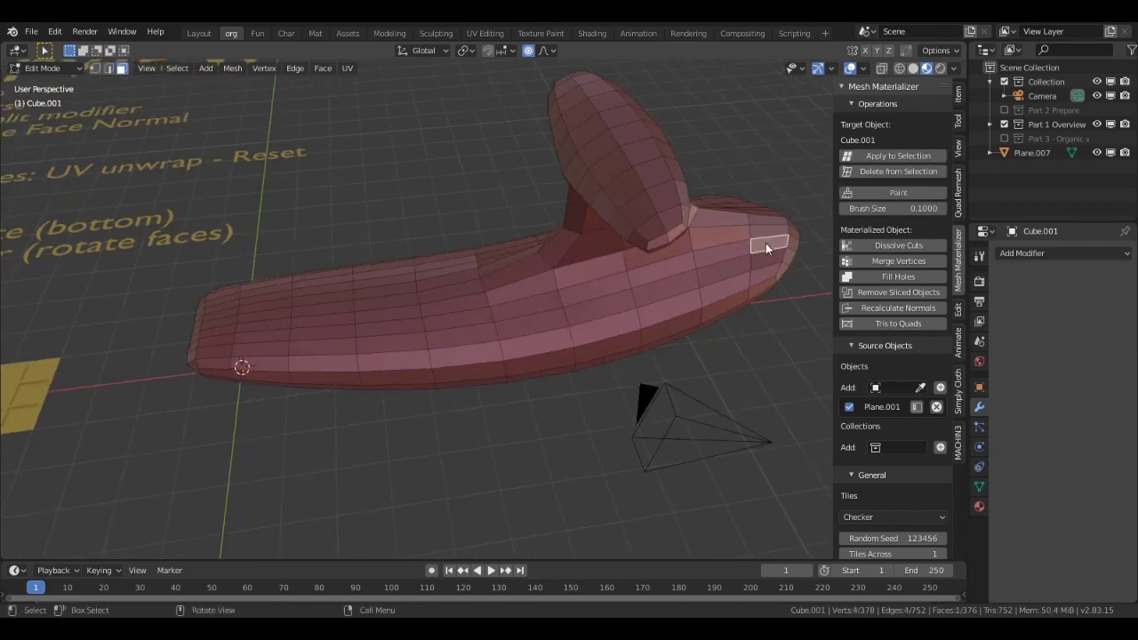
Select two adjacent rows of faces running lengthwise along each side of the ship's hull
{"action": "left_click", "coordinate": [221, 339], "text": "ctrl"}
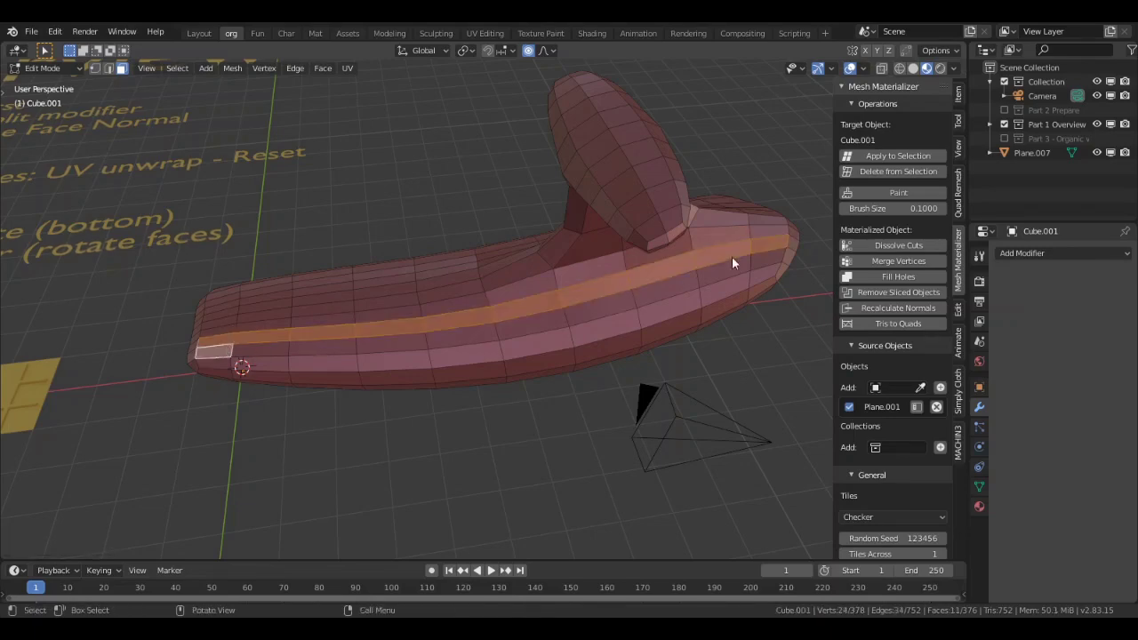
{"action": "left_click", "coordinate": [768, 256], "text": "ctrl"}
{"action": "middle_click_drag", "start_coordinate": [400, 299], "coordinate": [247, 311]}
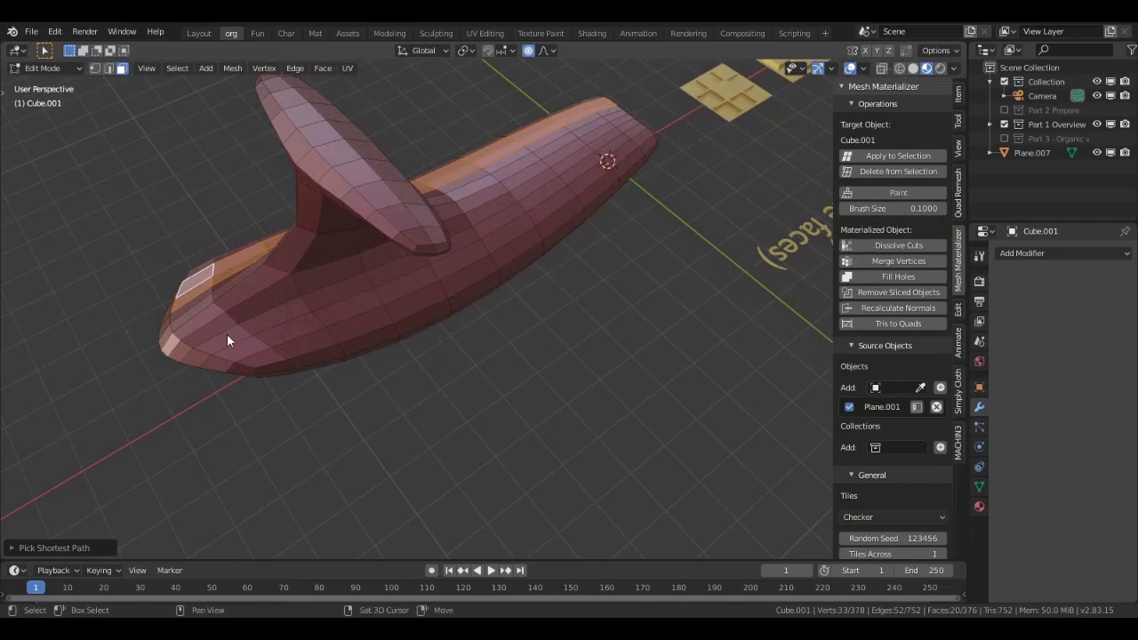
{"action": "left_click", "coordinate": [226, 334], "text": "shift"}
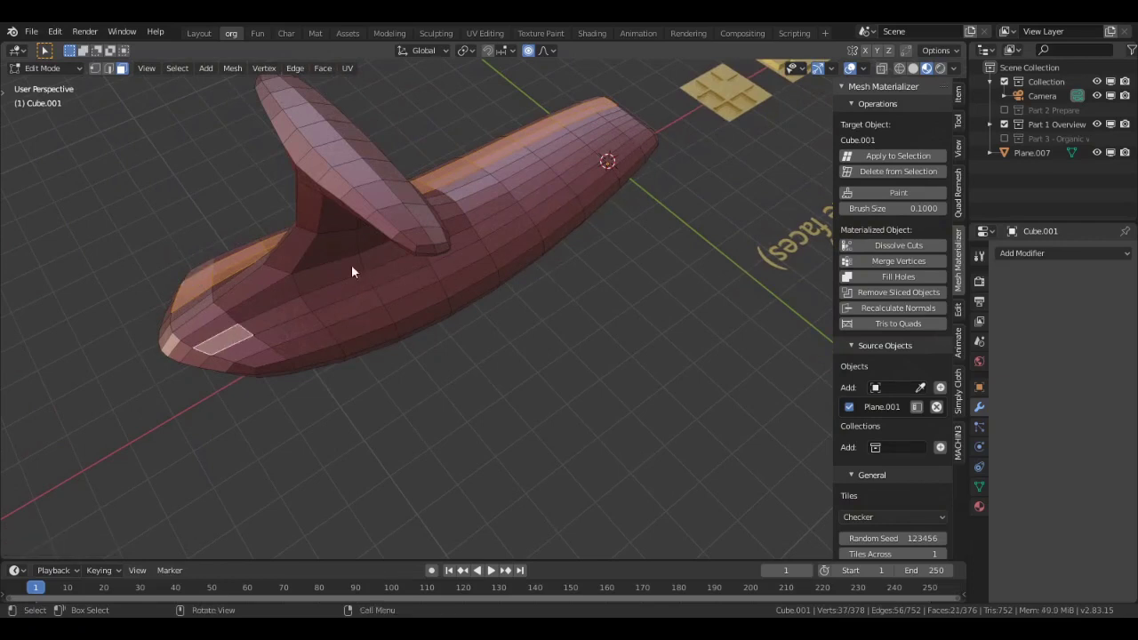
{"action": "left_click", "coordinate": [637, 136], "text": "ctrl"}
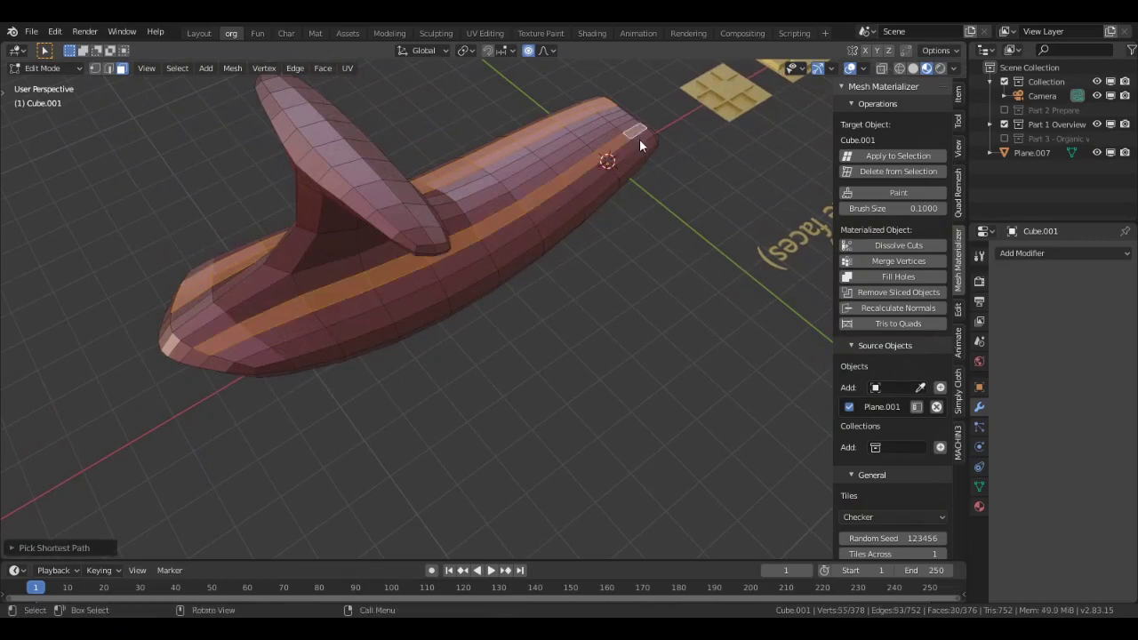
{"action": "left_click", "coordinate": [293, 345], "text": "ctrl"}
Apply the source tile to the selected hull faces with Mesh Materializer
{"action": "middle_click_drag", "start_coordinate": [296, 345], "coordinate": [139, 366]}
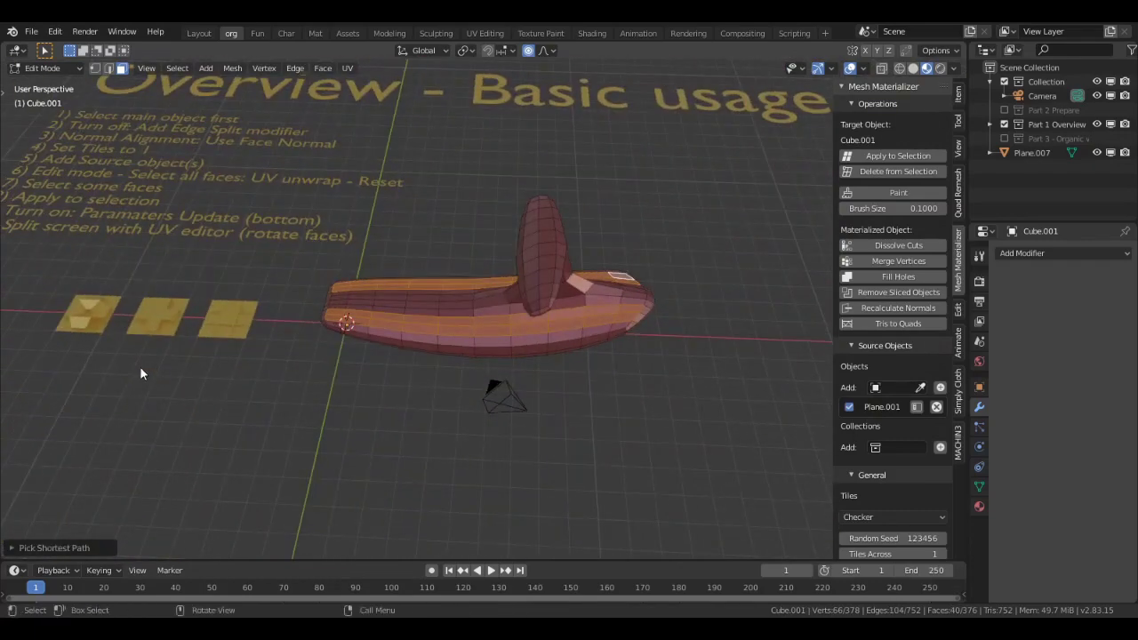
{"action": "left_click", "coordinate": [920, 164]}
{"action": "middle_click_drag", "start_coordinate": [582, 276], "coordinate": [627, 259]}
Turn on Parameters Update Selection in the advanced Mesh Materializer settings and widen the settings area to show full option names
{"action": "scroll", "coordinate": [905, 338], "scroll_direction": "down", "scroll_amount": 10}
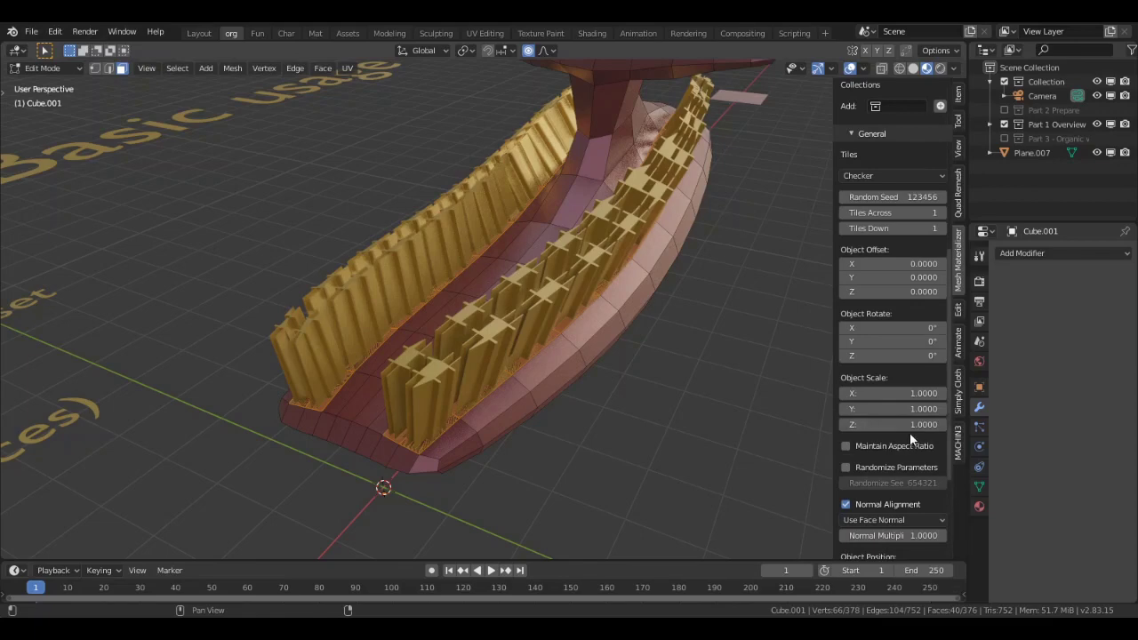
{"action": "scroll", "coordinate": [558, 391], "scroll_direction": "down", "scroll_amount": 3}
{"action": "scroll", "coordinate": [909, 494], "scroll_direction": "down", "scroll_amount": 5}
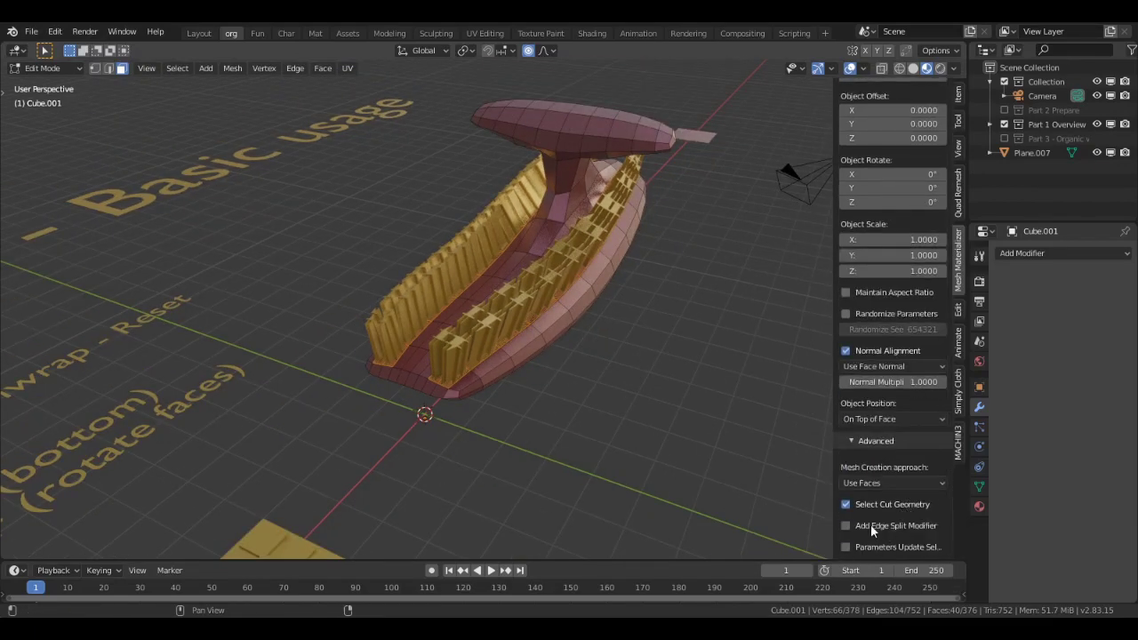
{"action": "left_click", "coordinate": [844, 547]}
{"action": "left_click_drag", "start_coordinate": [833, 532], "coordinate": [790, 533]}
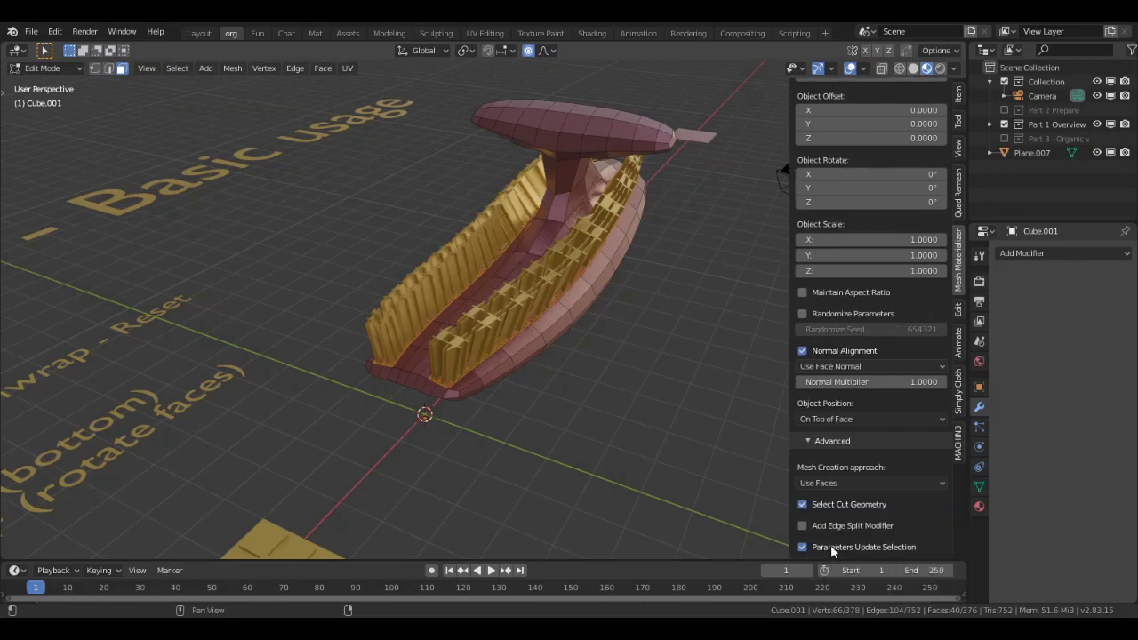
Try changing the tiles' Z object scale, restore its default, and set the Normal Multiplier to 0.19
{"action": "scroll", "coordinate": [894, 356], "scroll_direction": "up", "scroll_amount": 5}
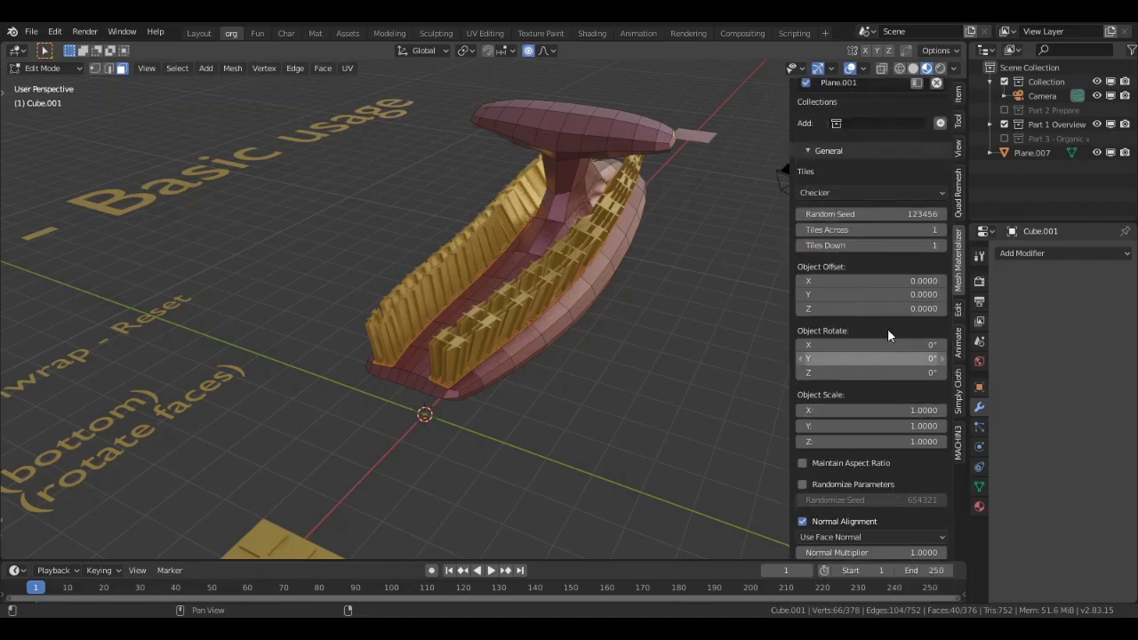
{"action": "left_click_drag", "start_coordinate": [883, 442], "coordinate": [801, 467]}
{"action": "key", "text": "BackSpace"}
{"action": "scroll", "coordinate": [888, 445], "scroll_direction": "down", "scroll_amount": 3}
{"action": "scroll", "coordinate": [867, 463], "scroll_direction": "up", "scroll_amount": 3}
{"action": "scroll", "coordinate": [649, 346], "scroll_direction": "up", "scroll_amount": 1}
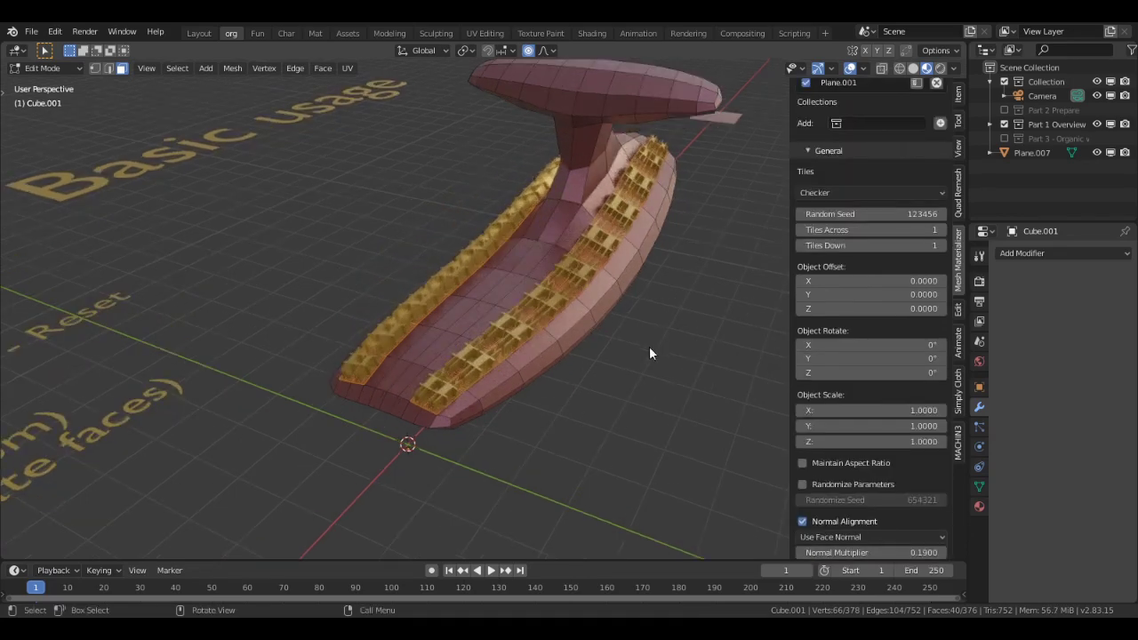
Set Tiles Across to 2 and the Z object offset to -0.09 for the hull tiles
{"action": "middle_click_drag", "start_coordinate": [649, 346], "coordinate": [532, 385]}
{"action": "scroll", "coordinate": [498, 347], "scroll_direction": "up", "scroll_amount": 3}
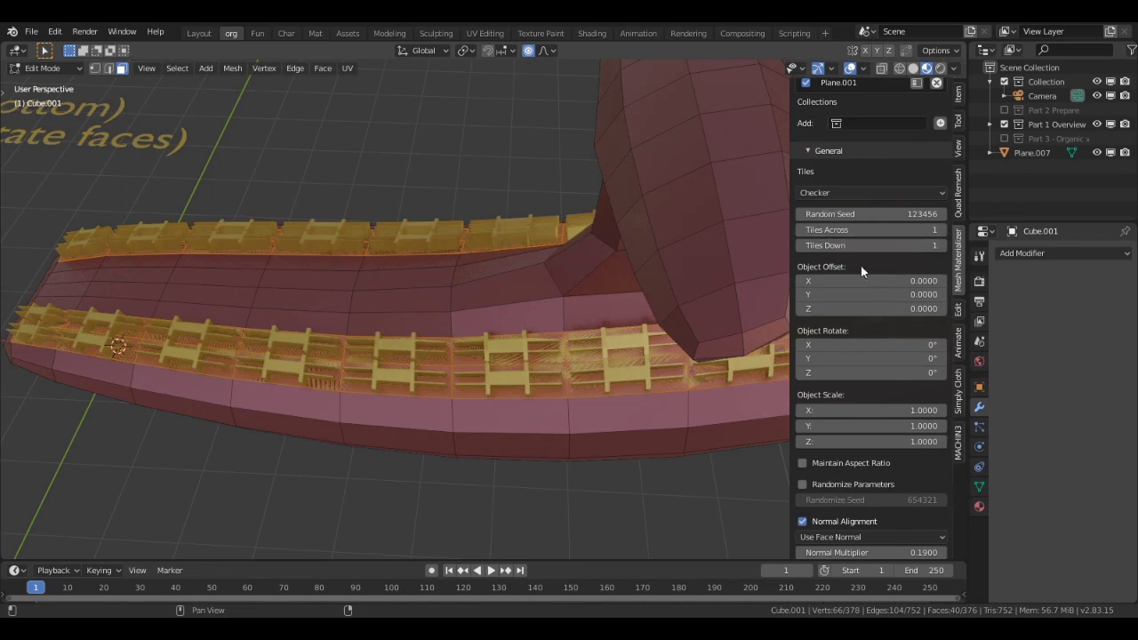
{"action": "middle_click_drag", "start_coordinate": [581, 340], "coordinate": [640, 322]}
{"action": "left_click", "coordinate": [942, 229]}
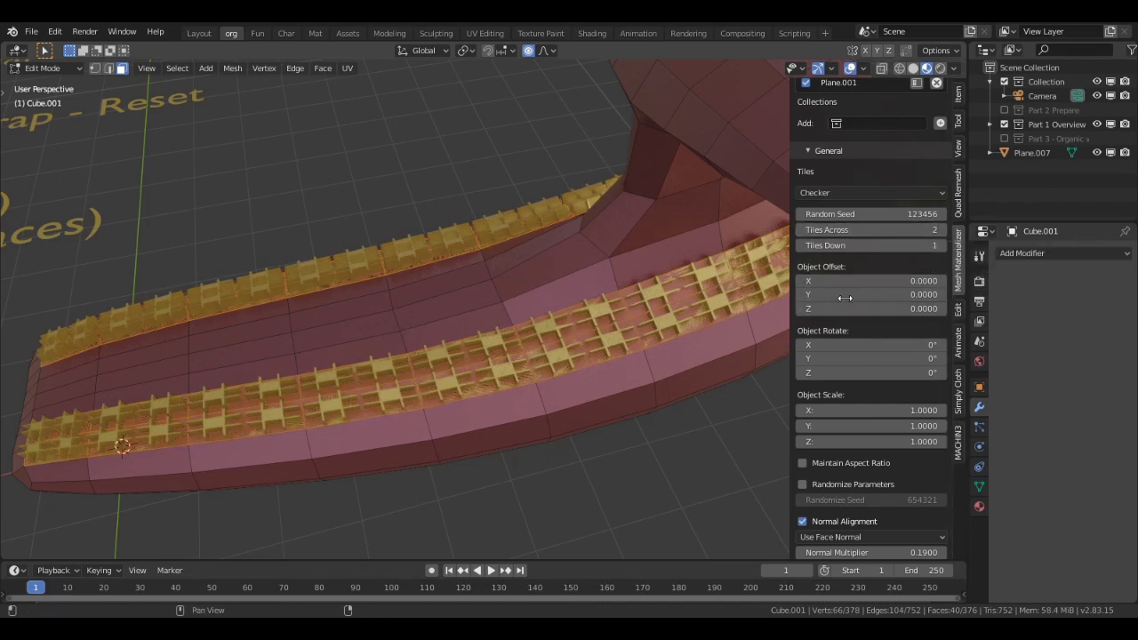
{"action": "mouse_move", "coordinate": [839, 309]}
{"action": "left_mouse_down"}
{"action": "mouse_move", "coordinate": [905, 309]}
{"action": "mouse_move", "coordinate": [849, 308]}
{"action": "left_mouse_up"}
Enable Randomize Parameters, try a Z offset variation of 1.92, and reset that variation to its default
{"action": "scroll", "coordinate": [864, 406], "scroll_direction": "down", "scroll_amount": 3}
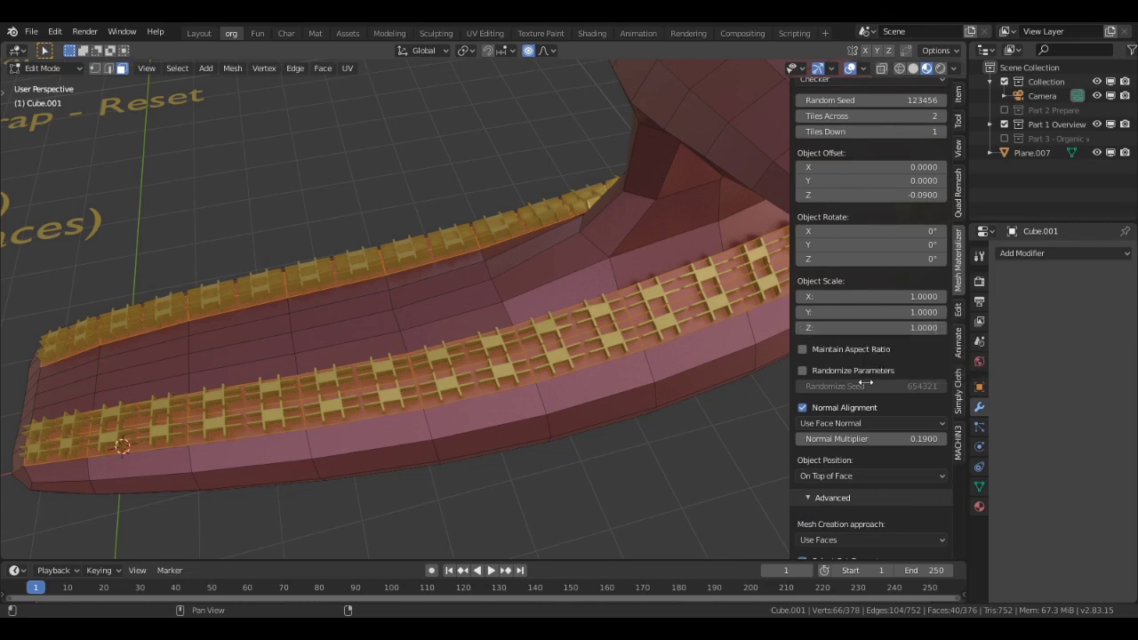
{"action": "left_click", "coordinate": [802, 370]}
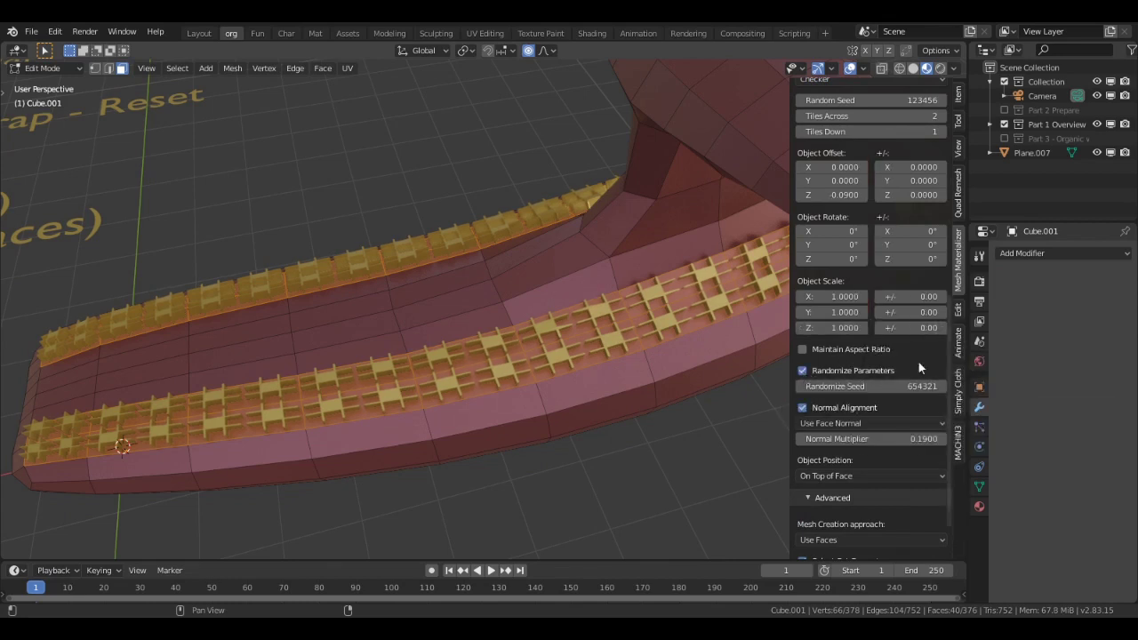
{"action": "key", "text": "BackSpace"}
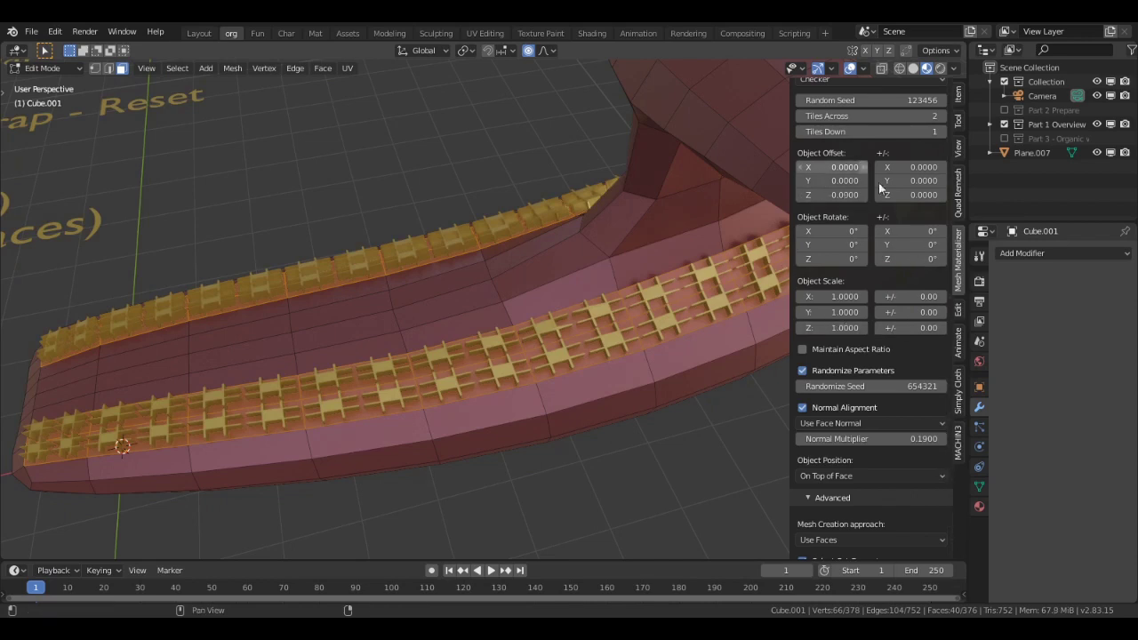
{"action": "left_click_drag", "start_coordinate": [907, 195], "coordinate": [1014, 194]}
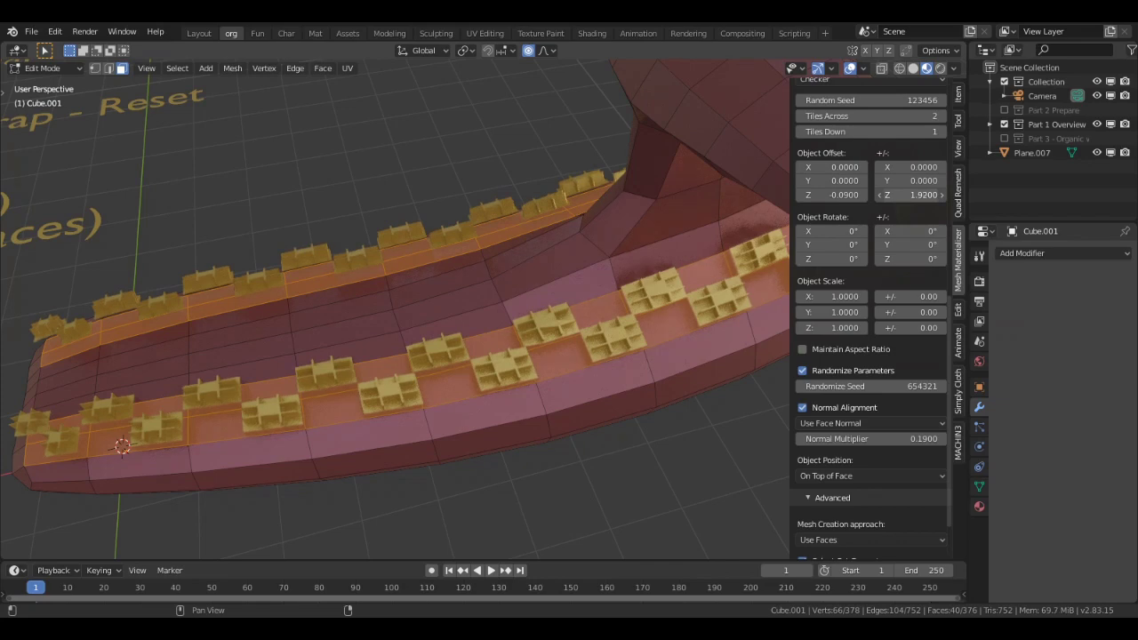
{"action": "key", "text": "BackSpace"}
Leave Edit Mode and examine the tile strips along the ship's hull from several distances
{"action": "scroll", "coordinate": [685, 329], "scroll_direction": "down", "scroll_amount": 5}
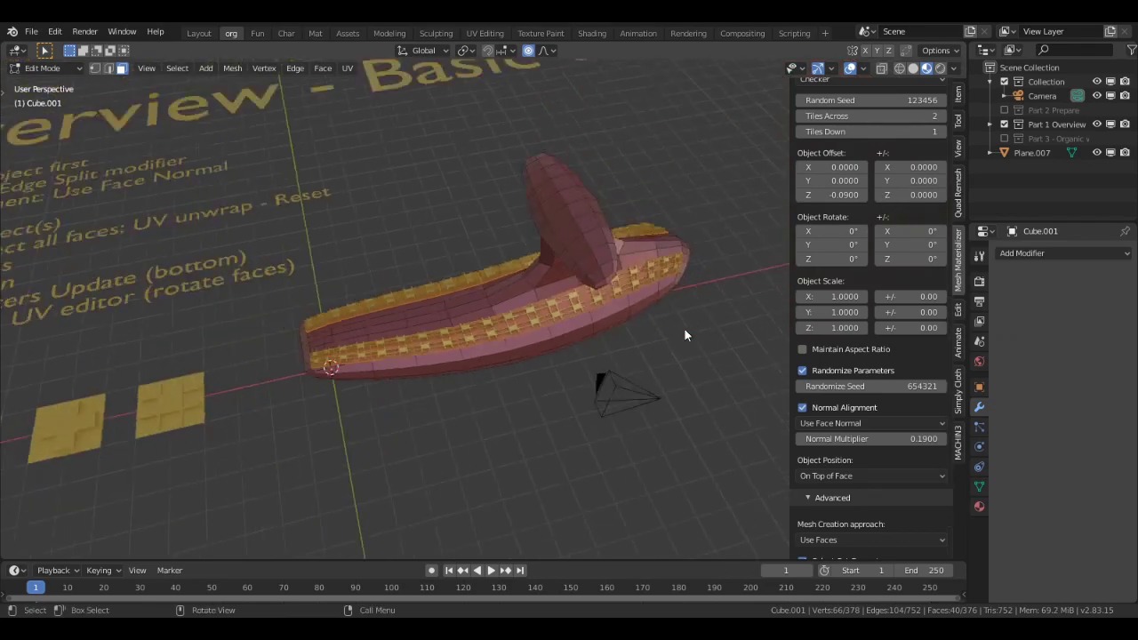
{"action": "middle_click_drag", "start_coordinate": [685, 329], "coordinate": [629, 332]}
{"action": "scroll", "coordinate": [494, 275], "scroll_direction": "down", "scroll_amount": 3}
{"action": "middle_click_drag", "start_coordinate": [495, 276], "coordinate": [518, 283]}
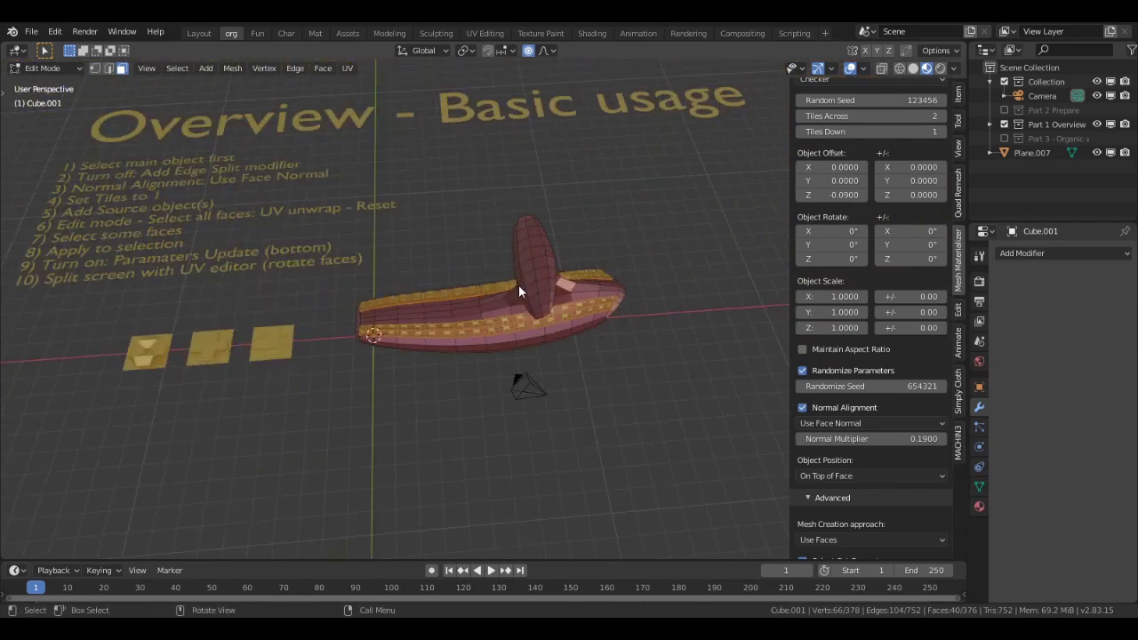
{"action": "key", "text": "Tab"}
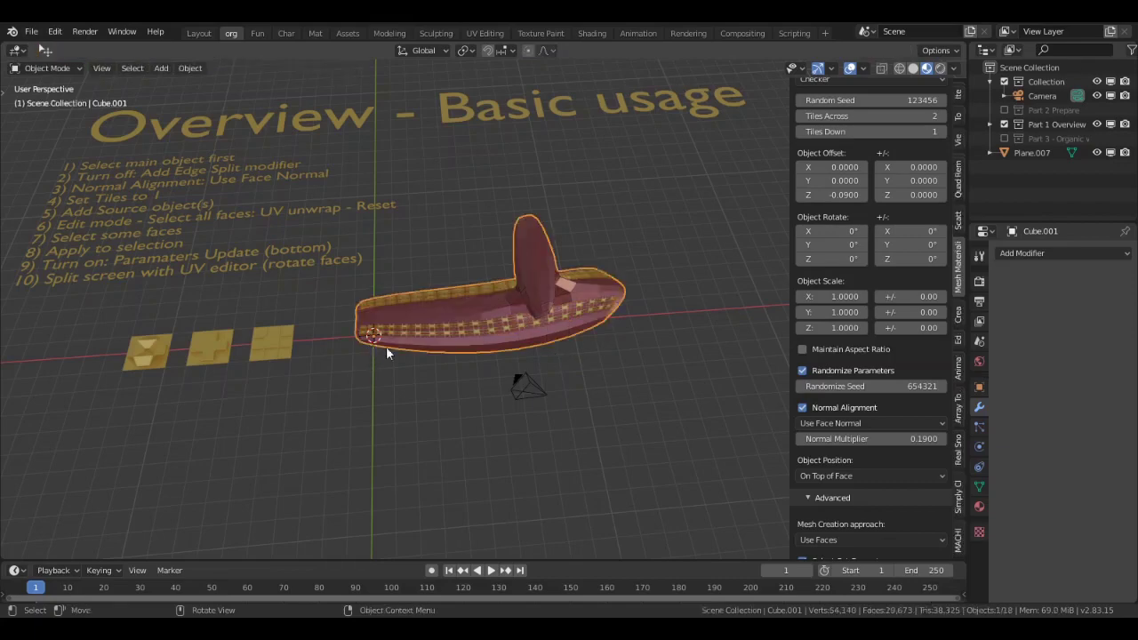
{"action": "scroll", "coordinate": [407, 337], "scroll_direction": "up", "scroll_amount": 3}
{"action": "scroll", "coordinate": [407, 336], "scroll_direction": "up", "scroll_amount": 1}
{"action": "middle_click_drag", "start_coordinate": [407, 336], "coordinate": [442, 340]}
{"action": "scroll", "coordinate": [353, 328], "scroll_direction": "up", "scroll_amount": 3}
Lower the hull tiles' Normal Multiplier to 0.058 in Edit Mode and check the flattened tiles in Object Mode
{"action": "key", "text": "Tab"}
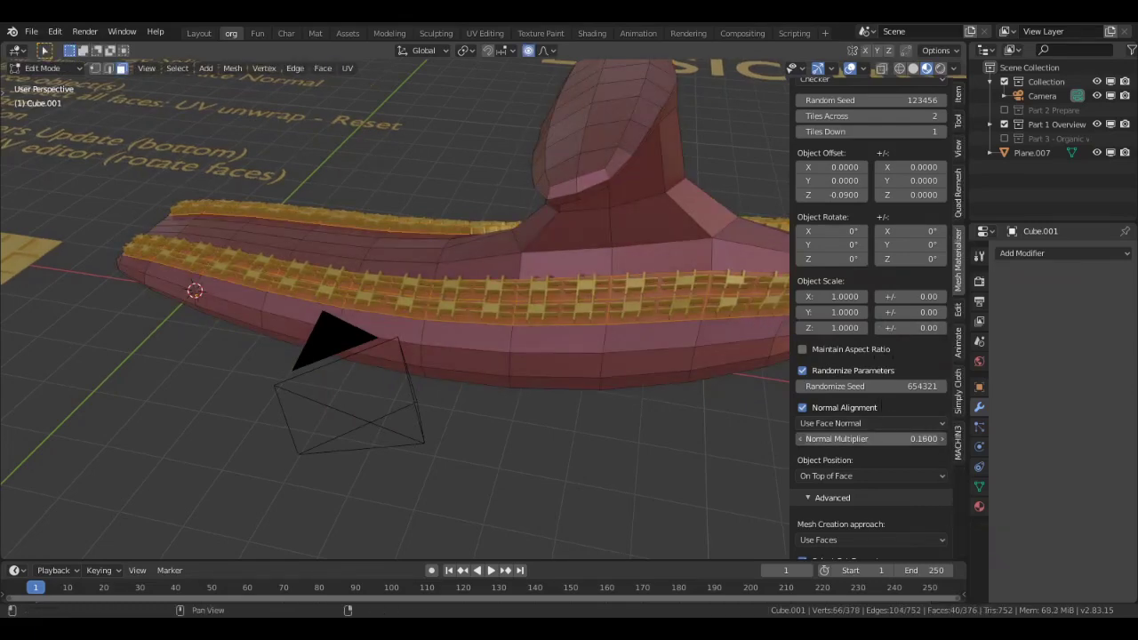
{"action": "left_click_drag", "start_coordinate": [878, 440], "coordinate": [836, 439]}
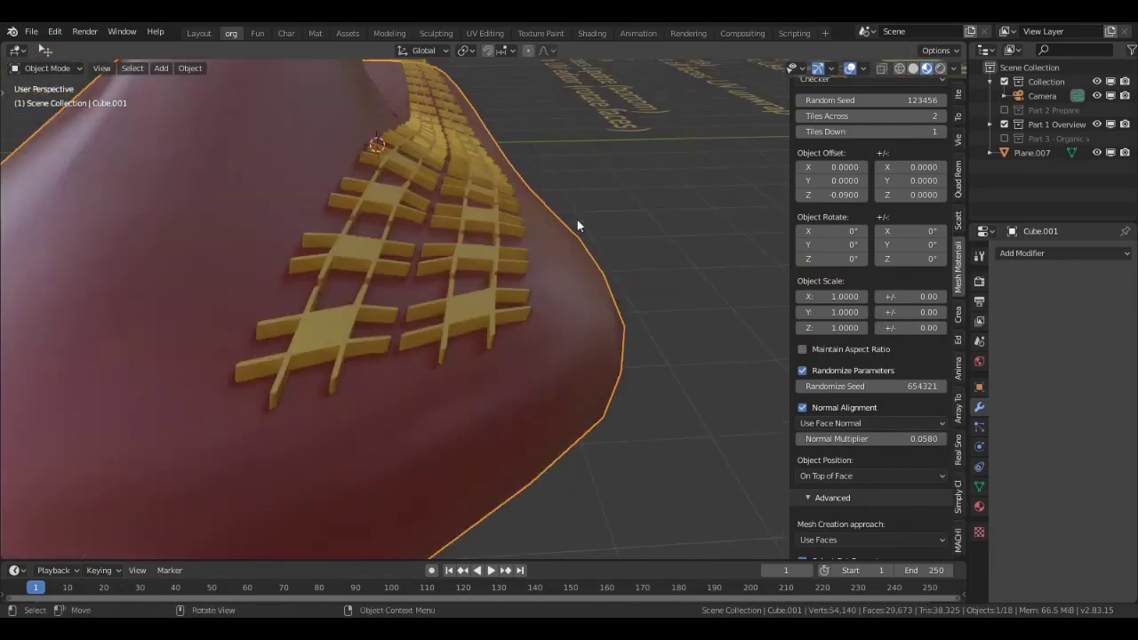
{"action": "middle_click_drag", "start_coordinate": [577, 219], "coordinate": [668, 266]}
{"action": "scroll", "coordinate": [489, 254], "scroll_direction": "down", "scroll_amount": 7}
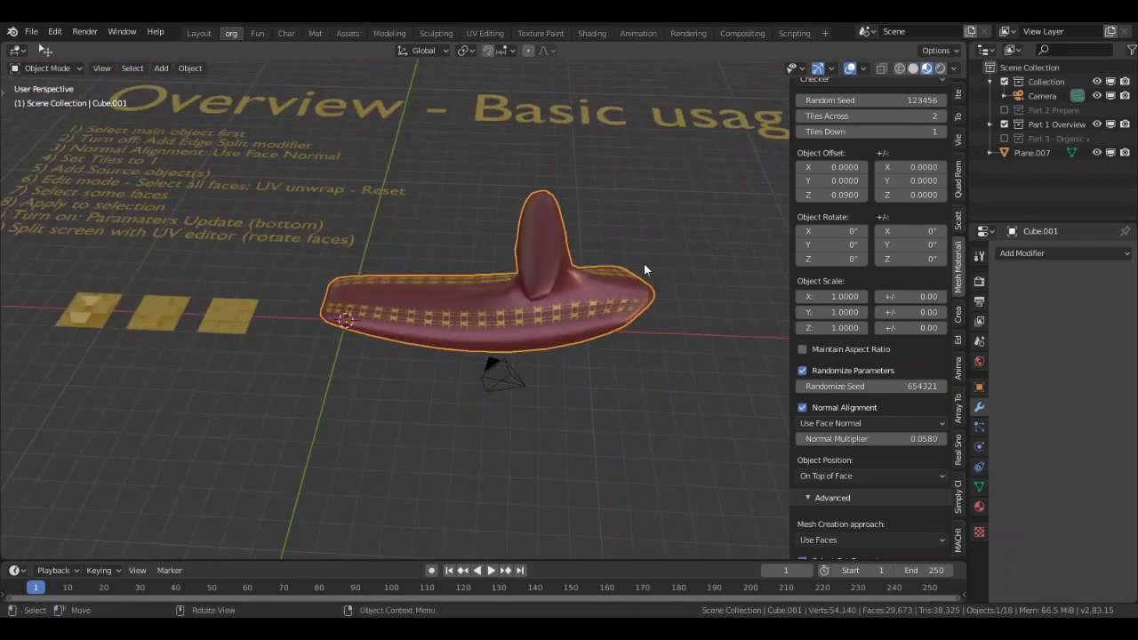
{"action": "middle_click_drag", "start_coordinate": [646, 272], "coordinate": [642, 281]}
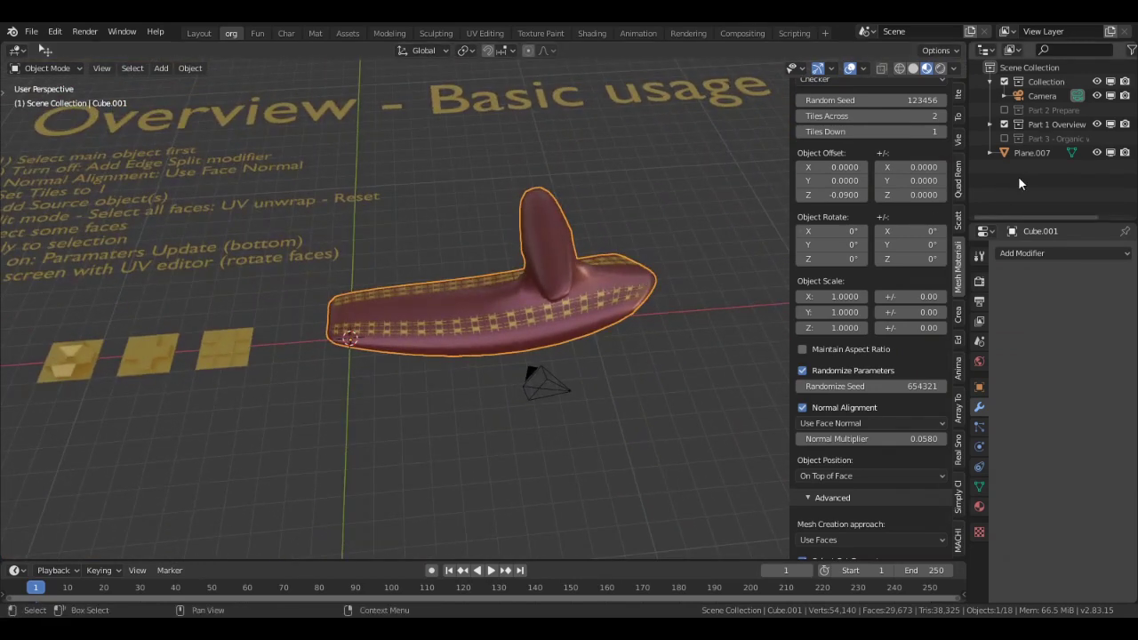
Exclude the Part 1 Overview collection from the view layer and enable the Part 2 Prepare collection
{"action": "left_click", "coordinate": [1006, 123]}
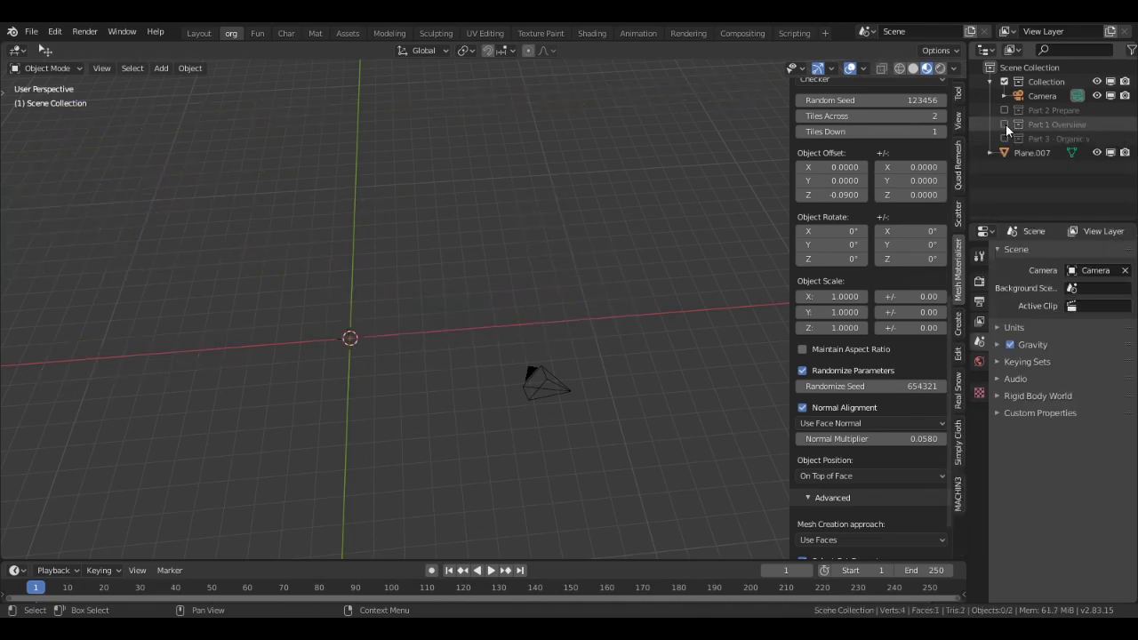
{"action": "left_click", "coordinate": [1005, 110]}
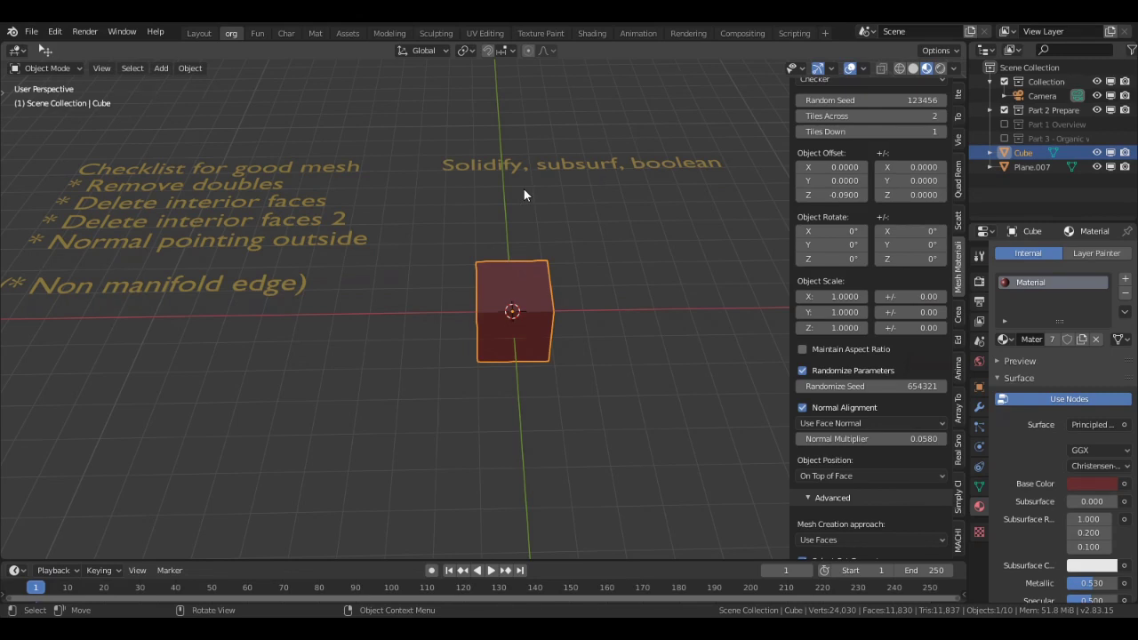
Read the checklist for a good mesh and the modifier note around the cube
{"action": "middle_click_drag", "start_coordinate": [522, 190], "coordinate": [541, 214]}
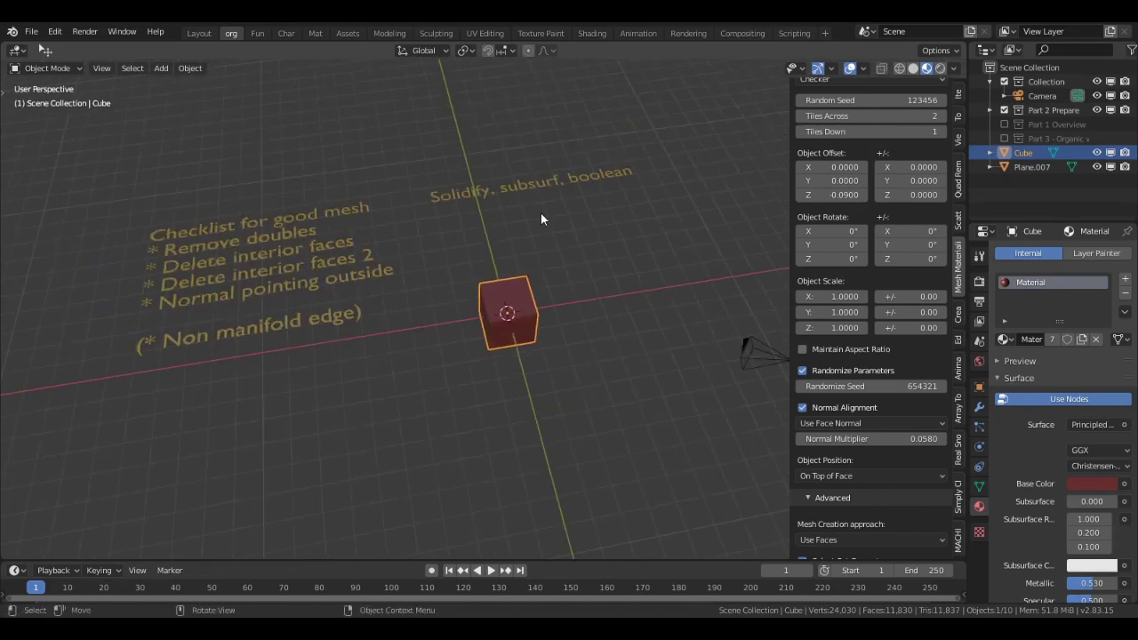
{"action": "scroll", "coordinate": [540, 219], "scroll_direction": "up", "scroll_amount": 1}
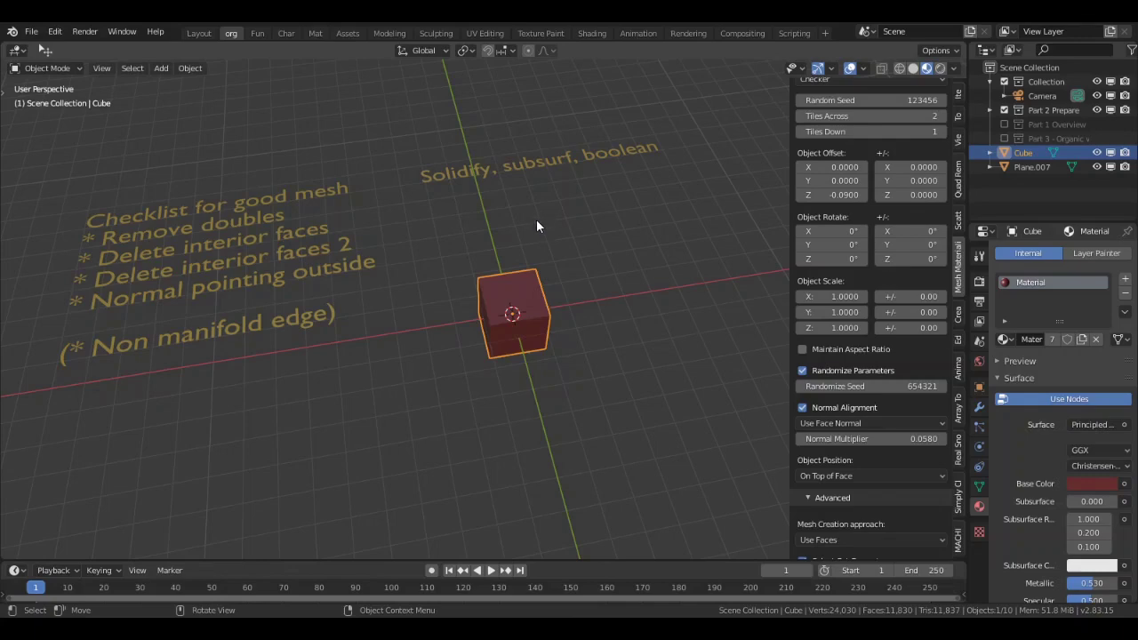
{"action": "scroll", "coordinate": [535, 225], "scroll_direction": "up", "scroll_amount": 1}
{"action": "middle_click_drag", "start_coordinate": [534, 230], "coordinate": [522, 232]}
{"action": "scroll", "coordinate": [542, 234], "scroll_direction": "down", "scroll_amount": 1}
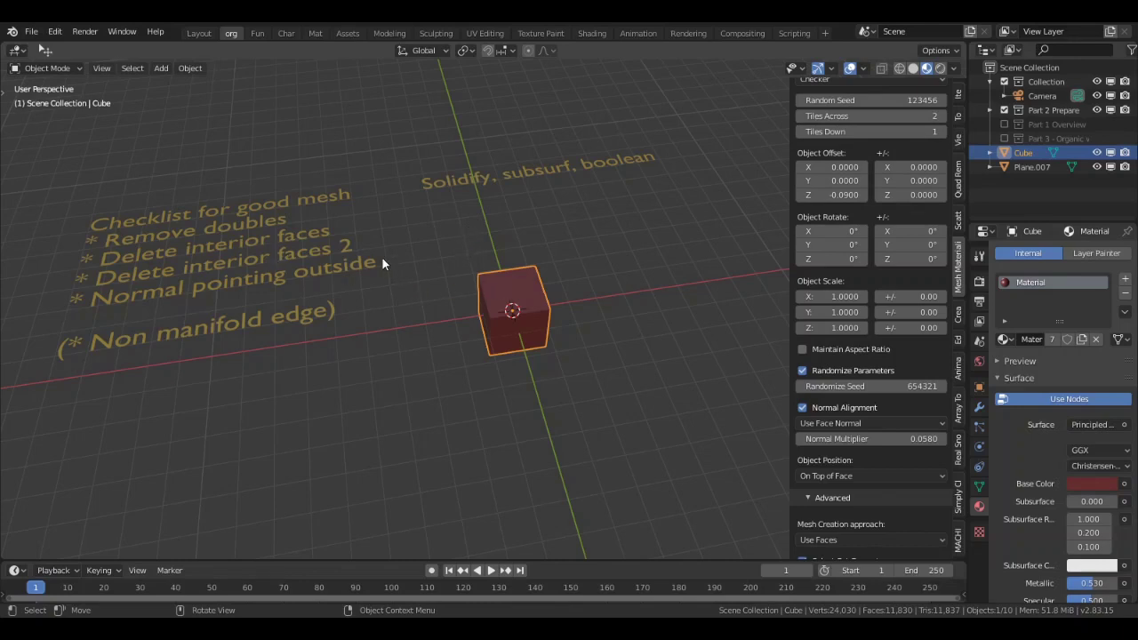
{"action": "middle_click_drag", "start_coordinate": [383, 263], "coordinate": [372, 292]}
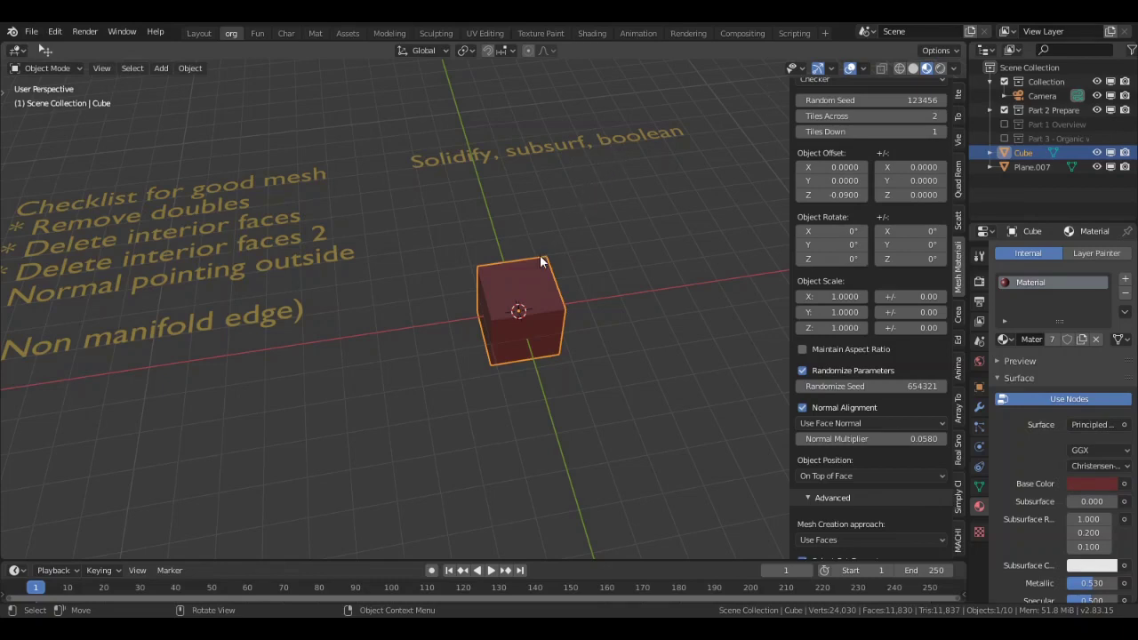
{"action": "middle_click_drag", "start_coordinate": [538, 260], "coordinate": [531, 293]}
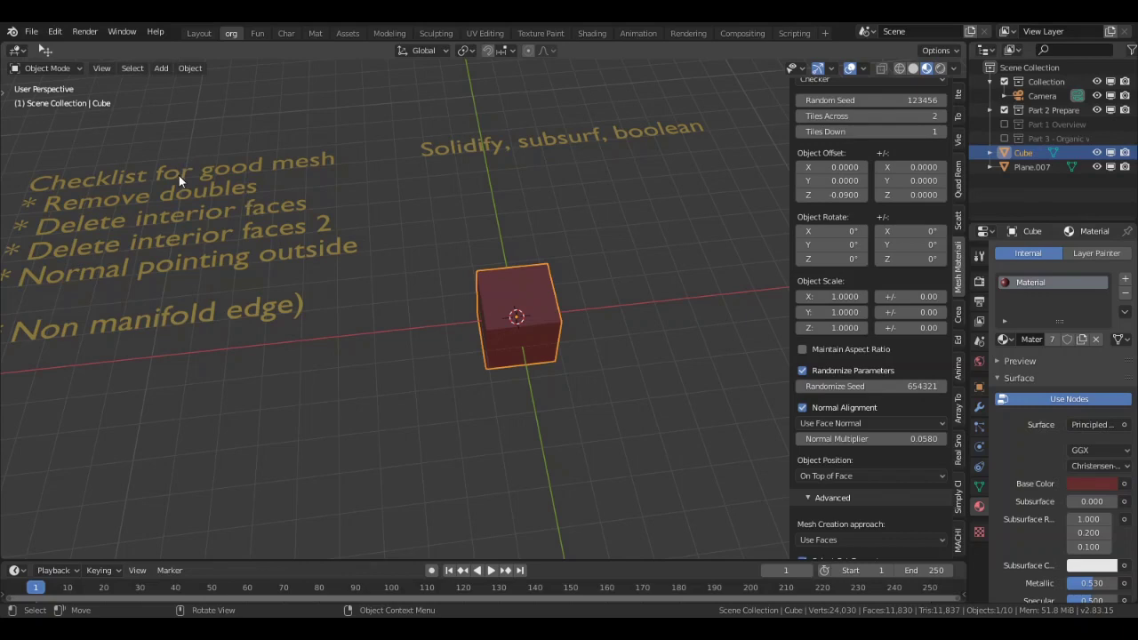
Duplicate the cube along the X axis so the copy sits flush beside the original
{"action": "key", "text": "shift+d"}
{"action": "key", "text": "x"}
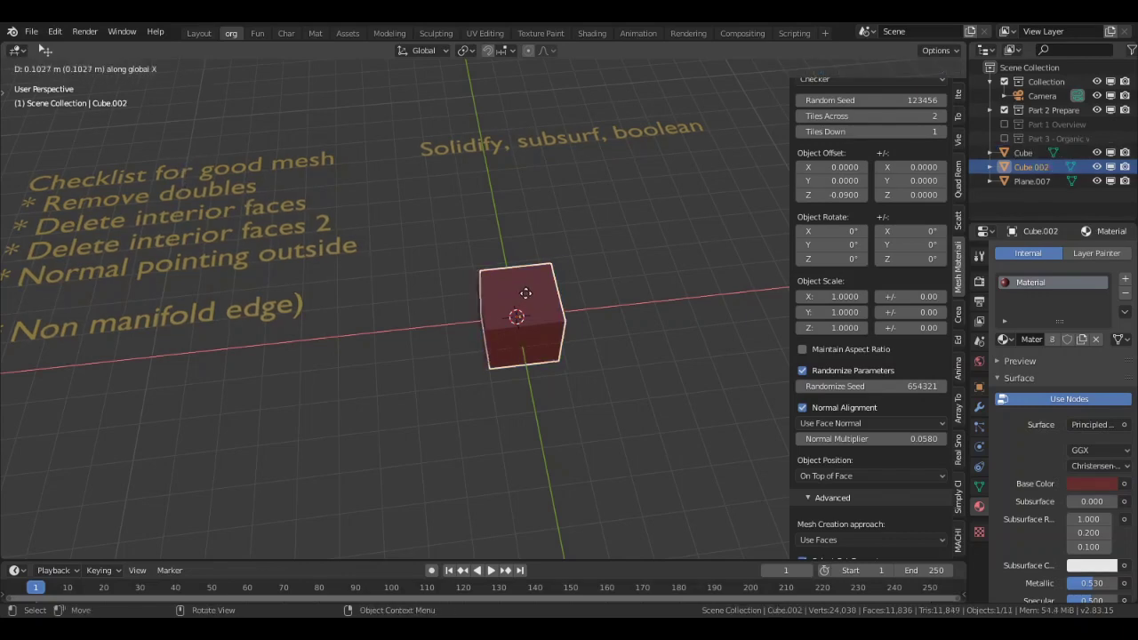
{"action": "left_click", "coordinate": [592, 285], "text": "ctrl"}
{"action": "middle_click_drag", "start_coordinate": [523, 294], "coordinate": [492, 290], "text": "shift"}
Join the duplicate and the original cube into one object
{"action": "left_click", "coordinate": [492, 291], "text": "shift"}
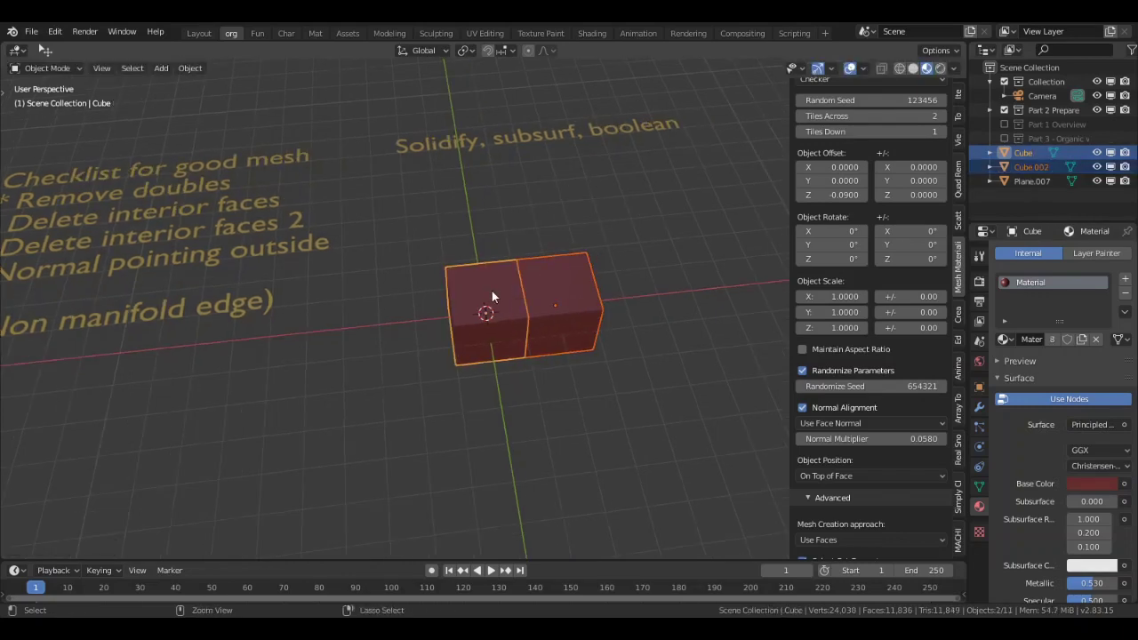
{"action": "key", "text": "ctrl+j"}
{"action": "mouse_move", "coordinate": [500, 305]}
{"action": "middle_mouse_down"}
{"action": "mouse_move", "coordinate": [543, 283]}
{"action": "mouse_move", "coordinate": [489, 301]}
{"action": "middle_mouse_up"}
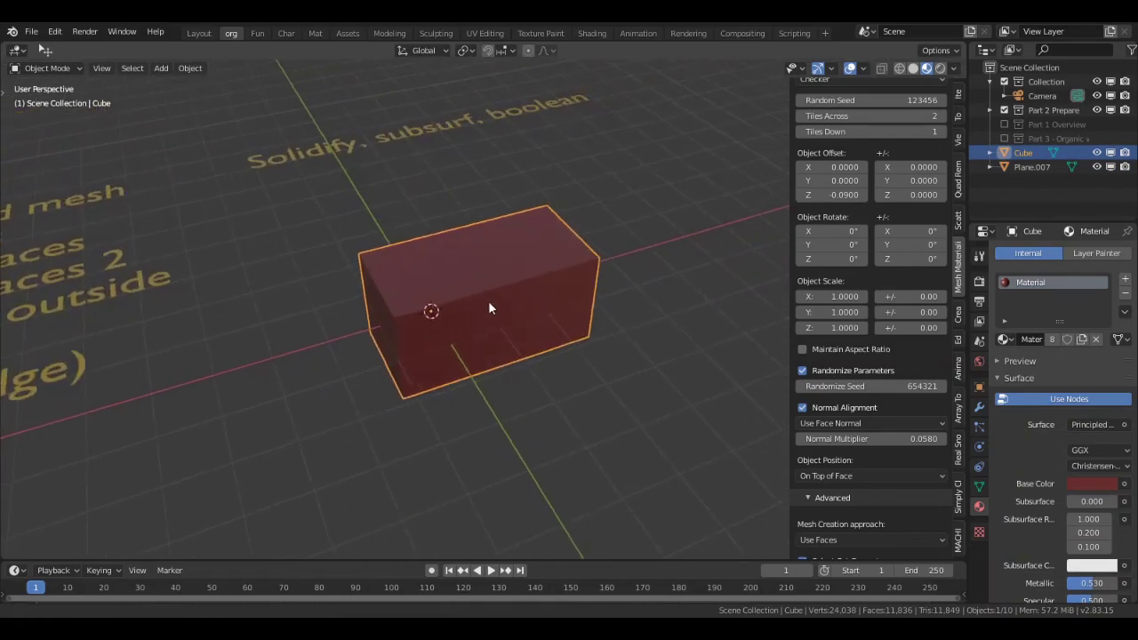
Try a Catmull-Clark Subdivision Surface modifier on the joined cubes
{"action": "left_click", "coordinate": [980, 407]}
{"action": "left_click", "coordinate": [1060, 256]}
{"action": "left_click", "coordinate": [874, 487]}
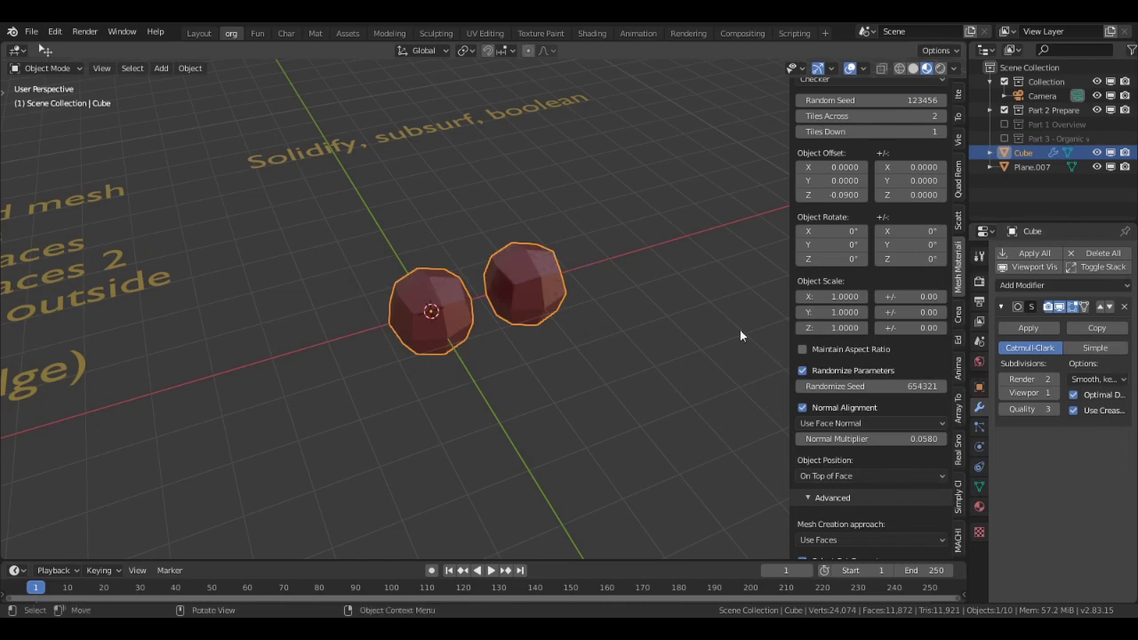
{"action": "scroll", "coordinate": [607, 305], "scroll_direction": "up", "scroll_amount": 2}
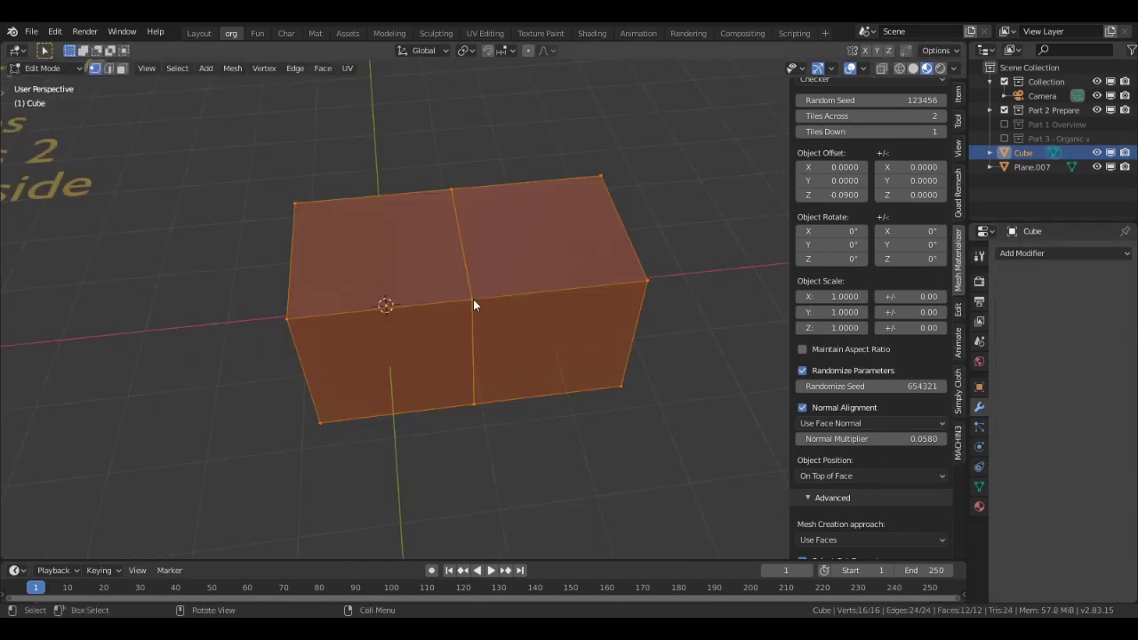
Try moving the front upper vertex on the seam between the two joined cubes to test for duplicate vertices
{"action": "left_click", "coordinate": [473, 305]}
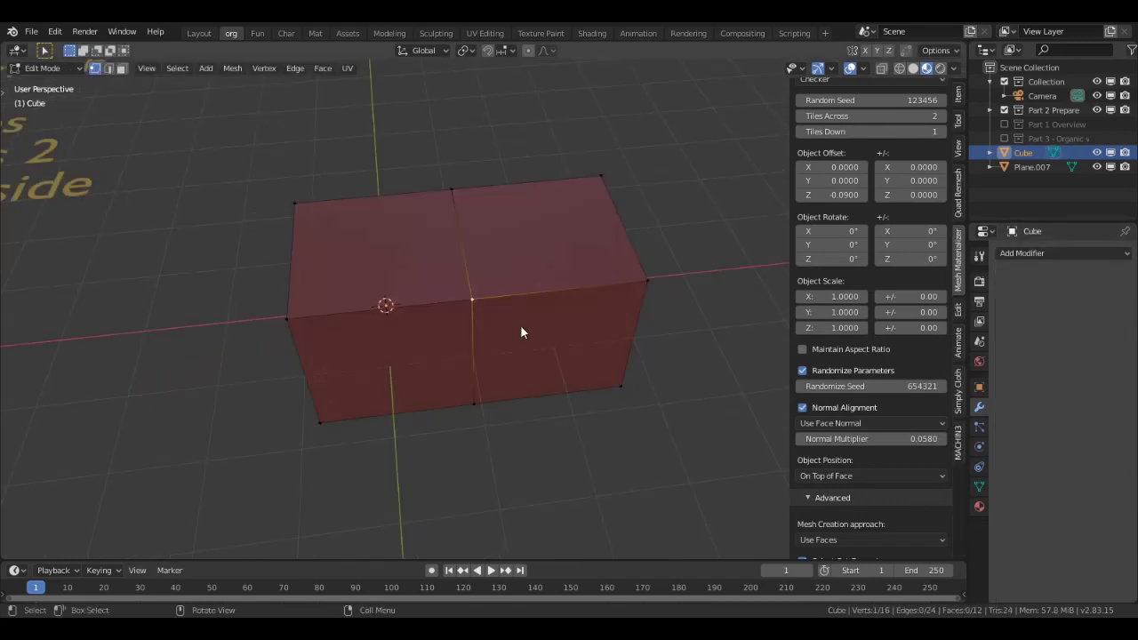
{"action": "key", "text": "g"}
{"action": "left_click", "coordinate": [562, 300]}
{"action": "scroll", "coordinate": [565, 316], "scroll_direction": "up", "scroll_amount": 6}
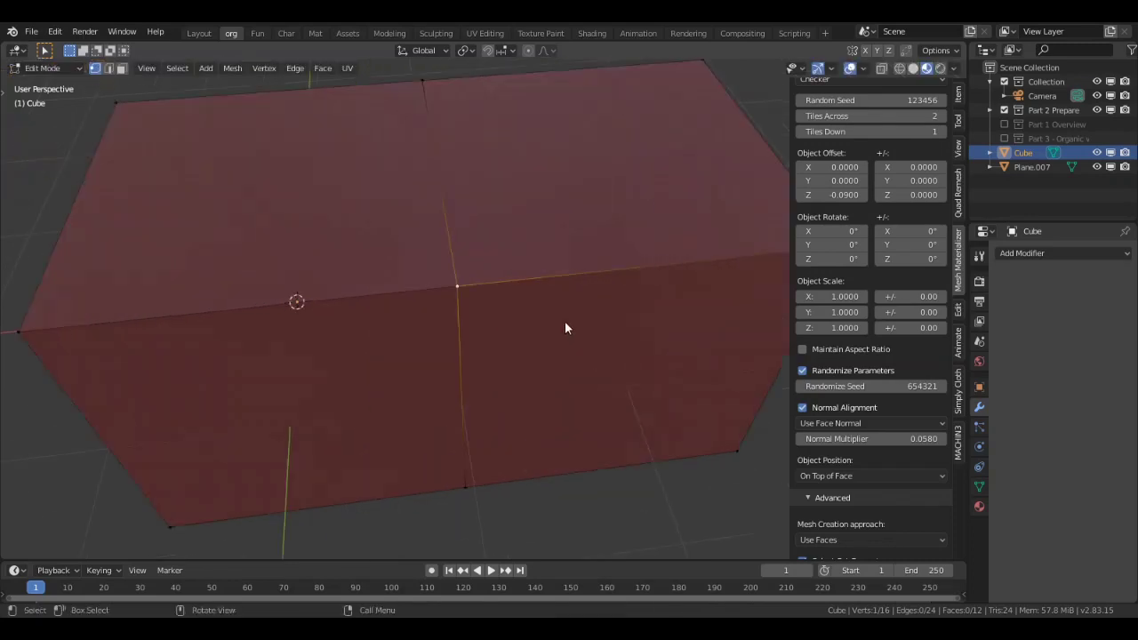
{"action": "key", "text": "g"}
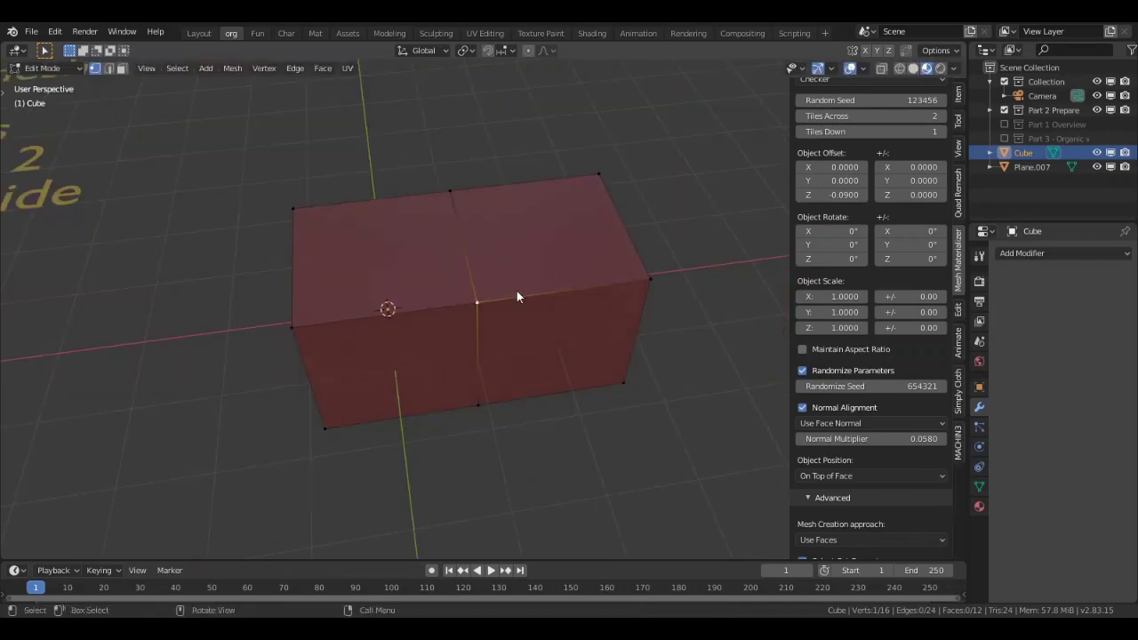
Select the whole mesh and remove its duplicate vertices with Merge by Distance
{"action": "key", "text": "a"}
{"action": "middle_click_drag", "start_coordinate": [517, 290], "coordinate": [529, 274]}
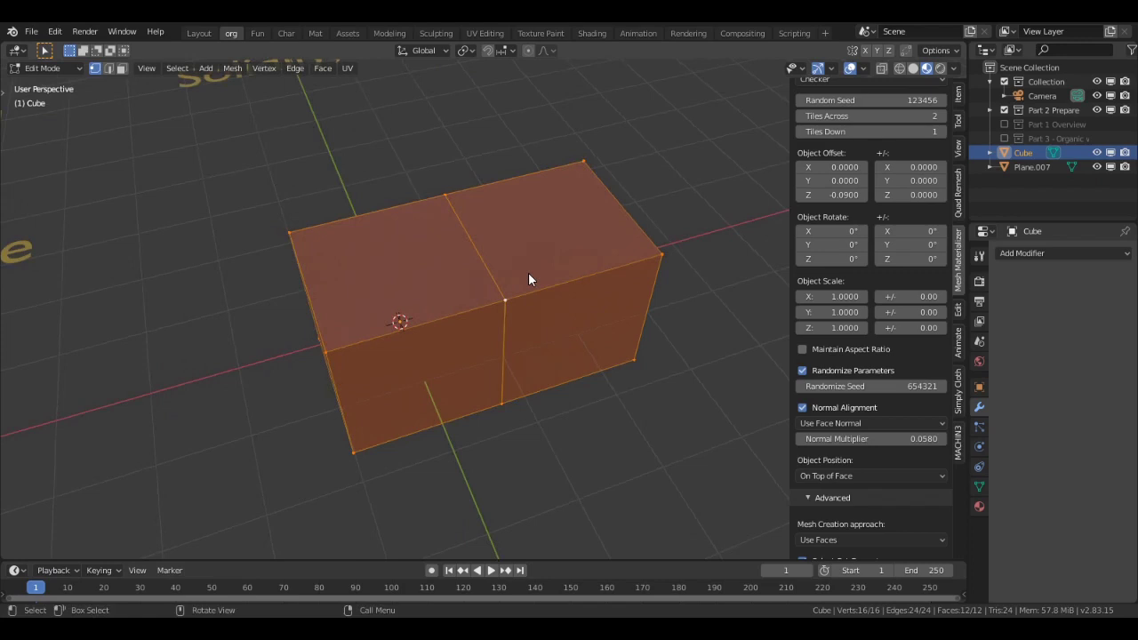
{"action": "key", "text": "F3"}
{"action": "left_click", "coordinate": [582, 297]}
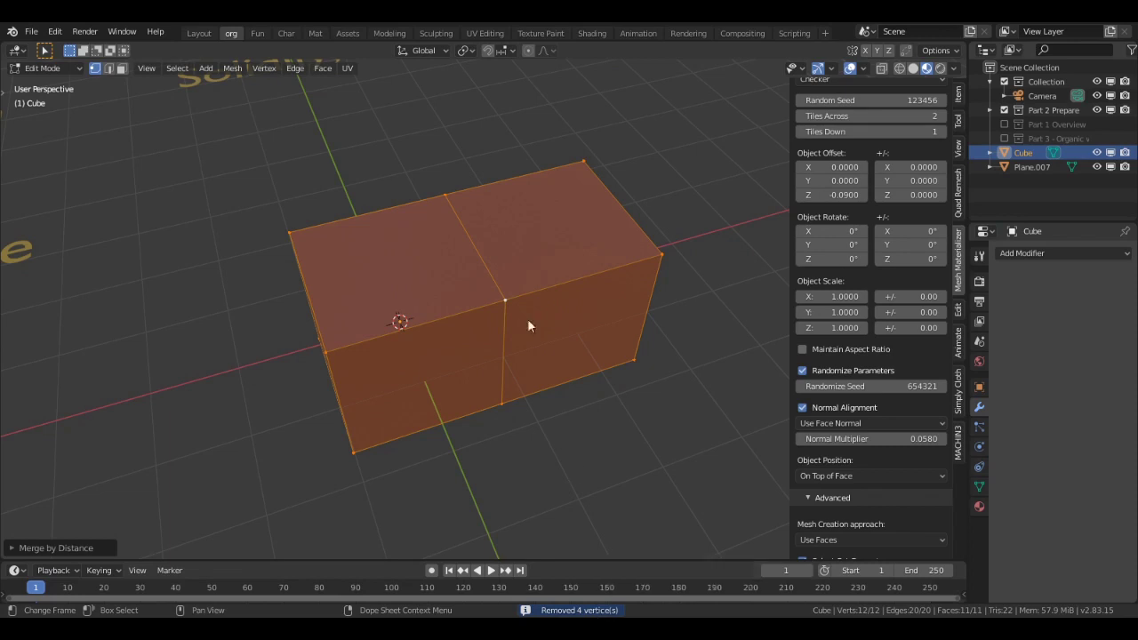
Test the merged front upper seam vertex with a trial move, then cancel the move
{"action": "left_click", "coordinate": [507, 300]}
{"action": "key", "text": "g"}
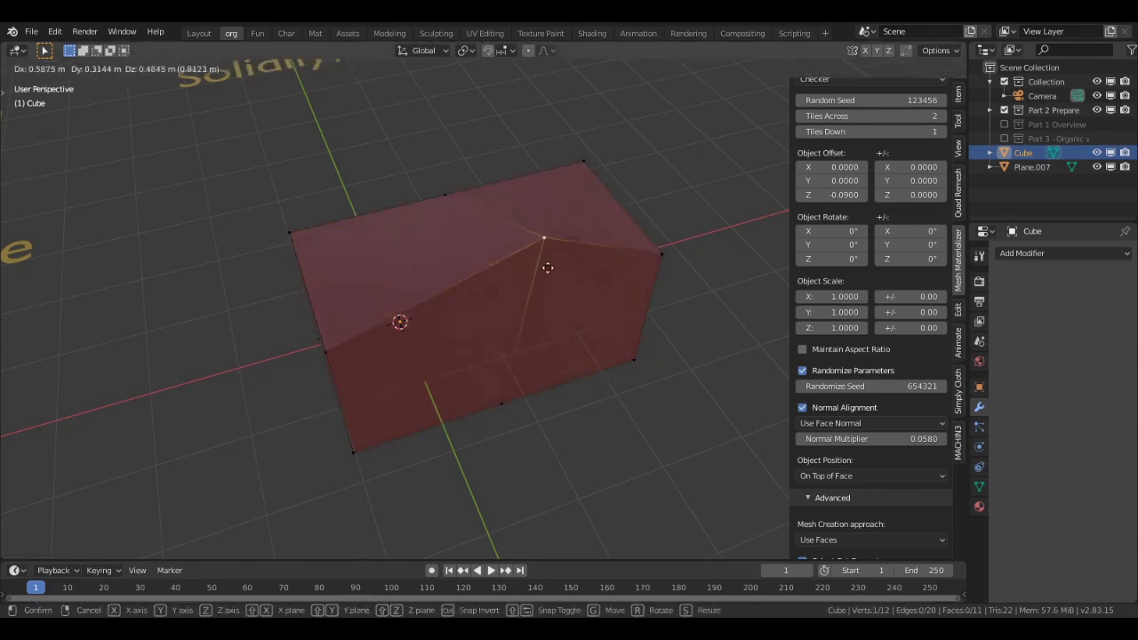
{"action": "right_click", "coordinate": [513, 279]}
{"action": "scroll", "coordinate": [480, 279], "scroll_direction": "down", "scroll_amount": 3}
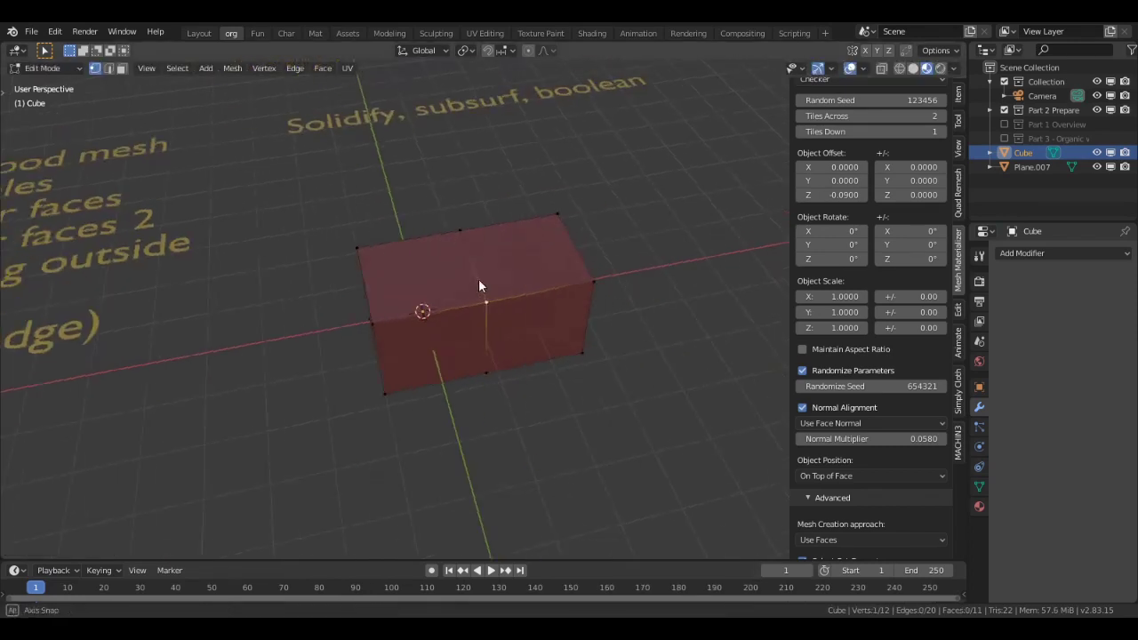
Add a Catmull-Clark Subdivision Surface modifier to the merged box in Object Mode and set its viewport subdivisions to 3
{"action": "key", "text": "Tab"}
{"action": "middle_click_drag", "start_coordinate": [371, 292], "coordinate": [393, 296]}
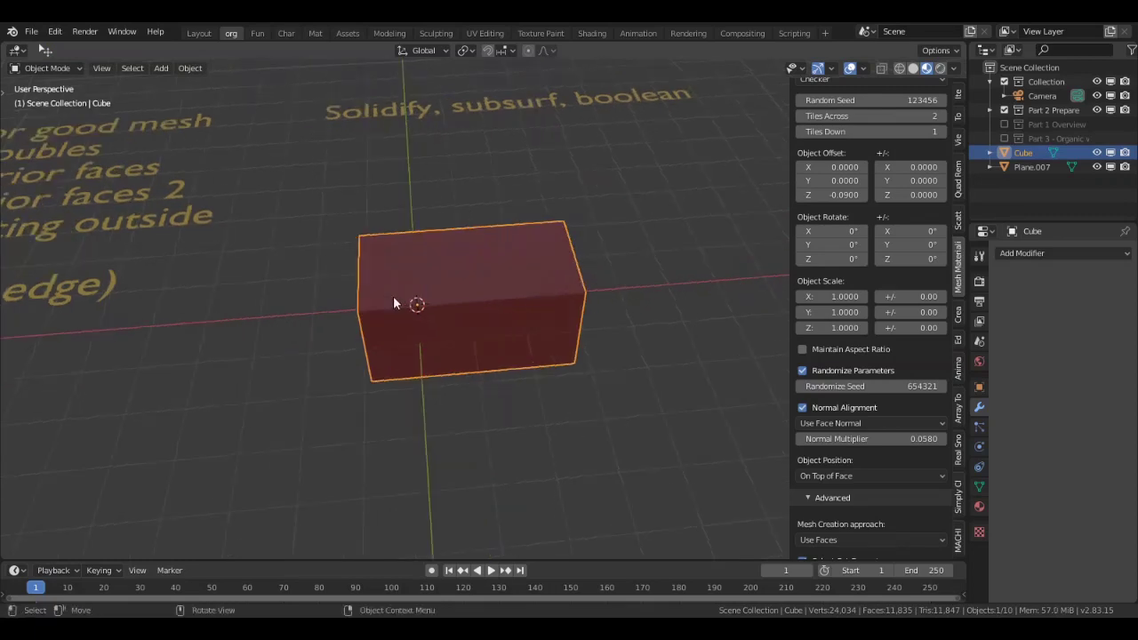
{"action": "left_click", "coordinate": [1041, 251]}
{"action": "left_click", "coordinate": [889, 489]}
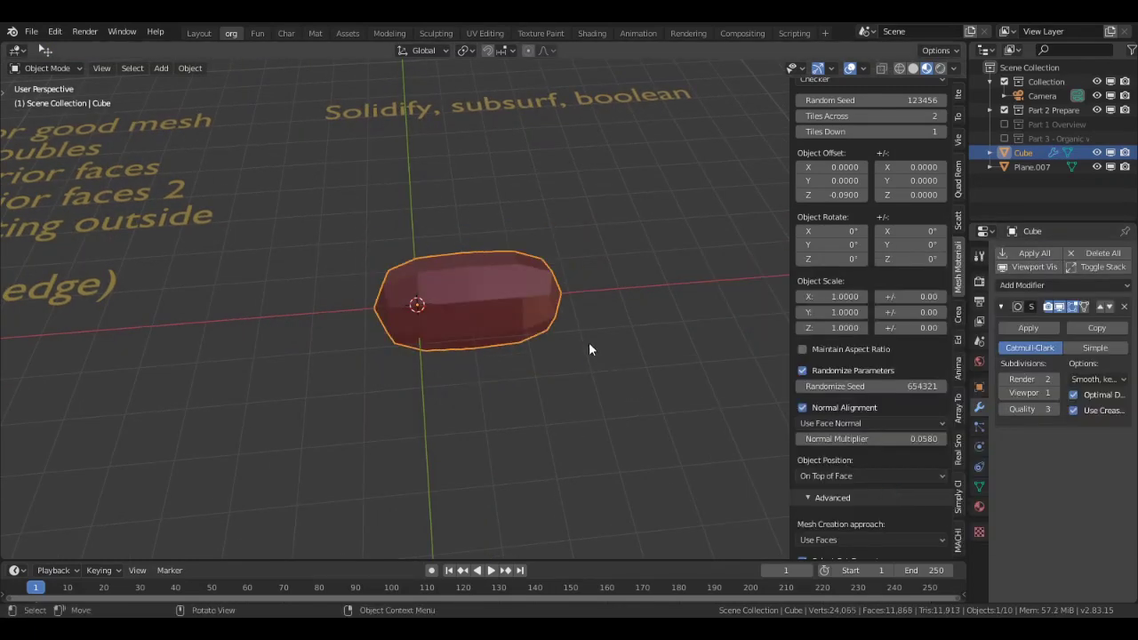
{"action": "middle_click_drag", "start_coordinate": [589, 342], "coordinate": [553, 321]}
{"action": "scroll", "coordinate": [407, 253], "scroll_direction": "down", "scroll_amount": 3}
{"action": "mouse_move", "coordinate": [391, 264]}
{"action": "middle_mouse_down"}
{"action": "mouse_move", "coordinate": [373, 272]}
{"action": "mouse_move", "coordinate": [426, 262]}
{"action": "mouse_move", "coordinate": [383, 246]}
{"action": "mouse_move", "coordinate": [386, 268]}
{"action": "middle_mouse_up"}
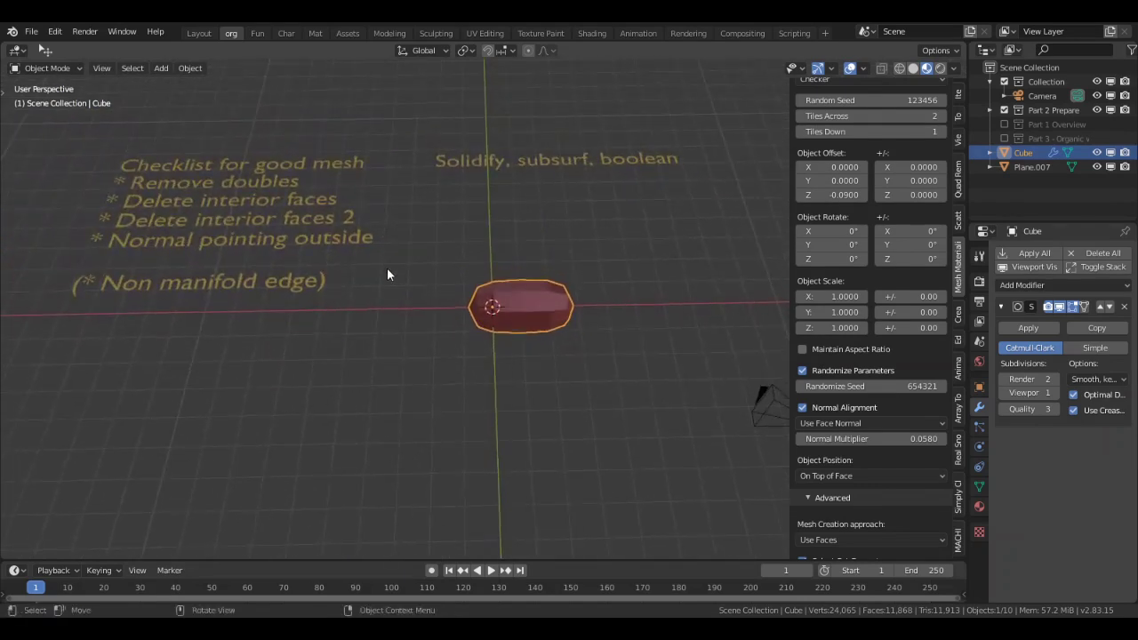
{"action": "scroll", "coordinate": [386, 268], "scroll_direction": "up", "scroll_amount": 2}
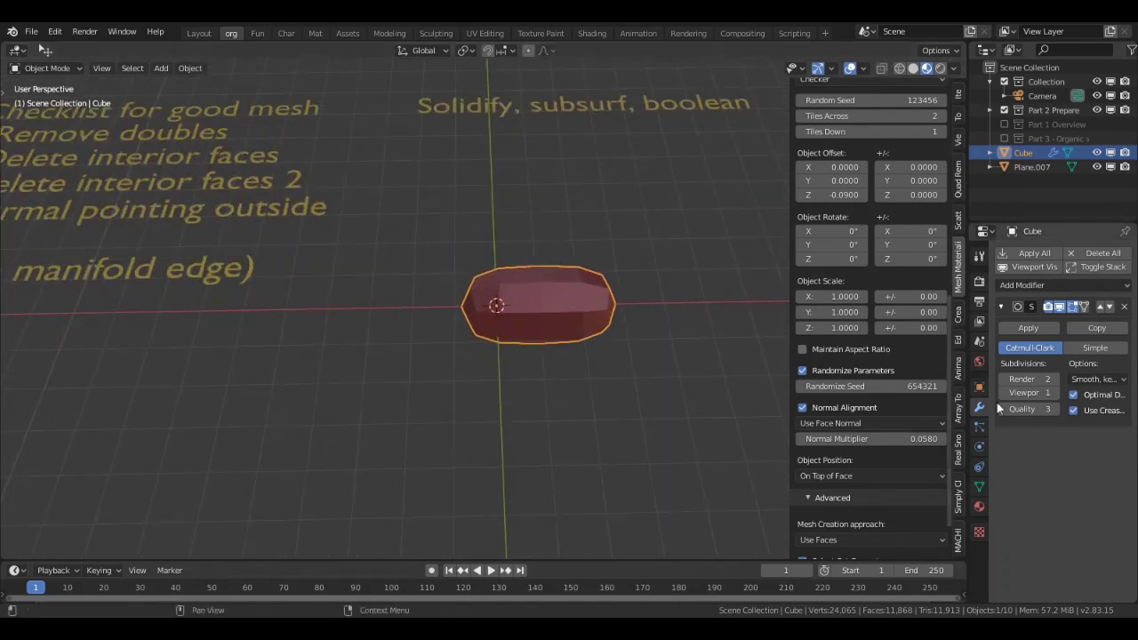
{"action": "left_click", "coordinate": [1055, 394]}
{"action": "scroll", "coordinate": [747, 306], "scroll_direction": "up", "scroll_amount": 2}
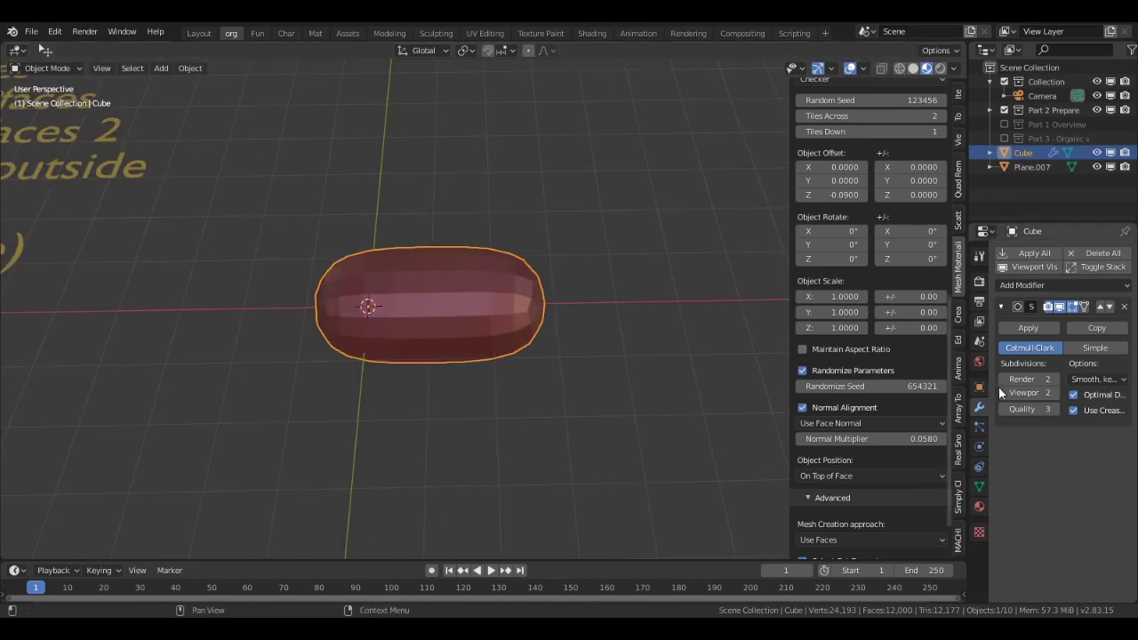
{"action": "left_click", "coordinate": [1054, 394]}
Shade the subdivided object smooth and inspect the shading around its middle seam
{"action": "right_click", "coordinate": [422, 290]}
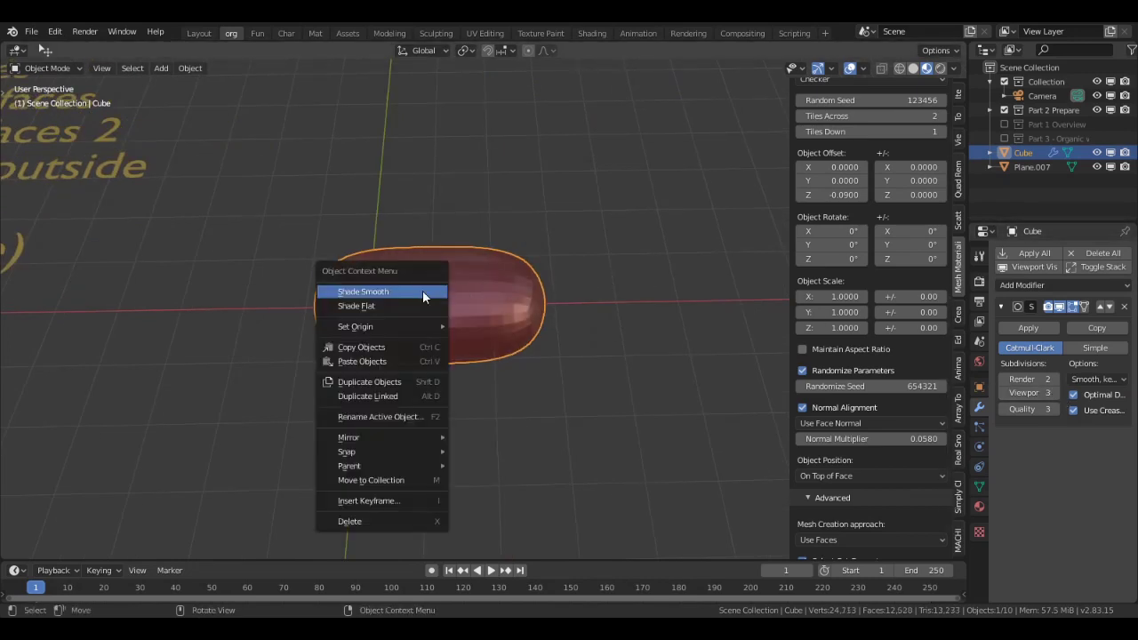
{"action": "left_click", "coordinate": [422, 290]}
{"action": "middle_click_drag", "start_coordinate": [491, 309], "coordinate": [502, 280]}
{"action": "scroll", "coordinate": [502, 280], "scroll_direction": "up", "scroll_amount": 2}
{"action": "middle_click_drag", "start_coordinate": [413, 220], "coordinate": [378, 295]}
{"action": "middle_click_drag", "start_coordinate": [430, 436], "coordinate": [577, 285]}
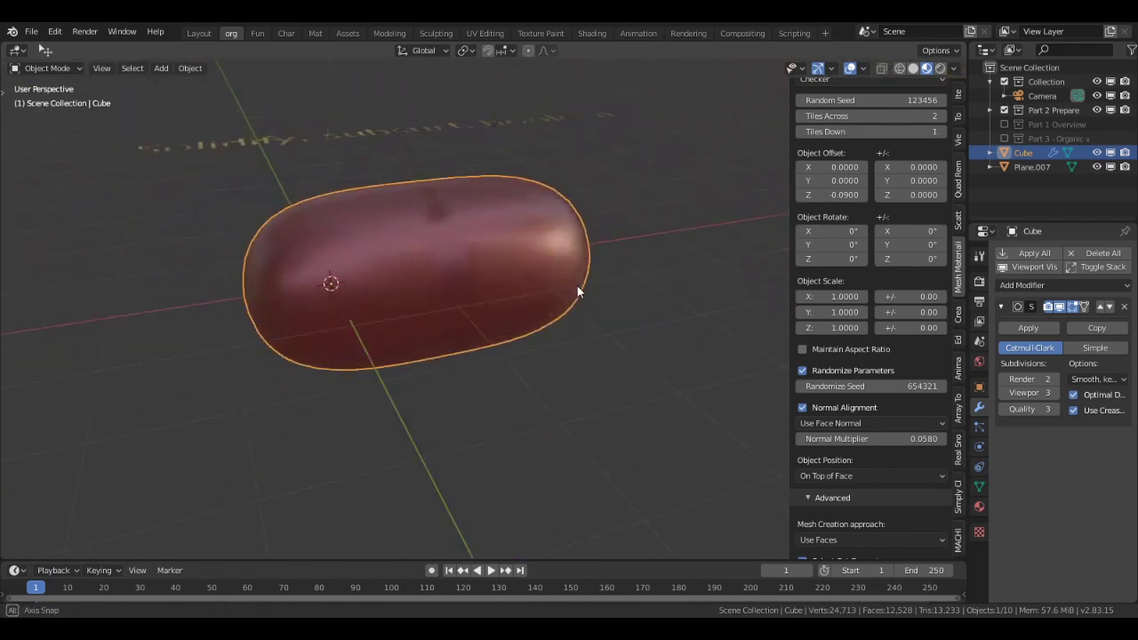
{"action": "scroll", "coordinate": [574, 285], "scroll_direction": "down", "scroll_amount": 7}
{"action": "middle_click_drag", "start_coordinate": [396, 345], "coordinate": [378, 405]}
{"action": "scroll", "coordinate": [240, 265], "scroll_direction": "up", "scroll_amount": 4}
{"action": "scroll", "coordinate": [241, 264], "scroll_direction": "down", "scroll_amount": 3}
{"action": "mouse_move", "coordinate": [241, 264]}
{"action": "middle_mouse_down"}
{"action": "mouse_move", "coordinate": [236, 289]}
{"action": "mouse_move", "coordinate": [242, 282]}
{"action": "middle_mouse_up"}
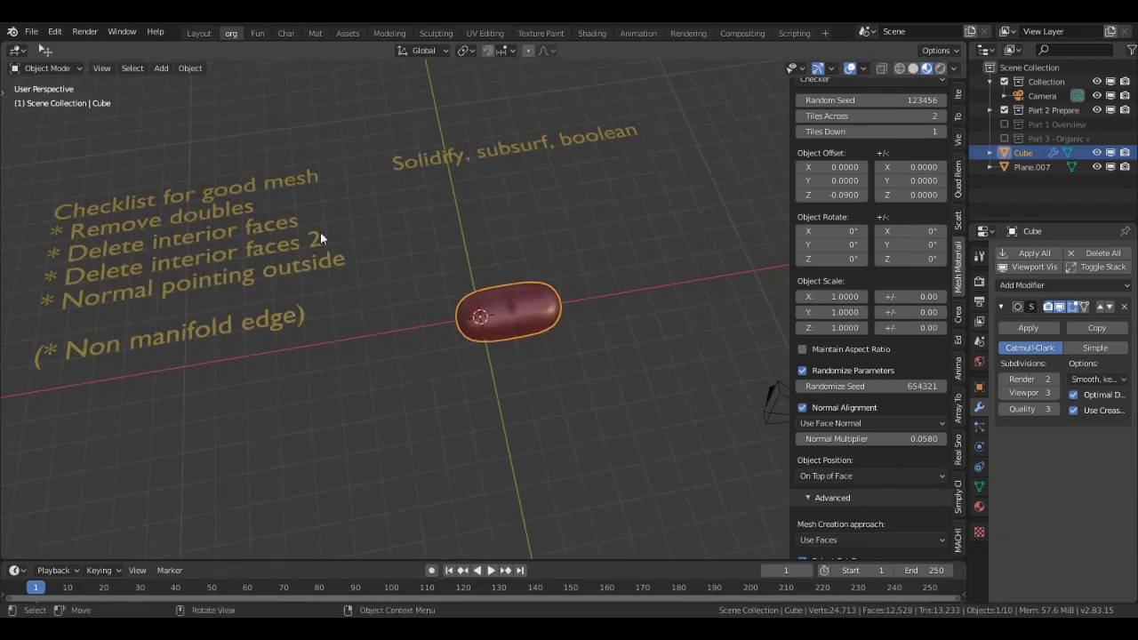
Select the interior faces of the box by trait in Edit Mode and delete them as faces
{"action": "scroll", "coordinate": [487, 294], "scroll_direction": "up", "scroll_amount": 7}
{"action": "key", "text": "Tab"}
{"action": "middle_click_drag", "start_coordinate": [558, 310], "coordinate": [528, 250], "text": "shift"}
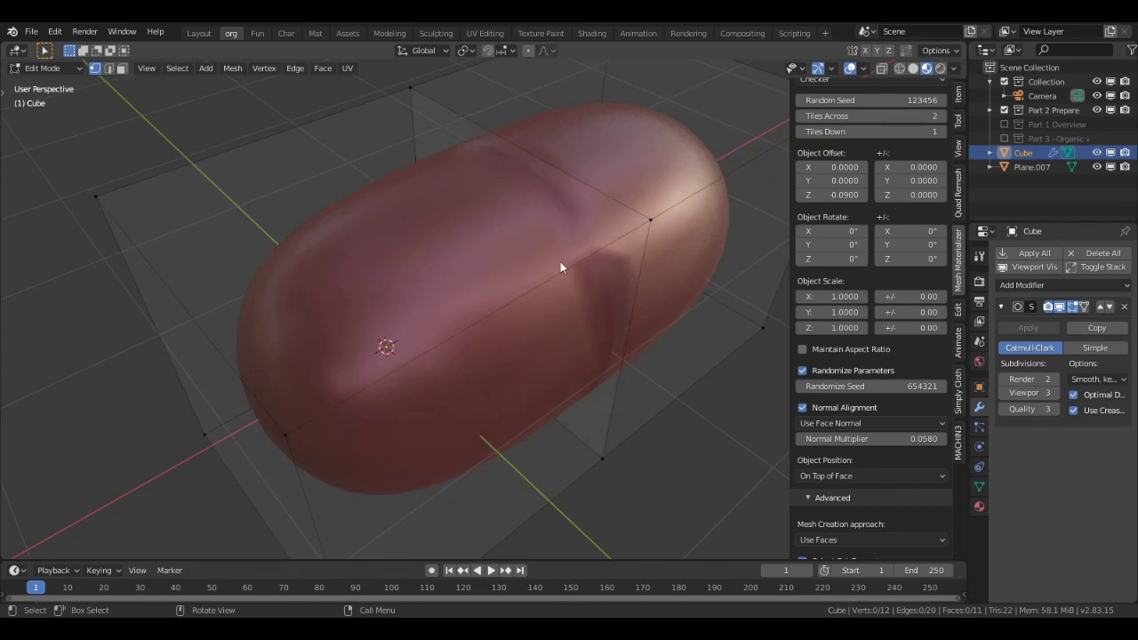
{"action": "middle_click_drag", "start_coordinate": [561, 264], "coordinate": [517, 279]}
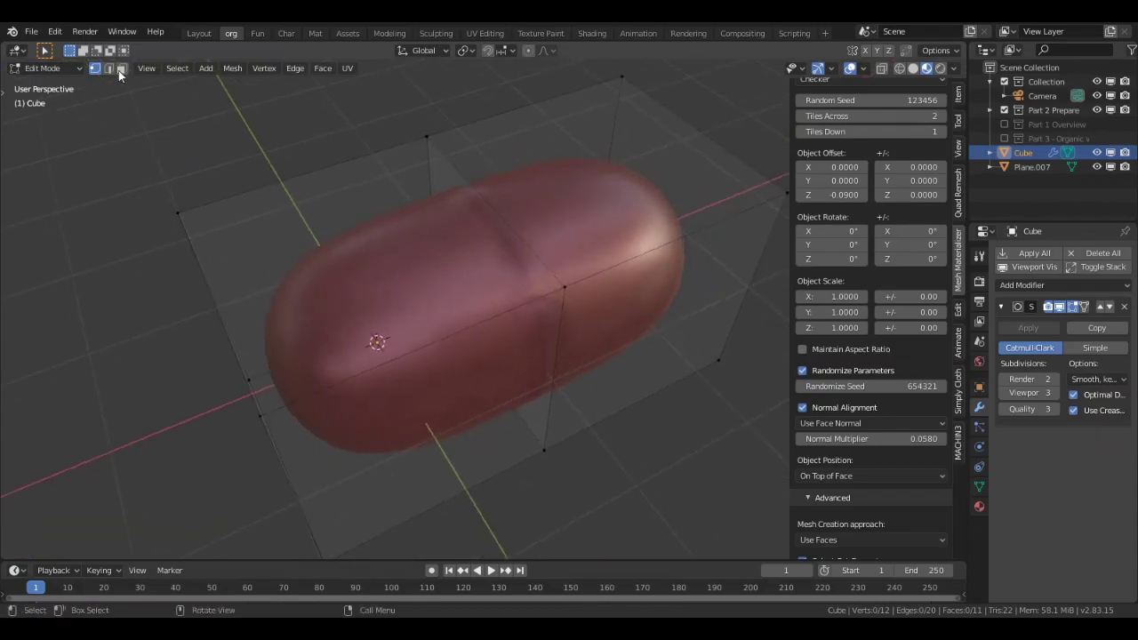
{"action": "left_click", "coordinate": [178, 69]}
{"action": "mouse_move", "coordinate": [216, 249]}
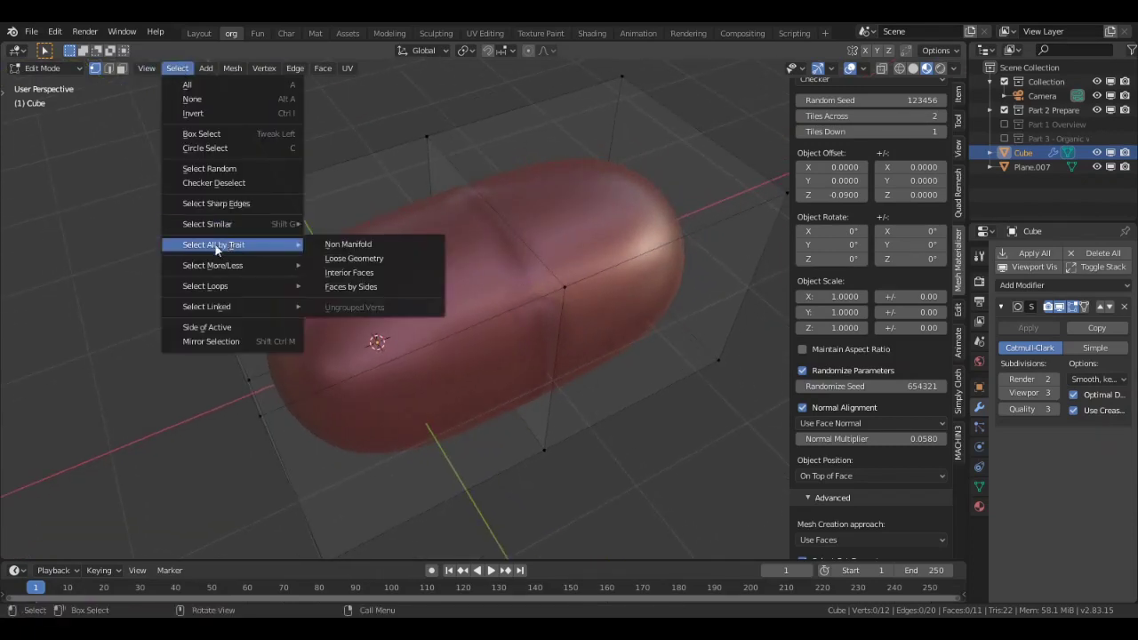
{"action": "left_click", "coordinate": [352, 270]}
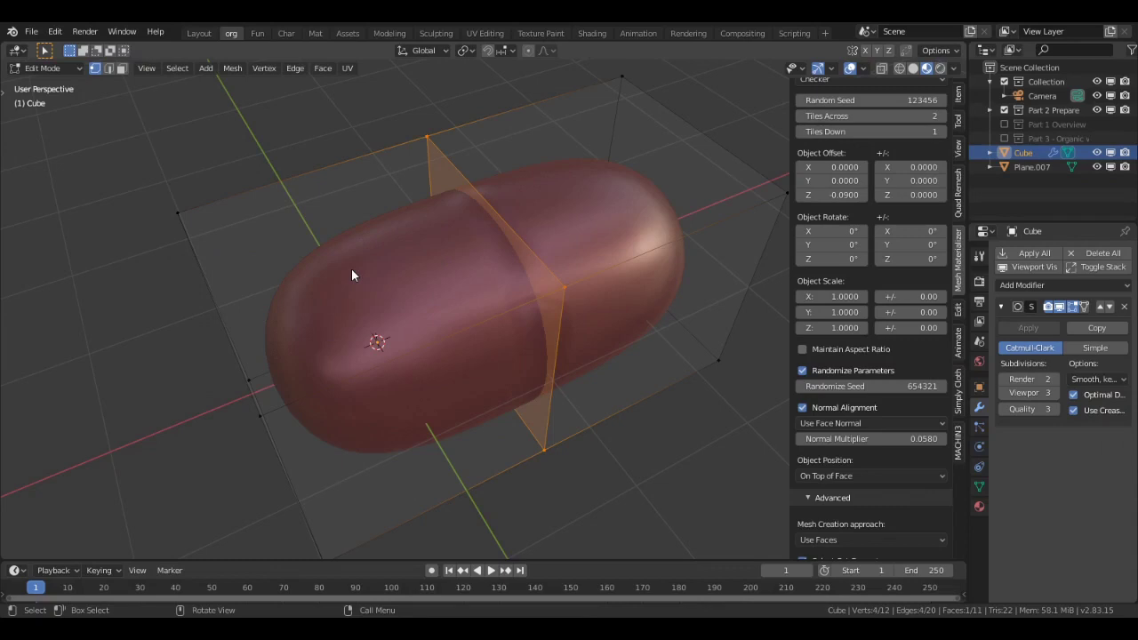
{"action": "key", "text": "x"}
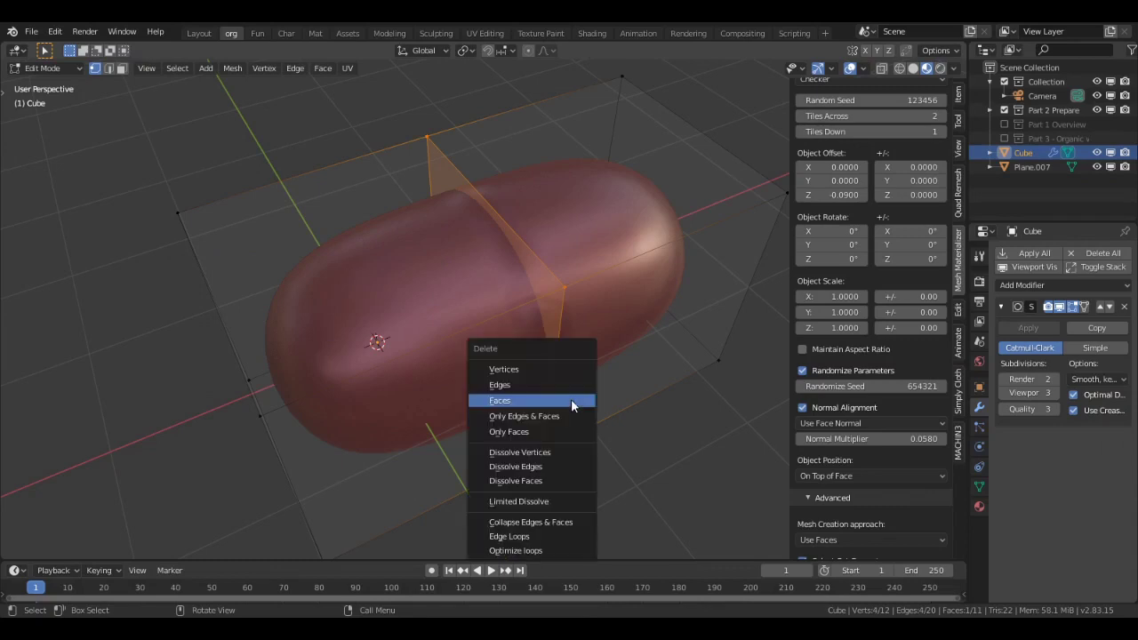
{"action": "left_click", "coordinate": [571, 401]}
Check the smoothed shape in Object Mode and remove its Subdivision Surface modifier
{"action": "scroll", "coordinate": [571, 401], "scroll_direction": "down", "scroll_amount": 2}
{"action": "middle_click_drag", "start_coordinate": [571, 401], "coordinate": [521, 393]}
{"action": "key", "text": "Tab"}
{"action": "scroll", "coordinate": [376, 340], "scroll_direction": "up", "scroll_amount": 2}
{"action": "middle_click_drag", "start_coordinate": [376, 340], "coordinate": [328, 256]}
{"action": "scroll", "coordinate": [475, 263], "scroll_direction": "down", "scroll_amount": 3}
{"action": "middle_click_drag", "start_coordinate": [448, 262], "coordinate": [338, 293]}
{"action": "left_click", "coordinate": [1124, 306]}
Review the good-mesh checklist beside the box, down to the item about normals pointing outside
{"action": "scroll", "coordinate": [444, 294], "scroll_direction": "down", "scroll_amount": 4}
{"action": "scroll", "coordinate": [469, 285], "scroll_direction": "up", "scroll_amount": 2}
{"action": "scroll", "coordinate": [428, 256], "scroll_direction": "down", "scroll_amount": 3}
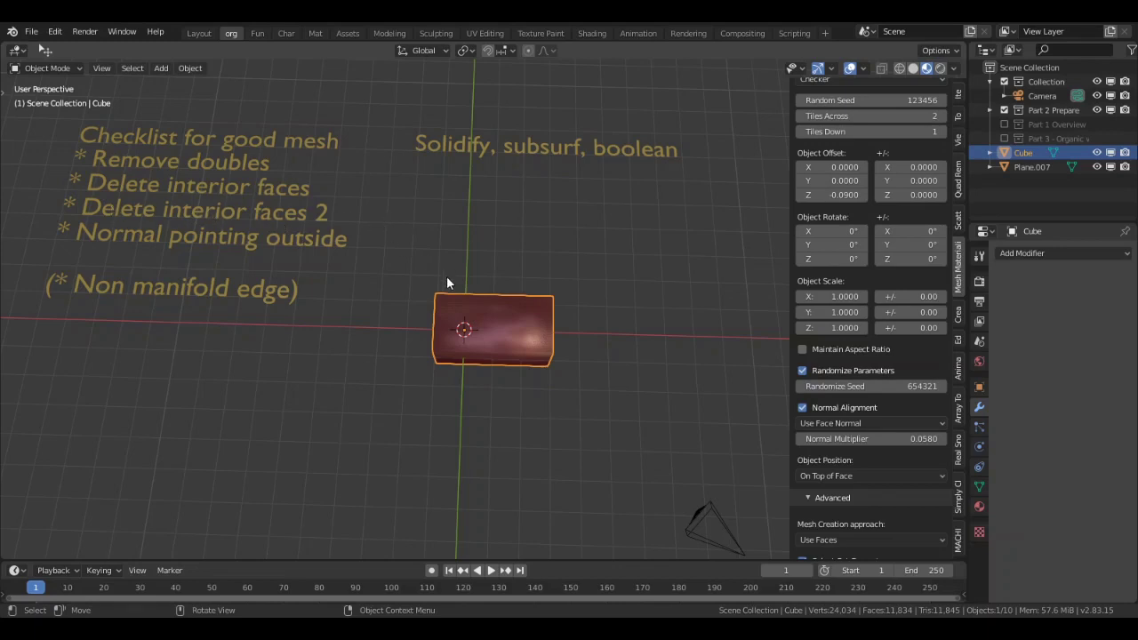
{"action": "scroll", "coordinate": [450, 273], "scroll_direction": "up", "scroll_amount": 2}
{"action": "scroll", "coordinate": [453, 271], "scroll_direction": "down", "scroll_amount": 1}
{"action": "middle_click_drag", "start_coordinate": [454, 271], "coordinate": [481, 219]}
{"action": "scroll", "coordinate": [465, 265], "scroll_direction": "down", "scroll_amount": 2}
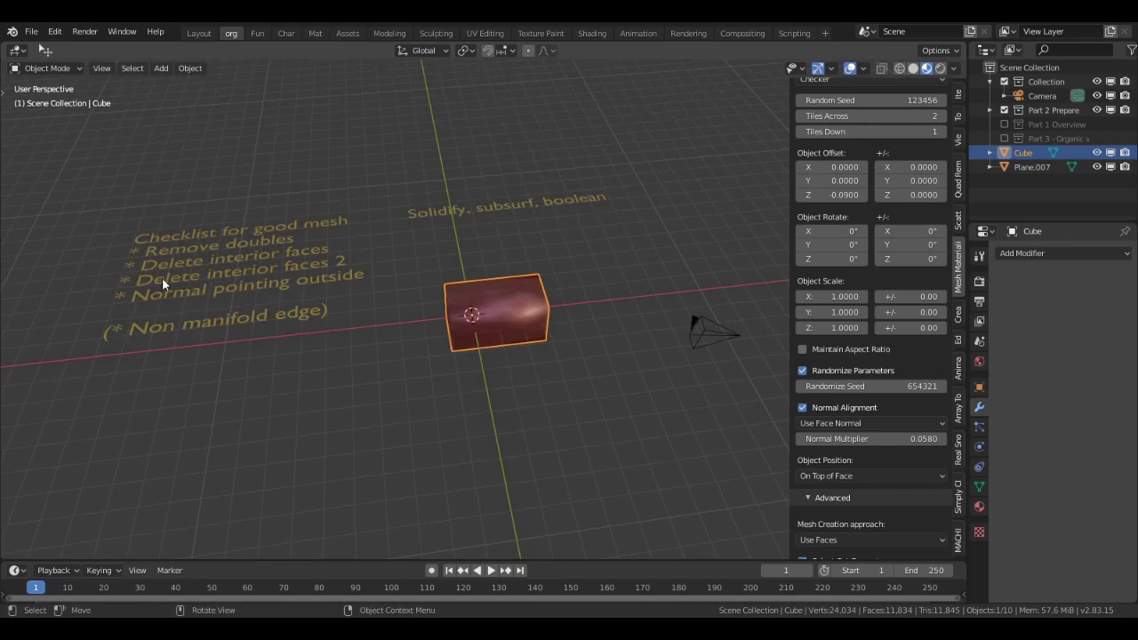
{"action": "scroll", "coordinate": [260, 316], "scroll_direction": "up", "scroll_amount": 1}
{"action": "scroll", "coordinate": [177, 298], "scroll_direction": "up", "scroll_amount": 1}
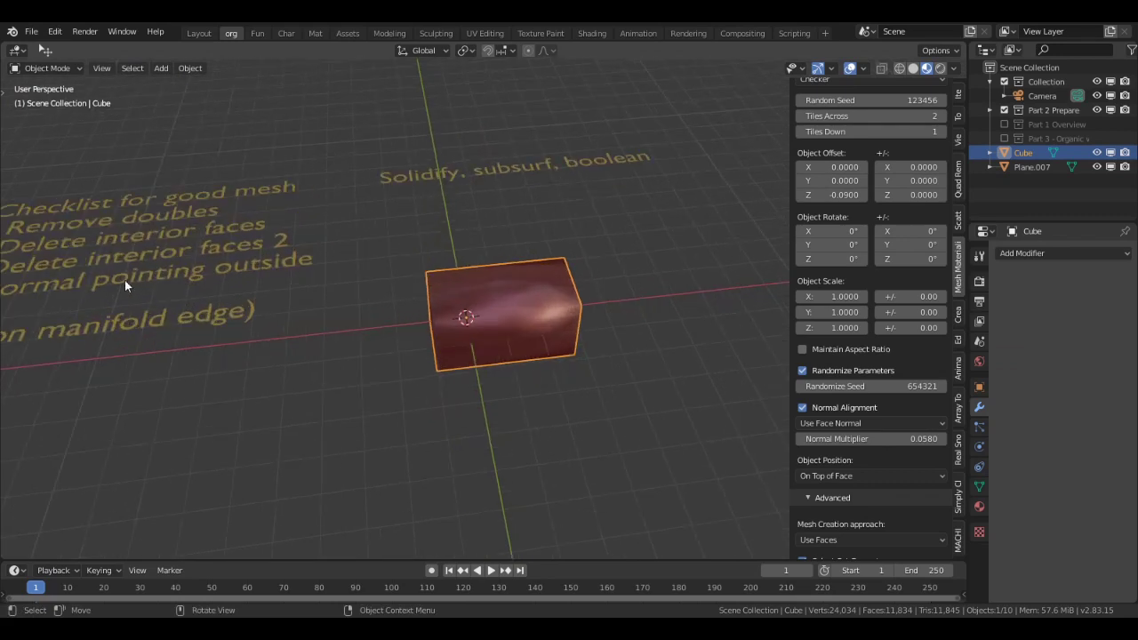
Flip the normal of the top face on the half of the box farther along the X axis
{"action": "key", "text": "Tab"}
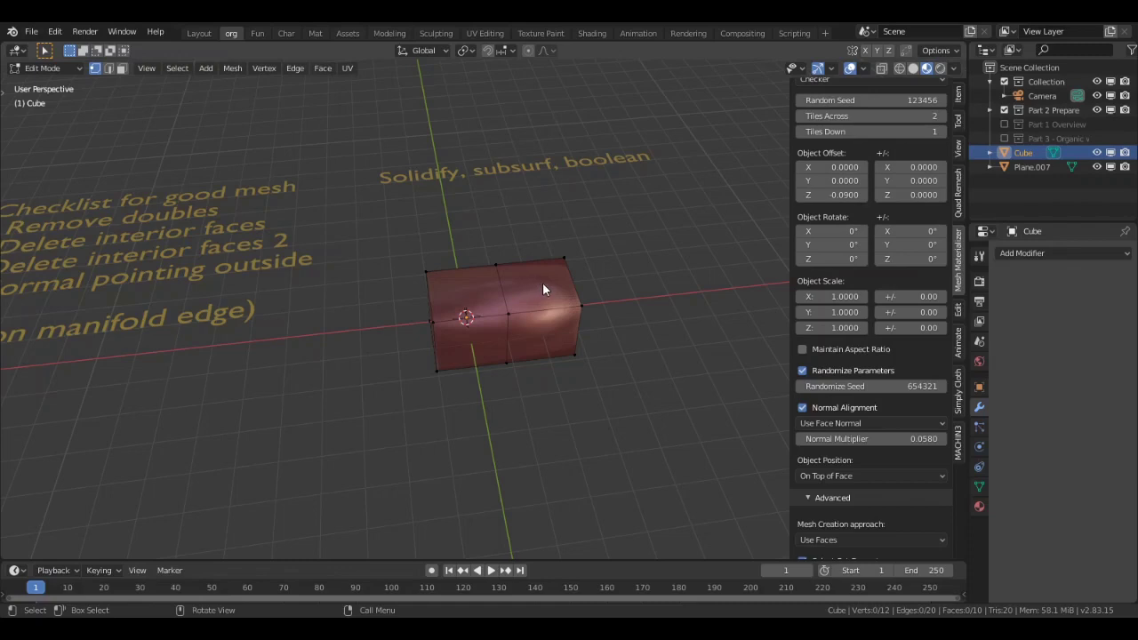
{"action": "key", "text": "3"}
{"action": "left_click", "coordinate": [543, 285]}
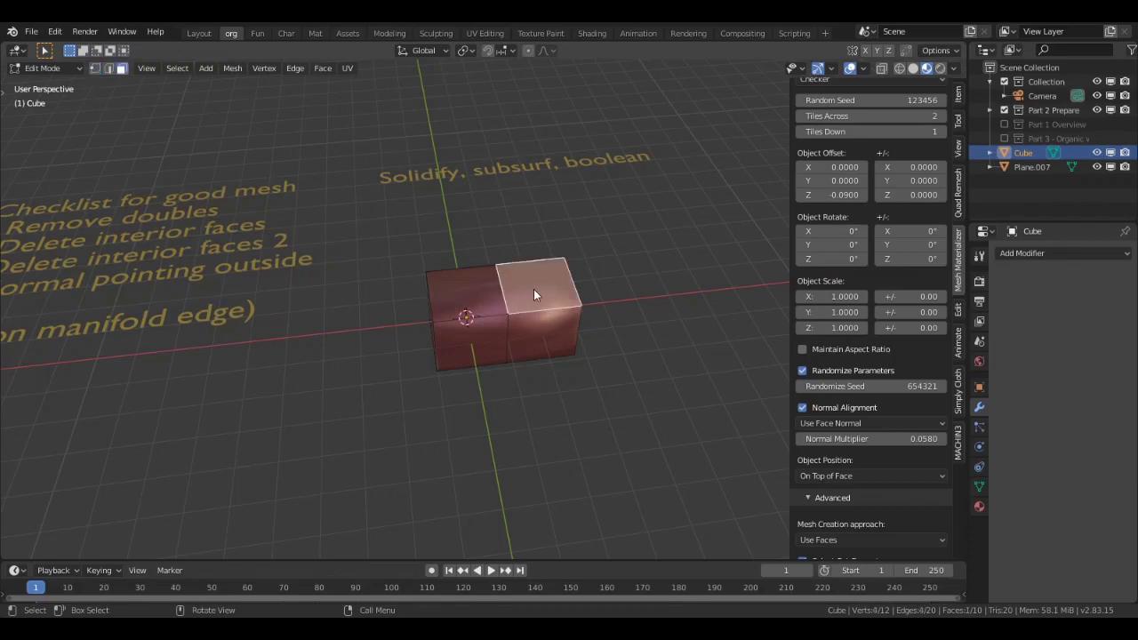
{"action": "right_click", "coordinate": [533, 289]}
{"action": "left_click", "coordinate": [533, 289]}
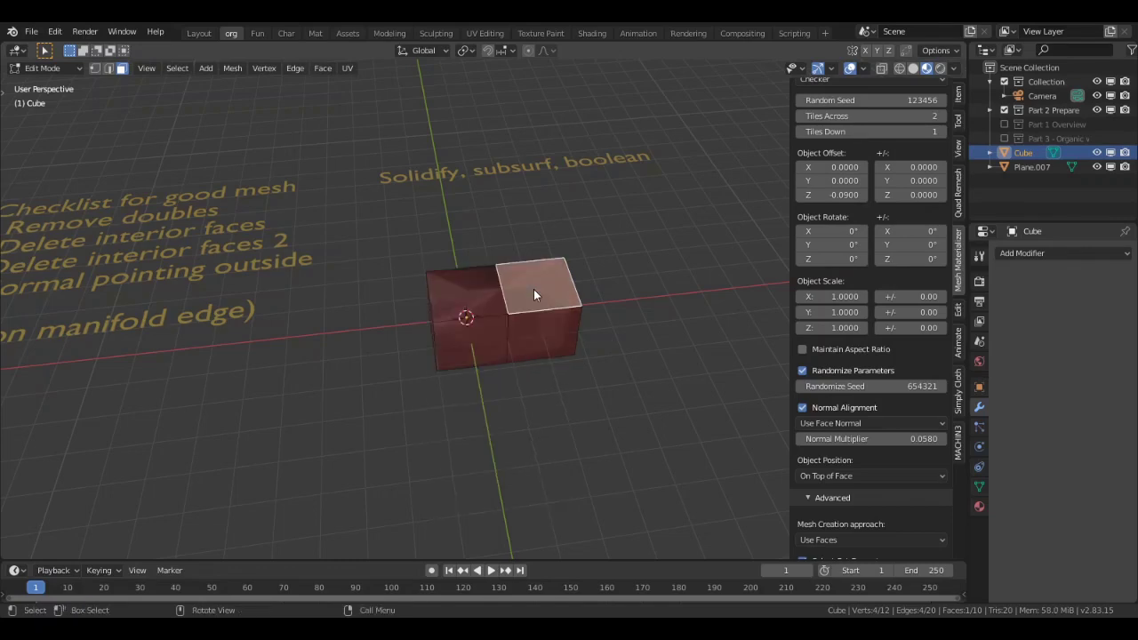
{"action": "key", "text": "Tab"}
Add a Catmull-Clark Subdivision Surface modifier to the box and set its viewport subdivisions to 2
{"action": "middle_click_drag", "start_coordinate": [583, 324], "coordinate": [441, 348]}
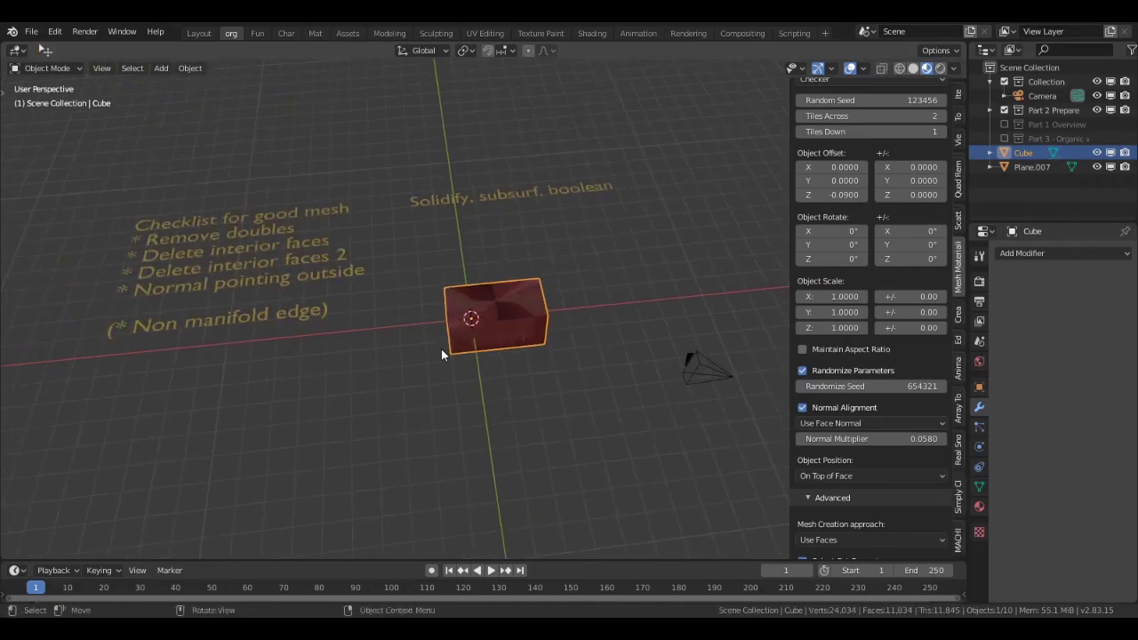
{"action": "left_click", "coordinate": [1021, 253]}
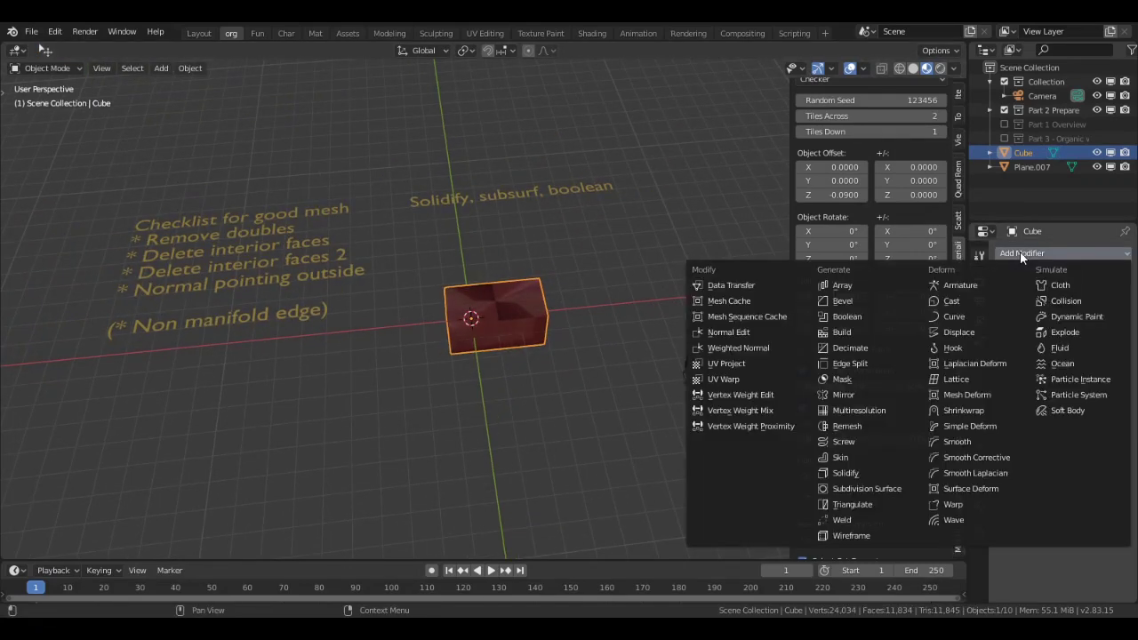
{"action": "left_click", "coordinate": [887, 488]}
{"action": "middle_click_drag", "start_coordinate": [605, 359], "coordinate": [529, 299]}
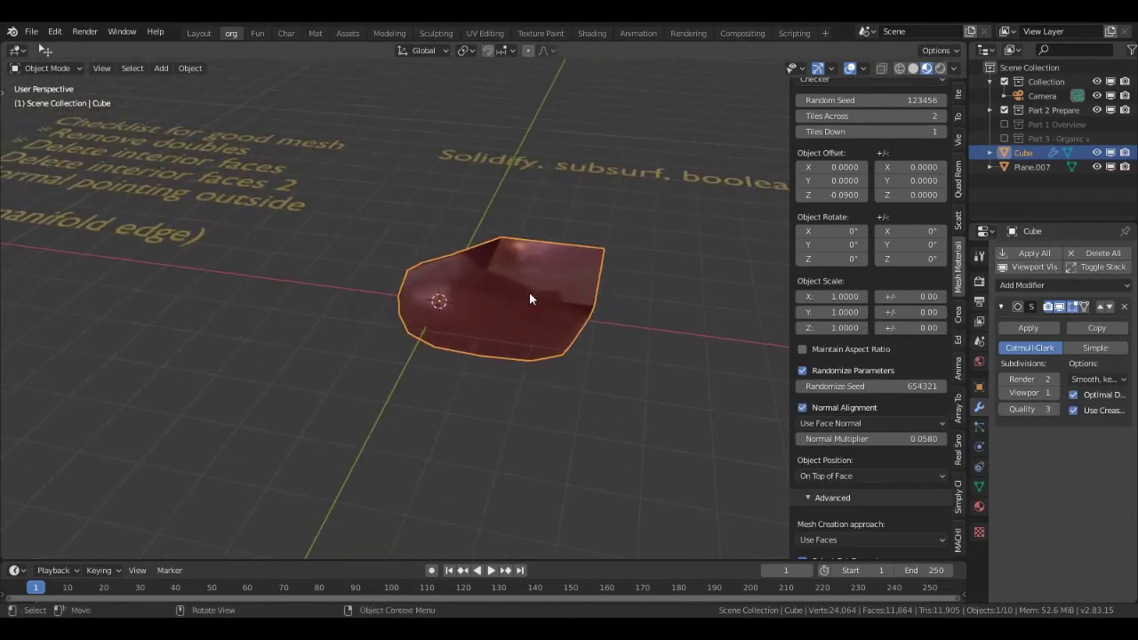
{"action": "left_click", "coordinate": [1054, 391]}
{"action": "middle_click_drag", "start_coordinate": [458, 275], "coordinate": [565, 283]}
{"action": "scroll", "coordinate": [543, 283], "scroll_direction": "down", "scroll_amount": 4}
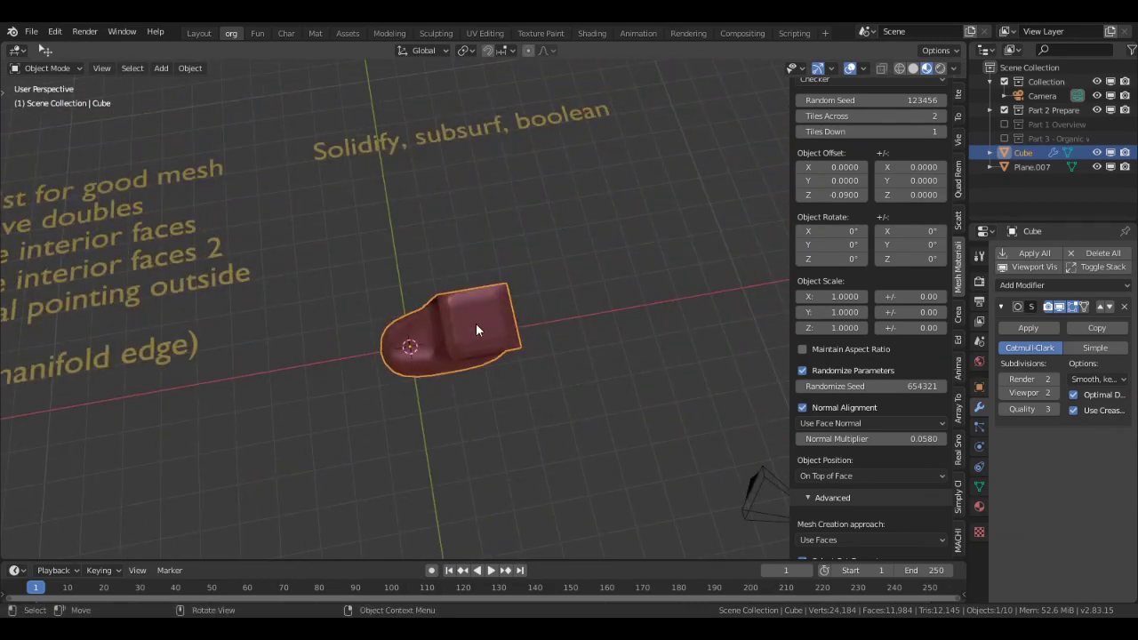
Recalculate the normals of all the box's faces to the outside and inspect the smoothed result in Object Mode
{"action": "key", "text": "Tab"}
{"action": "key", "text": "a"}
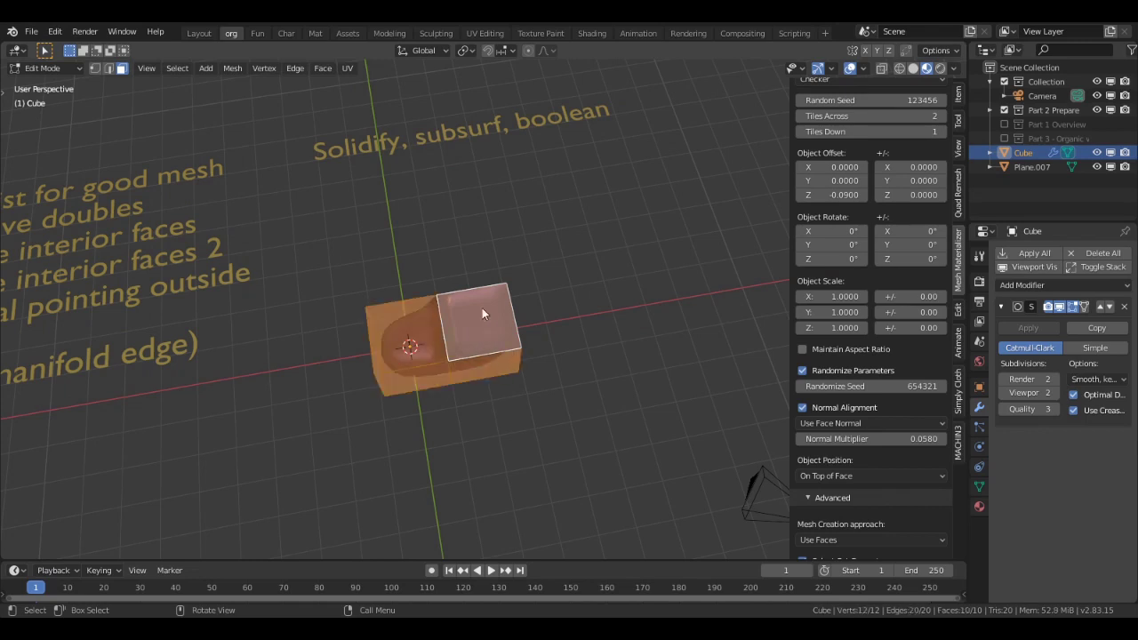
{"action": "middle_click_drag", "start_coordinate": [482, 308], "coordinate": [490, 298]}
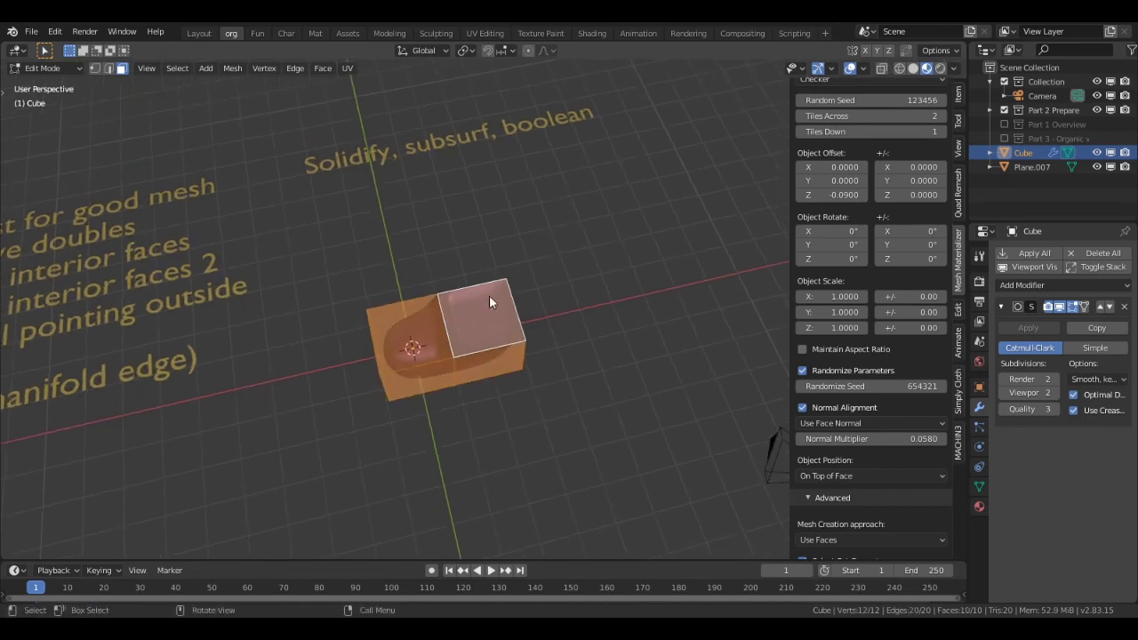
{"action": "key", "text": "alt+n"}
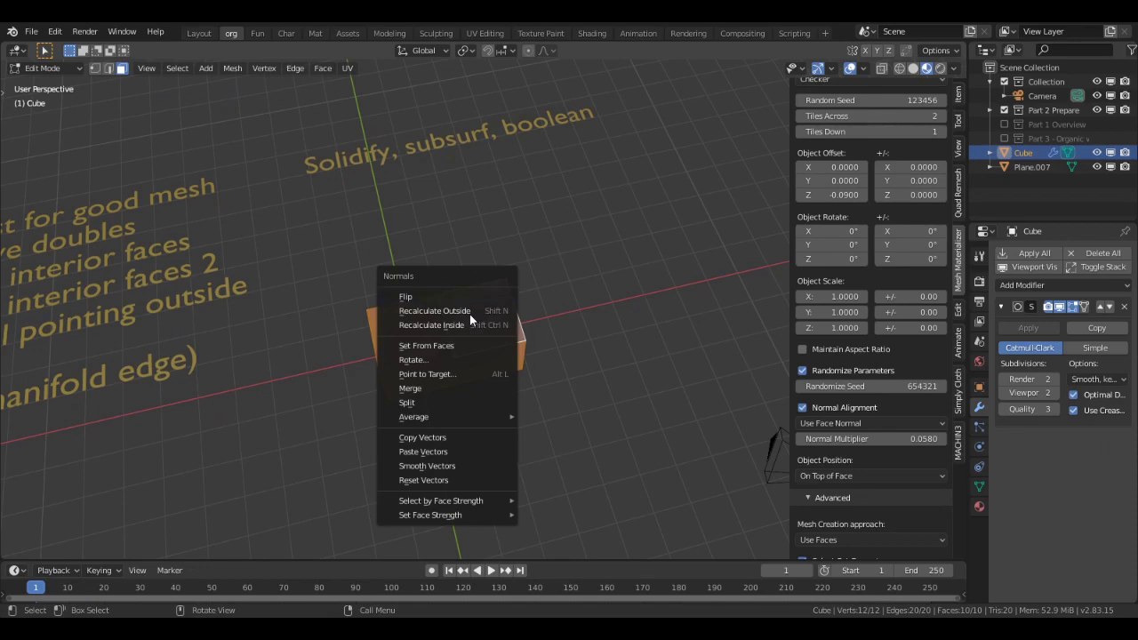
{"action": "left_click", "coordinate": [469, 312]}
{"action": "middle_click_drag", "start_coordinate": [470, 314], "coordinate": [374, 274]}
{"action": "key", "text": "Tab"}
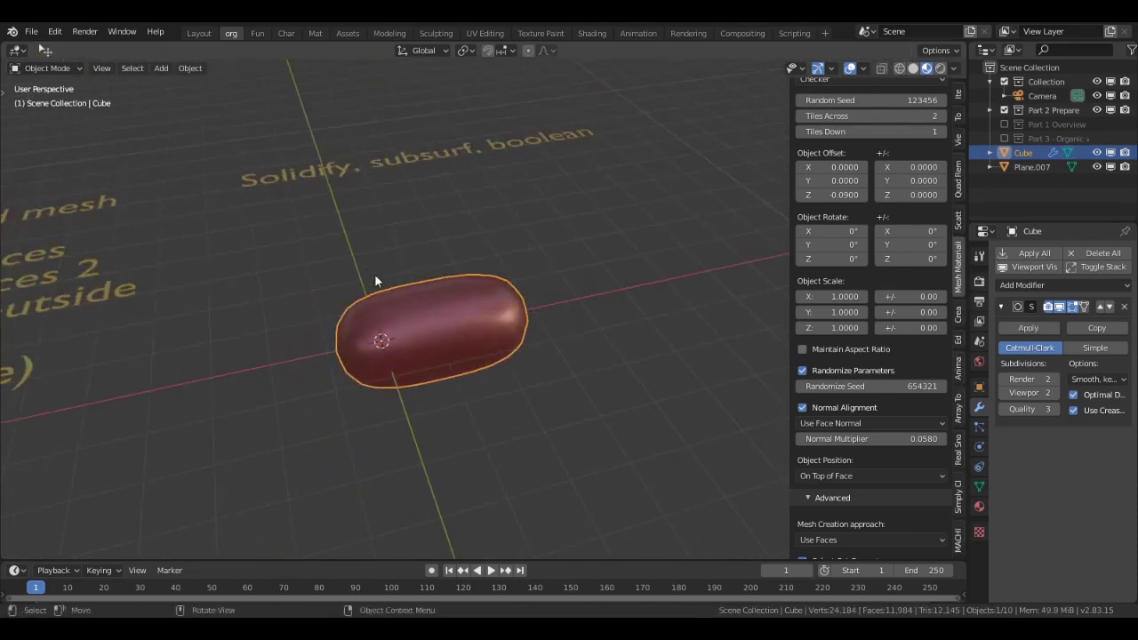
{"action": "middle_click_drag", "start_coordinate": [447, 327], "coordinate": [553, 253]}
{"action": "scroll", "coordinate": [428, 330], "scroll_direction": "up", "scroll_amount": 8}
{"action": "scroll", "coordinate": [425, 320], "scroll_direction": "up", "scroll_amount": 3}
{"action": "scroll", "coordinate": [552, 253], "scroll_direction": "up", "scroll_amount": 3}
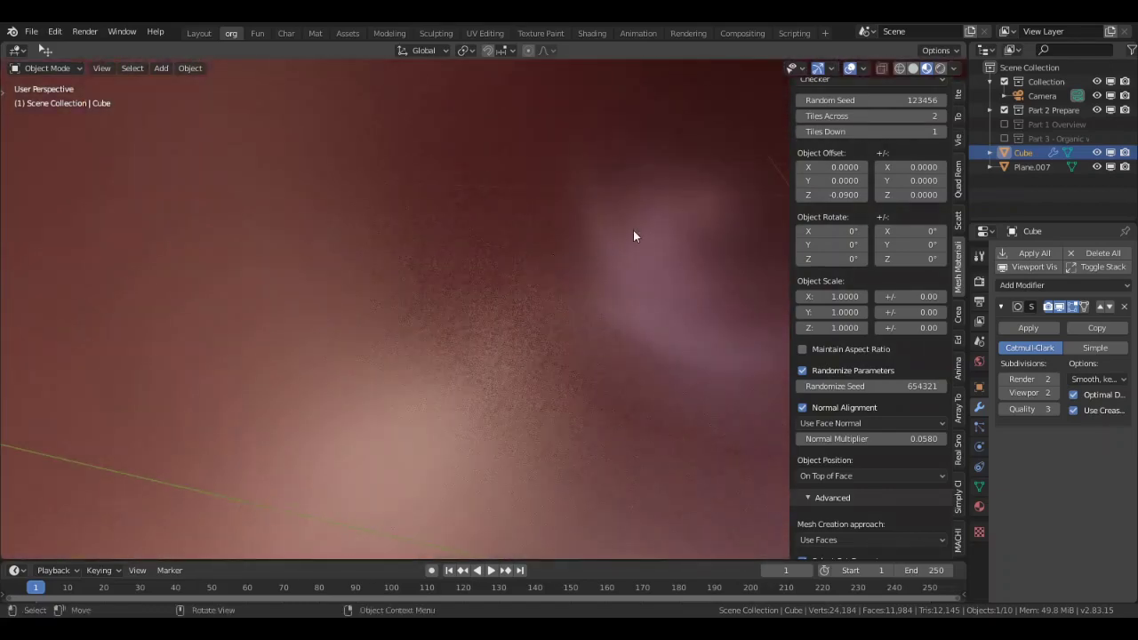
Delete the smoothed red box from the scene
{"action": "scroll", "coordinate": [635, 233], "scroll_direction": "down", "scroll_amount": 6}
{"action": "middle_click_drag", "start_coordinate": [633, 234], "coordinate": [571, 209]}
{"action": "scroll", "coordinate": [311, 401], "scroll_direction": "down", "scroll_amount": 4}
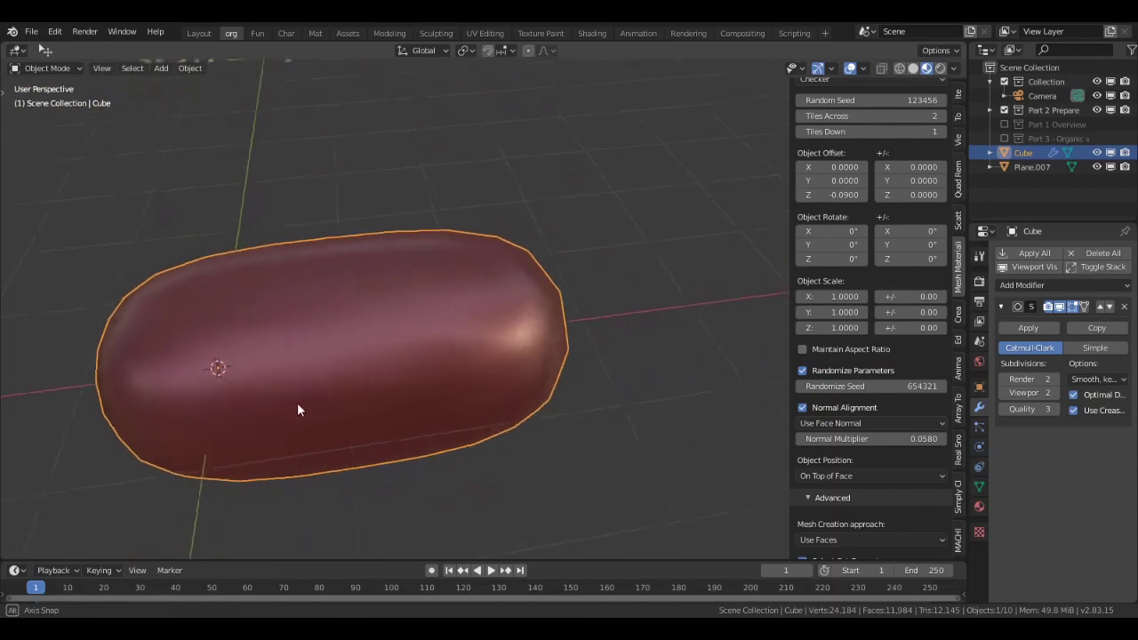
{"action": "scroll", "coordinate": [298, 382], "scroll_direction": "down", "scroll_amount": 4}
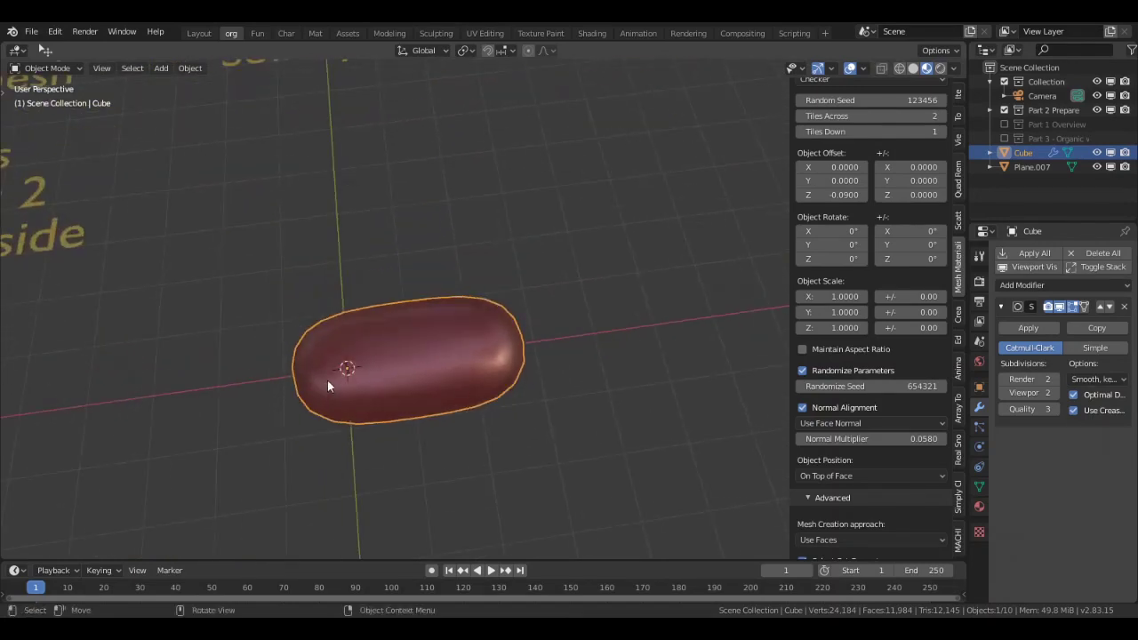
{"action": "key", "text": "x"}
{"action": "left_click", "coordinate": [396, 354]}
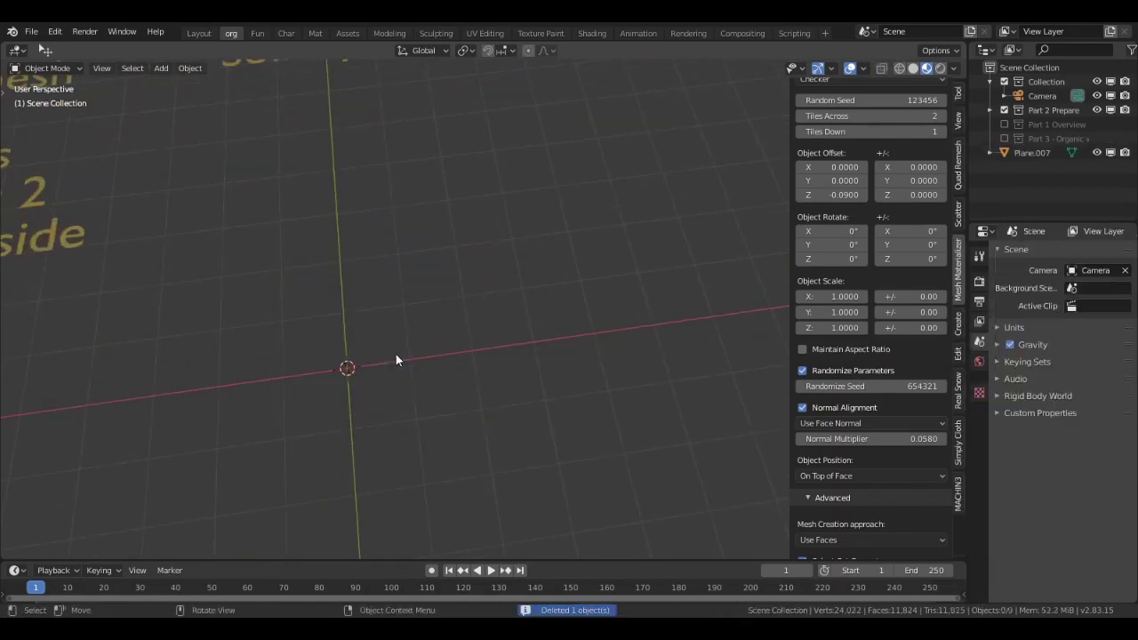
Add a new cube mesh at the 3D cursor beside the checklist text
{"action": "scroll", "coordinate": [383, 355], "scroll_direction": "up", "scroll_amount": 3}
{"action": "middle_click_drag", "start_coordinate": [417, 315], "coordinate": [551, 320], "text": "shift"}
{"action": "scroll", "coordinate": [418, 271], "scroll_direction": "down", "scroll_amount": 3}
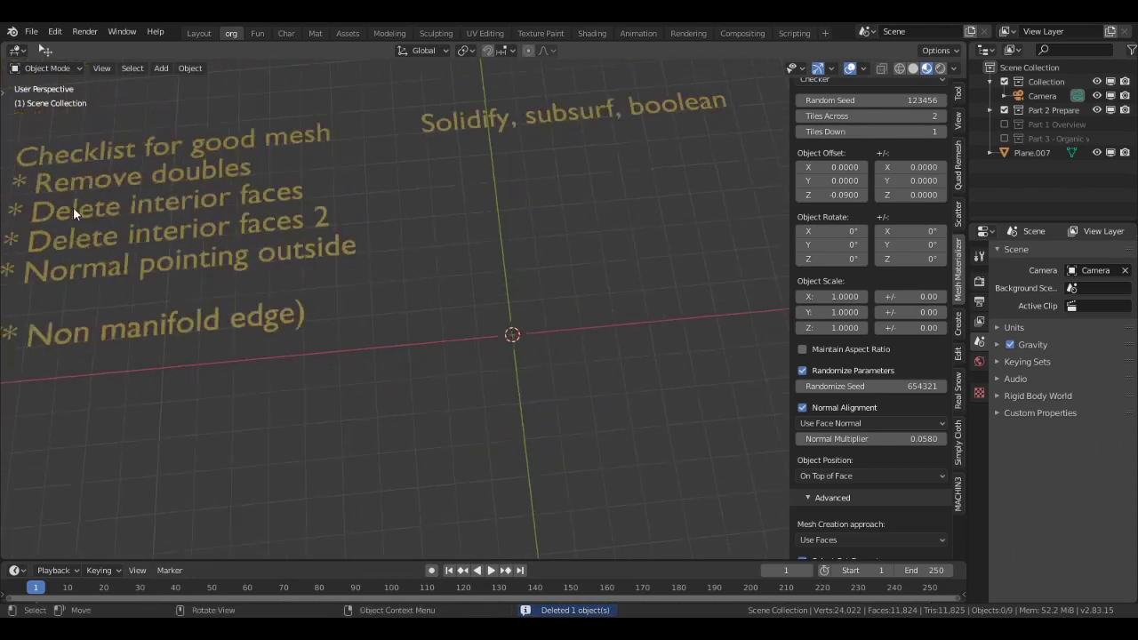
{"action": "key", "text": "shift+a"}
{"action": "key", "text": "m"}
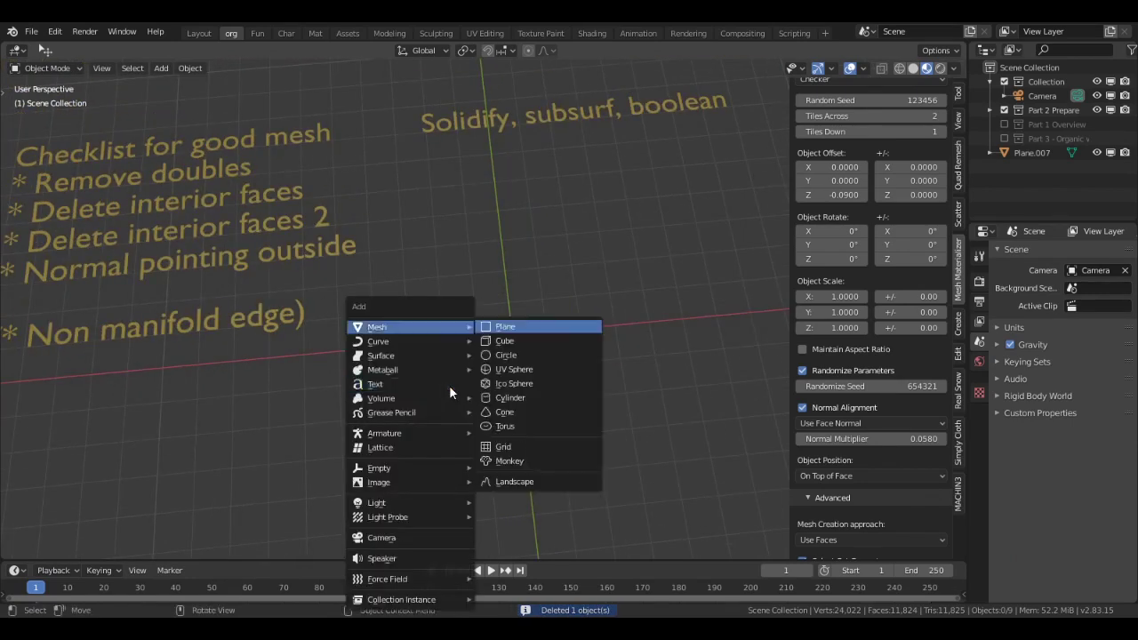
{"action": "key", "text": "c"}
{"action": "left_click", "coordinate": [526, 338]}
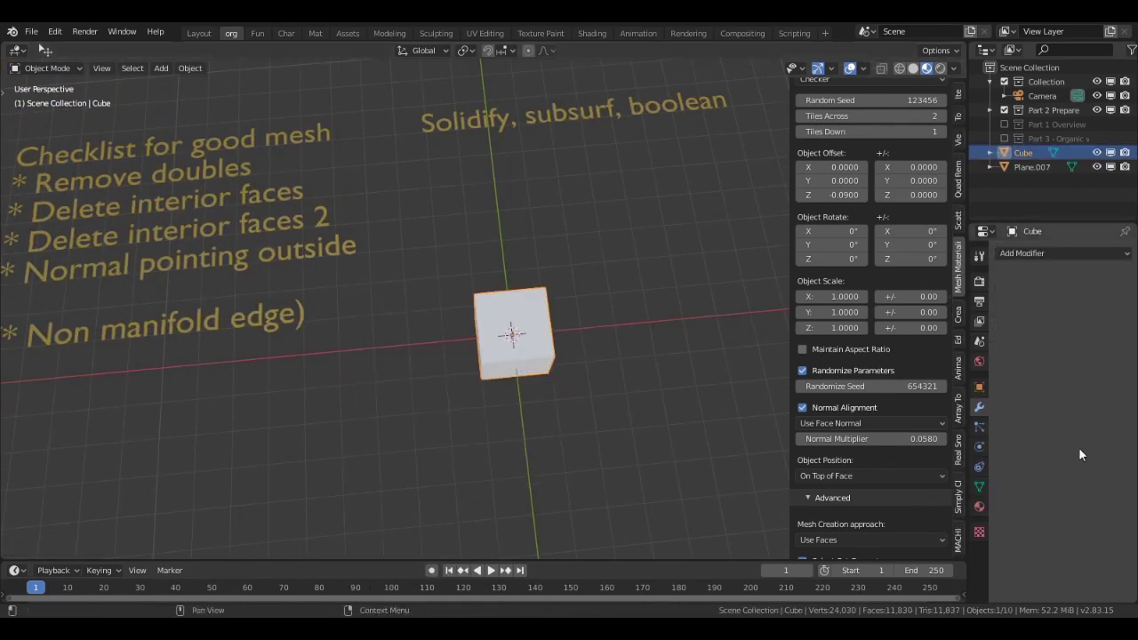
Assign the existing red material named Material to the new cube
{"action": "left_click", "coordinate": [980, 515]}
{"action": "left_click", "coordinate": [1004, 338]}
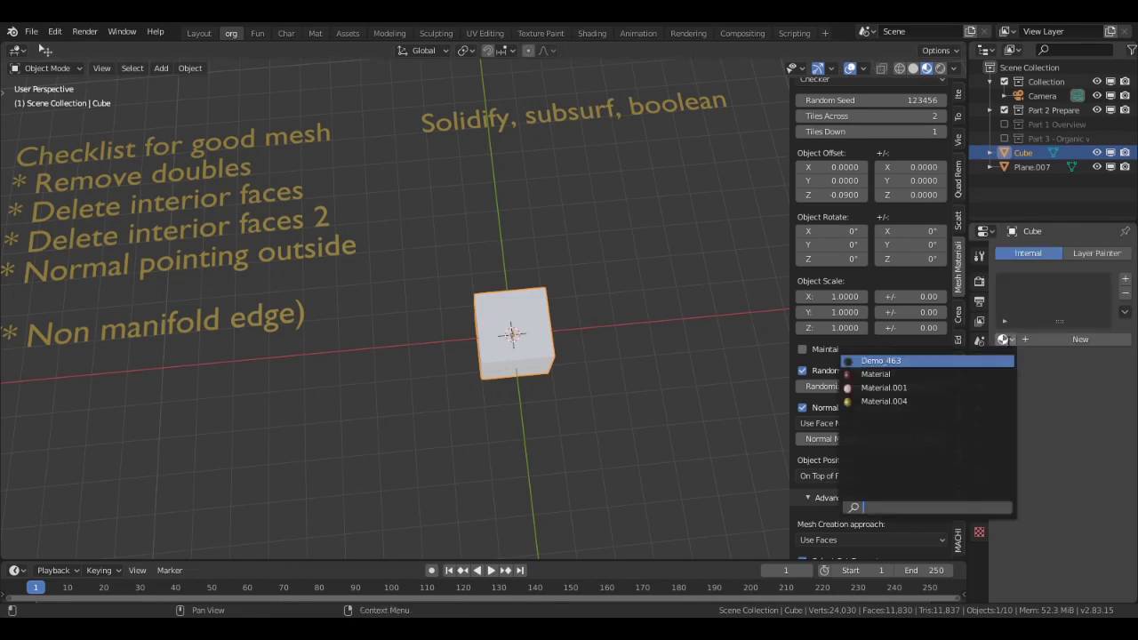
{"action": "left_click", "coordinate": [880, 374]}
Duplicate the cube and place the copy 2 m along the X axis, flush against the original
{"action": "scroll", "coordinate": [594, 320], "scroll_direction": "up", "scroll_amount": 3}
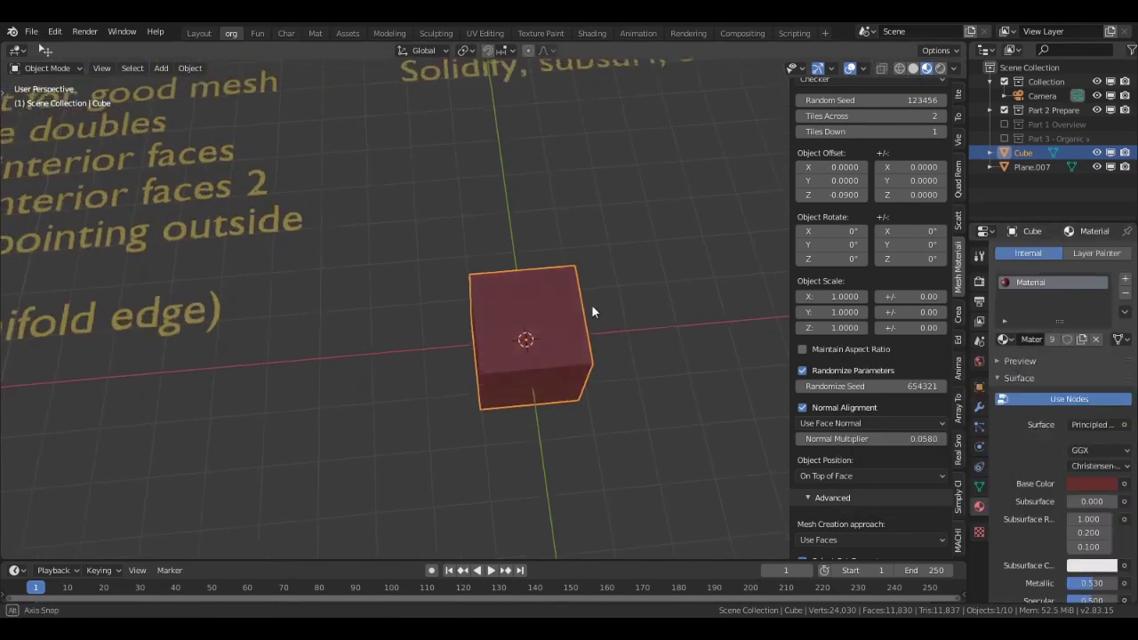
{"action": "key", "text": "shift+d"}
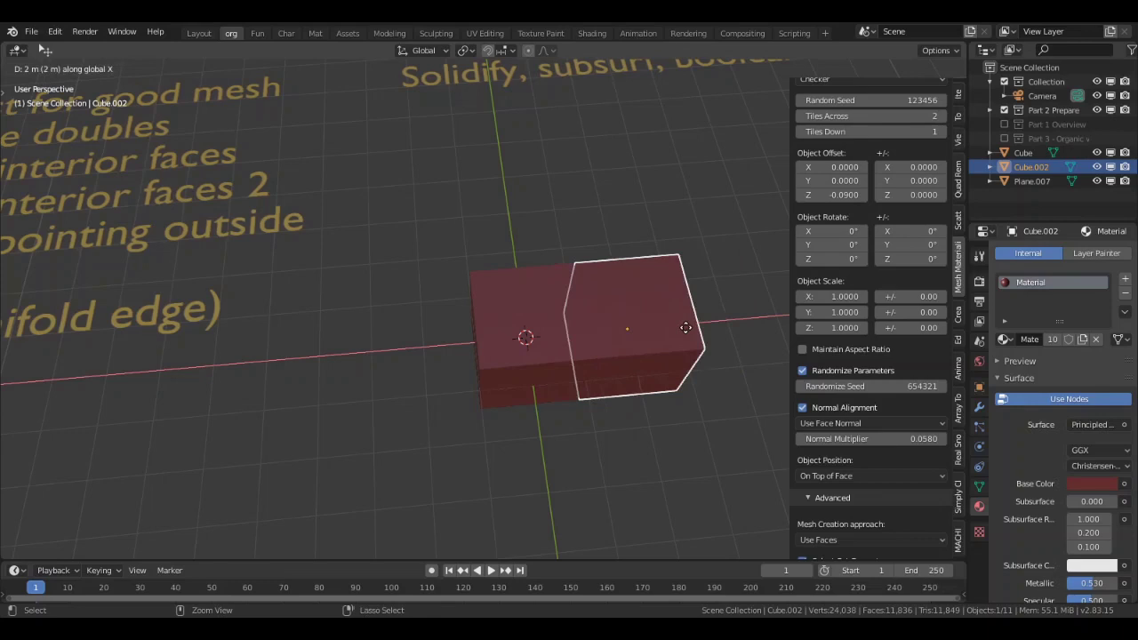
{"action": "left_click", "coordinate": [557, 330]}
Cut one edge loop along the X direction through the original cube only, then return to Object Mode
{"action": "left_click", "coordinate": [557, 331]}
{"action": "key", "text": "Tab"}
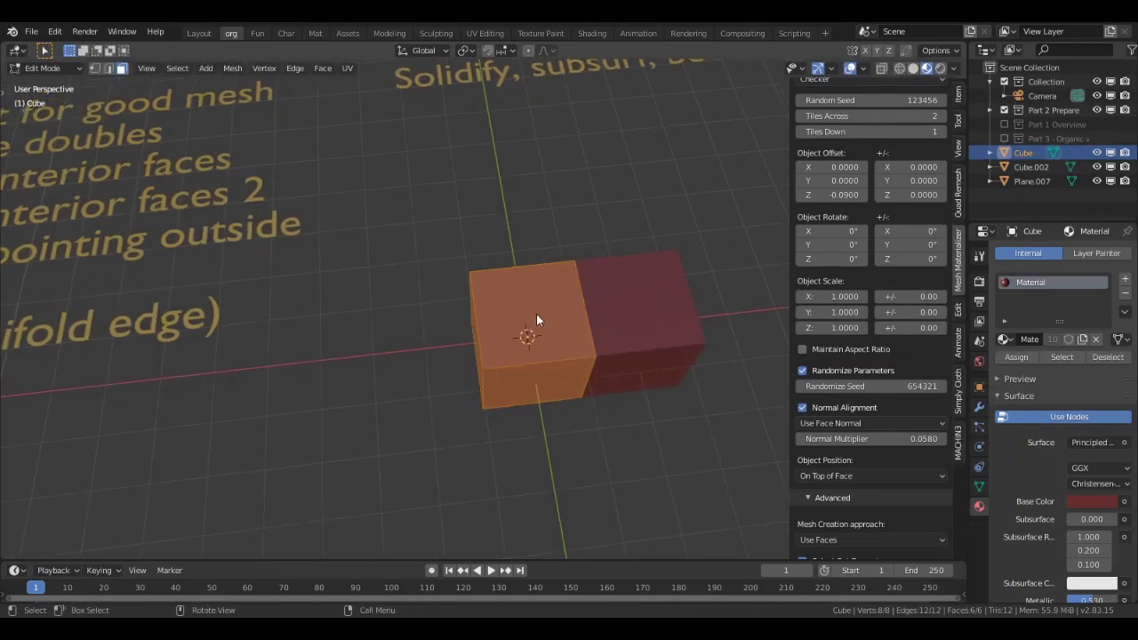
{"action": "key", "text": "ctrl+r"}
{"action": "left_click", "coordinate": [508, 317]}
{"action": "left_click", "coordinate": [471, 321]}
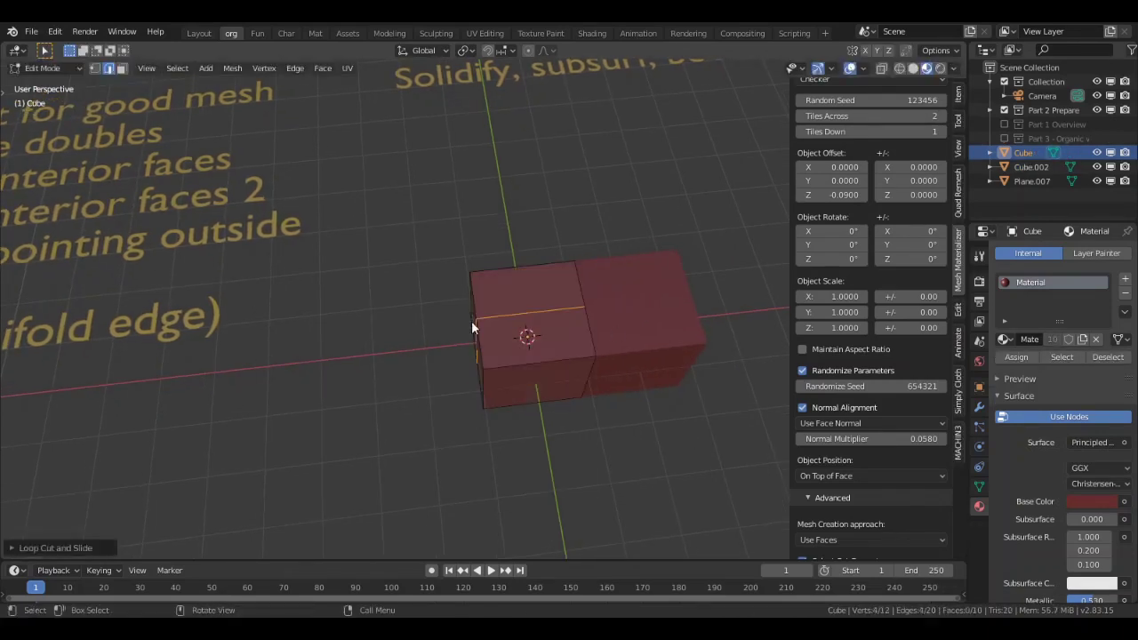
{"action": "middle_click_drag", "start_coordinate": [571, 359], "coordinate": [517, 352]}
{"action": "key", "text": "Tab"}
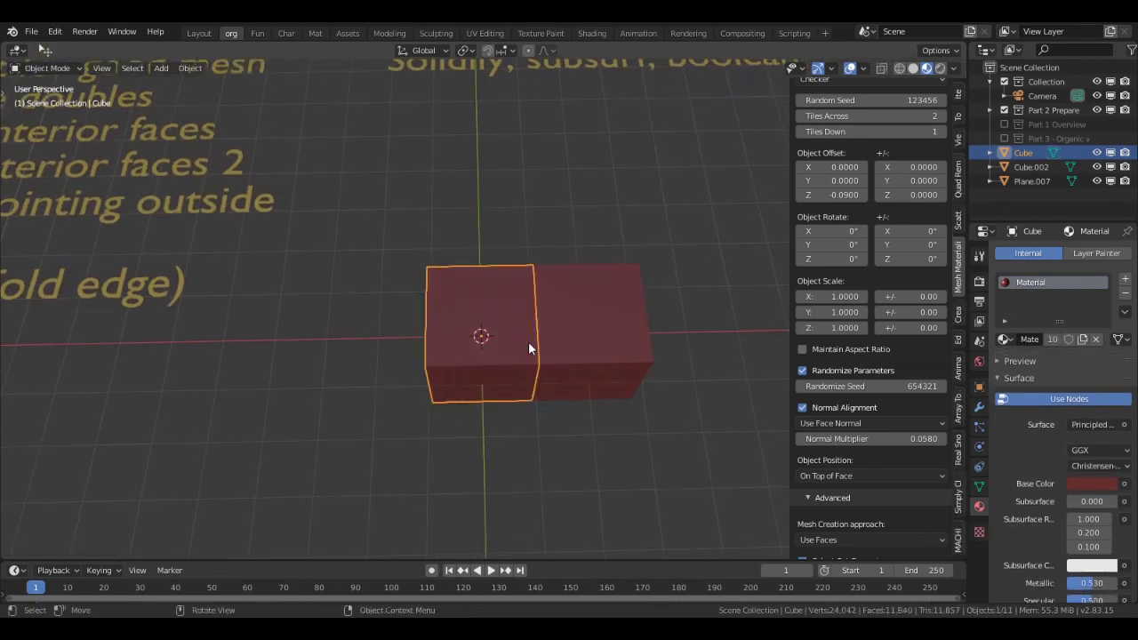
Join the original cube and its adjacent copy into a single object
{"action": "left_click", "coordinate": [599, 318], "text": "shift"}
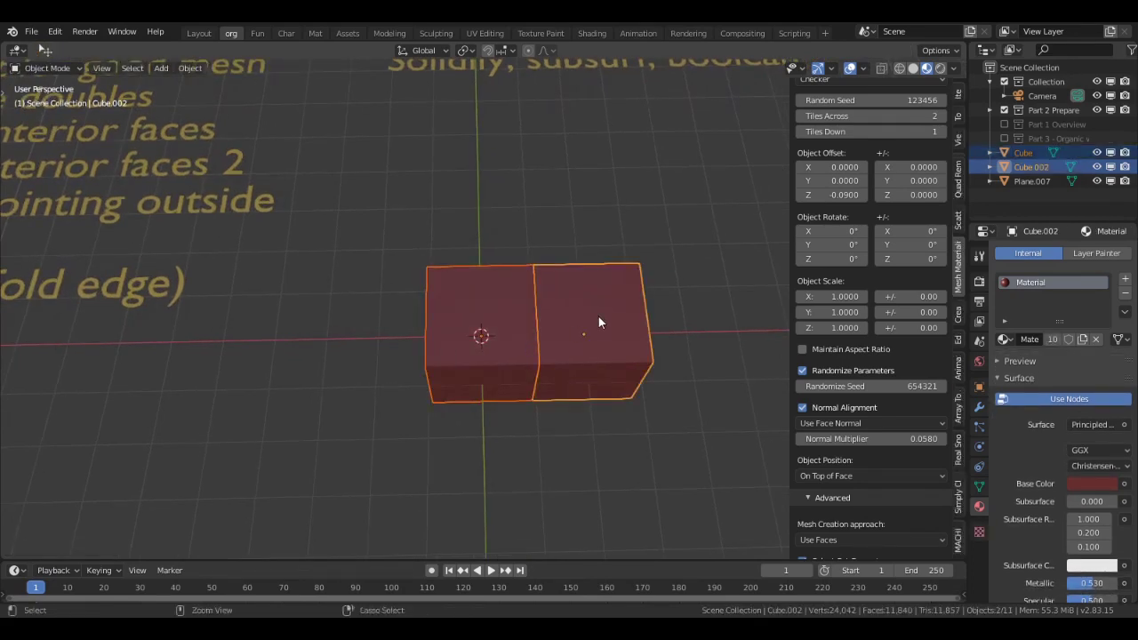
{"action": "key", "text": "ctrl+j"}
{"action": "middle_click_drag", "start_coordinate": [599, 317], "coordinate": [554, 315]}
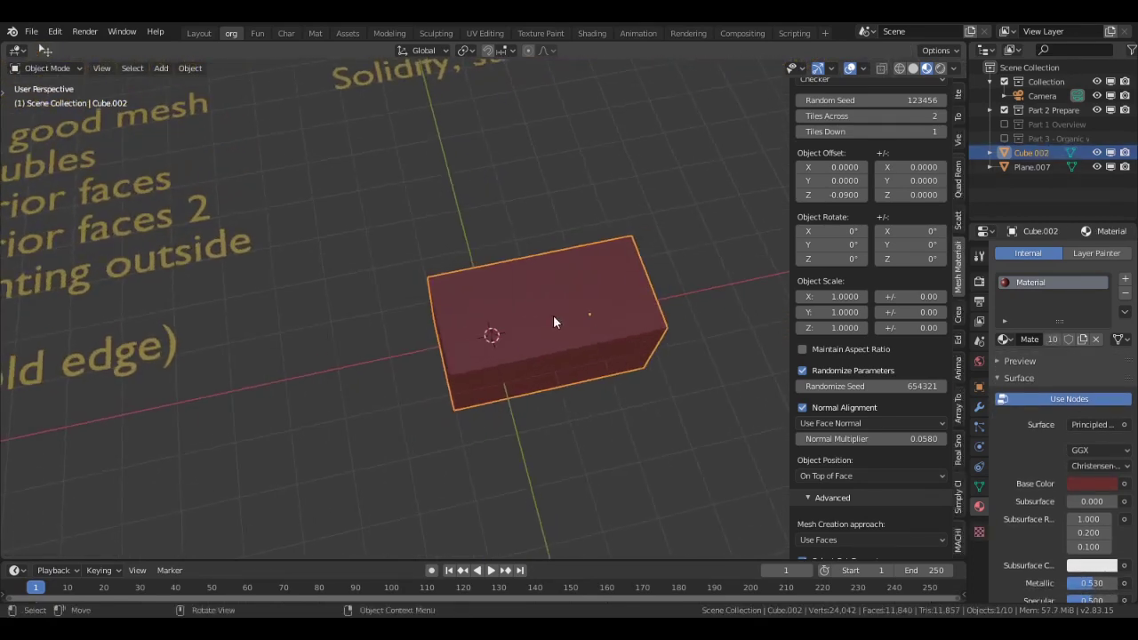
Merge all of the joined box's vertices by distance to remove the doubles at the seam
{"action": "key", "text": "Tab"}
{"action": "key", "text": "a"}
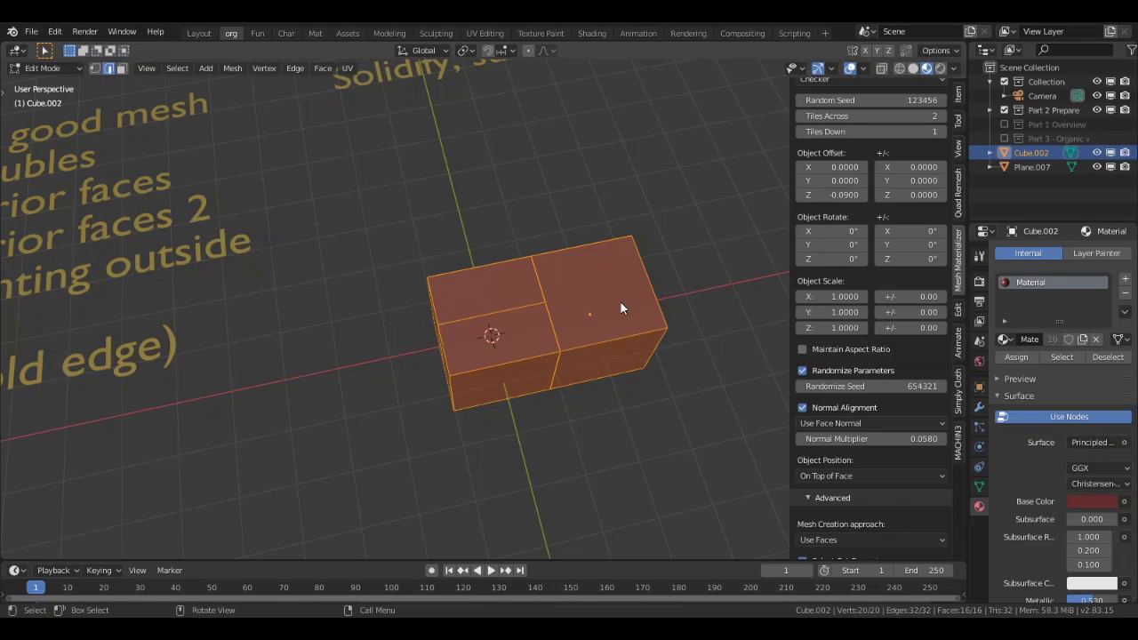
{"action": "key", "text": "F3"}
{"action": "key", "text": "Return"}
{"action": "scroll", "coordinate": [600, 331], "scroll_direction": "up", "scroll_amount": 4}
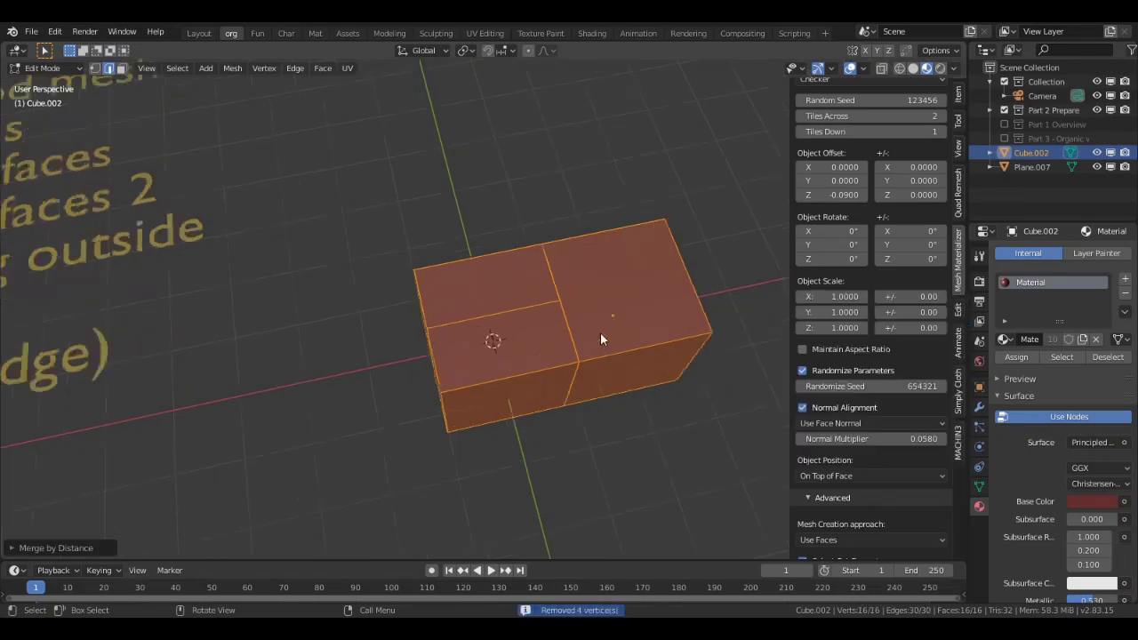
Select the box's interior faces by trait and examine the seam between its two halves
{"action": "key", "text": "alt+a"}
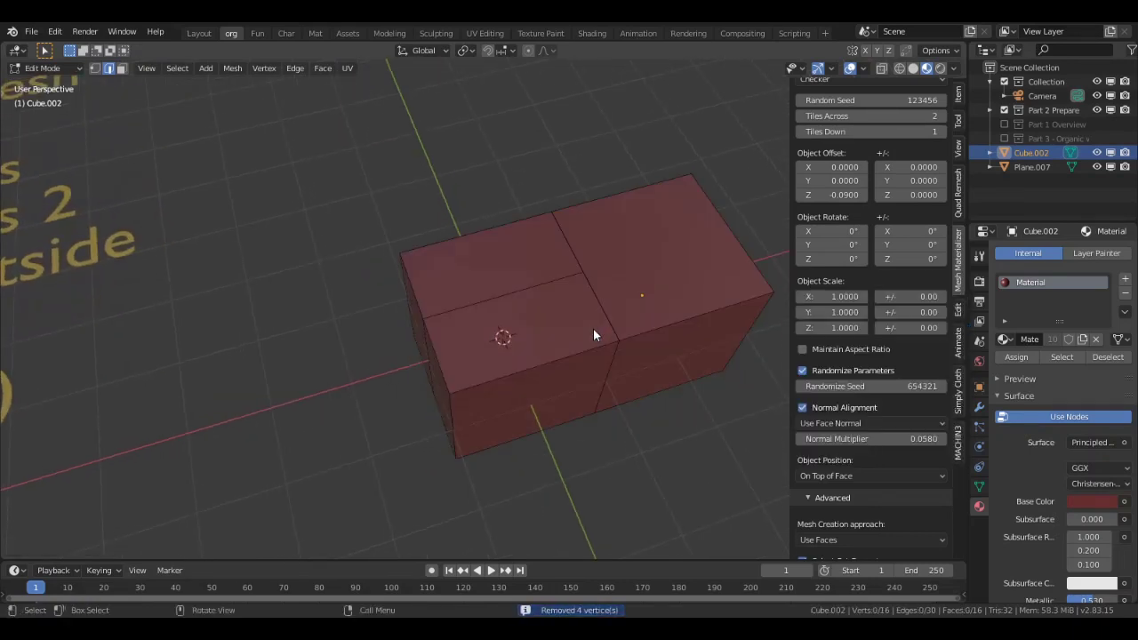
{"action": "left_click", "coordinate": [179, 69]}
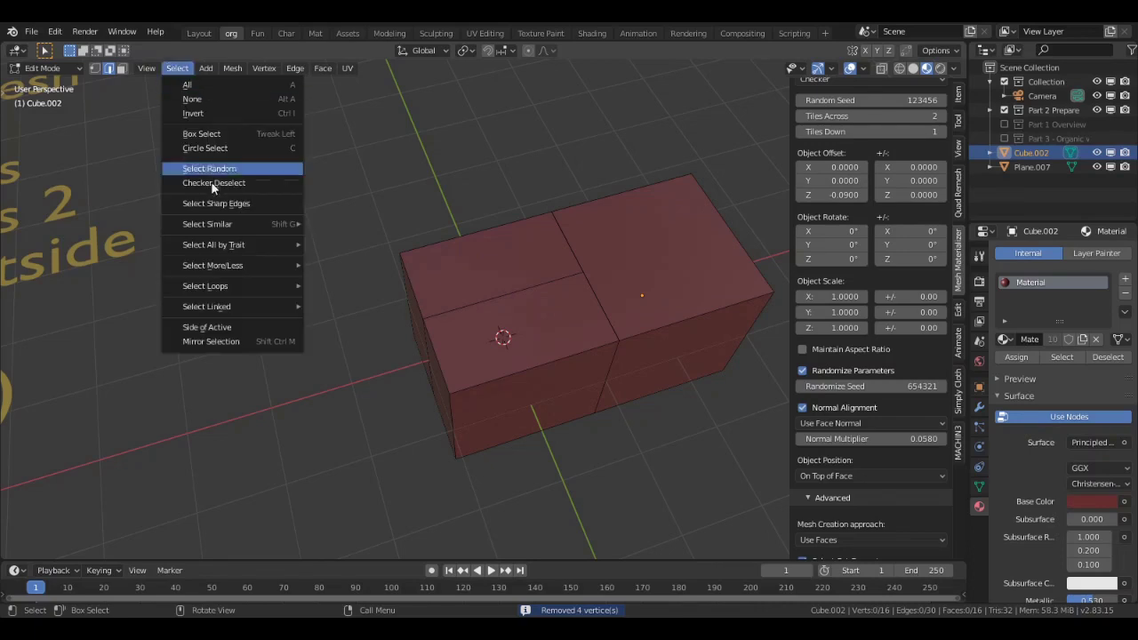
{"action": "mouse_move", "coordinate": [220, 247]}
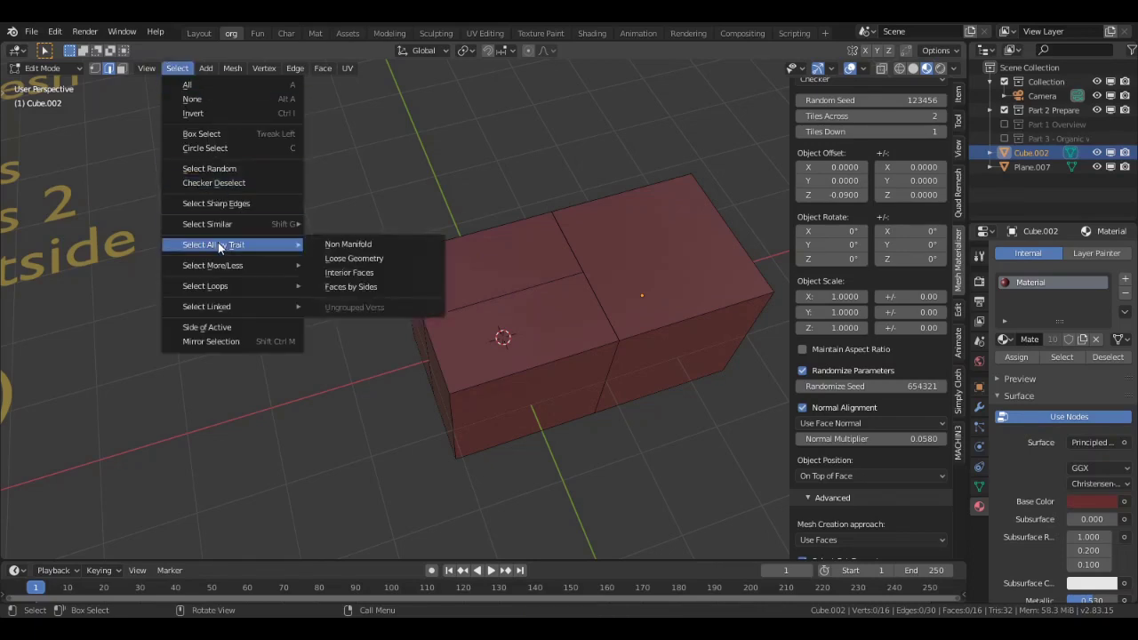
{"action": "left_click", "coordinate": [348, 272]}
{"action": "middle_click_drag", "start_coordinate": [428, 308], "coordinate": [374, 288]}
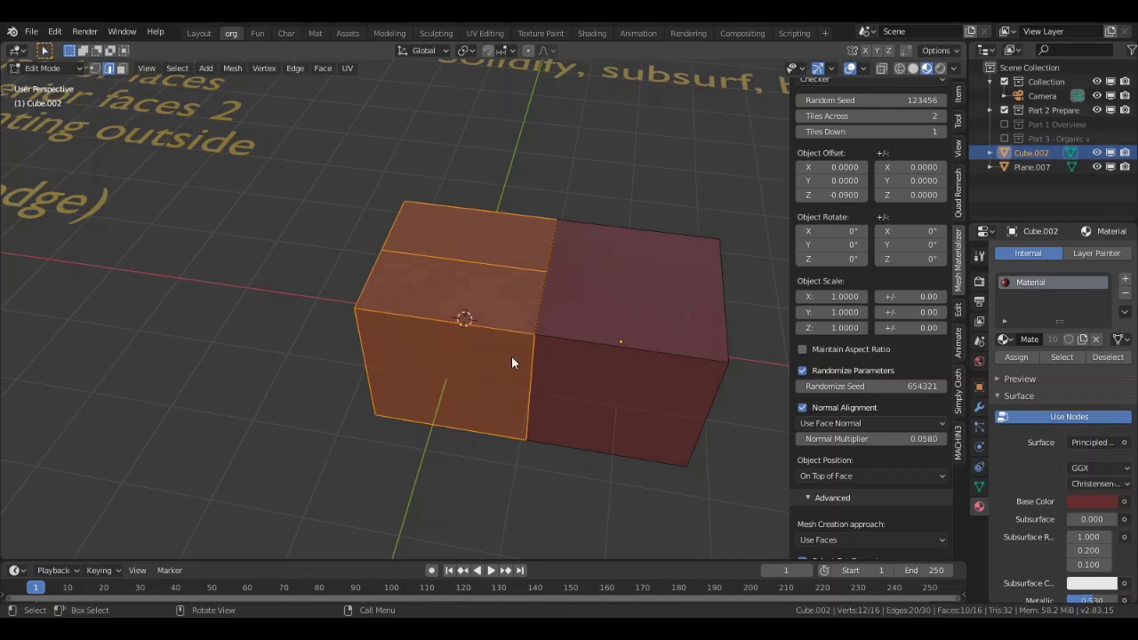
{"action": "scroll", "coordinate": [531, 363], "scroll_direction": "up", "scroll_amount": 5}
{"action": "middle_click_drag", "start_coordinate": [531, 363], "coordinate": [469, 347]}
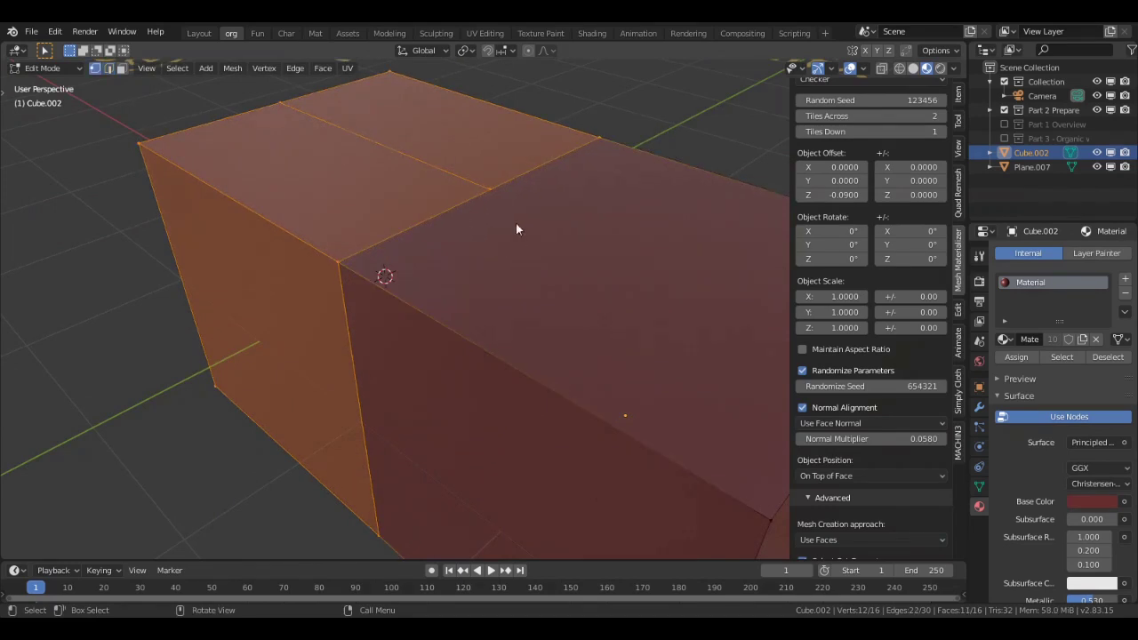
Try to move the top vertex where the loop cut meets the seam between the halves
{"action": "key", "text": "1"}
{"action": "left_click", "coordinate": [491, 190]}
{"action": "middle_click_drag", "start_coordinate": [534, 228], "coordinate": [563, 264]}
{"action": "key", "text": "g"}
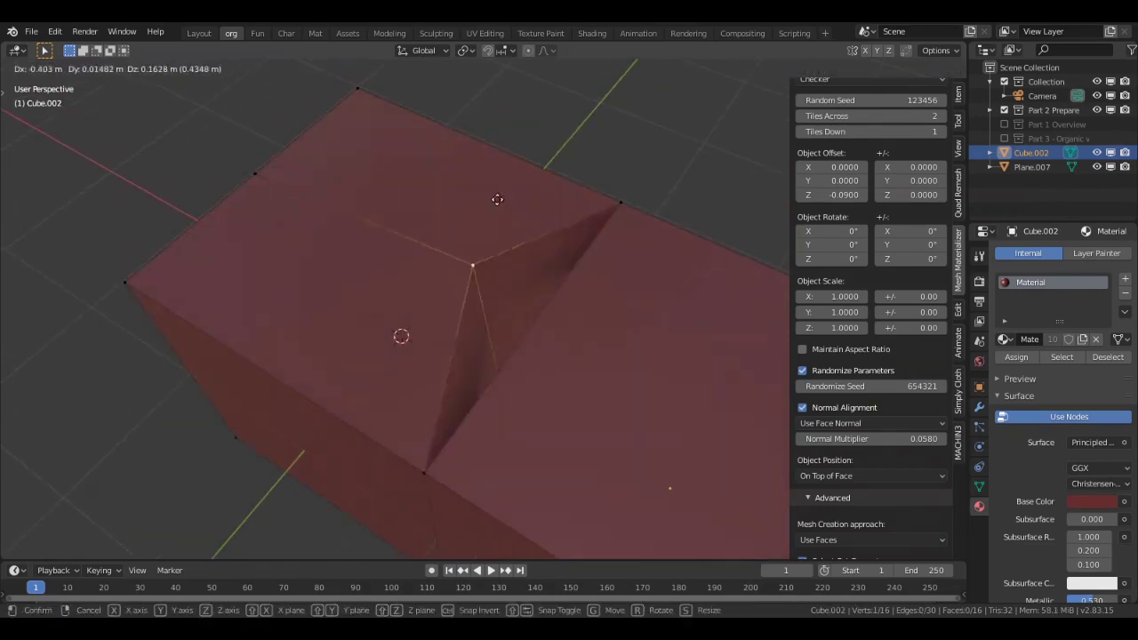
{"action": "key", "text": "Escape"}
{"action": "middle_click_drag", "start_coordinate": [448, 269], "coordinate": [535, 274]}
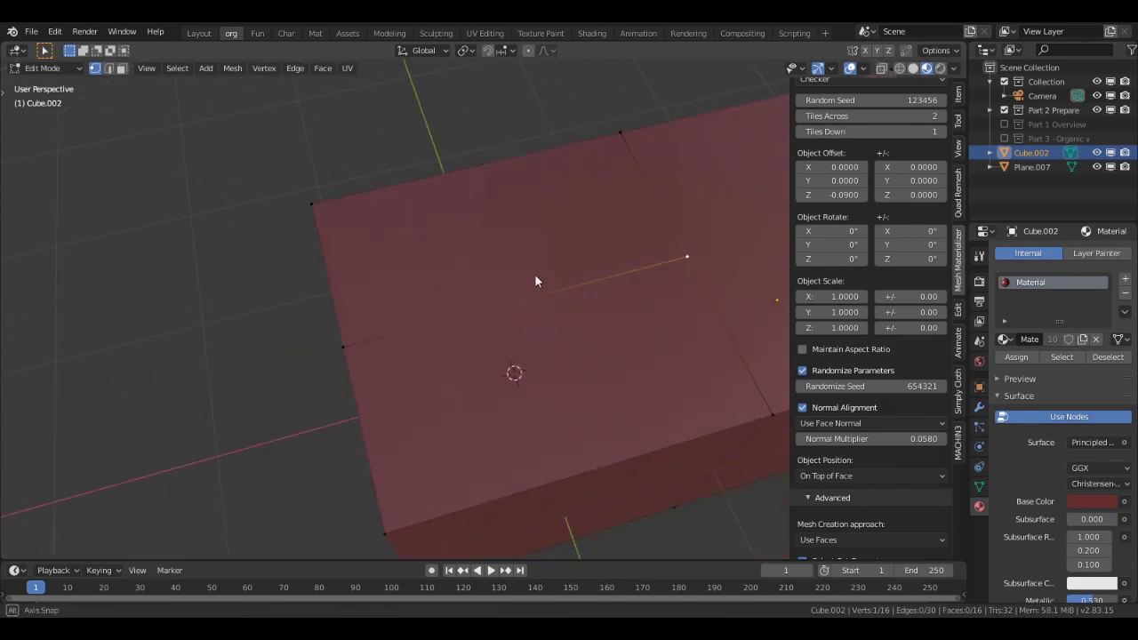
Add a Catmull-Clark Subdivision Surface modifier to the joined box with 2 viewport subdivisions
{"action": "key", "text": "Tab"}
{"action": "scroll", "coordinate": [546, 316], "scroll_direction": "down", "scroll_amount": 8}
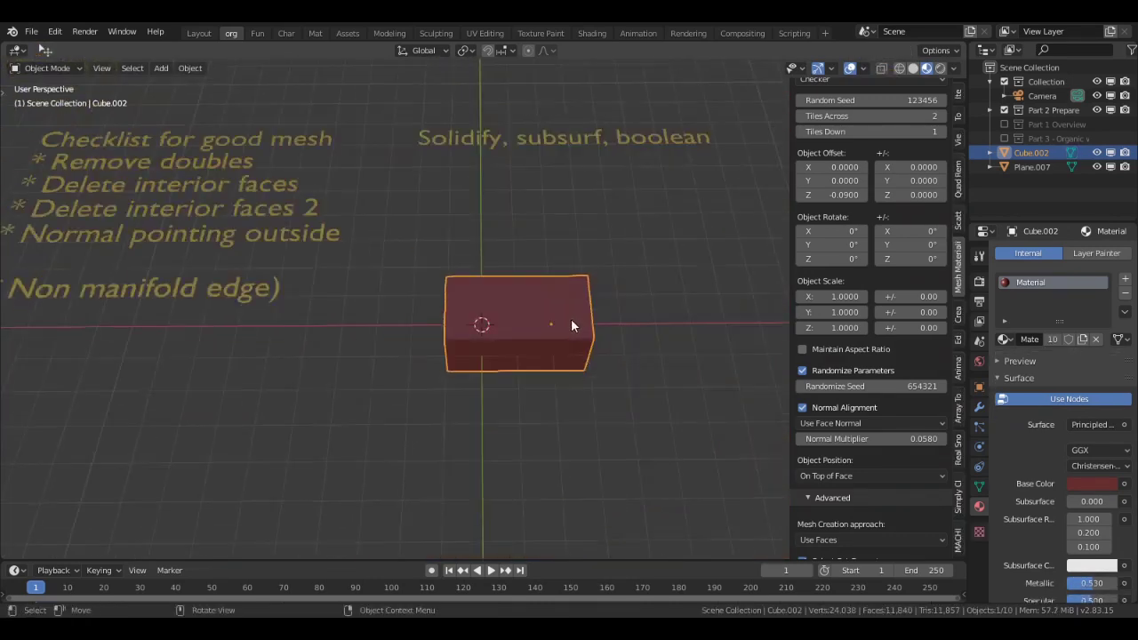
{"action": "middle_click_drag", "start_coordinate": [570, 319], "coordinate": [628, 309]}
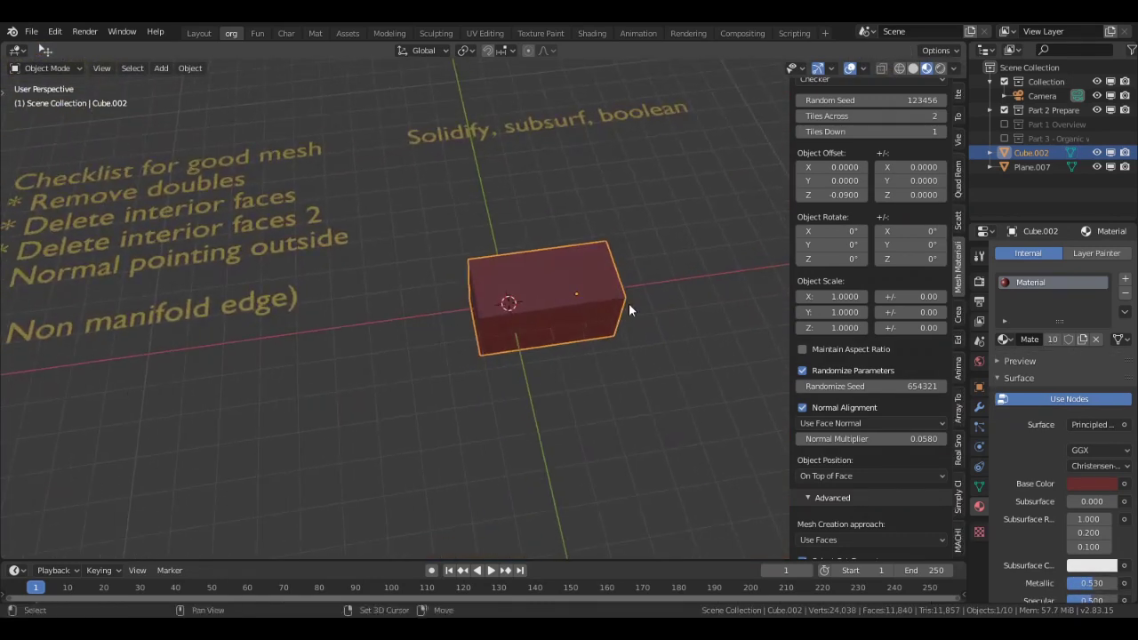
{"action": "left_click", "coordinate": [979, 406]}
{"action": "left_click", "coordinate": [1052, 393]}
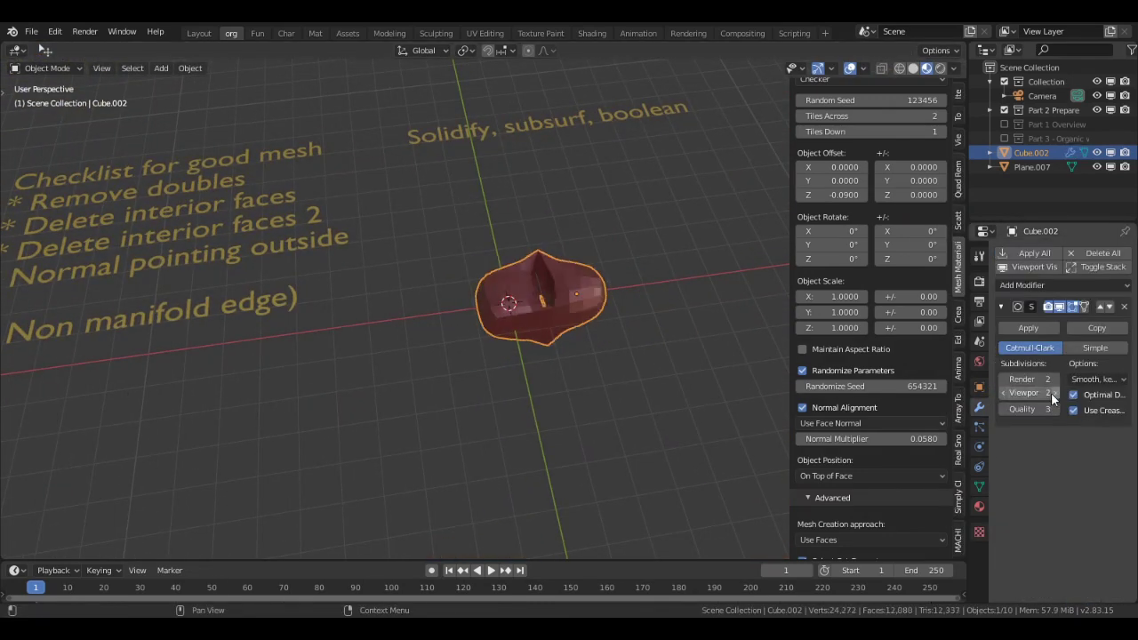
Examine the subdivided box's surface around the seam from several angles
{"action": "scroll", "coordinate": [433, 372], "scroll_direction": "up", "scroll_amount": 1}
{"action": "scroll", "coordinate": [433, 371], "scroll_direction": "up", "scroll_amount": 2}
{"action": "middle_click_drag", "start_coordinate": [434, 371], "coordinate": [387, 303]}
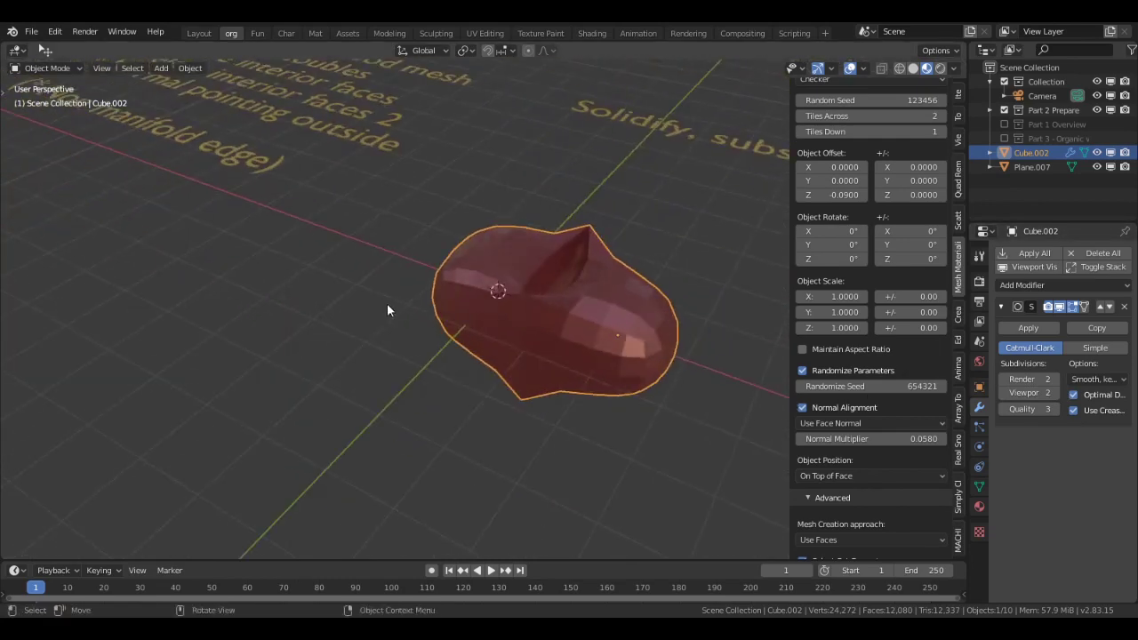
{"action": "scroll", "coordinate": [387, 303], "scroll_direction": "up", "scroll_amount": 2}
{"action": "middle_click_drag", "start_coordinate": [498, 366], "coordinate": [488, 467]}
{"action": "scroll", "coordinate": [496, 420], "scroll_direction": "up", "scroll_amount": 3}
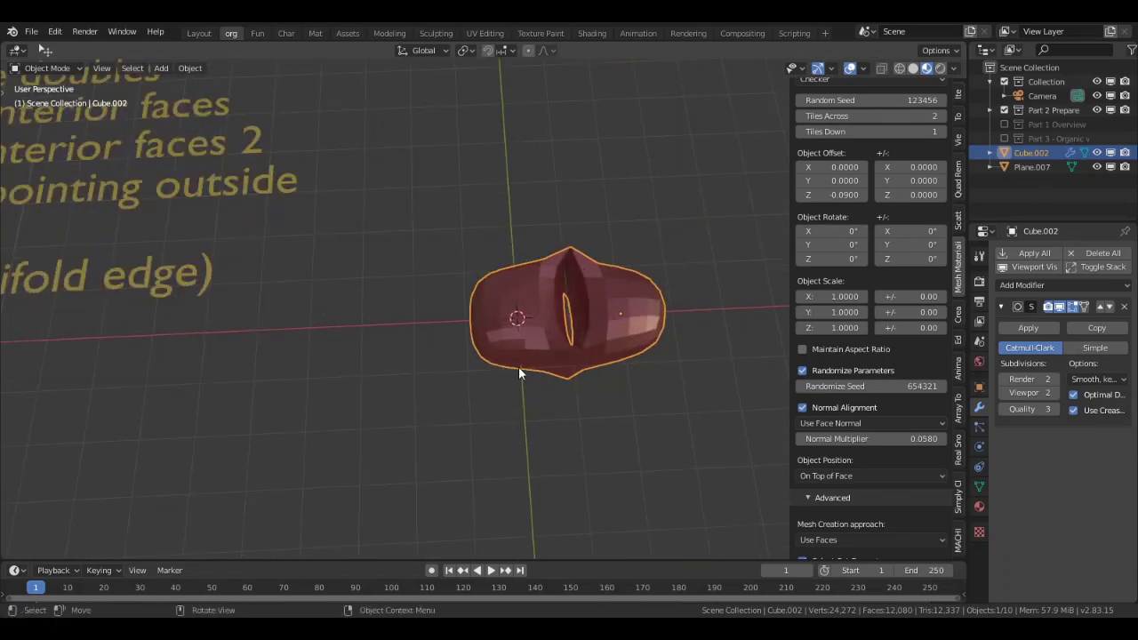
{"action": "middle_click_drag", "start_coordinate": [519, 372], "coordinate": [463, 425], "text": "shift"}
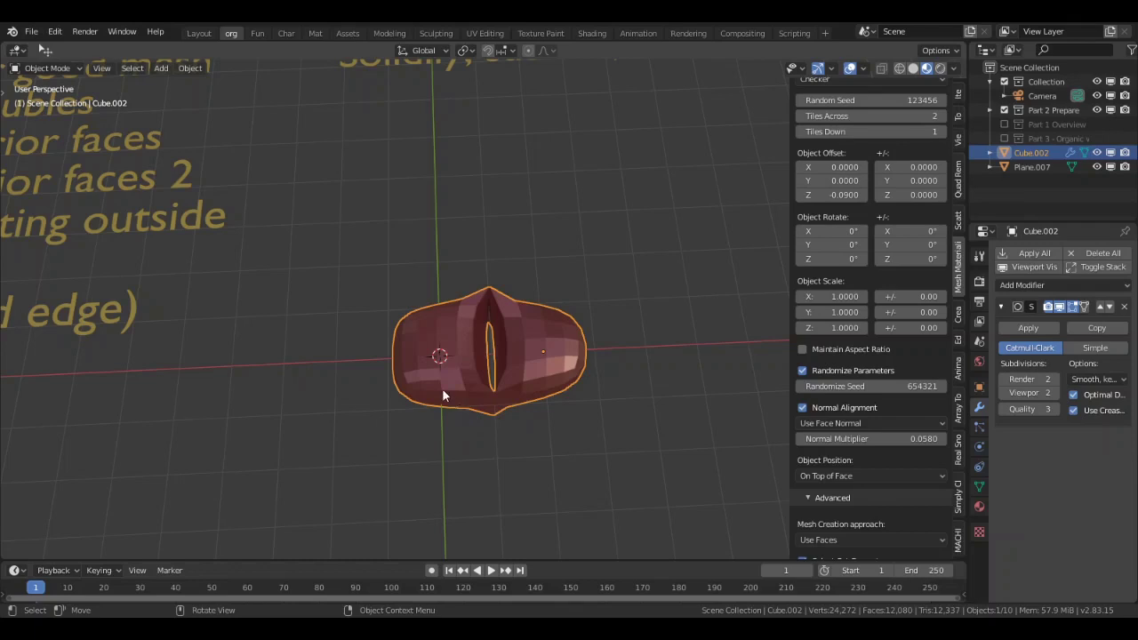
Add a centred loop cut through the uncut half of the box, in line with the other half's cut
{"action": "key", "text": "Tab"}
{"action": "middle_click_drag", "start_coordinate": [541, 376], "coordinate": [454, 384]}
{"action": "key", "text": "ctrl+r"}
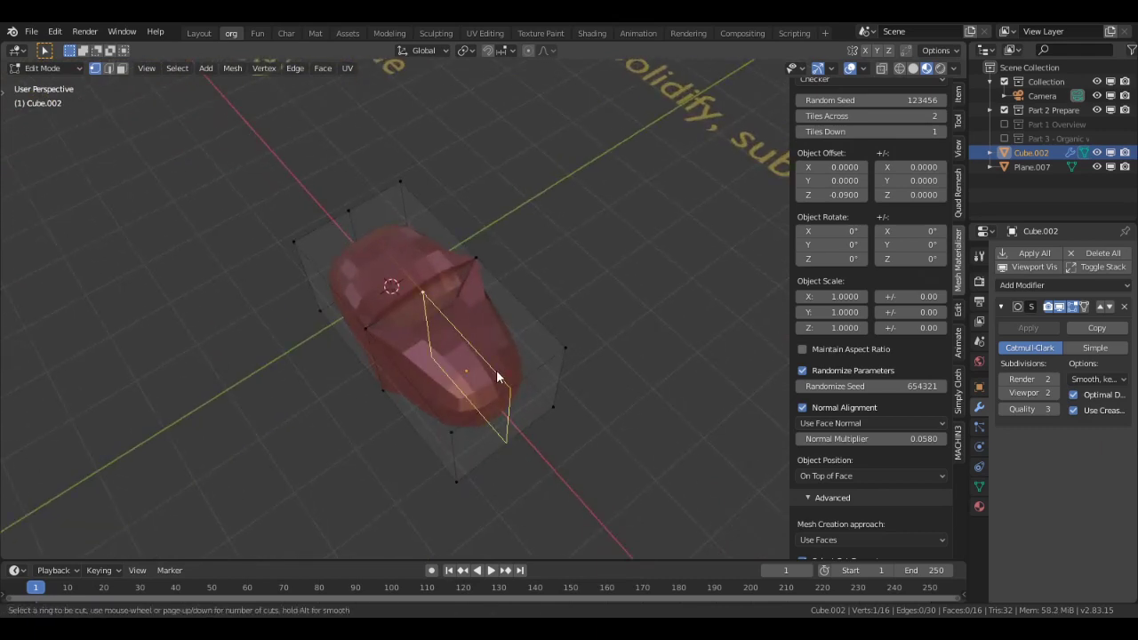
{"action": "left_click", "coordinate": [496, 377]}
{"action": "right_click", "coordinate": [496, 377]}
{"action": "middle_click_drag", "start_coordinate": [472, 381], "coordinate": [578, 371]}
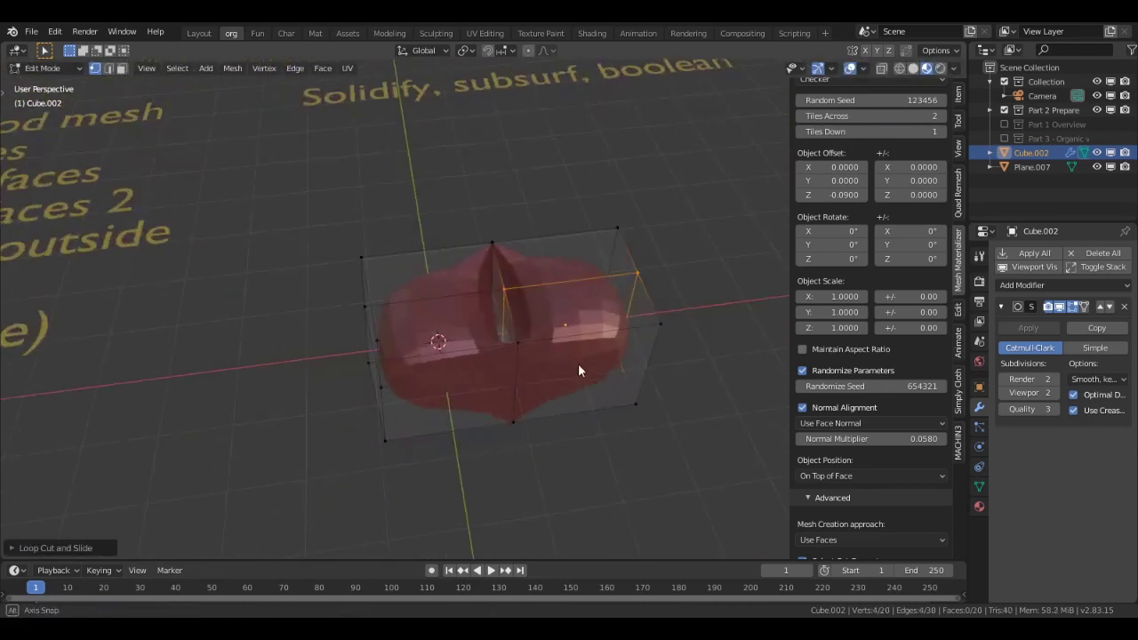
Merge all of the box's vertices by distance to weld the new cut to the seam, then clear the selection
{"action": "key", "text": "a"}
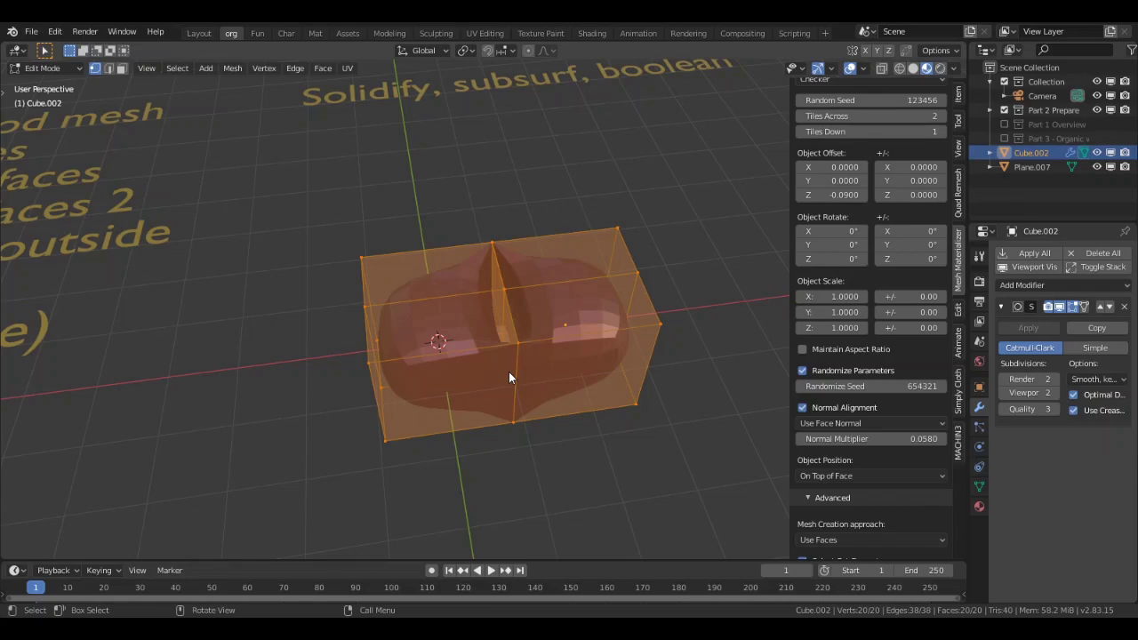
{"action": "key", "text": "F3"}
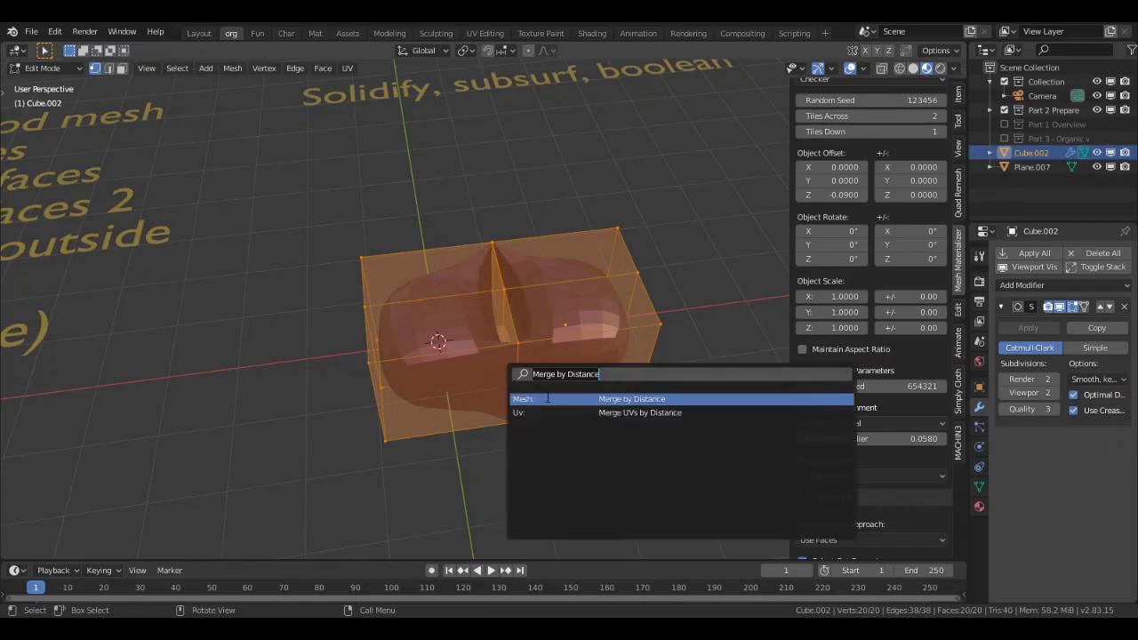
{"action": "key", "text": "Return"}
{"action": "middle_click_drag", "start_coordinate": [491, 358], "coordinate": [514, 359]}
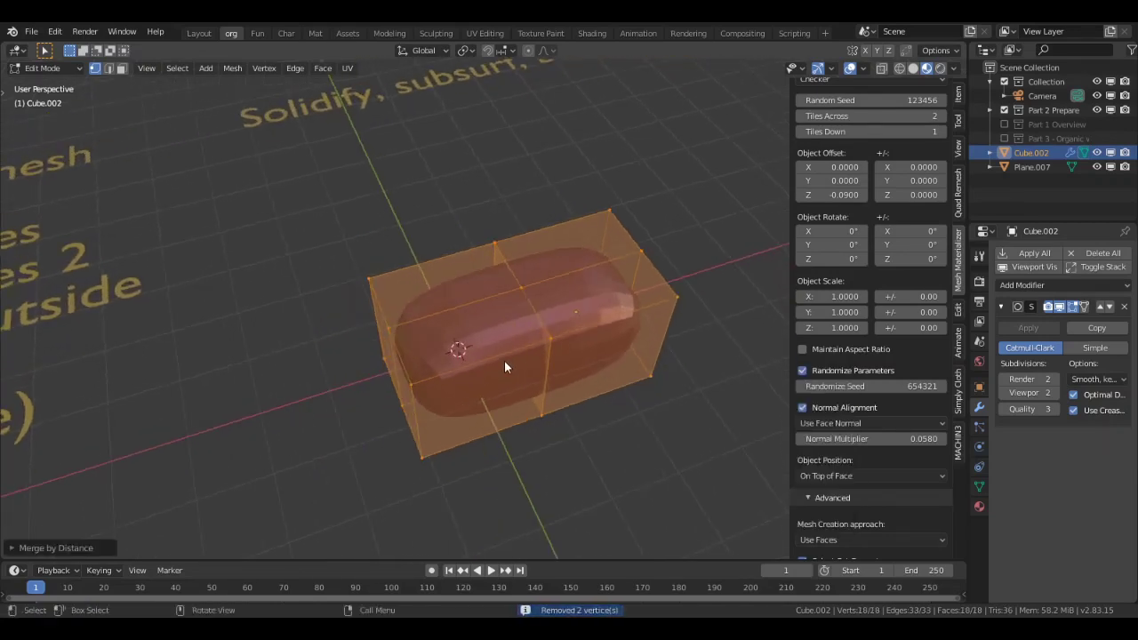
{"action": "key", "text": "alt+a"}
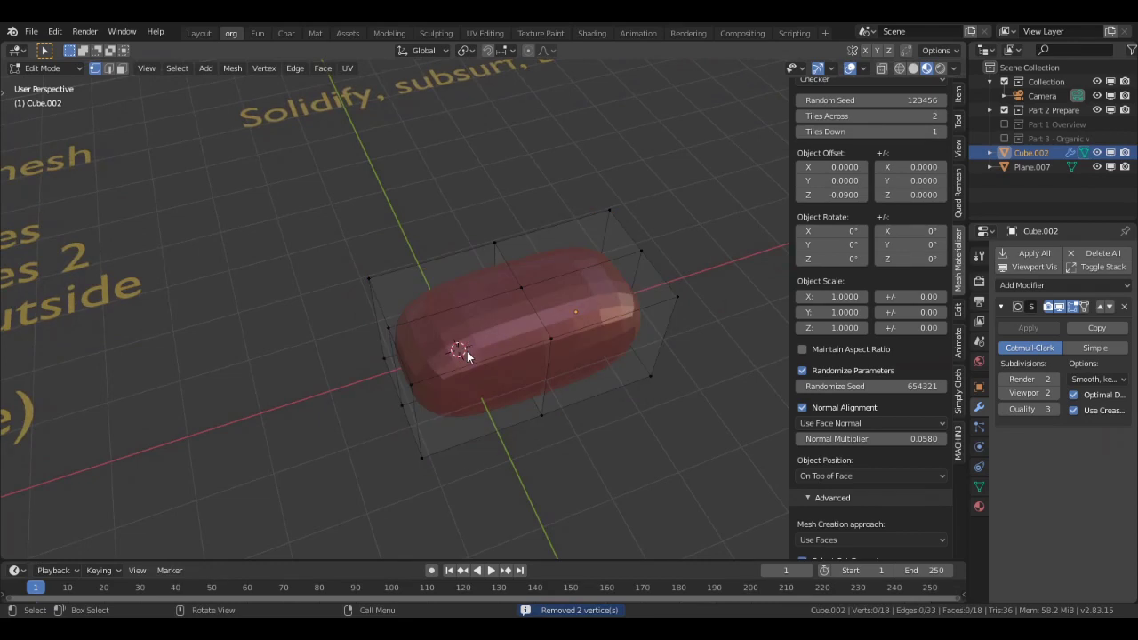
Select the box's interior faces by trait, delete them, and return to Object Mode
{"action": "left_click", "coordinate": [177, 68]}
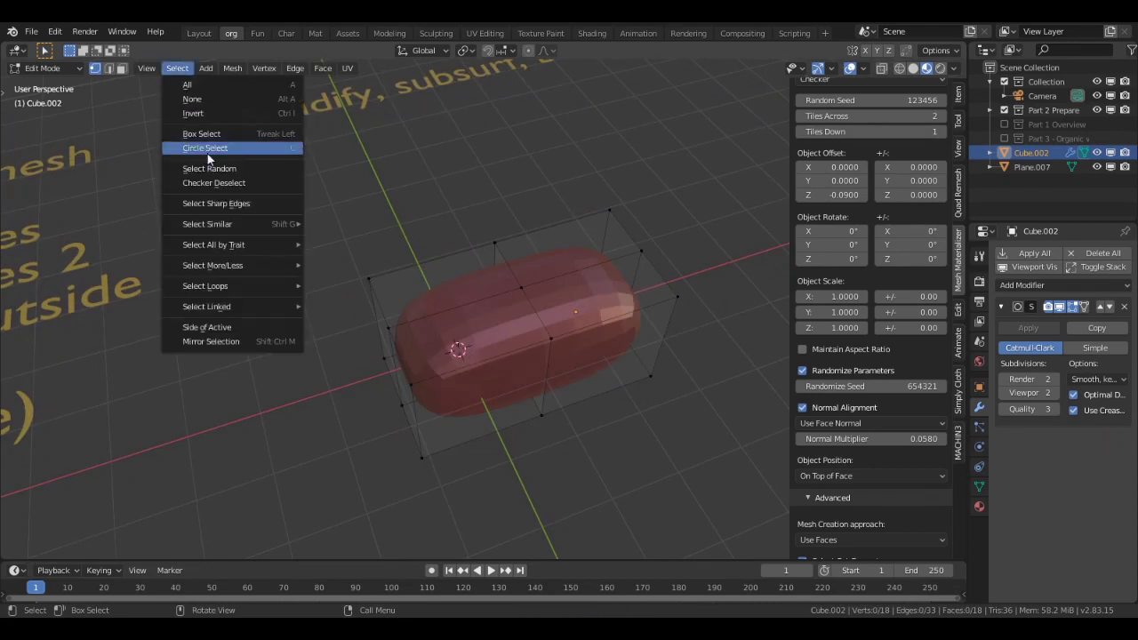
{"action": "mouse_move", "coordinate": [272, 250]}
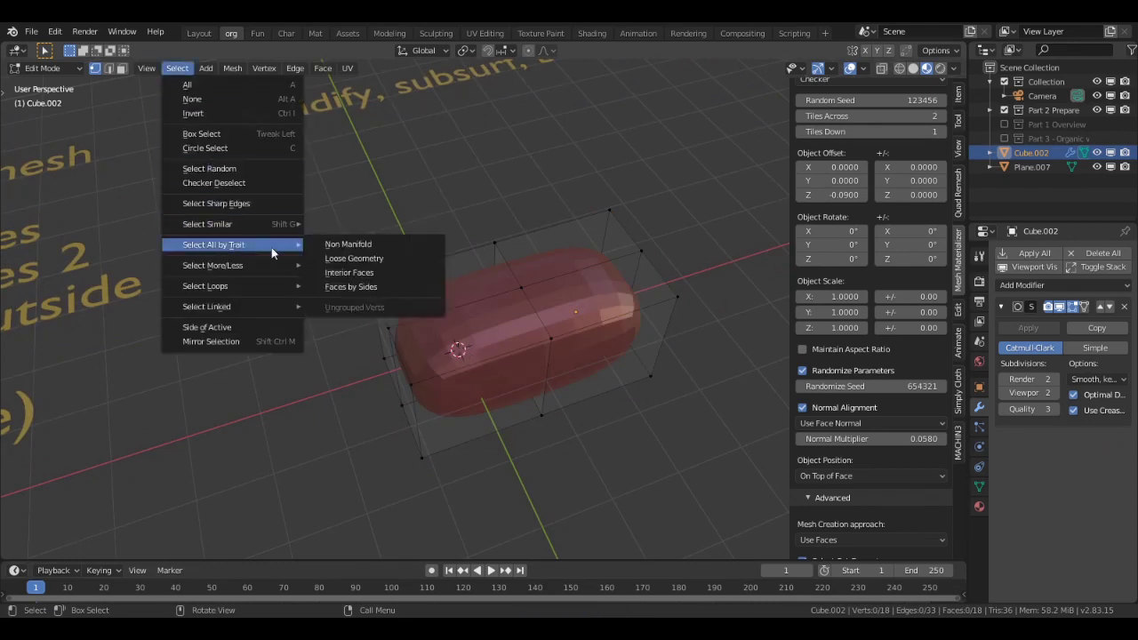
{"action": "left_click", "coordinate": [361, 278]}
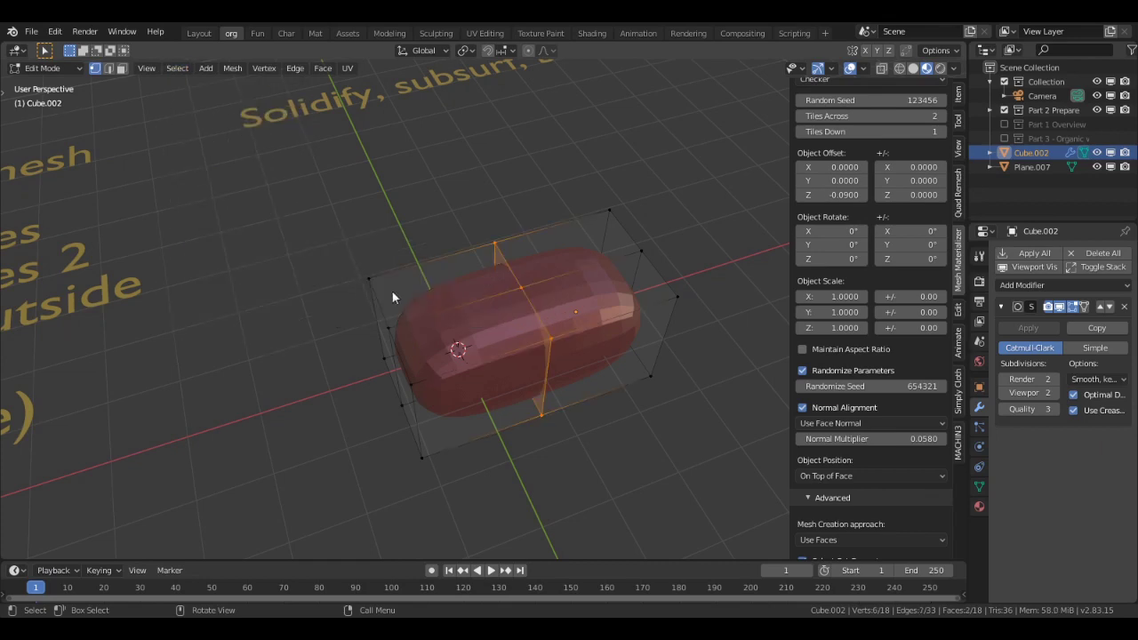
{"action": "key", "text": "x"}
{"action": "left_click", "coordinate": [517, 327]}
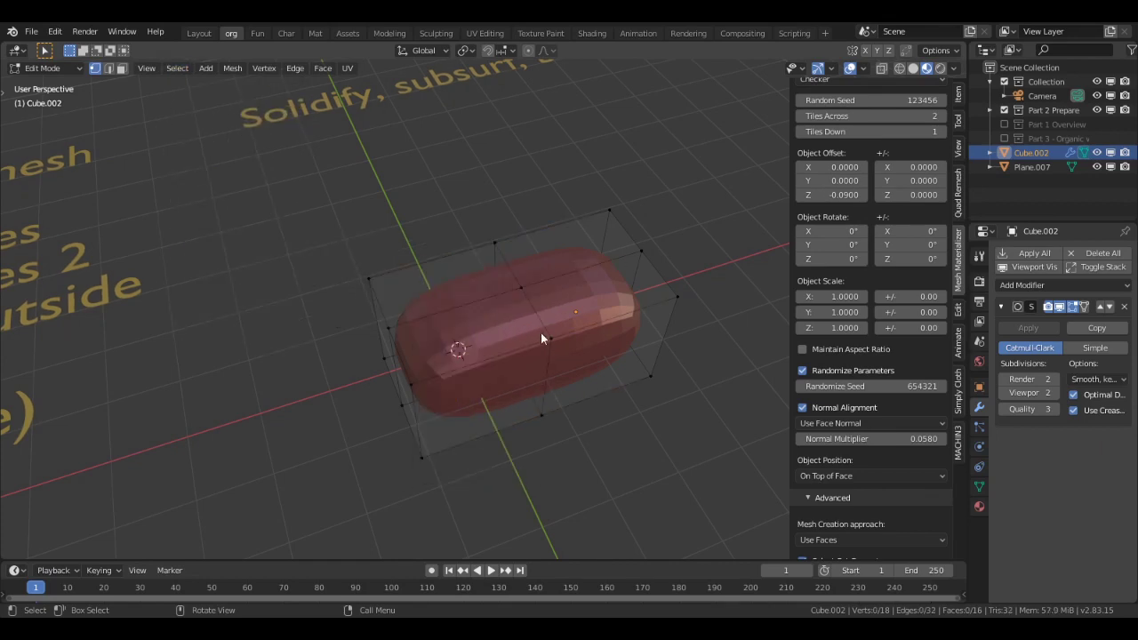
{"action": "key", "text": "Tab"}
{"action": "scroll", "coordinate": [465, 327], "scroll_direction": "down", "scroll_amount": 3}
{"action": "middle_click_drag", "start_coordinate": [465, 326], "coordinate": [534, 342]}
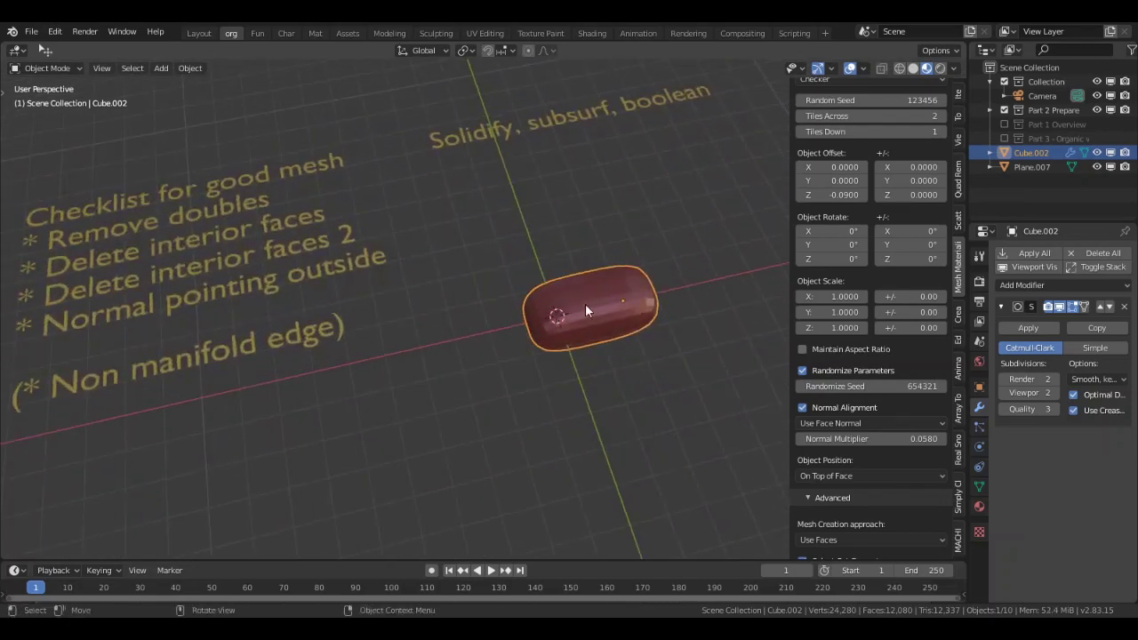
Select the edge loop running lengthwise around the middle of the box in edge select mode
{"action": "key", "text": "Tab"}
{"action": "scroll", "coordinate": [552, 302], "scroll_direction": "up", "scroll_amount": 4}
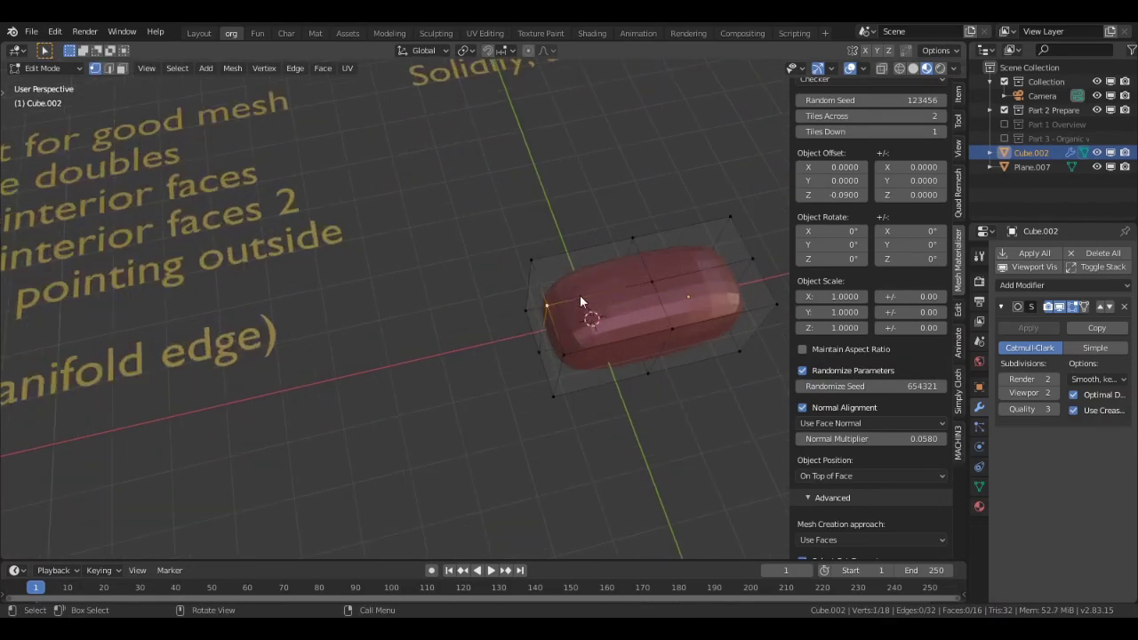
{"action": "key", "text": "2"}
{"action": "left_click", "coordinate": [621, 289]}
{"action": "left_click", "coordinate": [622, 290], "text": "alt"}
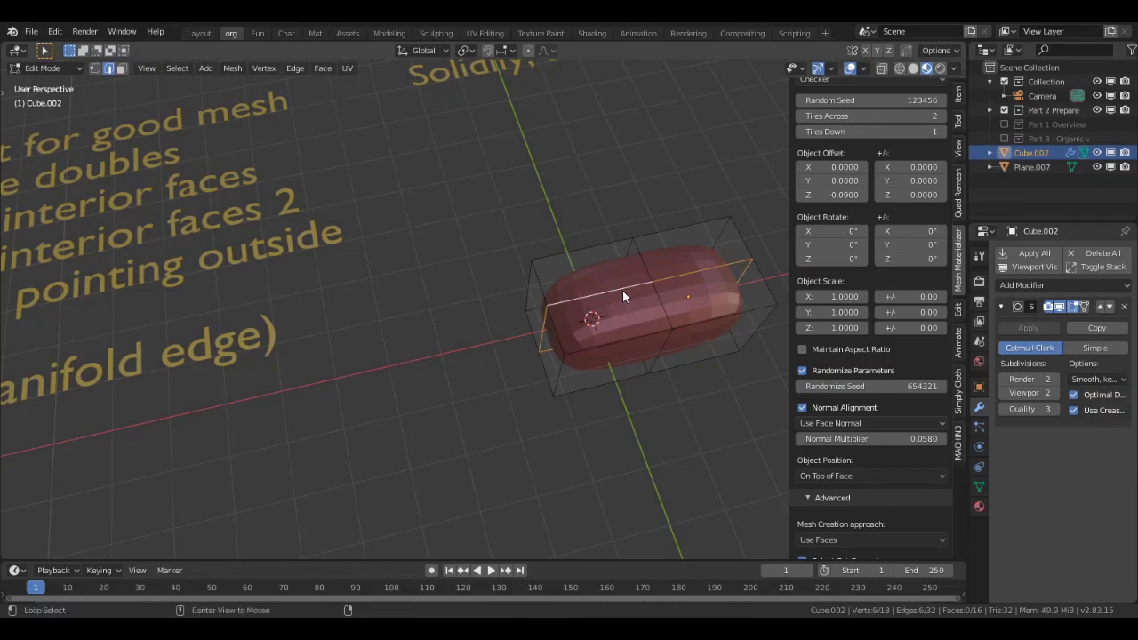
Try deleting the lengthwise loop with the Edges delete option, and undo it
{"action": "key", "text": "x"}
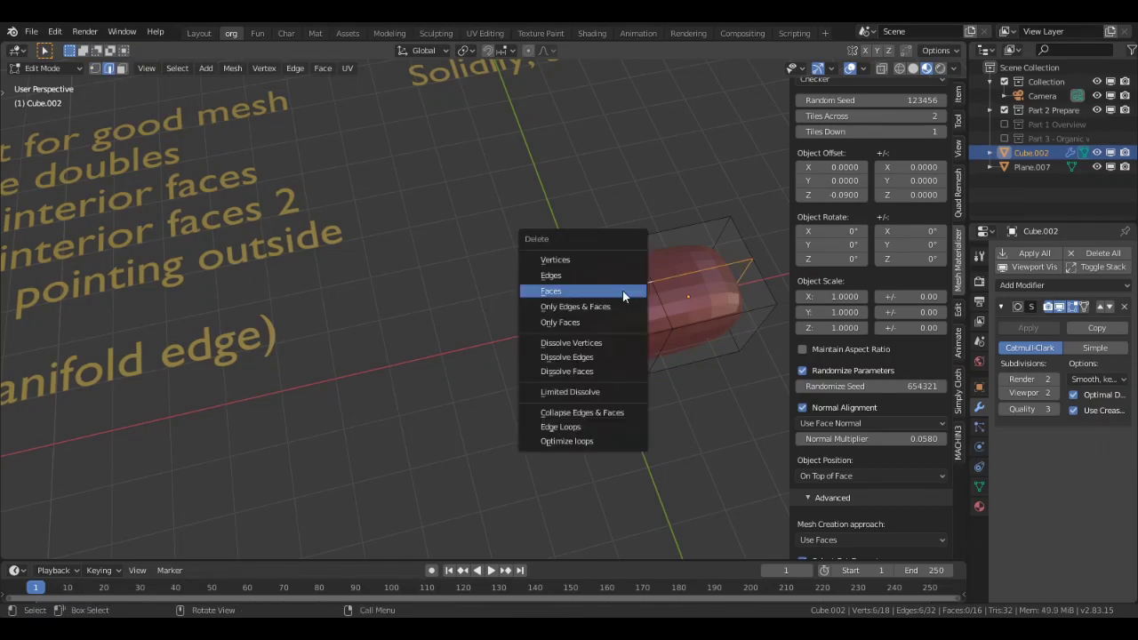
{"action": "left_click", "coordinate": [608, 273]}
{"action": "middle_click_drag", "start_coordinate": [613, 306], "coordinate": [636, 285]}
{"action": "key", "text": "ctrl+z"}
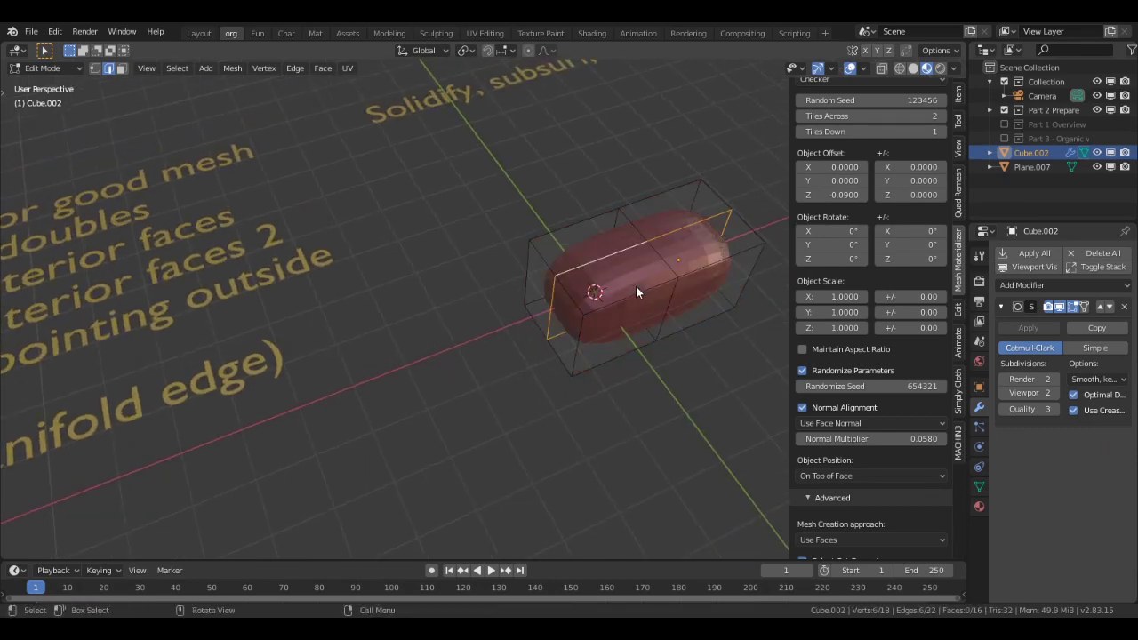
Dissolve the selected lengthwise edge loop and return to Object Mode
{"action": "key", "text": "x"}
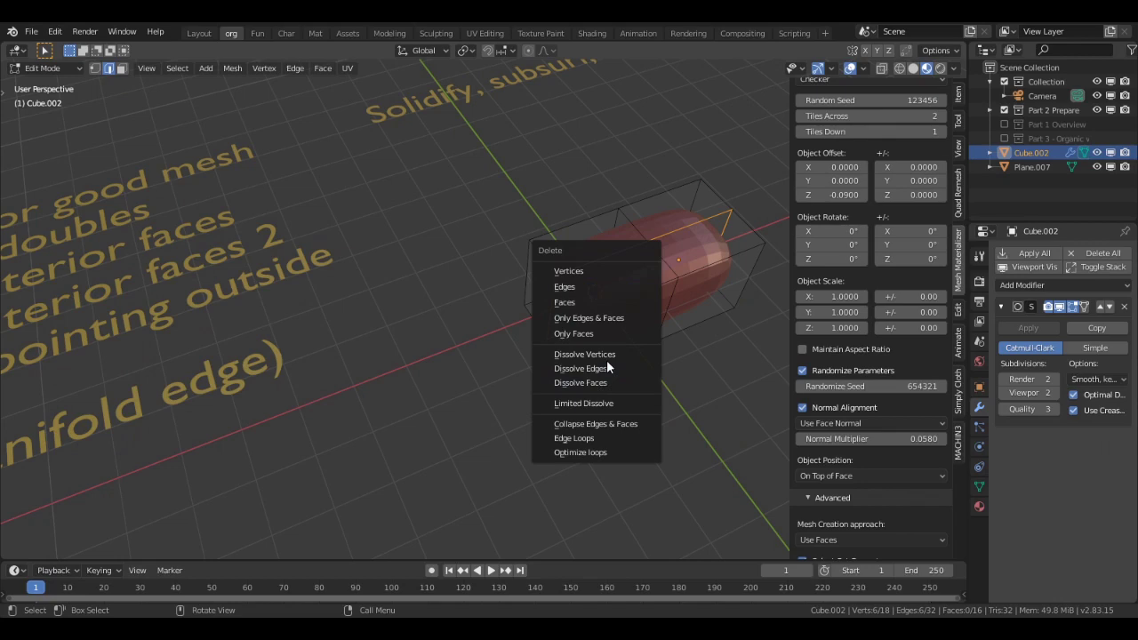
{"action": "left_click", "coordinate": [606, 369]}
{"action": "key", "text": "Tab"}
{"action": "middle_click_drag", "start_coordinate": [592, 360], "coordinate": [429, 359]}
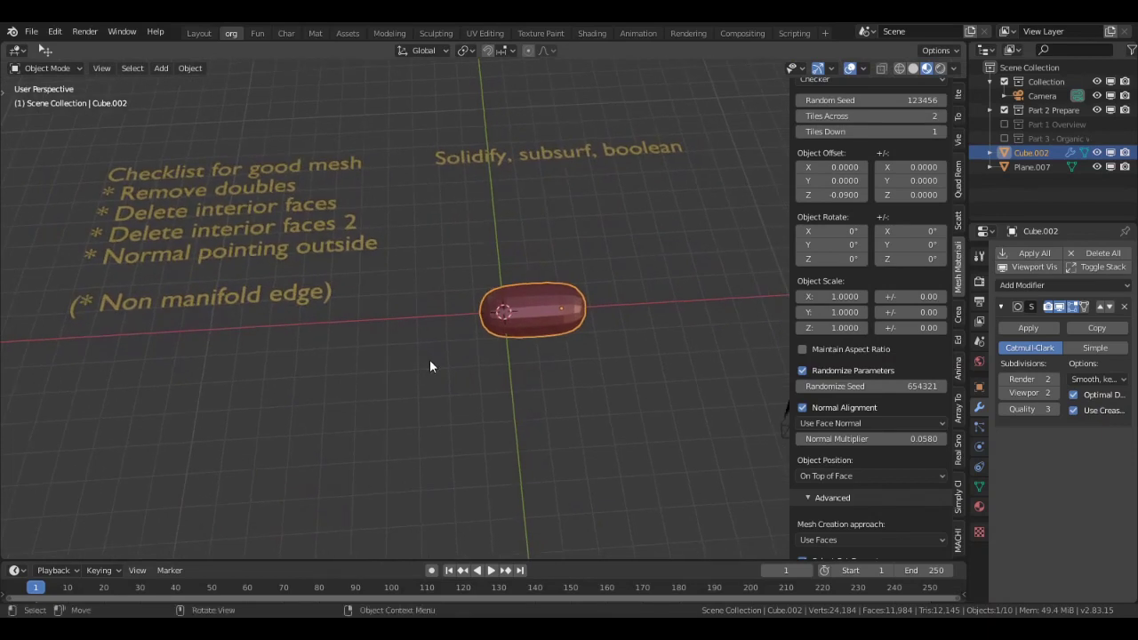
Delete the subdivided box and add a new mesh cube at the origin
{"action": "key", "text": "x"}
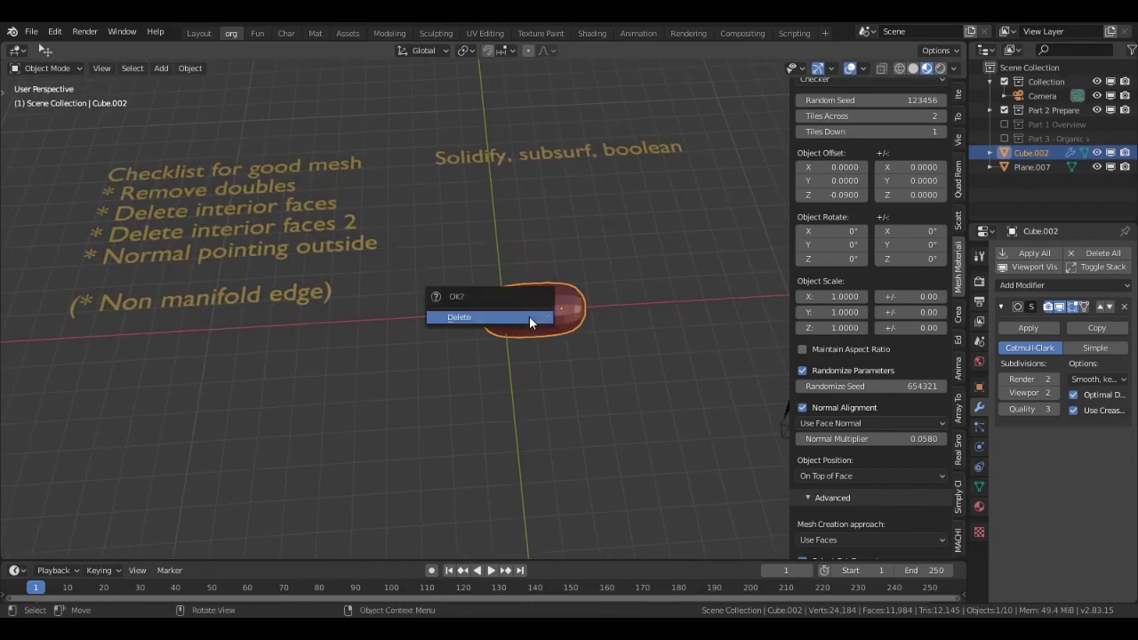
{"action": "left_click", "coordinate": [529, 316]}
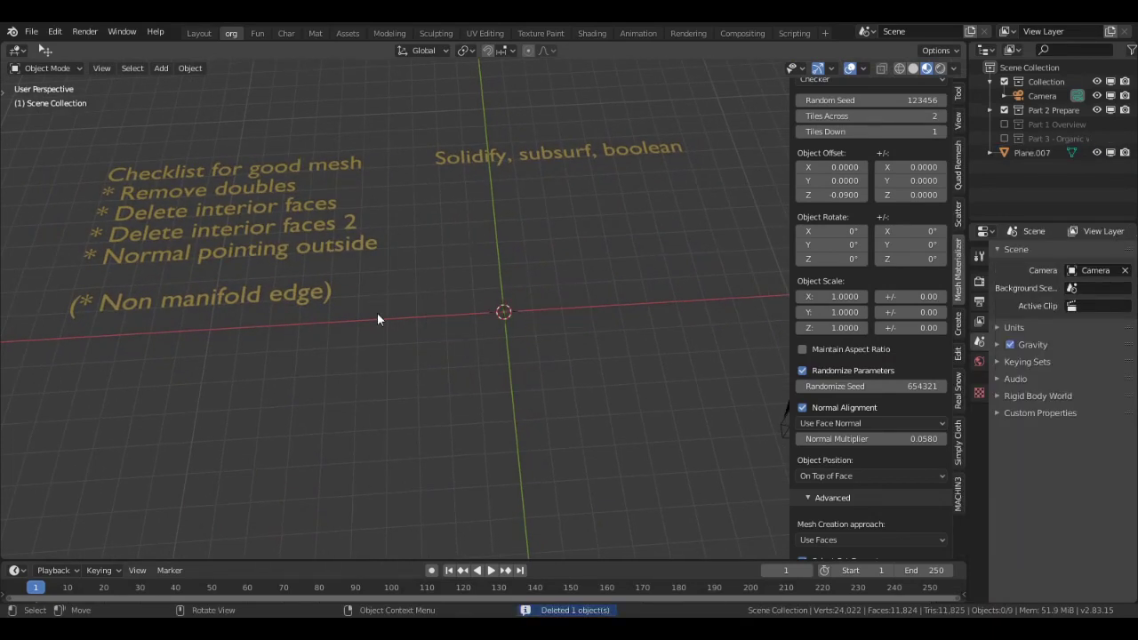
{"action": "key", "text": "shift+a"}
{"action": "key", "text": "Escape"}
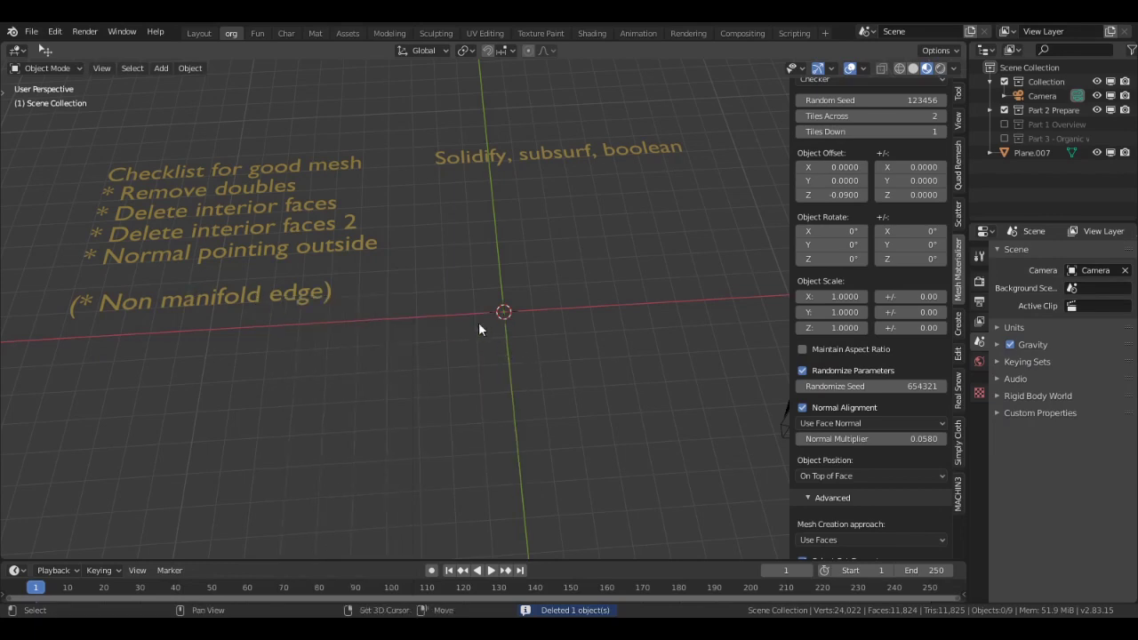
{"action": "key", "text": "shift+a"}
{"action": "mouse_move", "coordinate": [478, 323]}
{"action": "left_click", "coordinate": [525, 336]}
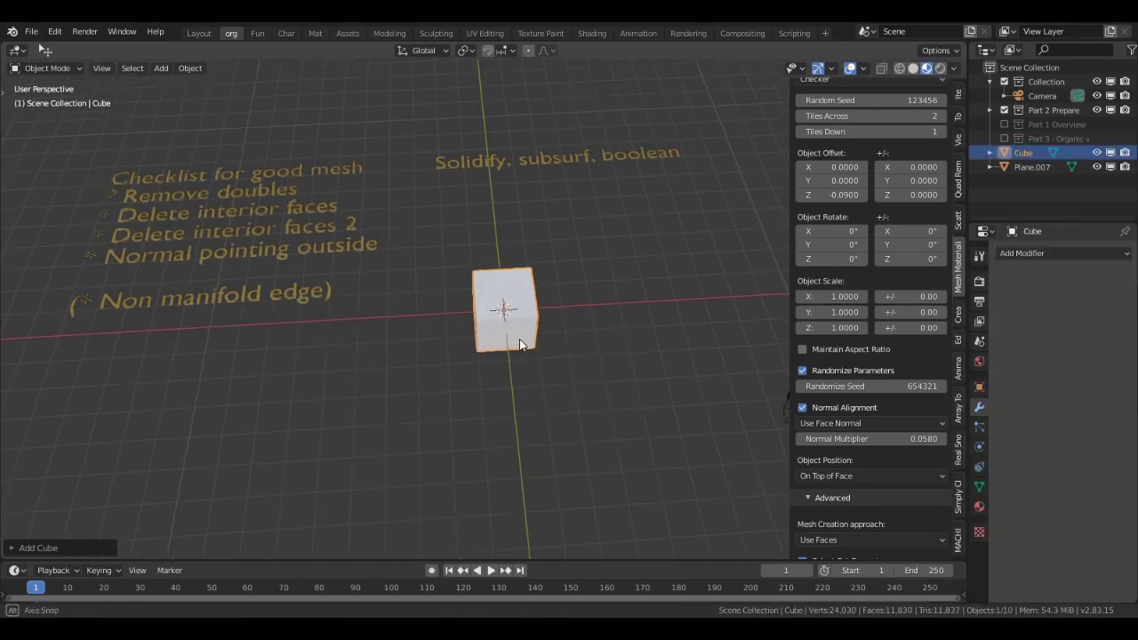
{"action": "middle_click_drag", "start_coordinate": [520, 340], "coordinate": [524, 346]}
Duplicate the cube diagonally so both cubes meet along one vertical edge, and join them into one object
{"action": "key", "text": "shift+d"}
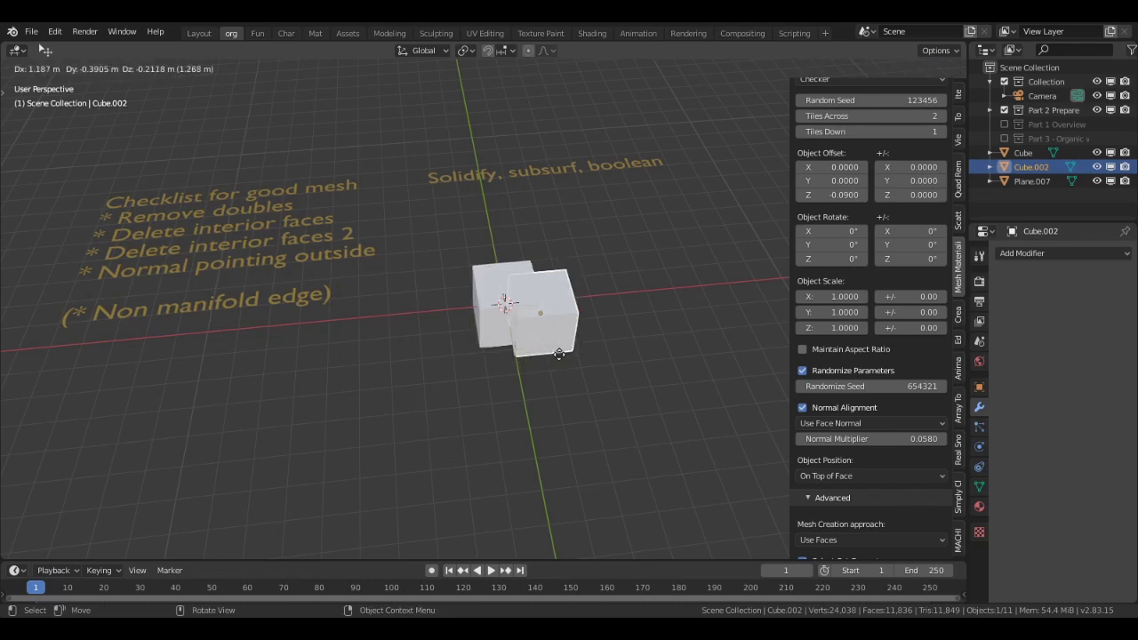
{"action": "left_click", "coordinate": [592, 370]}
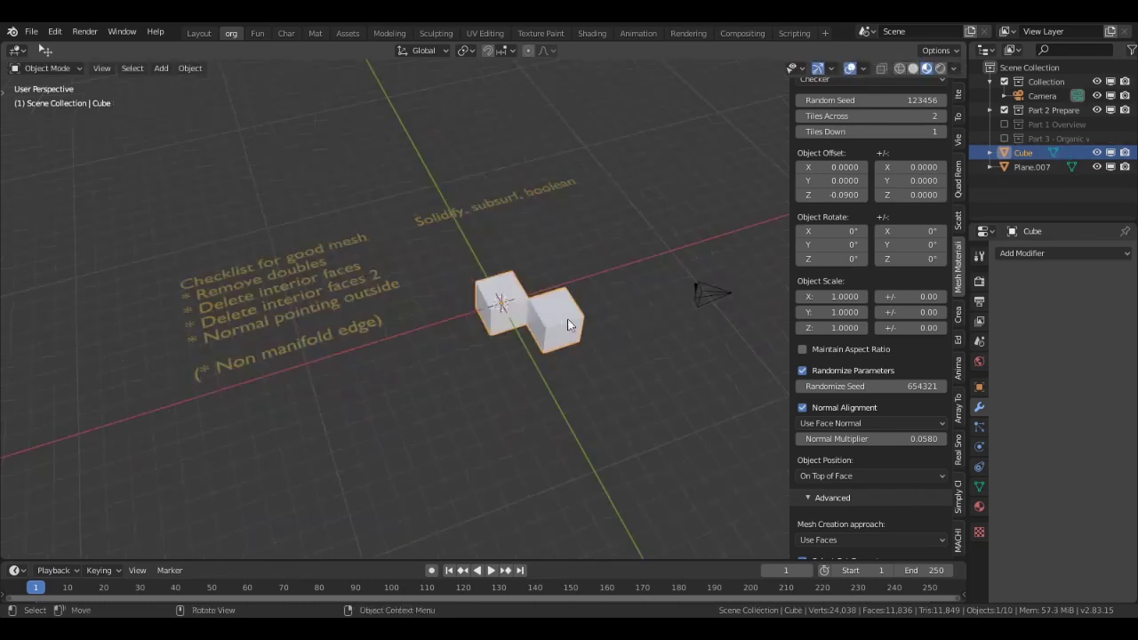
{"action": "left_click", "coordinate": [1060, 255]}
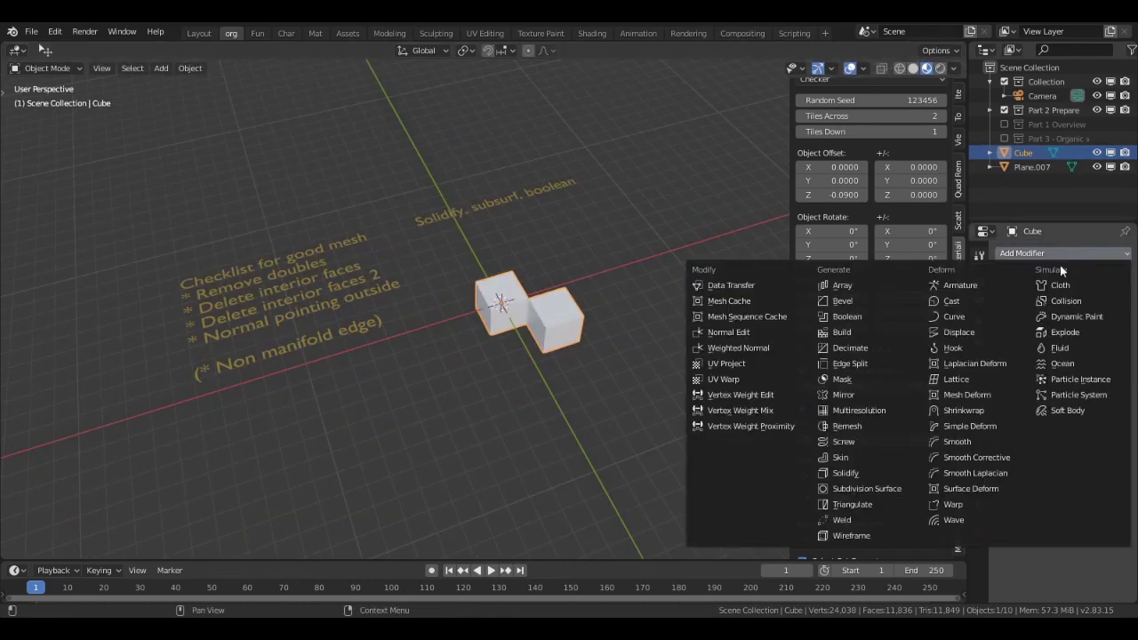
Merge all vertices of the joined cubes by distance to weld their shared edge
{"action": "key", "text": "Tab"}
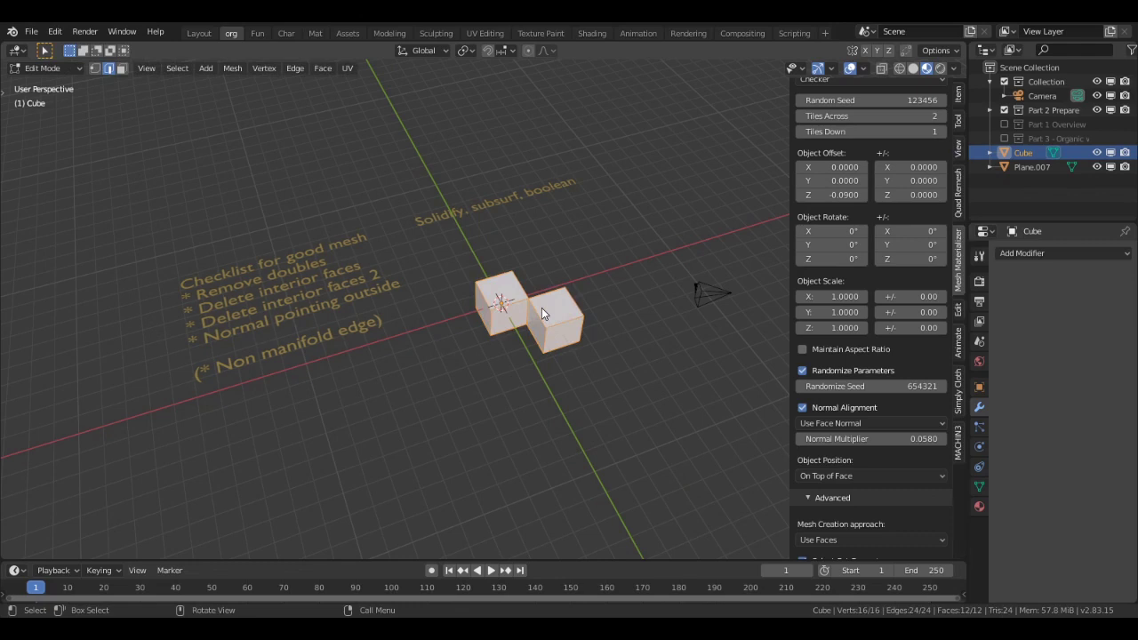
{"action": "key", "text": "F3"}
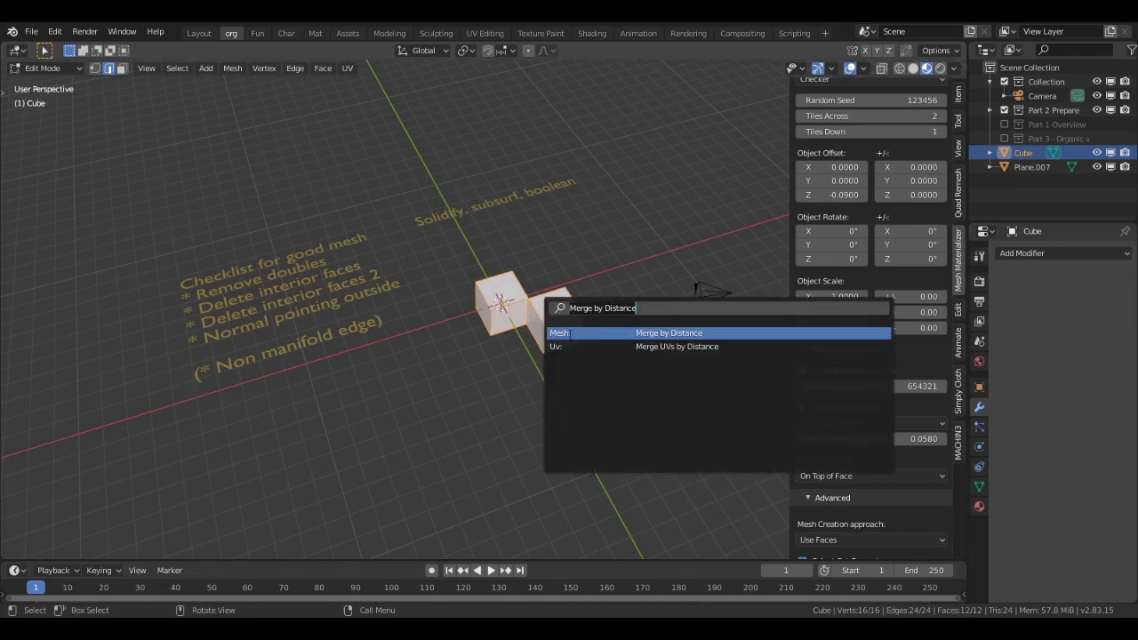
{"action": "key", "text": "Return"}
{"action": "key", "text": "Tab"}
{"action": "scroll", "coordinate": [543, 331], "scroll_direction": "up", "scroll_amount": 2}
{"action": "middle_click_drag", "start_coordinate": [543, 332], "coordinate": [562, 308]}
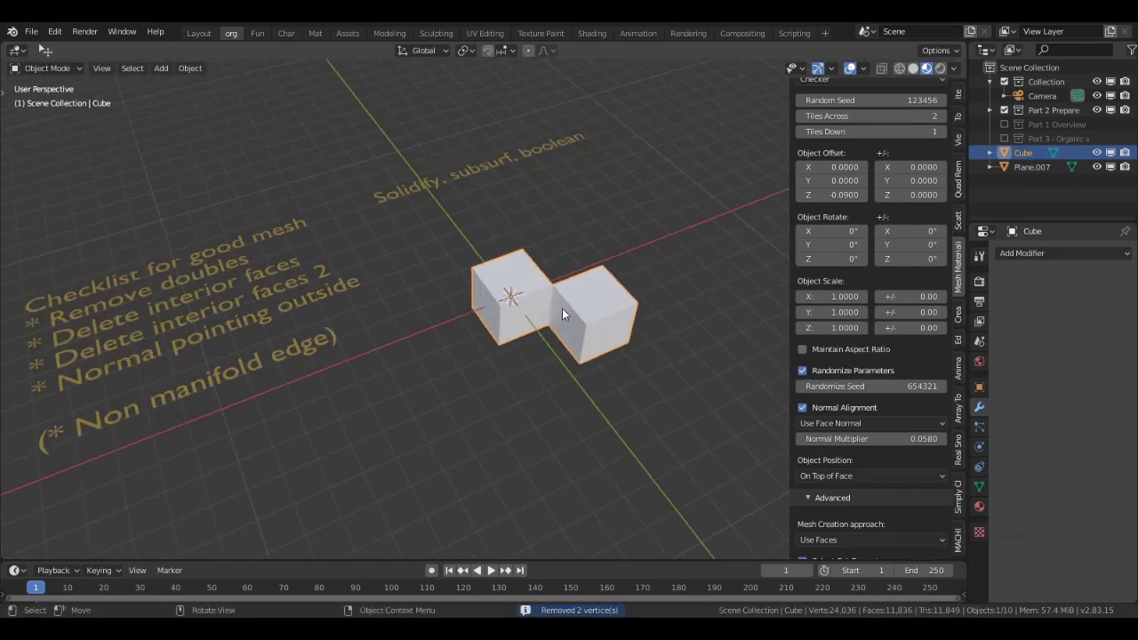
Assign the existing dark red "Material" to the joined cubes
{"action": "left_click", "coordinate": [979, 506]}
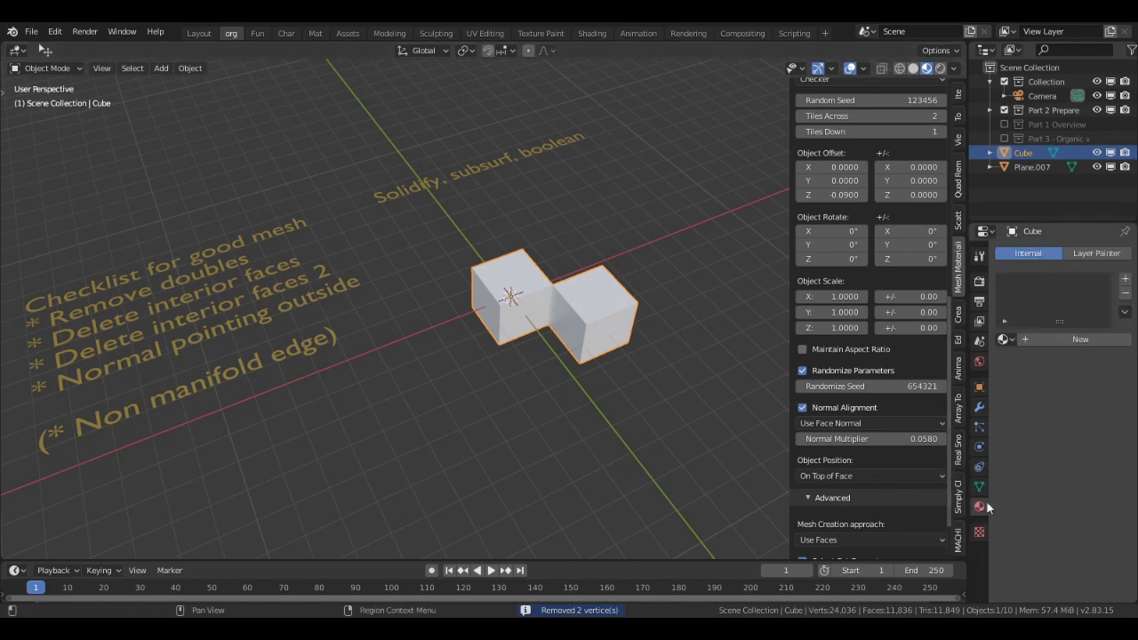
{"action": "left_click", "coordinate": [1003, 338]}
{"action": "left_click", "coordinate": [876, 374]}
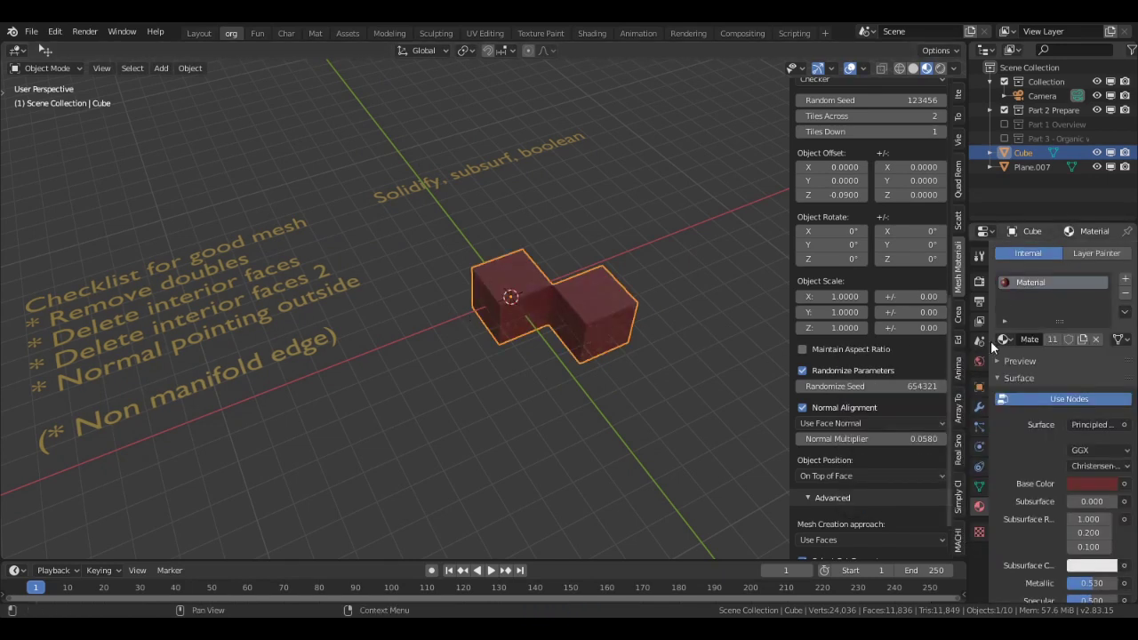
Add a Subdivision Surface modifier to the joined cubes and inspect the shading at the shared edge
{"action": "left_click", "coordinate": [980, 406]}
{"action": "left_click", "coordinate": [1012, 258]}
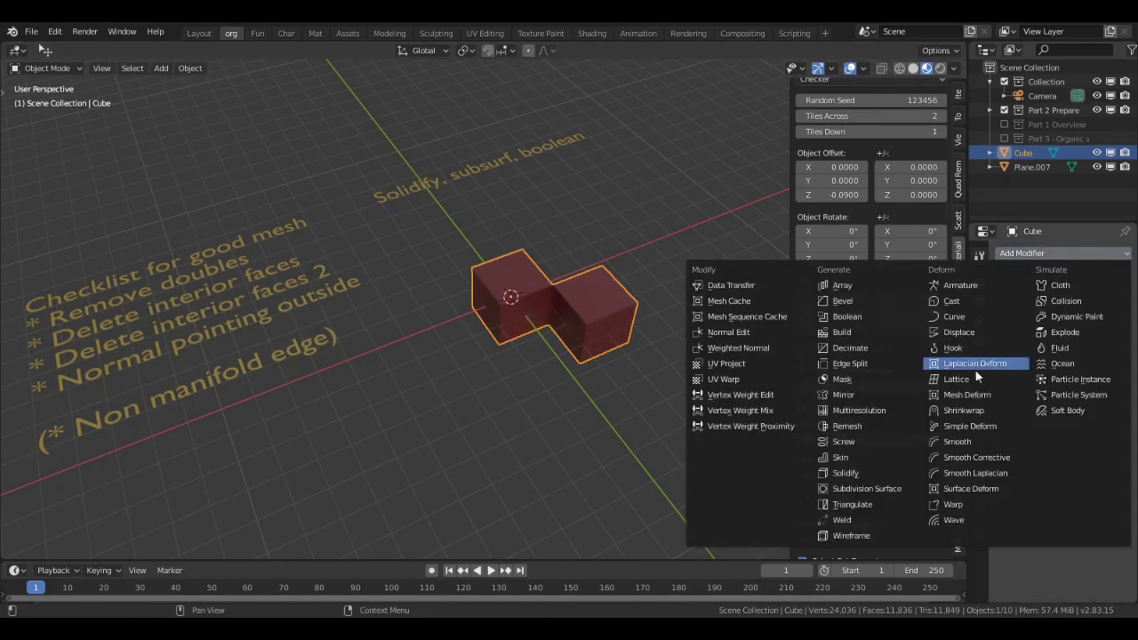
{"action": "left_click", "coordinate": [875, 482]}
{"action": "scroll", "coordinate": [597, 322], "scroll_direction": "up", "scroll_amount": 1}
{"action": "mouse_move", "coordinate": [598, 321]}
{"action": "middle_mouse_down"}
{"action": "mouse_move", "coordinate": [437, 287]}
{"action": "mouse_move", "coordinate": [509, 291]}
{"action": "mouse_move", "coordinate": [595, 332]}
{"action": "middle_mouse_up"}
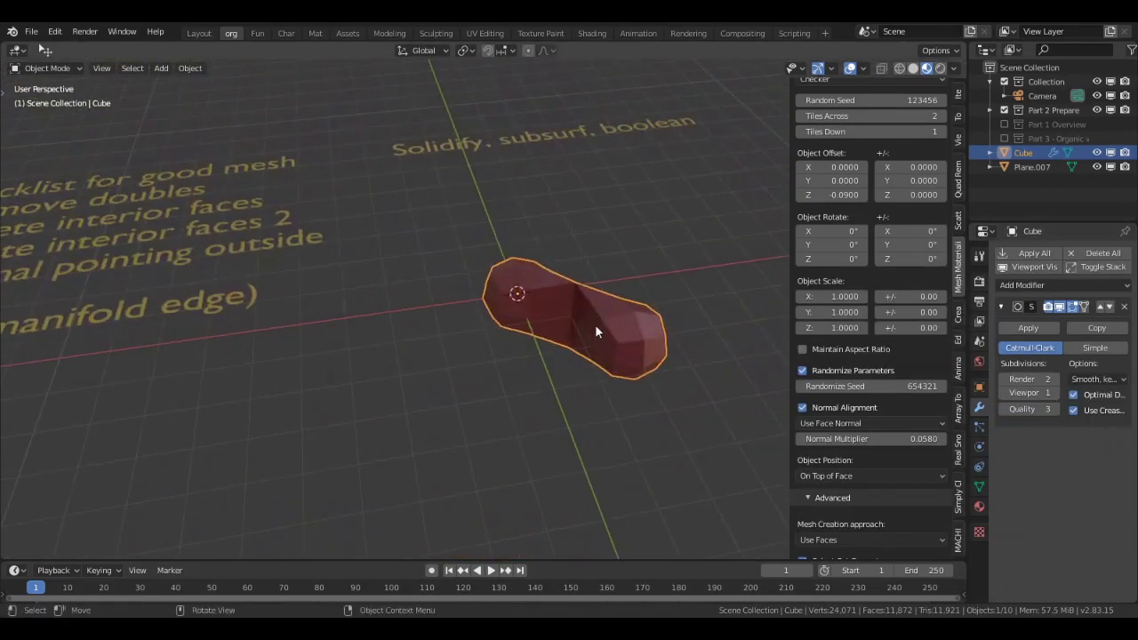
Delete the subdivided cubes and add a new mesh cube at the origin
{"action": "key", "text": "x"}
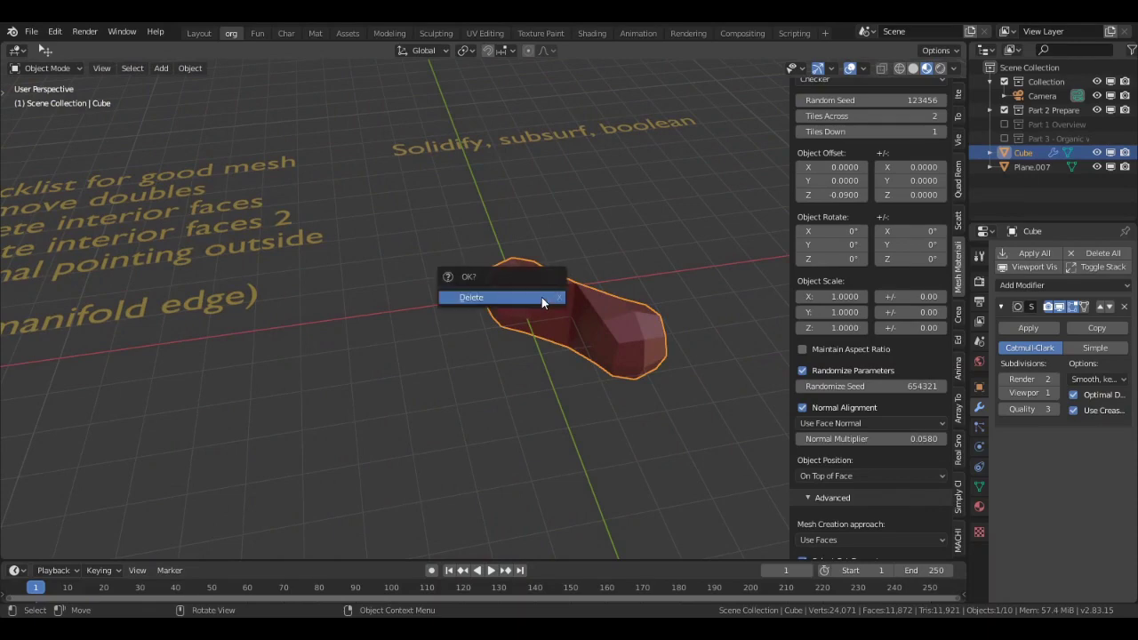
{"action": "left_click", "coordinate": [541, 297]}
{"action": "scroll", "coordinate": [534, 306], "scroll_direction": "down", "scroll_amount": 1}
{"action": "key", "text": "shift+a"}
{"action": "middle_click_drag", "start_coordinate": [516, 320], "coordinate": [450, 296]}
{"action": "mouse_move", "coordinate": [489, 328]}
{"action": "left_click", "coordinate": [564, 341]}
{"action": "scroll", "coordinate": [472, 314], "scroll_direction": "up", "scroll_amount": 3}
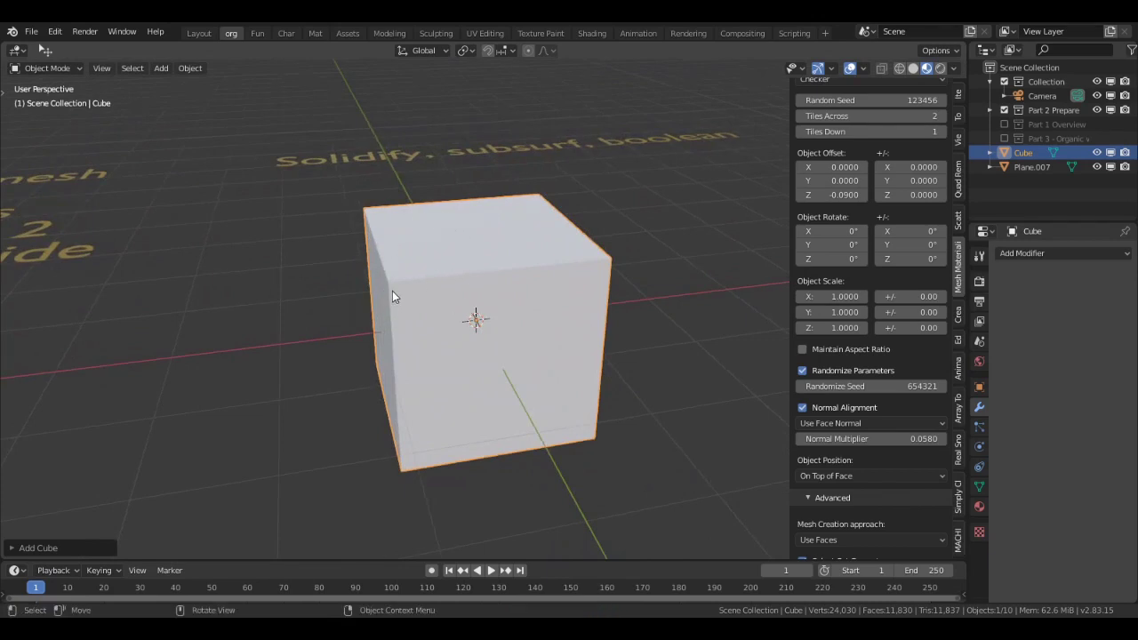
Look at the new cube from several sides and delete it
{"action": "mouse_move", "coordinate": [392, 291]}
{"action": "middle_mouse_down"}
{"action": "mouse_move", "coordinate": [439, 299]}
{"action": "mouse_move", "coordinate": [371, 294]}
{"action": "middle_mouse_up"}
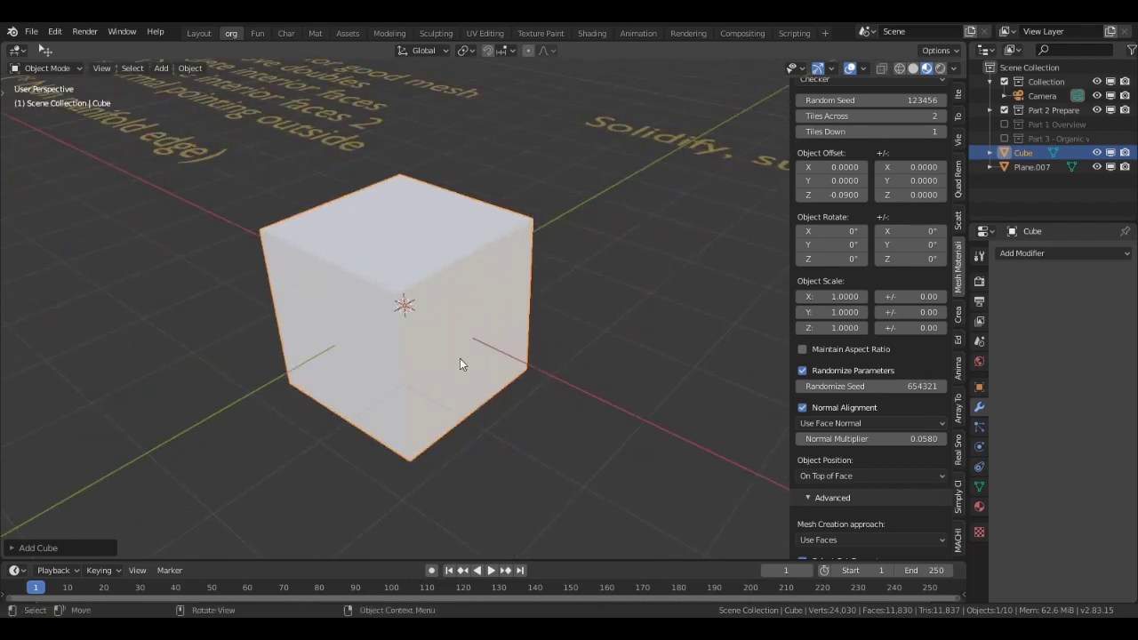
{"action": "middle_click_drag", "start_coordinate": [441, 323], "coordinate": [407, 304]}
{"action": "key", "text": "x"}
{"action": "left_click", "coordinate": [457, 315]}
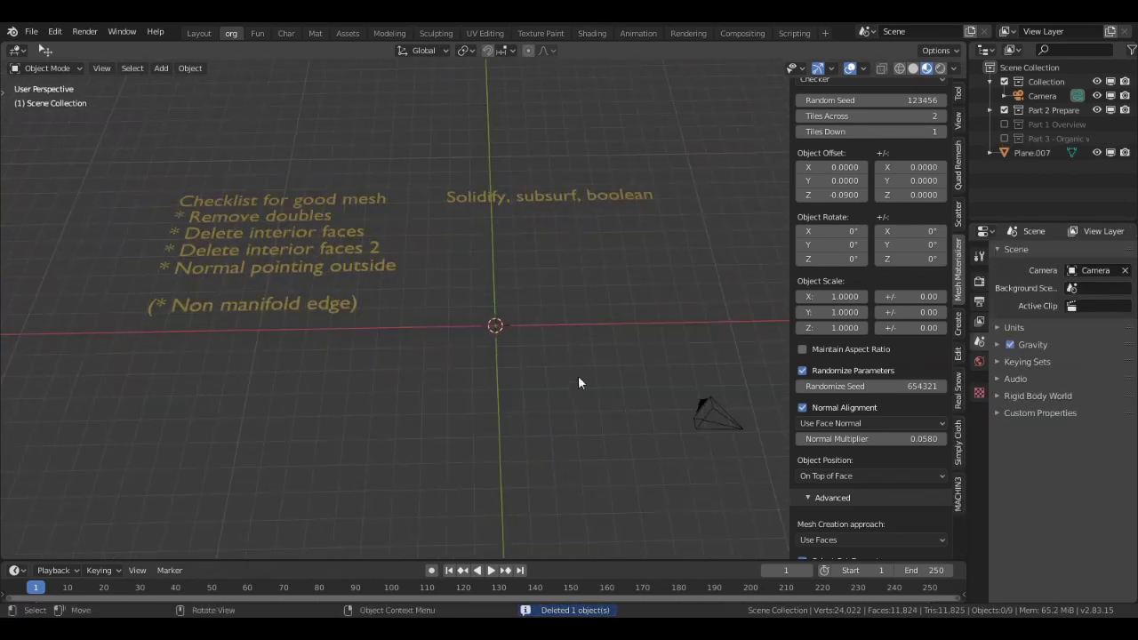
Exclude the Part 2 Prepare collection, enable the Part 3 - Organic collection, and look over its reference image and meshes
{"action": "left_click", "coordinate": [1005, 110]}
{"action": "left_click", "coordinate": [1005, 139]}
{"action": "middle_click_drag", "start_coordinate": [641, 231], "coordinate": [547, 222]}
{"action": "scroll", "coordinate": [690, 198], "scroll_direction": "up", "scroll_amount": 2}
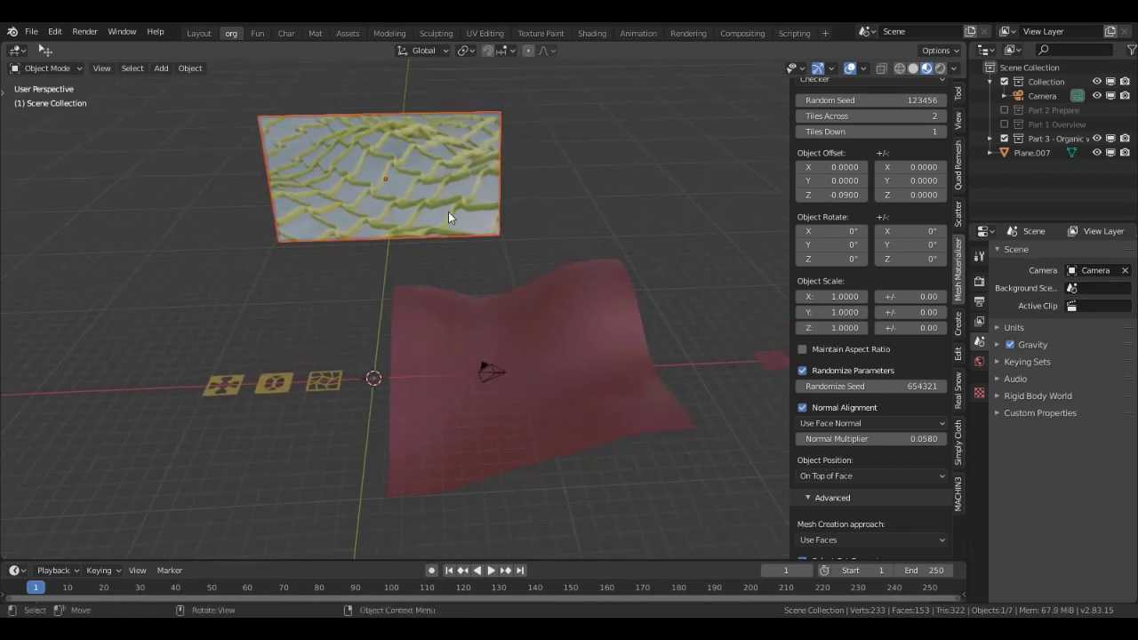
{"action": "middle_click_drag", "start_coordinate": [445, 216], "coordinate": [491, 232]}
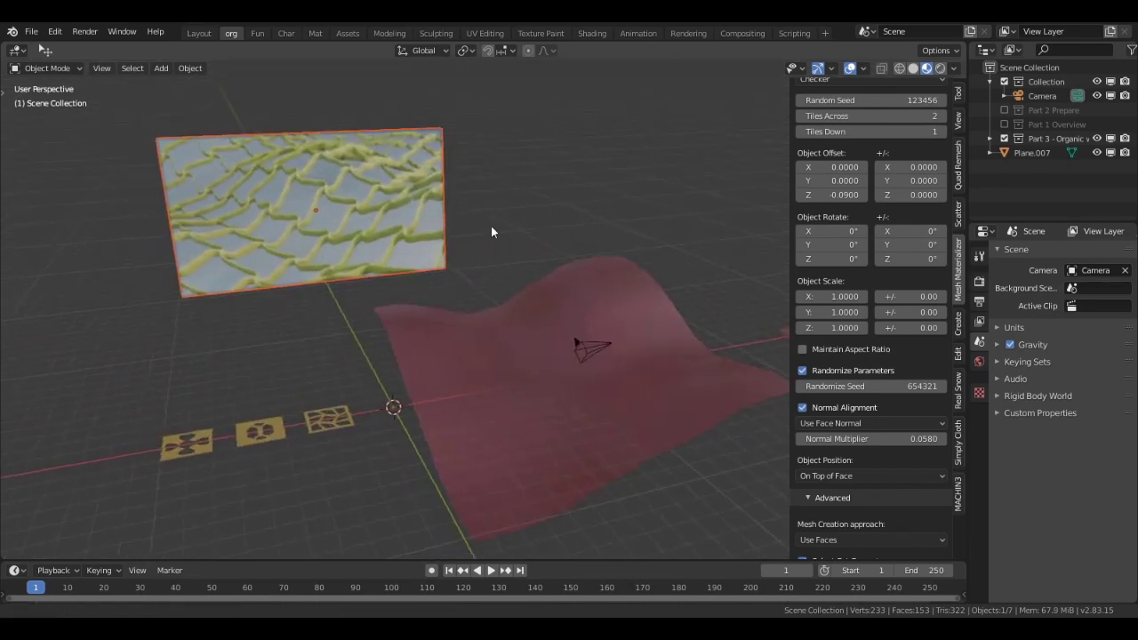
{"action": "scroll", "coordinate": [485, 236], "scroll_direction": "up", "scroll_amount": 3}
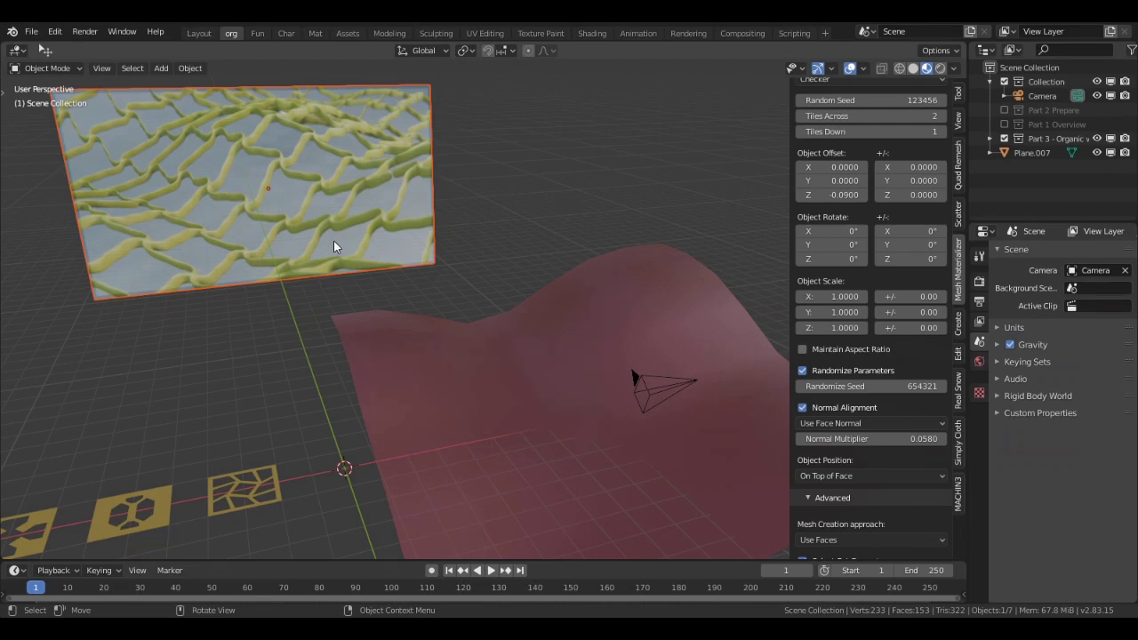
{"action": "scroll", "coordinate": [324, 293], "scroll_direction": "down", "scroll_amount": 3}
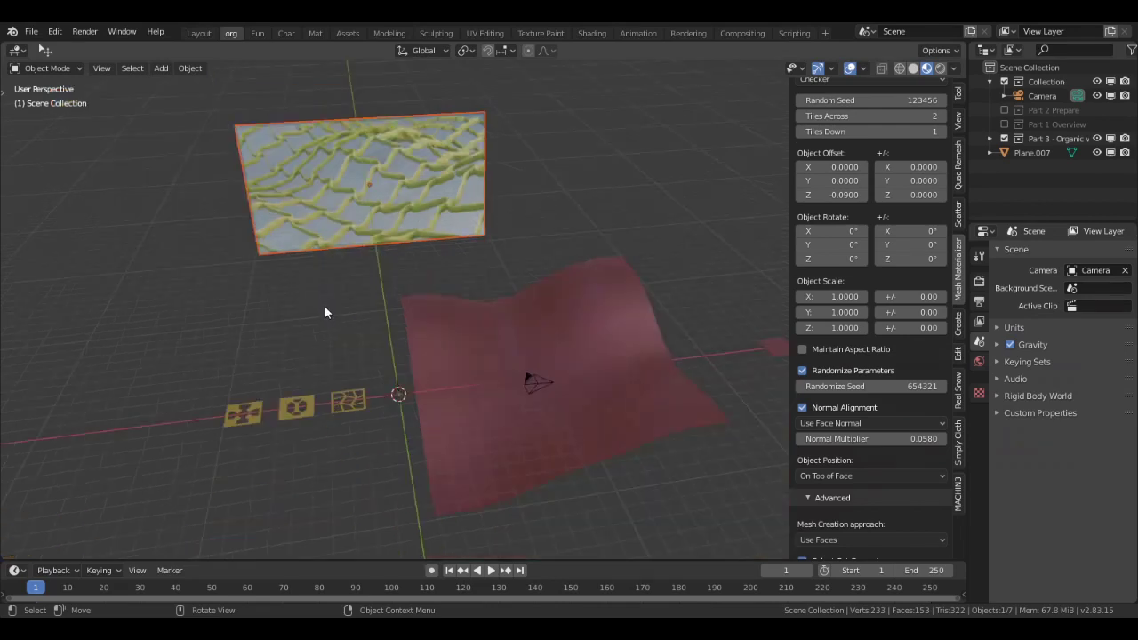
Select the large wavy red plane and review the Mesh Materializer settings down to the Advanced options
{"action": "mouse_move", "coordinate": [490, 354]}
{"action": "middle_mouse_down", "text": "shift"}
{"action": "mouse_move", "coordinate": [396, 330]}
{"action": "mouse_move", "coordinate": [388, 305]}
{"action": "mouse_move", "coordinate": [499, 345]}
{"action": "middle_mouse_up", "text": "shift"}
{"action": "scroll", "coordinate": [401, 326], "scroll_direction": "up", "scroll_amount": 2}
{"action": "left_click", "coordinate": [406, 336]}
{"action": "scroll", "coordinate": [415, 323], "scroll_direction": "down", "scroll_amount": 2}
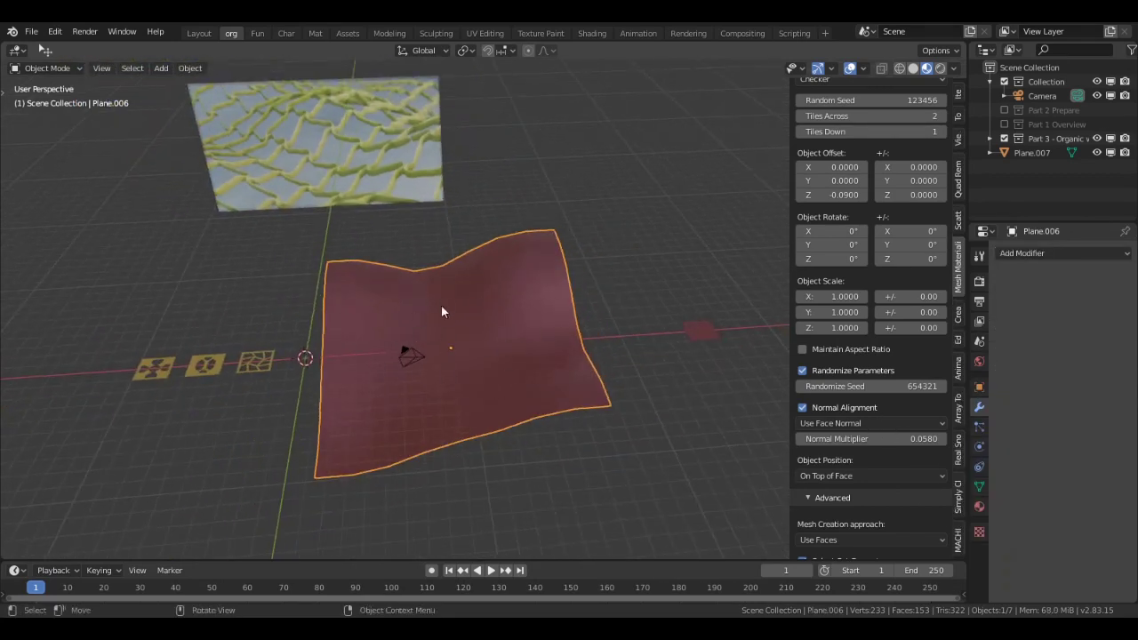
{"action": "scroll", "coordinate": [871, 463], "scroll_direction": "up", "scroll_amount": 6}
{"action": "scroll", "coordinate": [877, 510], "scroll_direction": "down", "scroll_amount": 8}
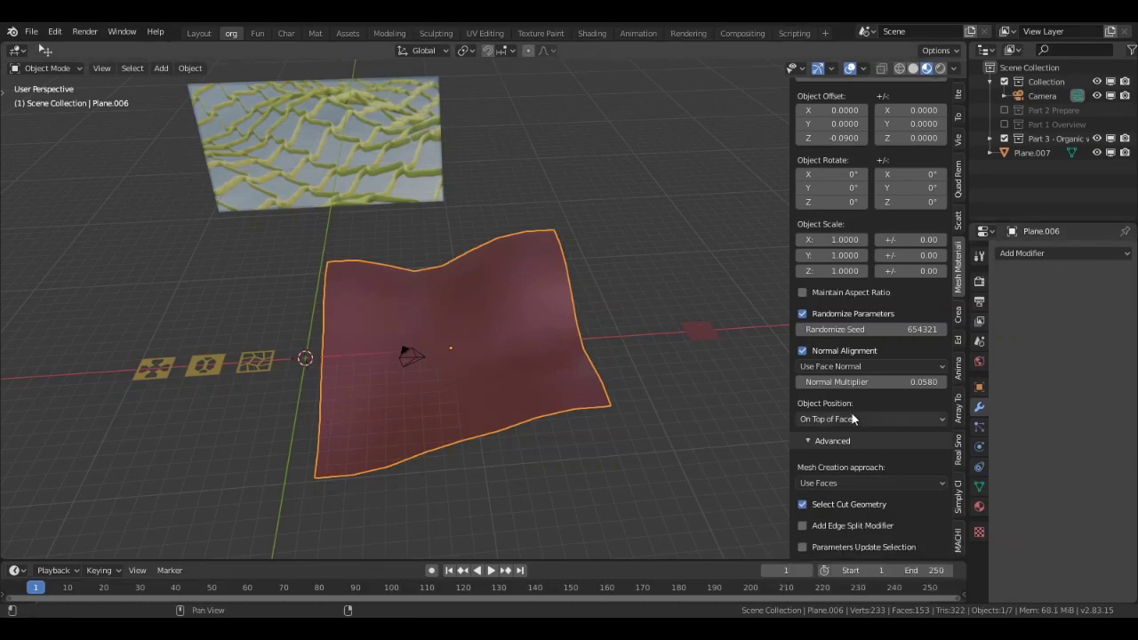
Set Tiles Across to 1 and remove Plane.001 from the Mesh Materializer source objects
{"action": "scroll", "coordinate": [864, 344], "scroll_direction": "up", "scroll_amount": 7}
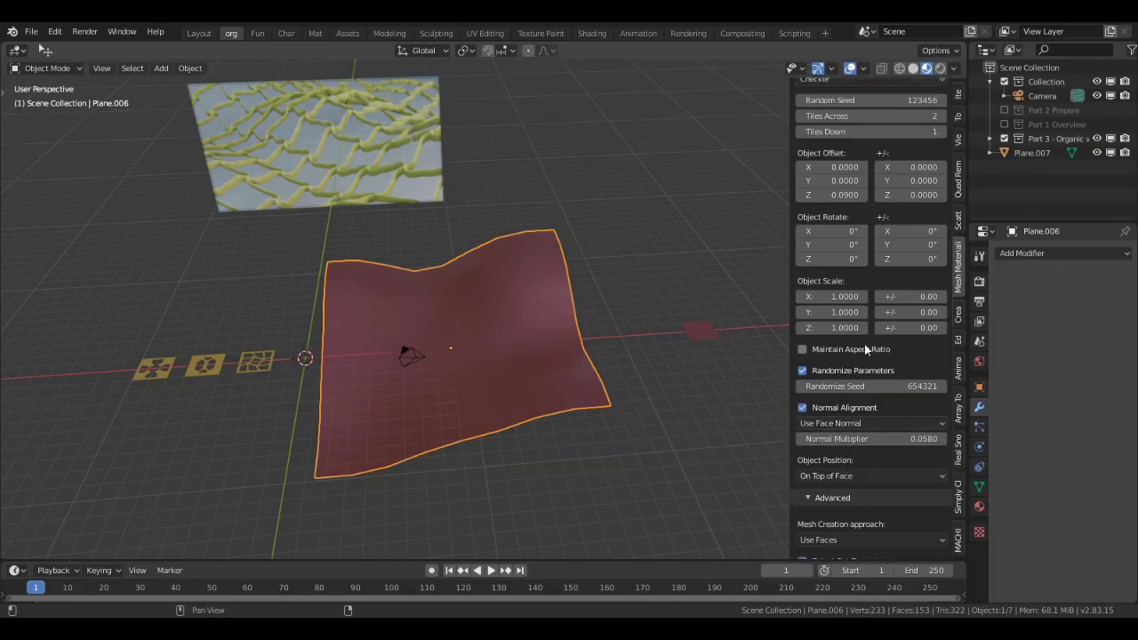
{"action": "left_click", "coordinate": [802, 315]}
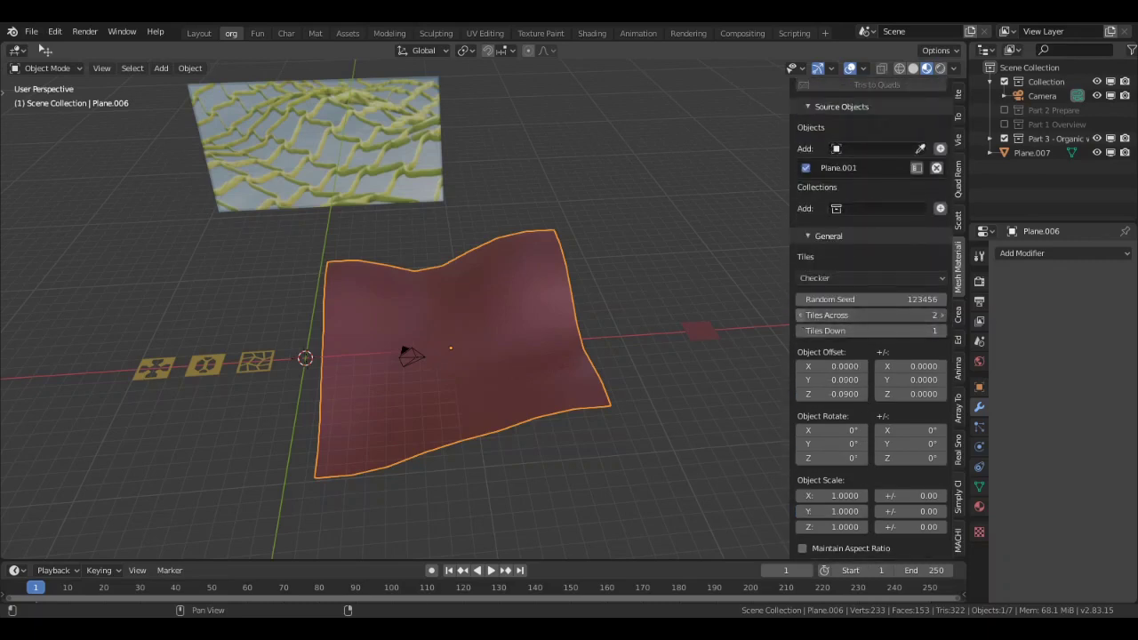
{"action": "scroll", "coordinate": [896, 318], "scroll_direction": "up", "scroll_amount": 2}
{"action": "left_click", "coordinate": [937, 254]}
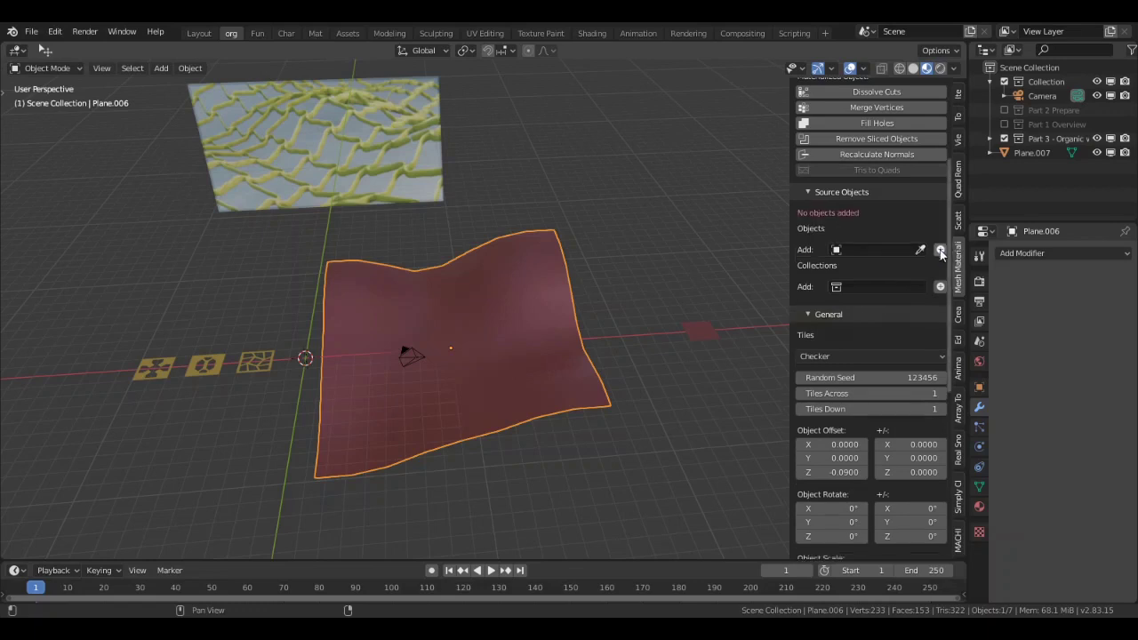
{"action": "left_click", "coordinate": [941, 252]}
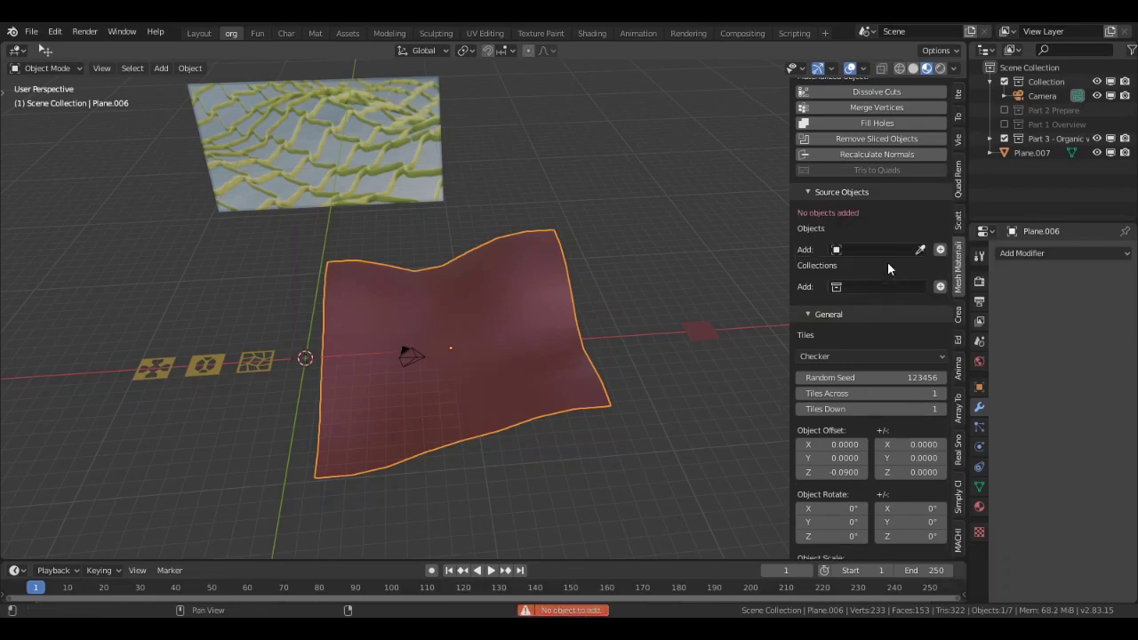
Pick the small tile mesh nearest the wavy plane, Plane.003, and add it as a Mesh Materializer source object
{"action": "left_click", "coordinate": [922, 252]}
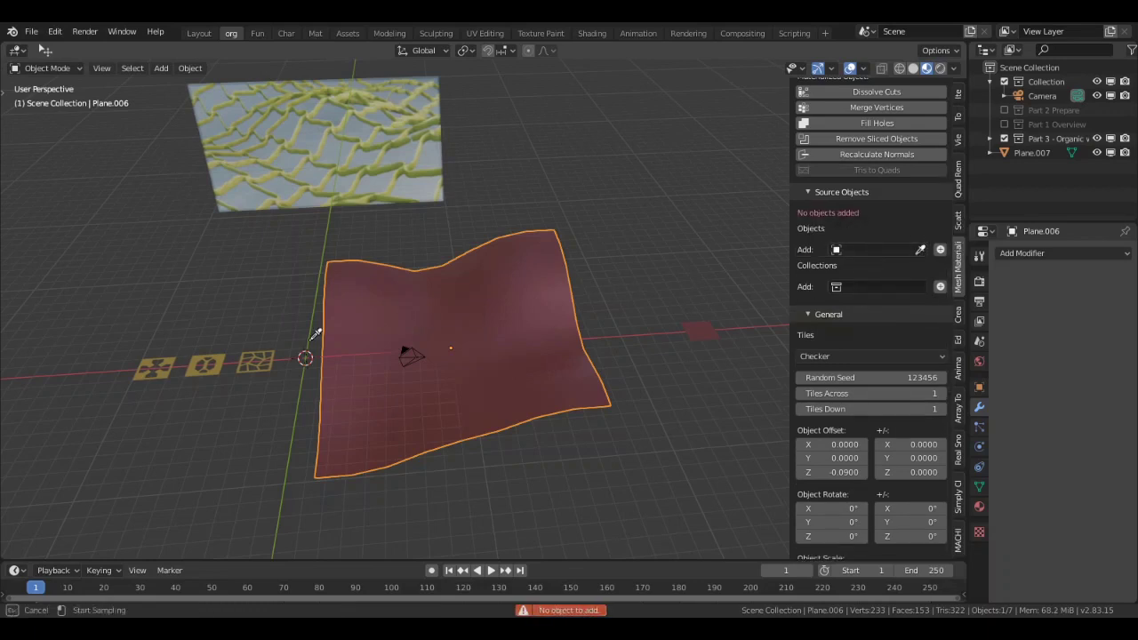
{"action": "left_click", "coordinate": [255, 359]}
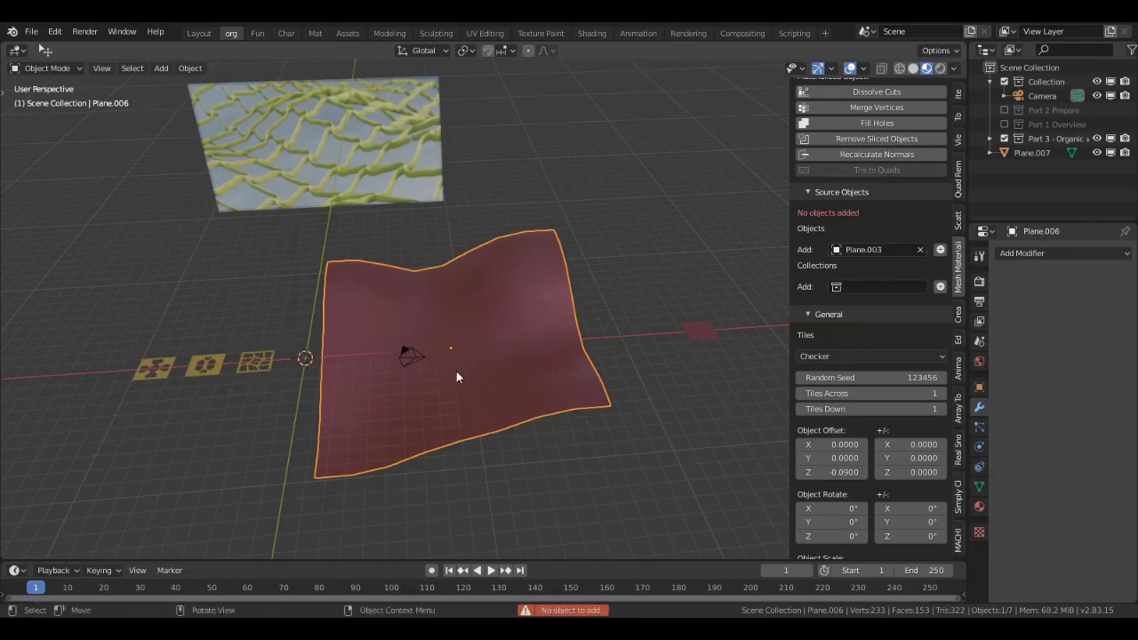
{"action": "left_click", "coordinate": [940, 250]}
{"action": "scroll", "coordinate": [843, 238], "scroll_direction": "up", "scroll_amount": 3}
{"action": "scroll", "coordinate": [843, 238], "scroll_direction": "up", "scroll_amount": 2}
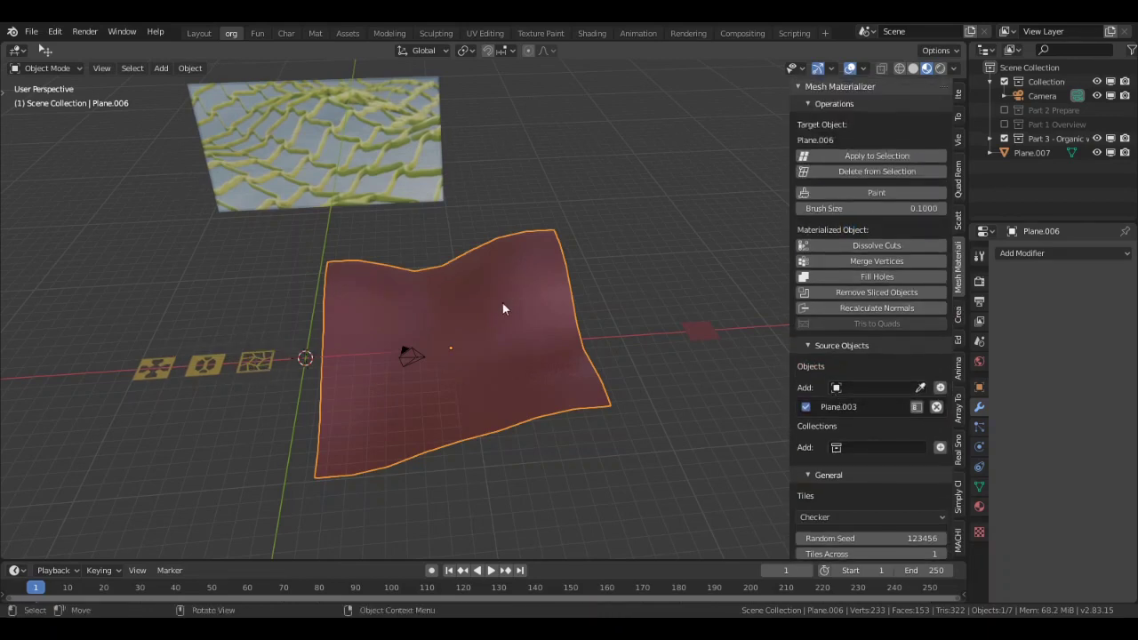
Reset the UV mapping of all faces of the wavy red plane and return to Object Mode
{"action": "key", "text": "Tab"}
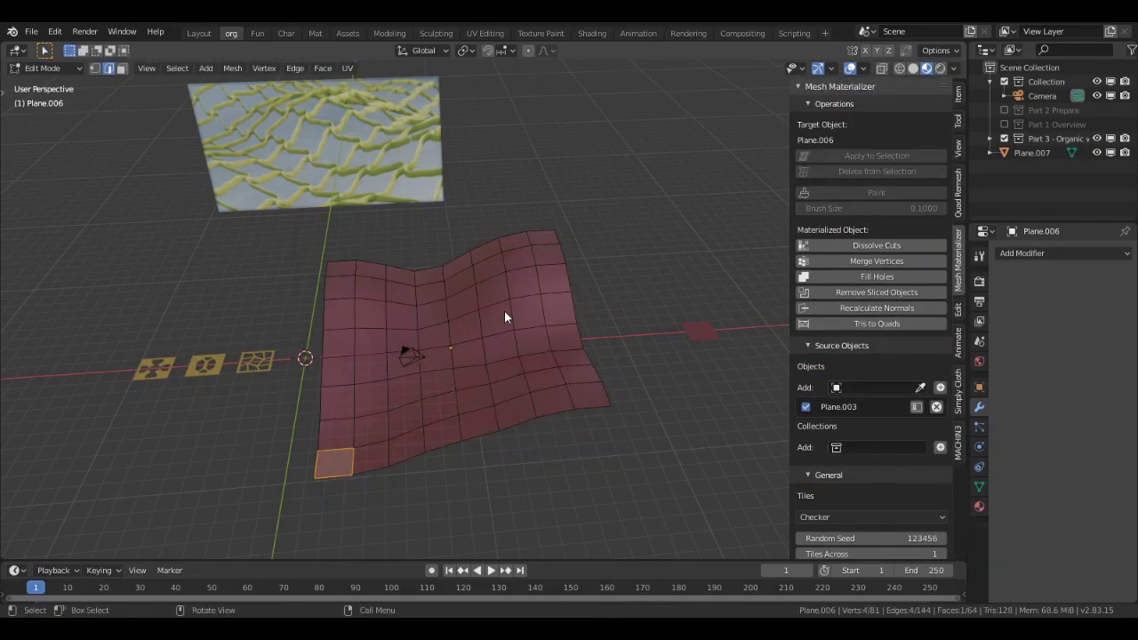
{"action": "key", "text": "a"}
{"action": "key", "text": "u"}
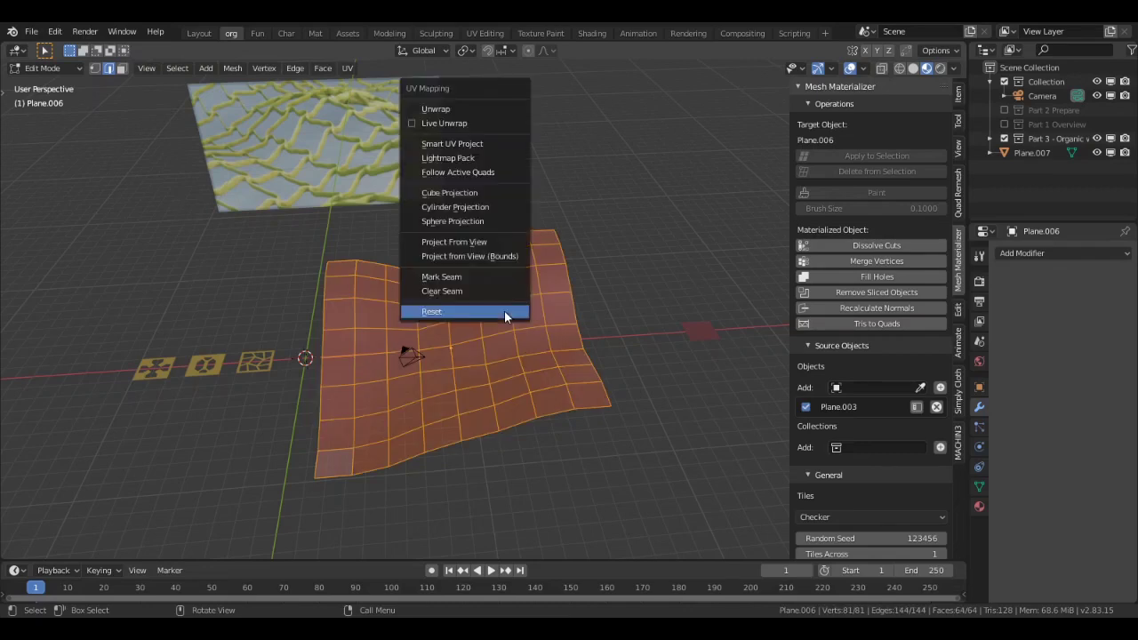
{"action": "left_click", "coordinate": [498, 312]}
{"action": "middle_click_drag", "start_coordinate": [500, 313], "coordinate": [524, 317]}
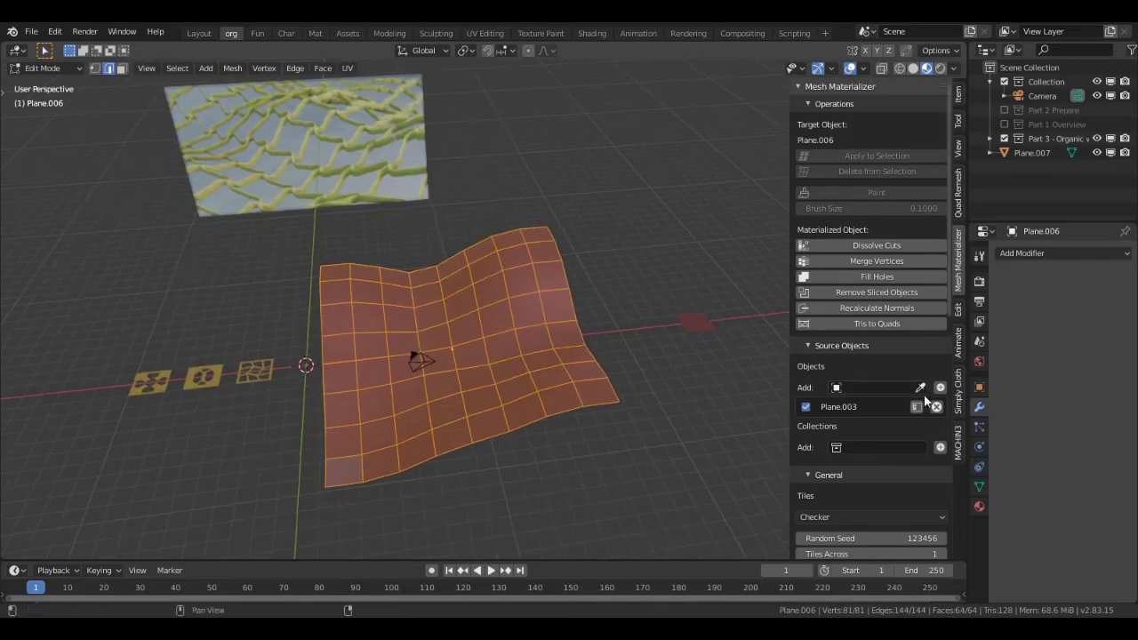
{"action": "key", "text": "Tab"}
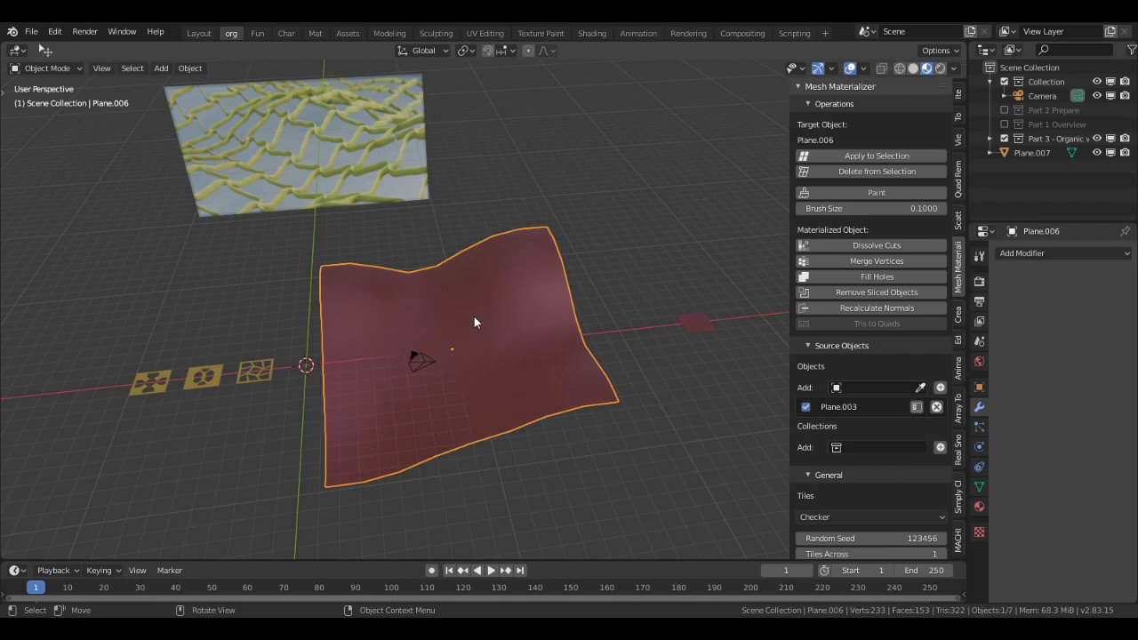
Remove Plane.003 from the source objects and add the same tile mesh again, ending in Object Mode
{"action": "key", "text": "Tab"}
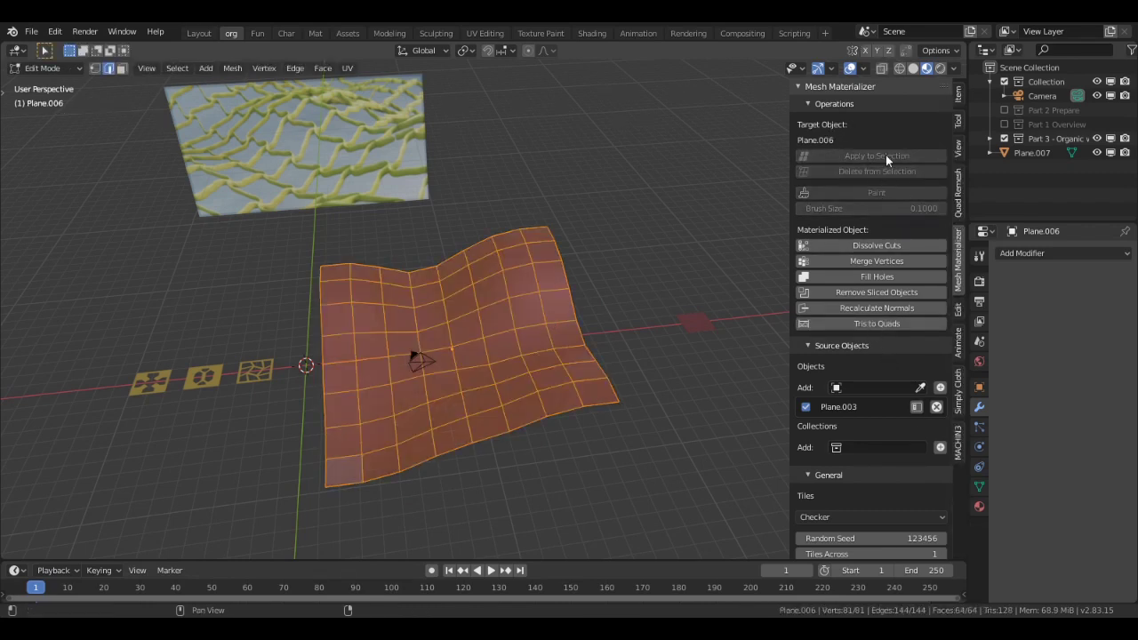
{"action": "left_click", "coordinate": [937, 406]}
{"action": "left_click", "coordinate": [939, 403]}
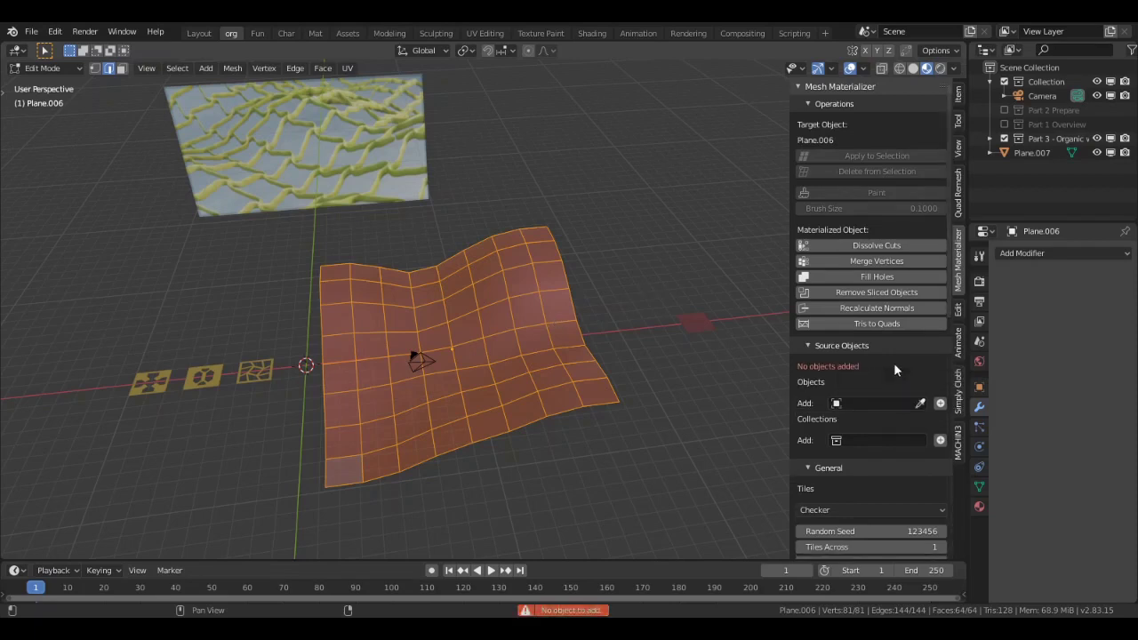
{"action": "left_click", "coordinate": [920, 403]}
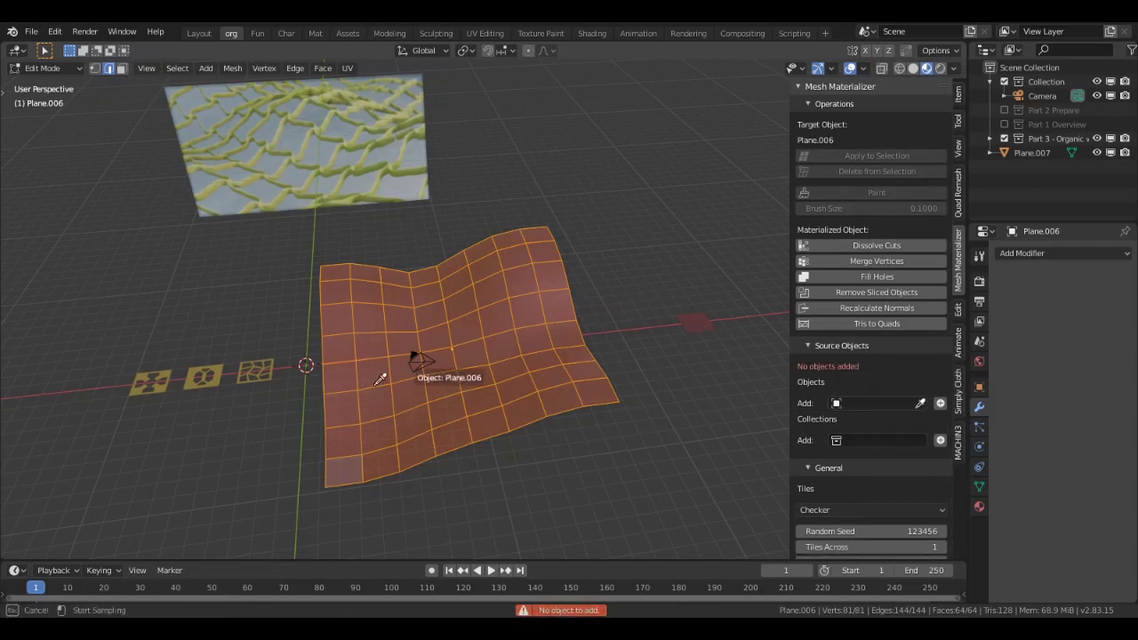
{"action": "left_click", "coordinate": [262, 367]}
{"action": "left_click", "coordinate": [940, 403]}
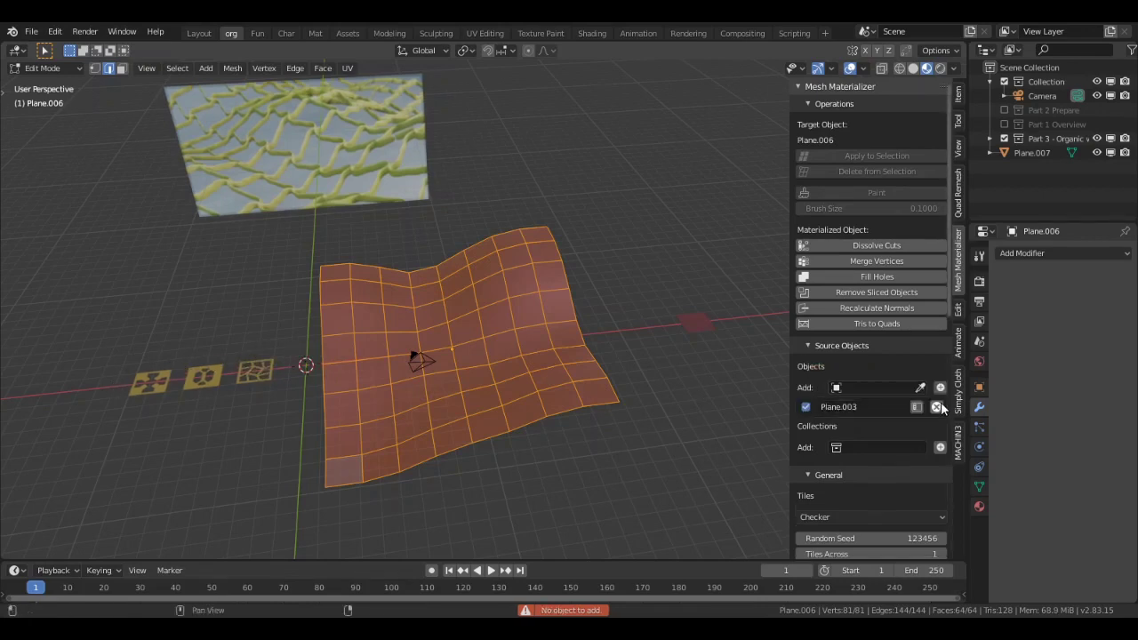
{"action": "left_click", "coordinate": [488, 330]}
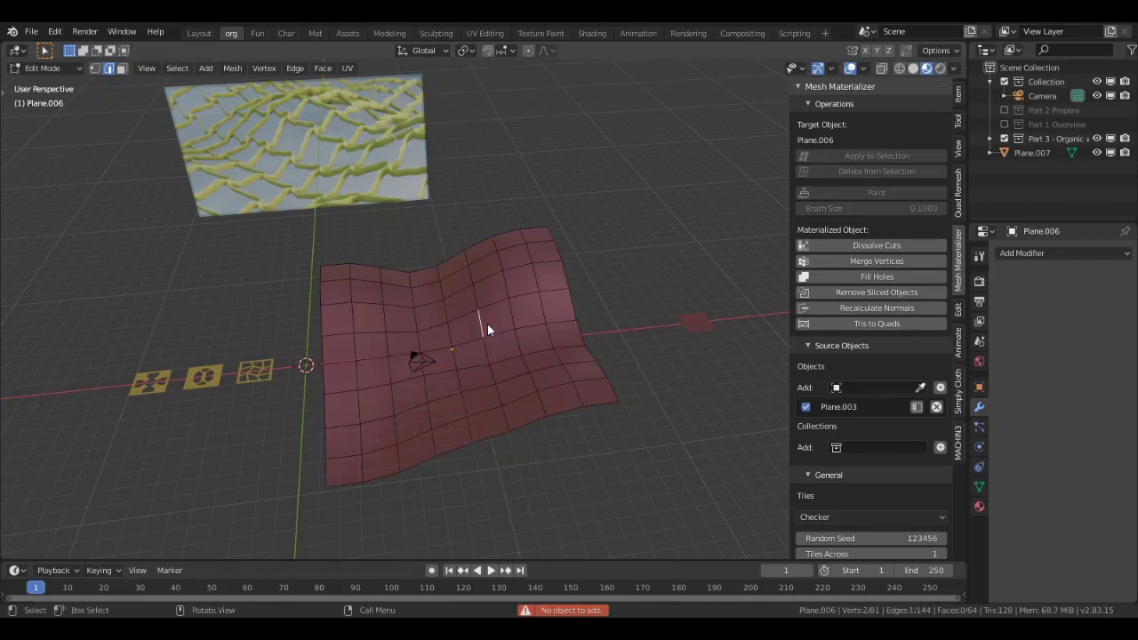
{"action": "key", "text": "Tab"}
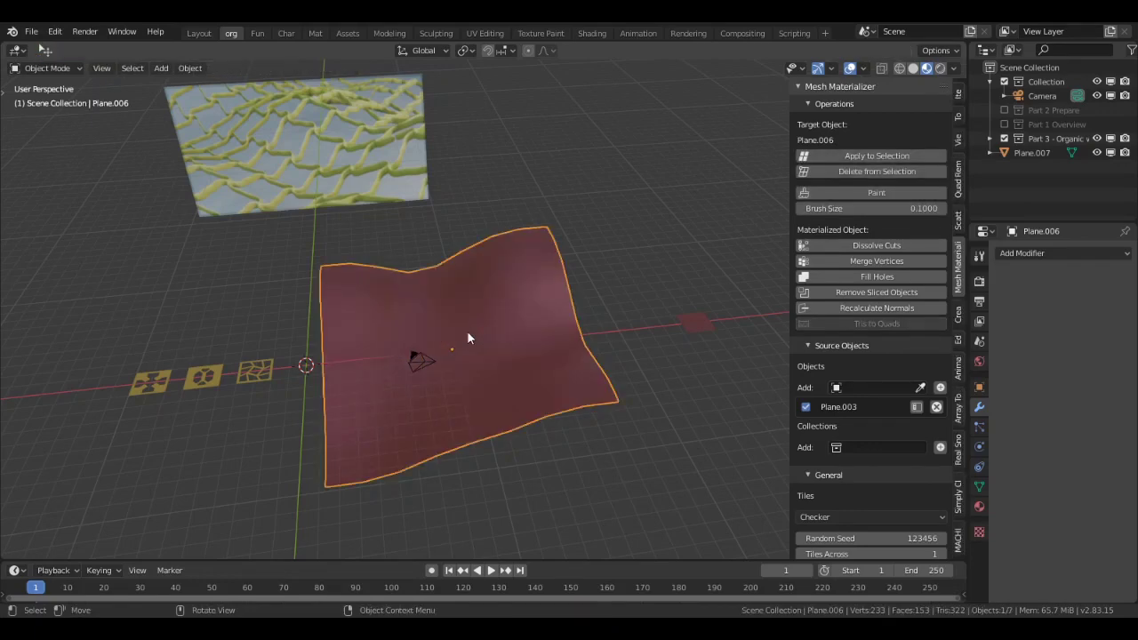
Apply the source tile to the wavy plane and move the red plane about 17 m down along Z
{"action": "left_click", "coordinate": [867, 156]}
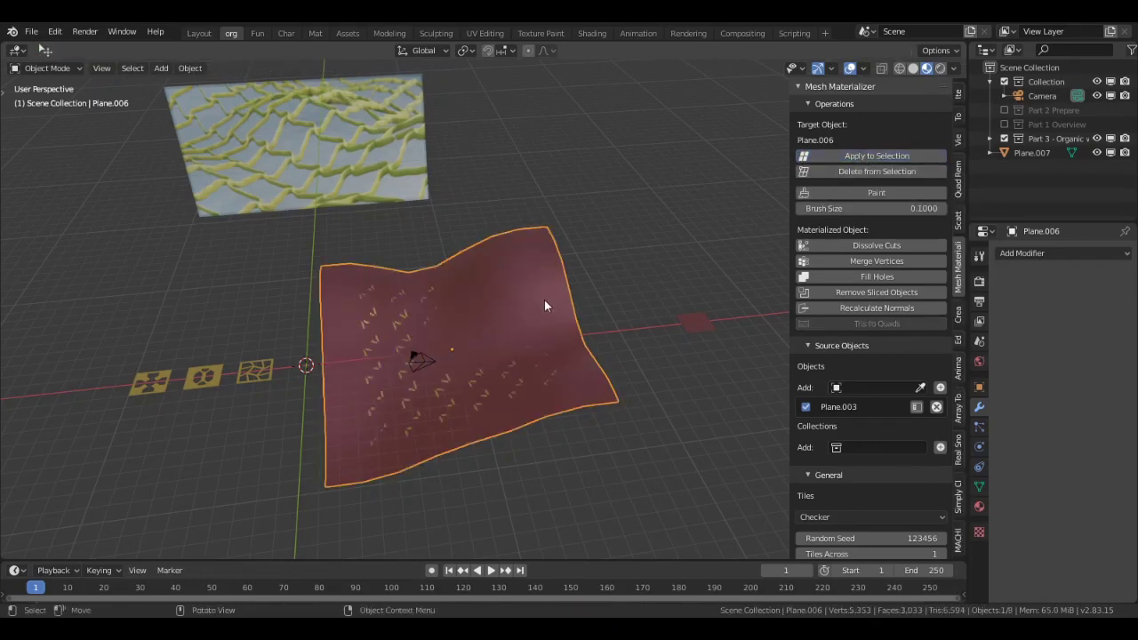
{"action": "middle_click_drag", "start_coordinate": [544, 300], "coordinate": [553, 277]}
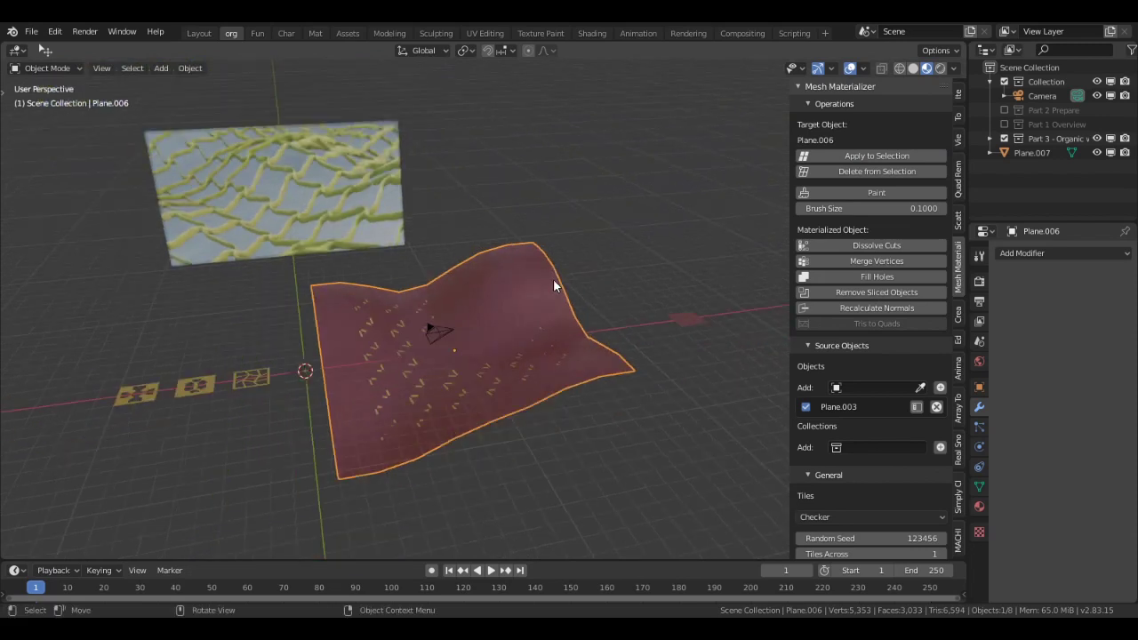
{"action": "key", "text": "g"}
{"action": "key", "text": "z"}
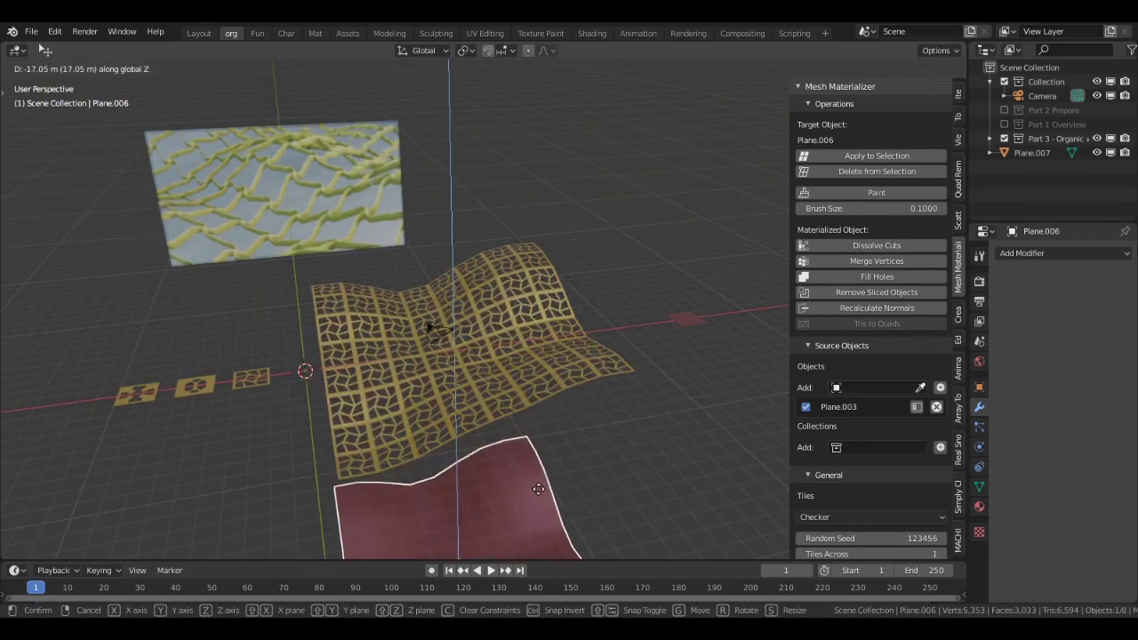
{"action": "left_click", "coordinate": [539, 498]}
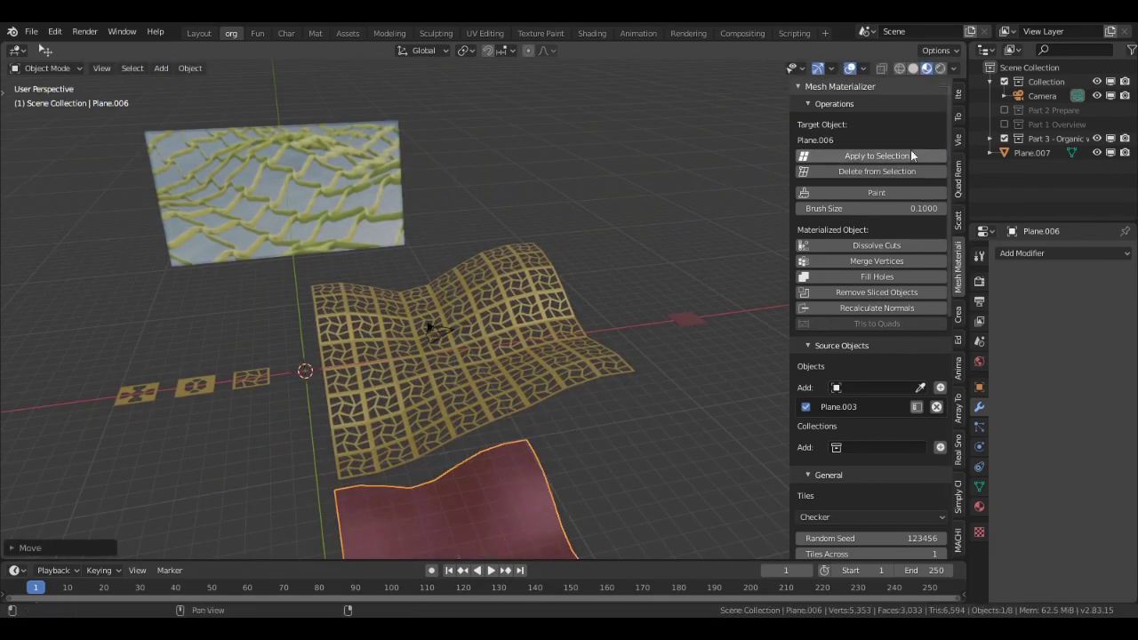
Examine the materialized tile mesh from several sides and inspect its geometry in Edit Mode
{"action": "middle_click_drag", "start_coordinate": [759, 208], "coordinate": [649, 267]}
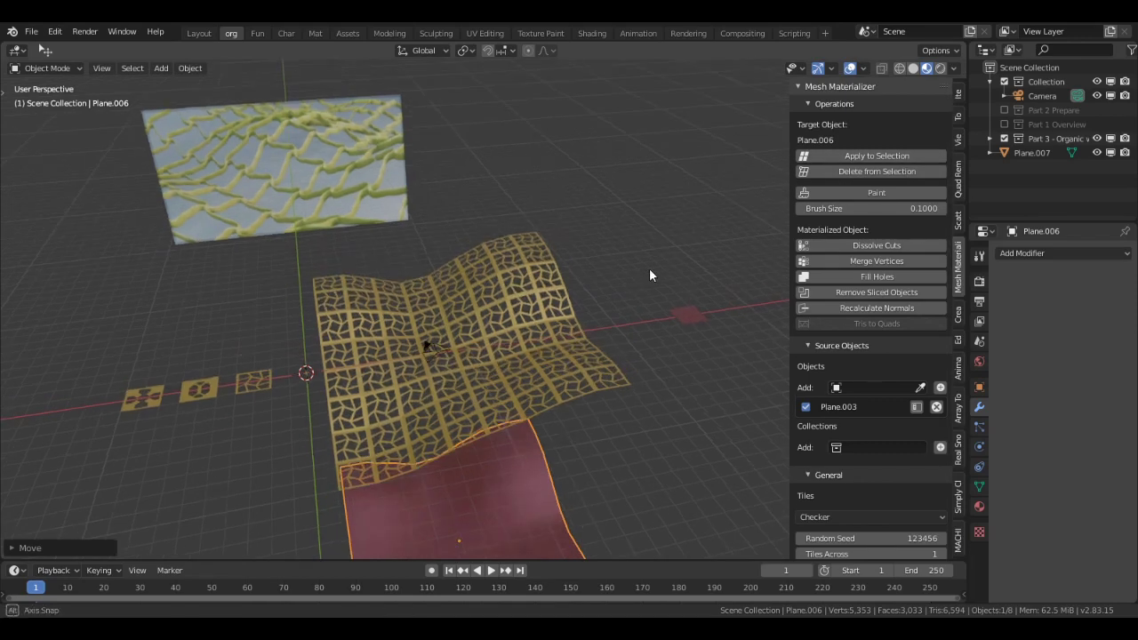
{"action": "scroll", "coordinate": [542, 296], "scroll_direction": "up", "scroll_amount": 2}
{"action": "middle_click_drag", "start_coordinate": [541, 296], "coordinate": [536, 240], "text": "shift"}
{"action": "left_click", "coordinate": [504, 211]}
{"action": "key", "text": "Tab"}
{"action": "scroll", "coordinate": [495, 290], "scroll_direction": "up", "scroll_amount": 4}
{"action": "scroll", "coordinate": [531, 244], "scroll_direction": "down", "scroll_amount": 2}
{"action": "scroll", "coordinate": [527, 242], "scroll_direction": "down", "scroll_amount": 5}
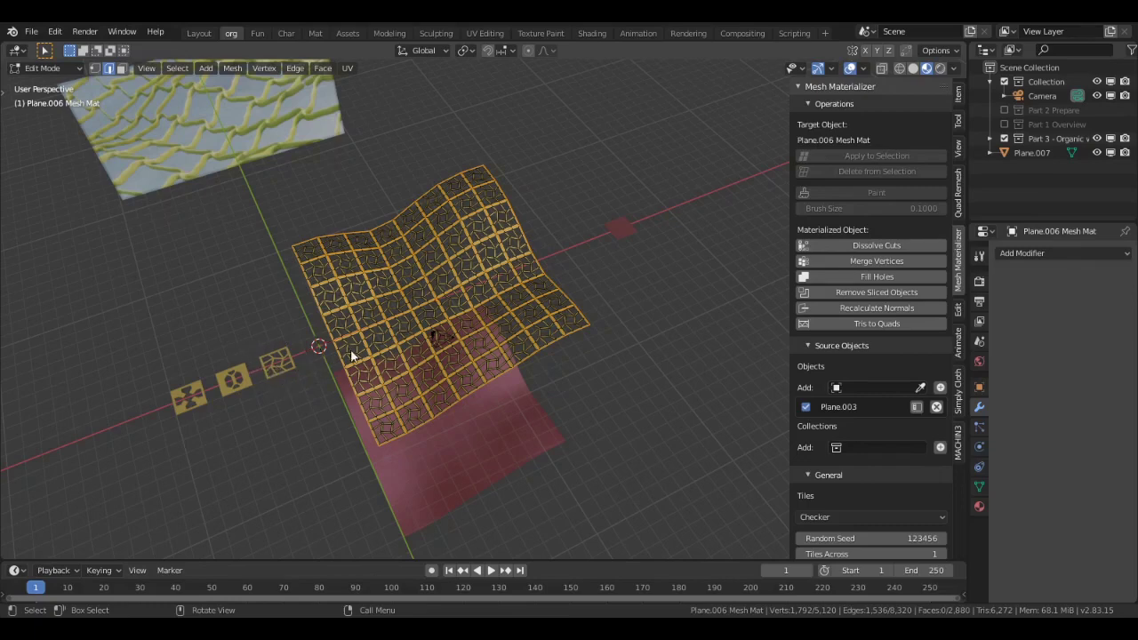
{"action": "scroll", "coordinate": [351, 356], "scroll_direction": "up", "scroll_amount": 3}
{"action": "middle_click_drag", "start_coordinate": [597, 411], "coordinate": [544, 368]}
{"action": "left_click", "coordinate": [513, 437]}
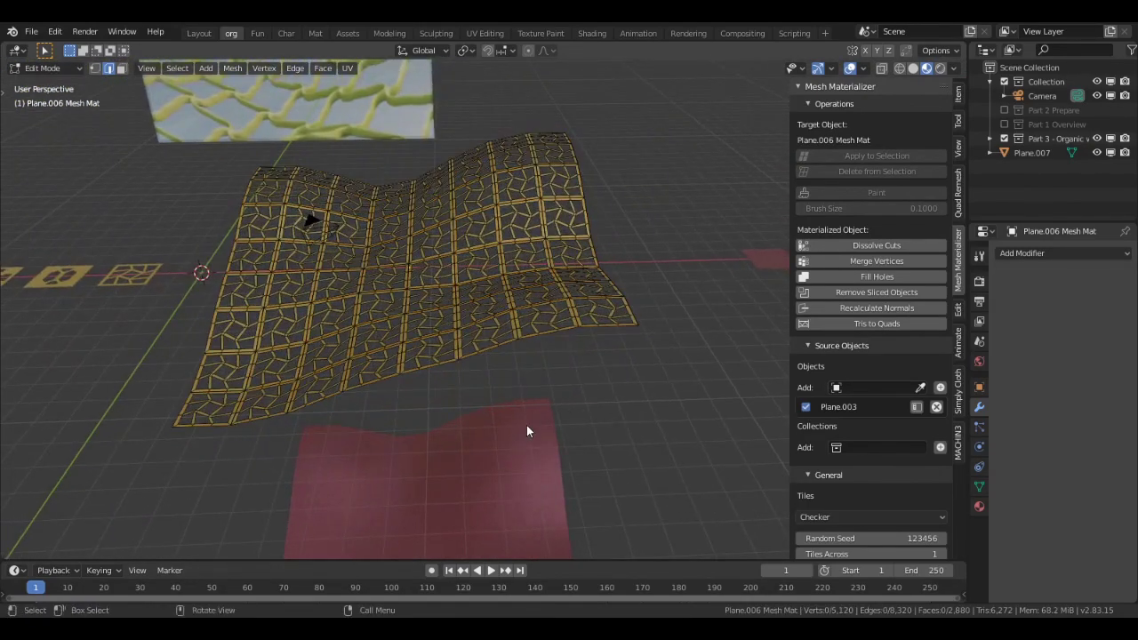
{"action": "key", "text": "Tab"}
Select the red plane, turn on the wireframe overlay, and shift the plane along the Z axis
{"action": "left_click", "coordinate": [507, 462]}
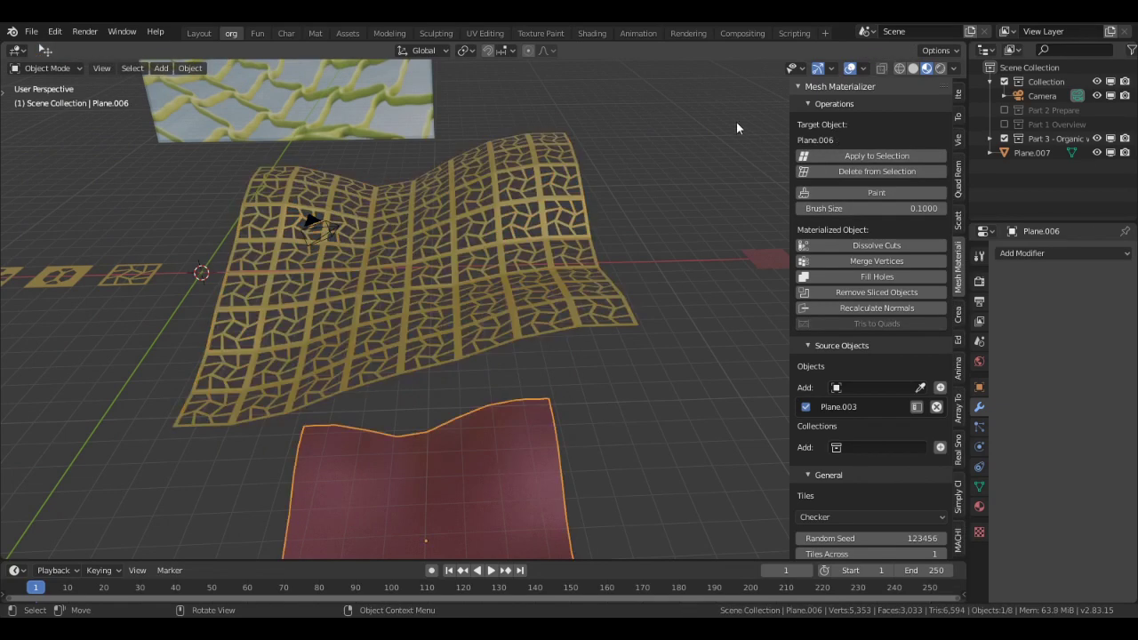
{"action": "left_click", "coordinate": [863, 69]}
{"action": "left_click", "coordinate": [778, 325]}
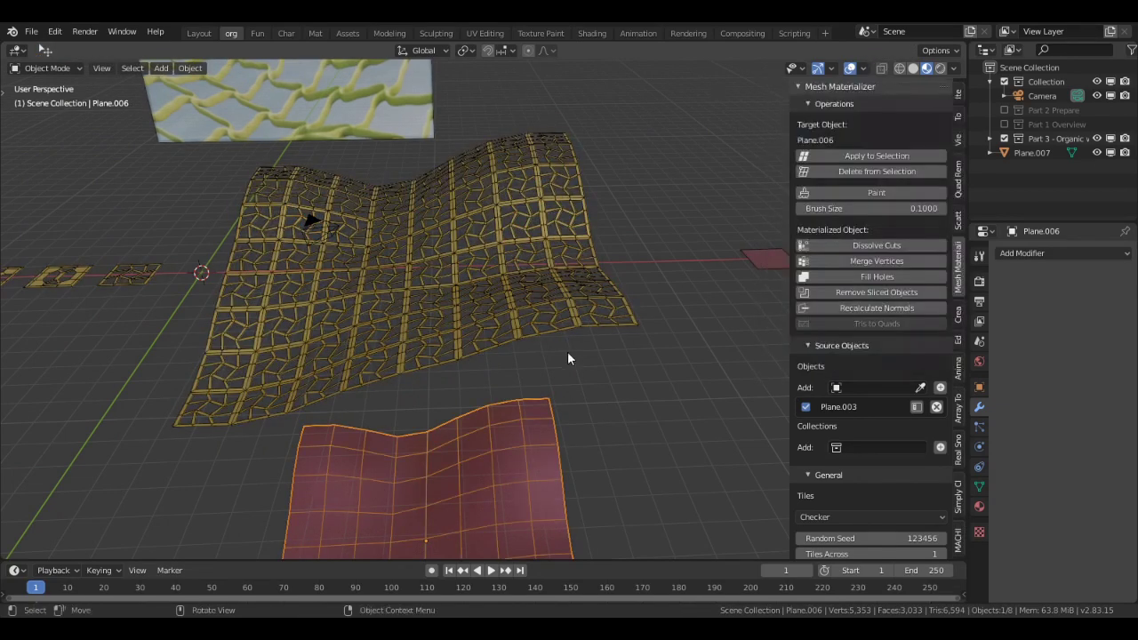
{"action": "middle_click_drag", "start_coordinate": [567, 351], "coordinate": [567, 394]}
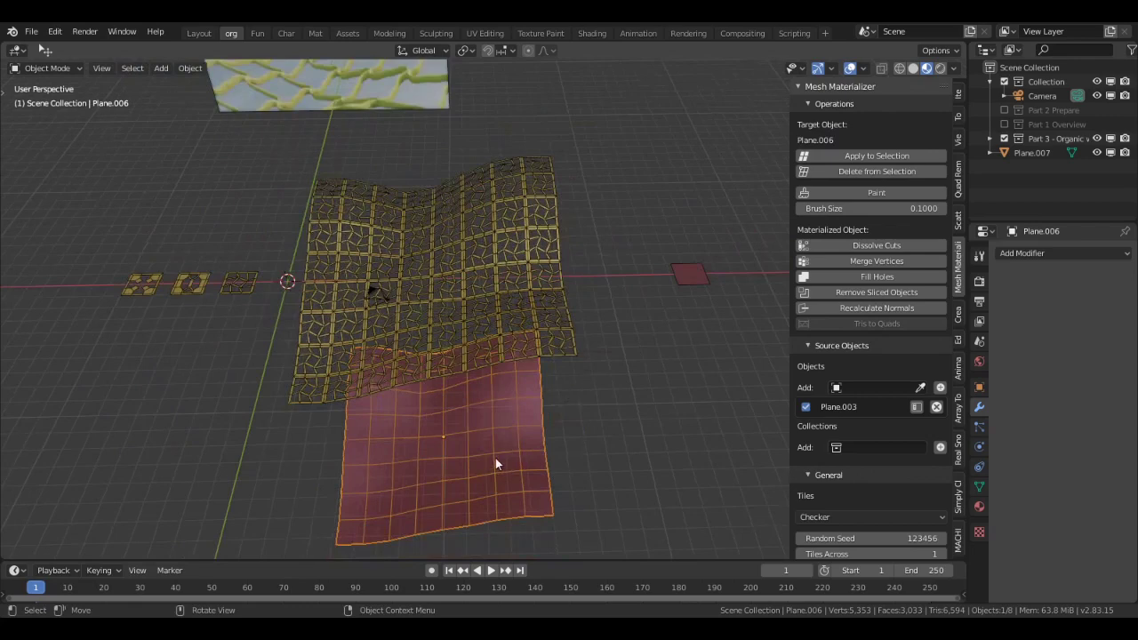
{"action": "key", "text": "g"}
{"action": "key", "text": "z"}
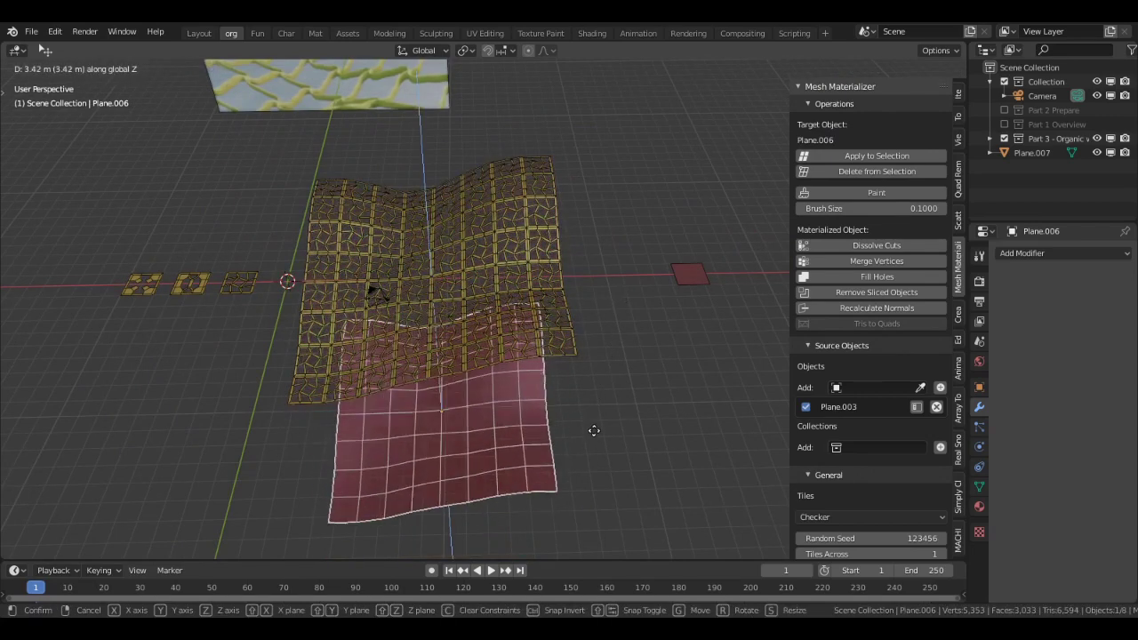
{"action": "left_click", "coordinate": [589, 498]}
Compare the wireframe of the materialized tiles with the red plane's face grid at close range
{"action": "scroll", "coordinate": [535, 348], "scroll_direction": "up", "scroll_amount": 5}
{"action": "middle_click_drag", "start_coordinate": [523, 313], "coordinate": [529, 312]}
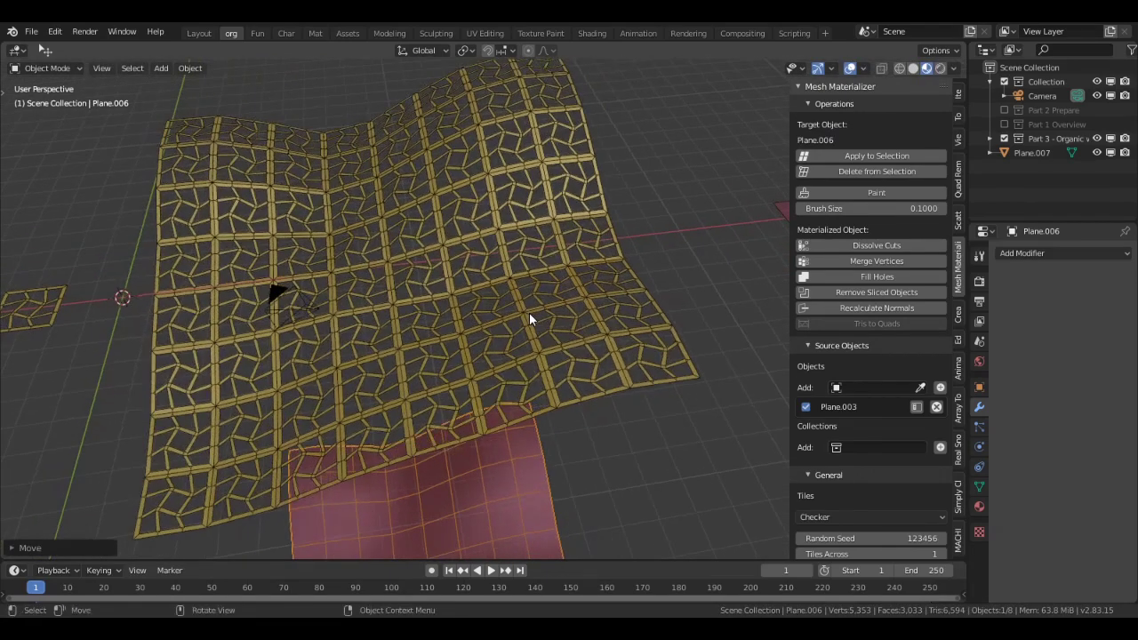
{"action": "middle_click_drag", "start_coordinate": [489, 279], "coordinate": [485, 287]}
{"action": "key", "text": "Tab"}
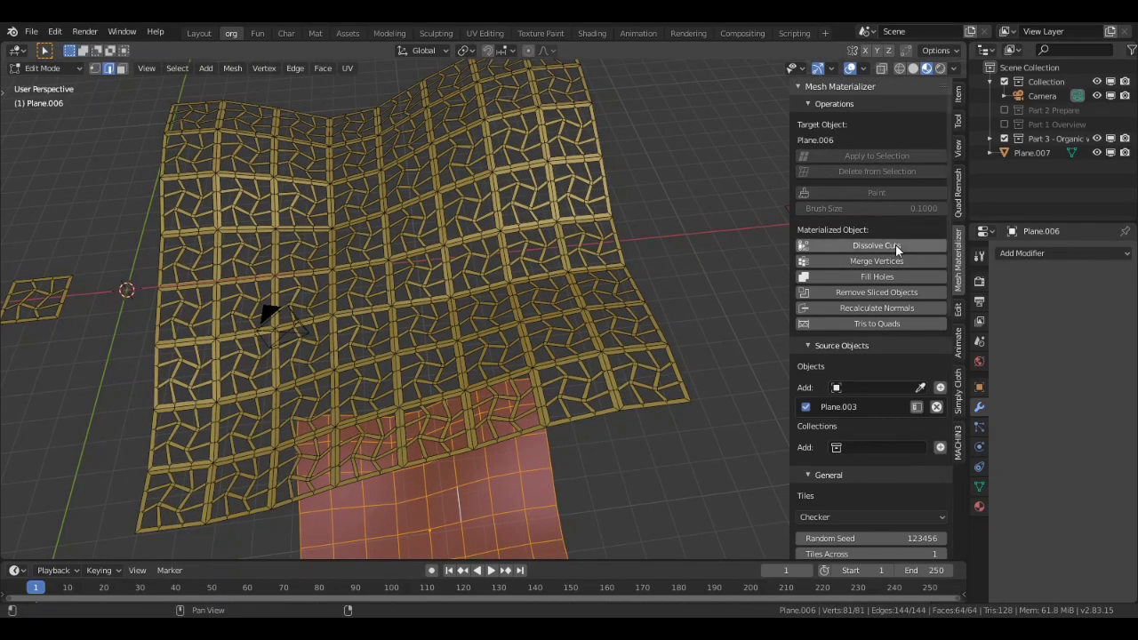
{"action": "middle_click_drag", "start_coordinate": [684, 307], "coordinate": [591, 339]}
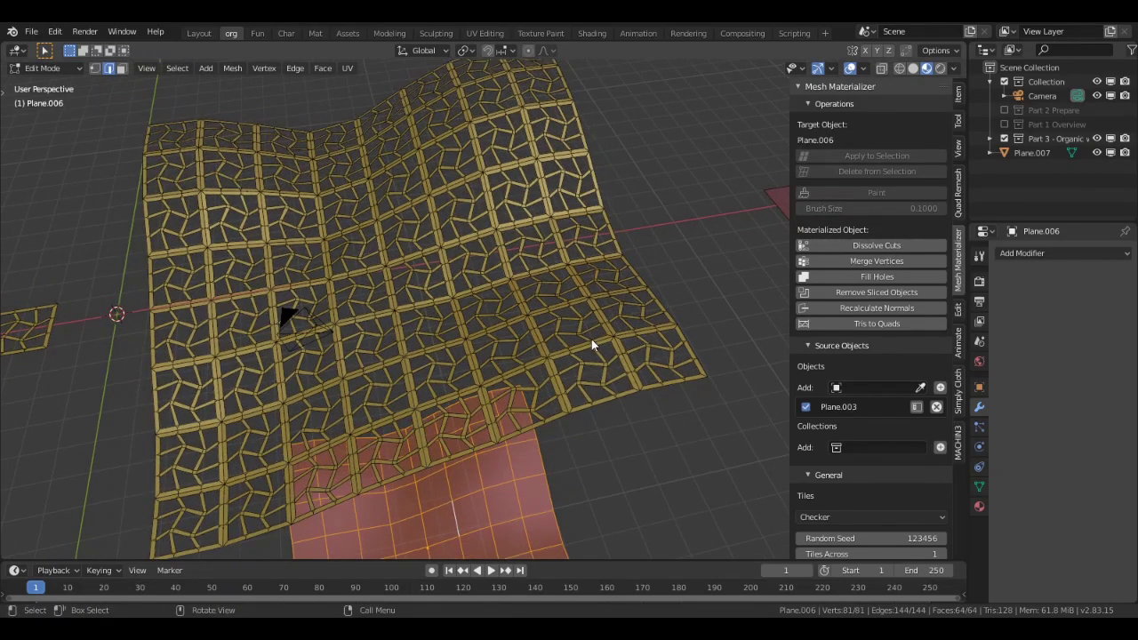
{"action": "scroll", "coordinate": [592, 339], "scroll_direction": "down", "scroll_amount": 4}
{"action": "scroll", "coordinate": [591, 338], "scroll_direction": "up", "scroll_amount": 2}
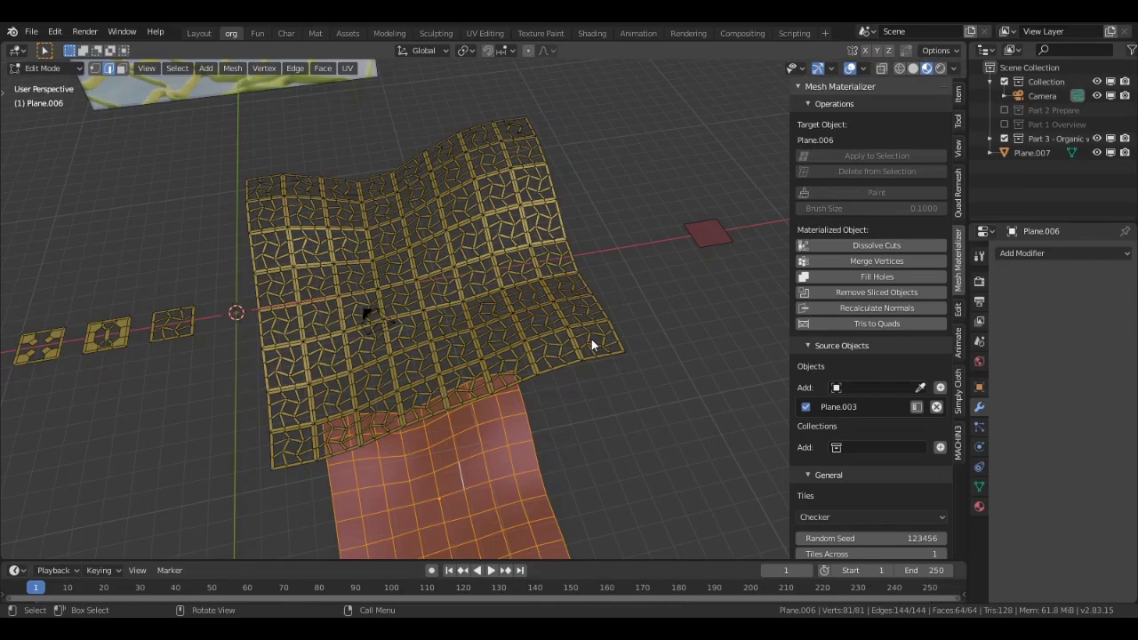
{"action": "scroll", "coordinate": [592, 338], "scroll_direction": "up", "scroll_amount": 3}
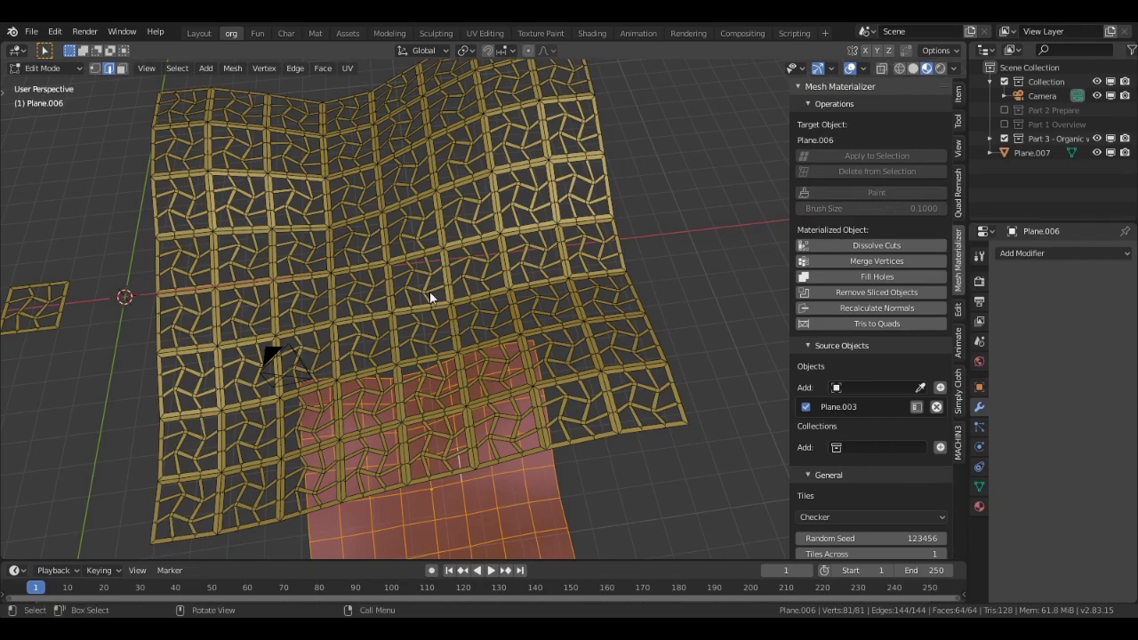
{"action": "middle_click_drag", "start_coordinate": [439, 291], "coordinate": [457, 293]}
Switch from the red plane to the materialized tile mesh and merge all its vertices by distance
{"action": "key", "text": "Tab"}
{"action": "left_click", "coordinate": [404, 304]}
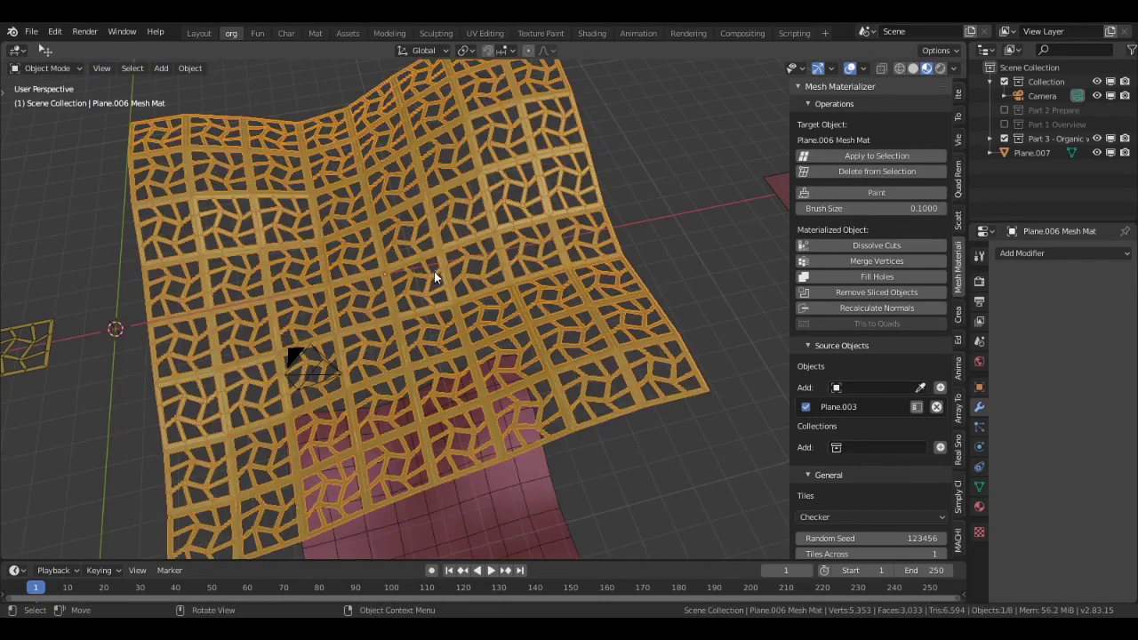
{"action": "key", "text": "Tab"}
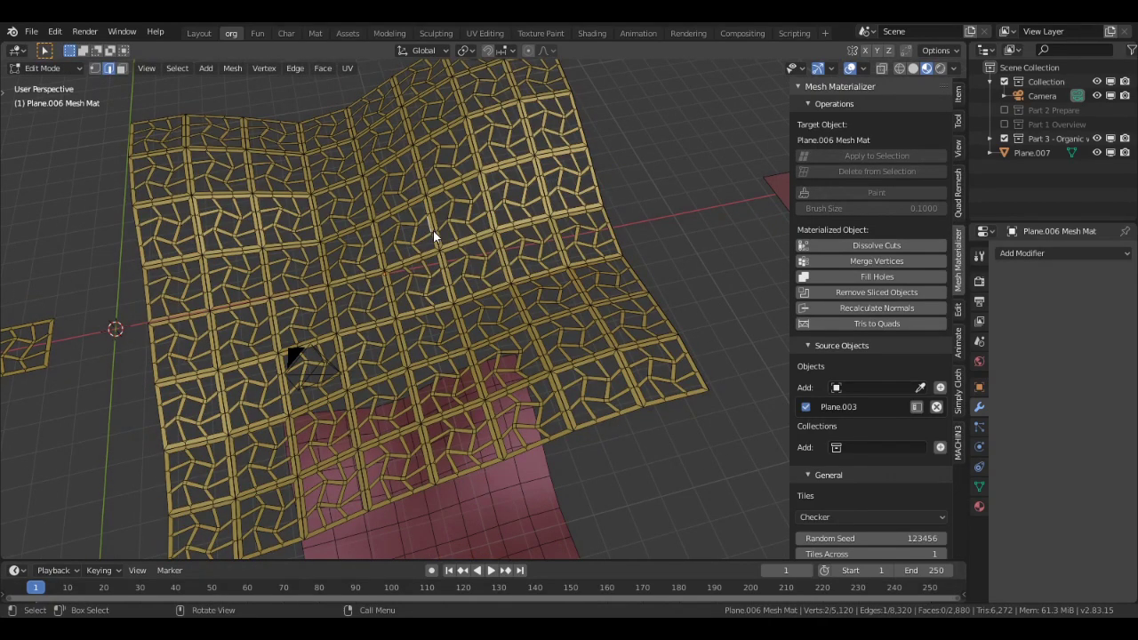
{"action": "key", "text": "a"}
{"action": "key", "text": "F3"}
{"action": "key", "text": "Return"}
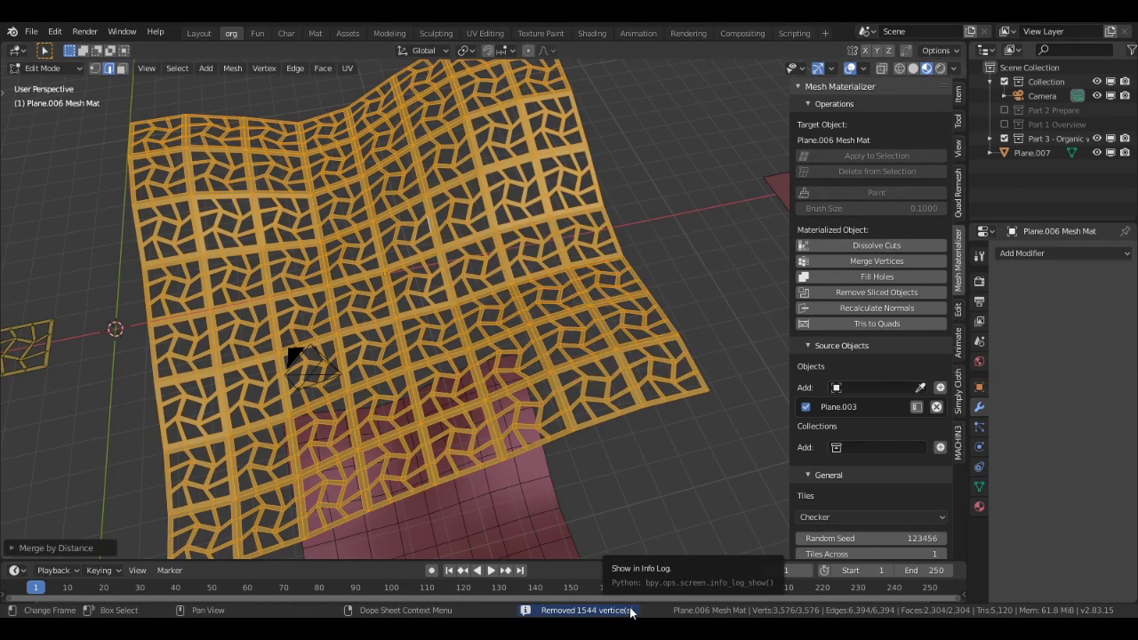
{"action": "scroll", "coordinate": [531, 313], "scroll_direction": "down", "scroll_amount": 2}
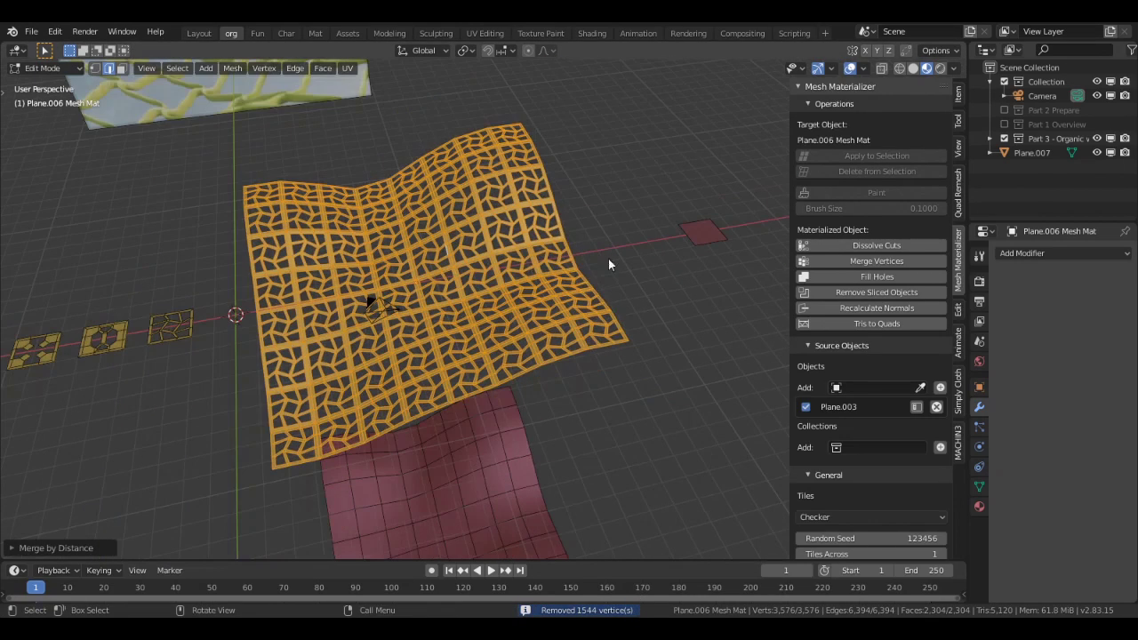
Clear the selection and turn on the Face Orientation overlay to inspect the tiles' normals
{"action": "key", "text": "alt+a"}
{"action": "left_click", "coordinate": [865, 70]}
{"action": "left_click", "coordinate": [778, 341]}
{"action": "scroll", "coordinate": [667, 309], "scroll_direction": "up", "scroll_amount": 1}
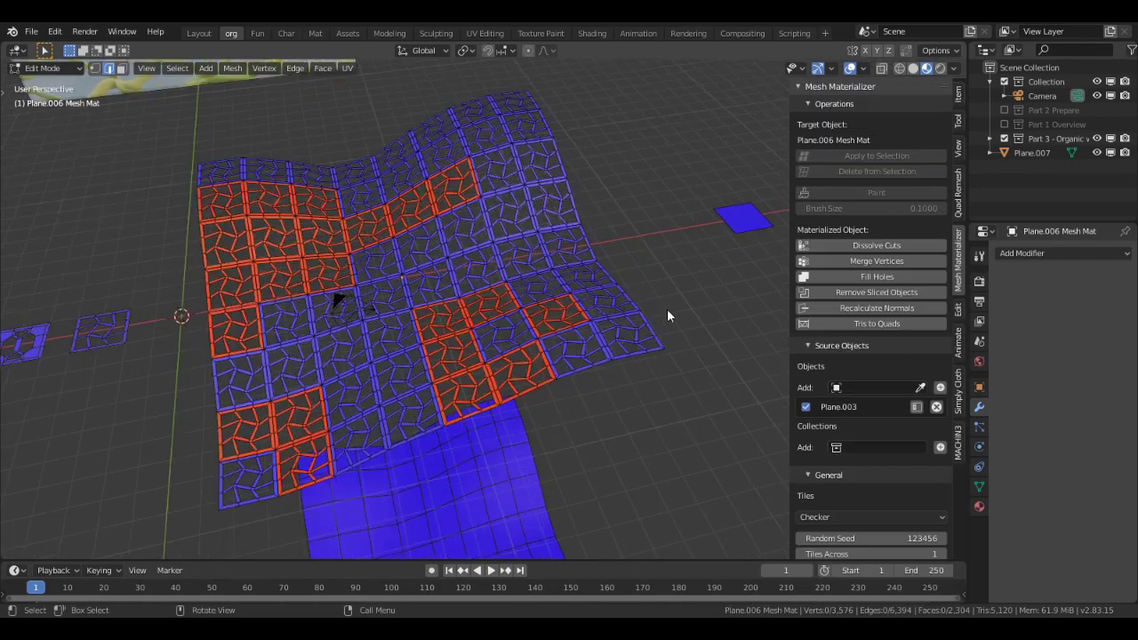
{"action": "middle_click_drag", "start_coordinate": [666, 309], "coordinate": [633, 287]}
{"action": "scroll", "coordinate": [633, 288], "scroll_direction": "up", "scroll_amount": 1}
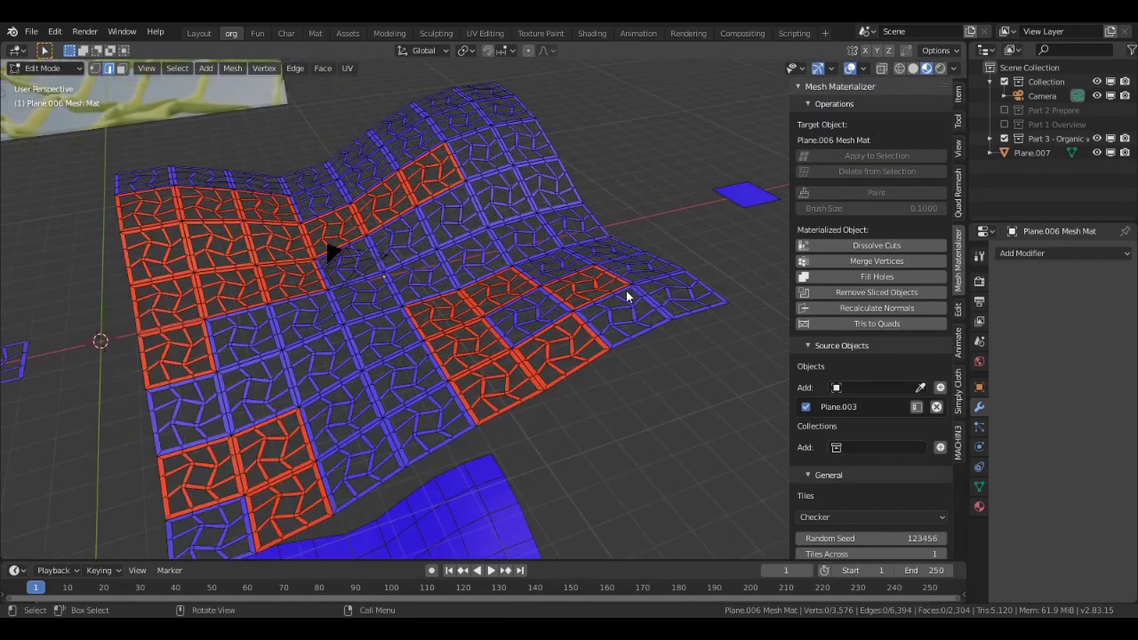
Recalculate the tile mesh's normals with Mesh Materializer and examine the face orientation from several angles
{"action": "left_click", "coordinate": [877, 309]}
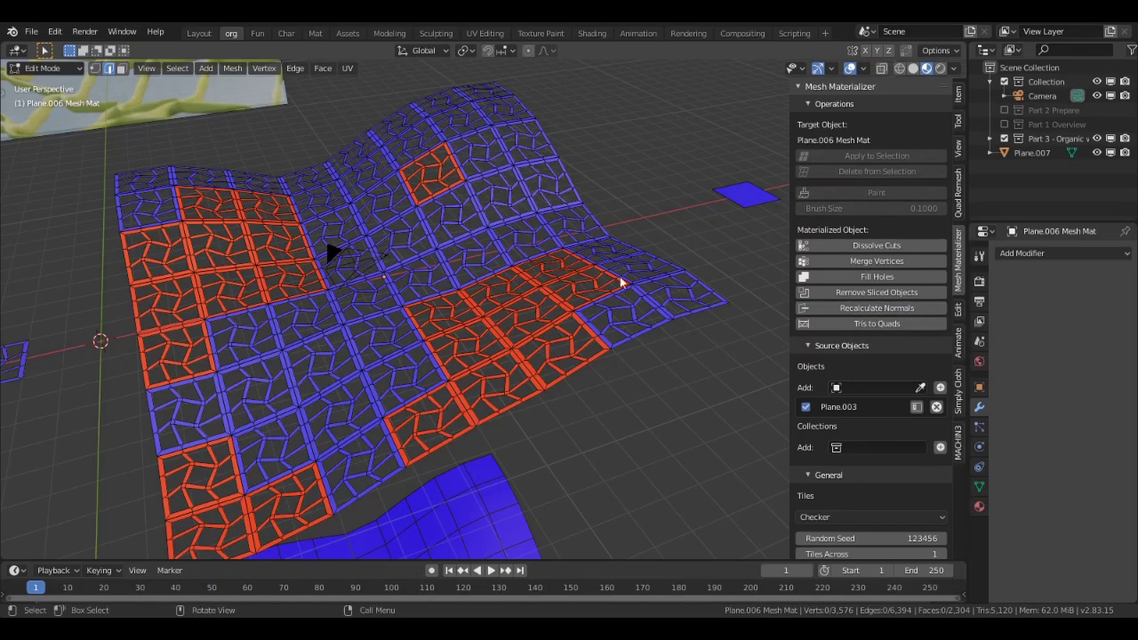
{"action": "middle_click_drag", "start_coordinate": [581, 269], "coordinate": [610, 264]}
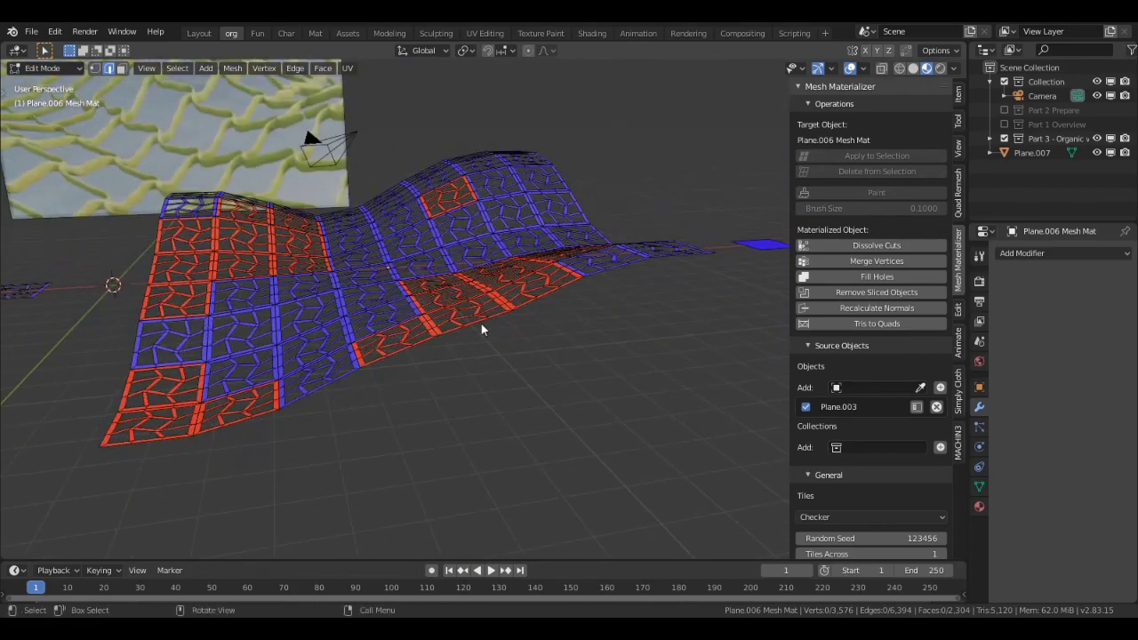
{"action": "middle_click_drag", "start_coordinate": [314, 346], "coordinate": [335, 364]}
{"action": "scroll", "coordinate": [630, 354], "scroll_direction": "up", "scroll_amount": 1}
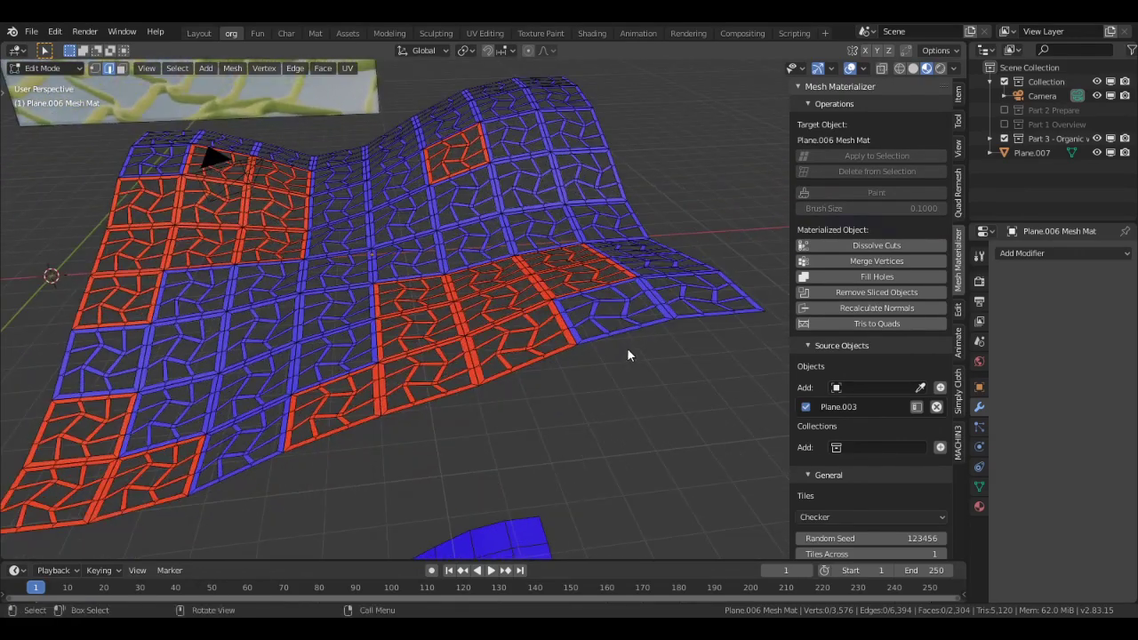
{"action": "middle_click_drag", "start_coordinate": [568, 354], "coordinate": [522, 320]}
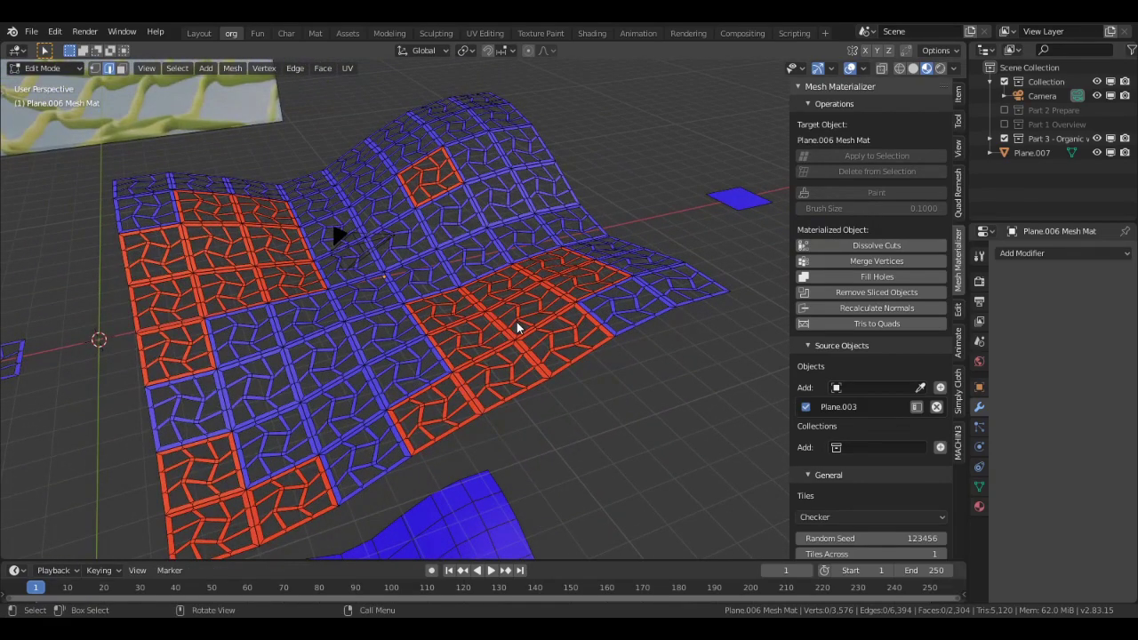
{"action": "middle_click_drag", "start_coordinate": [521, 327], "coordinate": [496, 348]}
Loop-select the central openings of all the red tiles and grow the selection to cover those tiles completely
{"action": "left_click", "coordinate": [477, 364]}
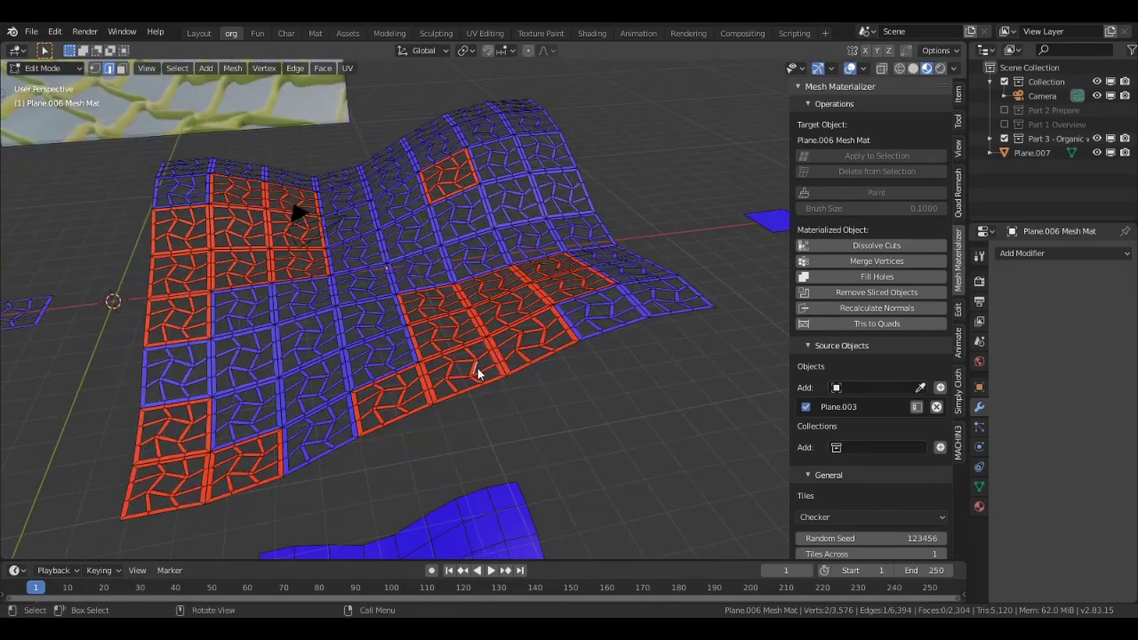
{"action": "left_click", "coordinate": [459, 368], "text": "alt"}
{"action": "left_click", "coordinate": [525, 337], "text": "alt+shift"}
{"action": "middle_click_drag", "start_coordinate": [509, 313], "coordinate": [492, 359]}
{"action": "left_click", "coordinate": [495, 354], "text": "alt+shift"}
{"action": "left_click", "coordinate": [549, 333], "text": "alt+shift"}
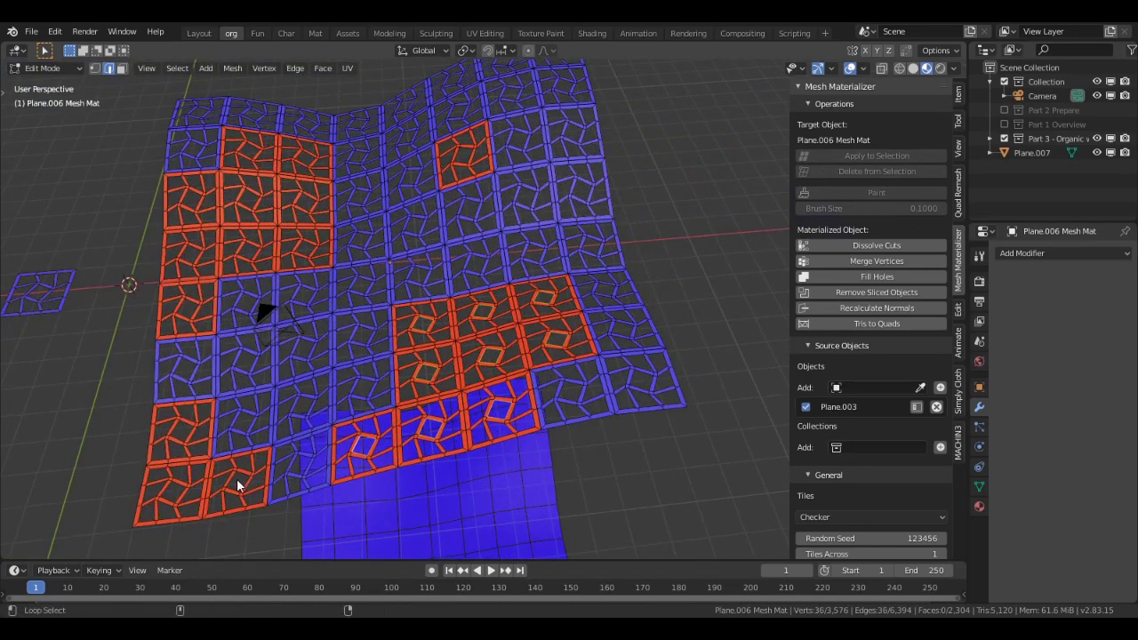
{"action": "left_click", "coordinate": [237, 478], "text": "alt+shift"}
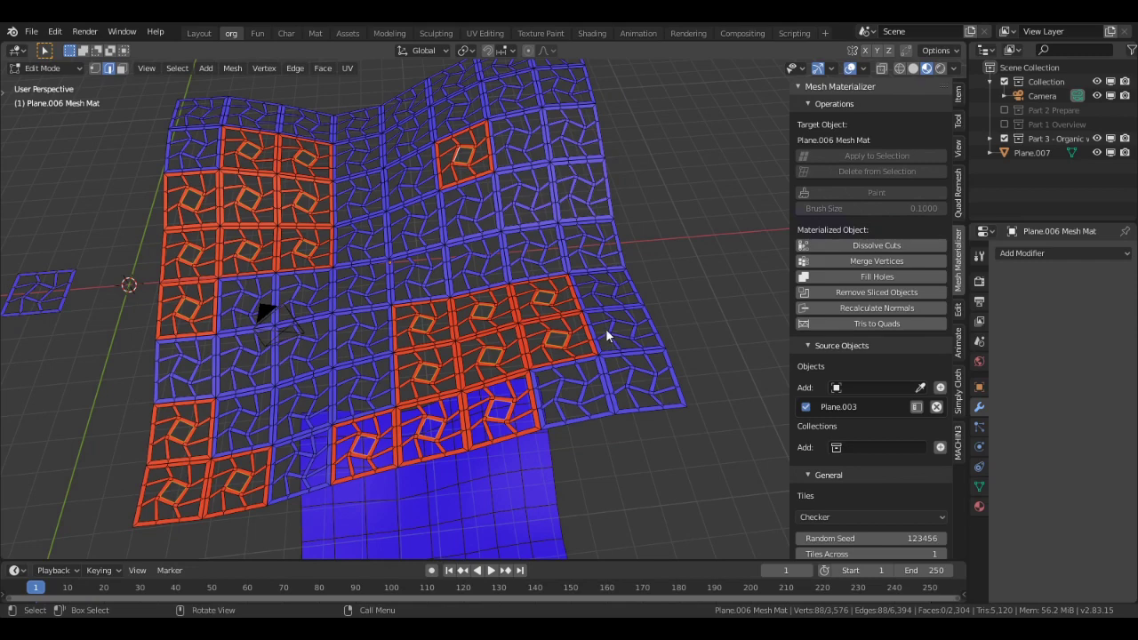
{"action": "key", "text": "ctrl+KP_Add"}
{"action": "key", "text": "ctrl+KP_Add"}
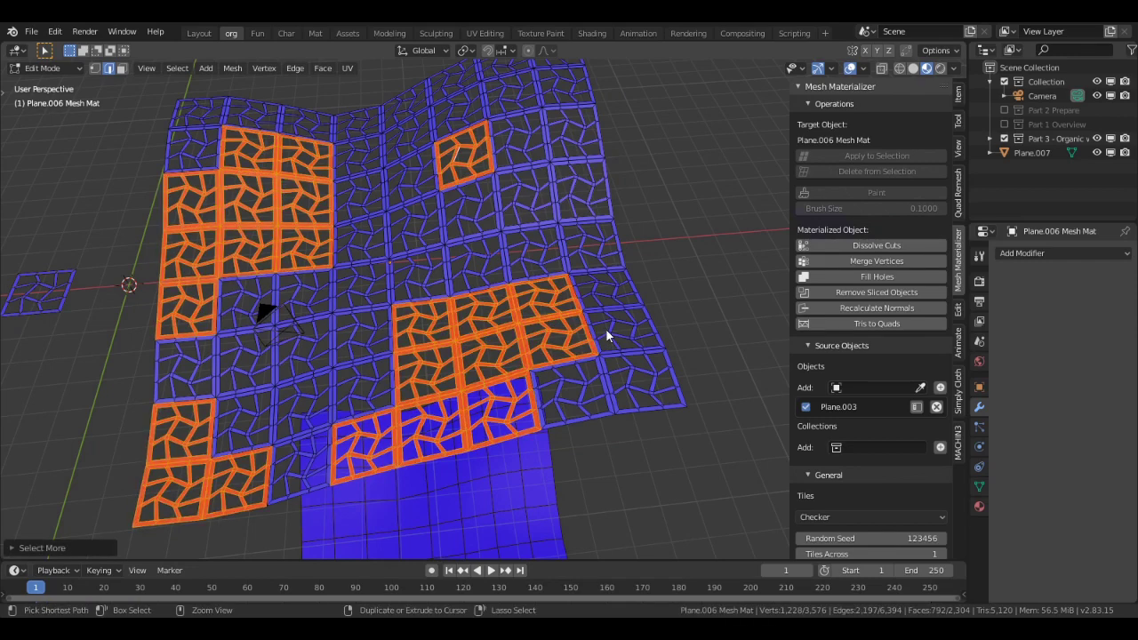
Flip the normals of the selected red tiles to match the blue ones and inspect the mesh up close
{"action": "right_click", "coordinate": [601, 305]}
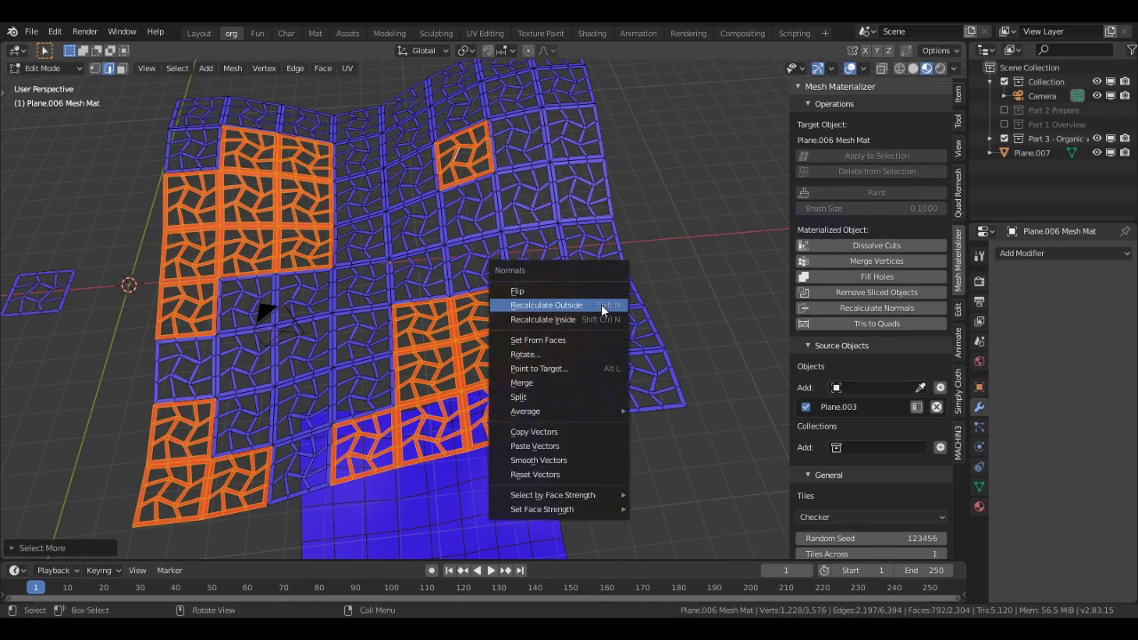
{"action": "left_click", "coordinate": [601, 304]}
{"action": "left_click", "coordinate": [595, 286]}
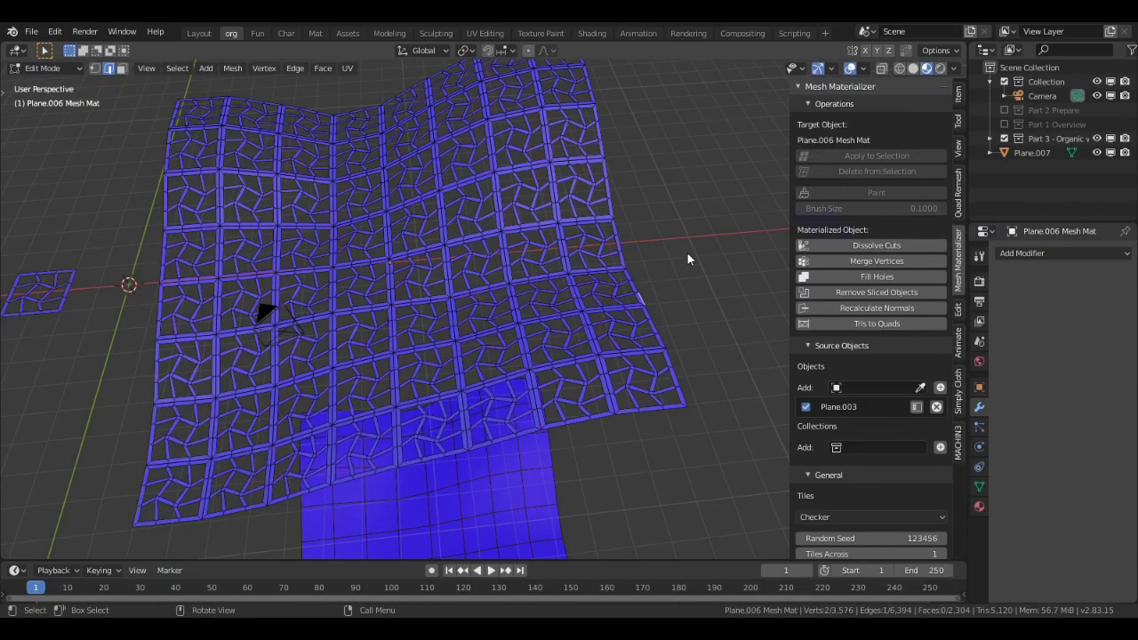
{"action": "middle_click_drag", "start_coordinate": [686, 252], "coordinate": [715, 269]}
{"action": "scroll", "coordinate": [676, 275], "scroll_direction": "up", "scroll_amount": 3}
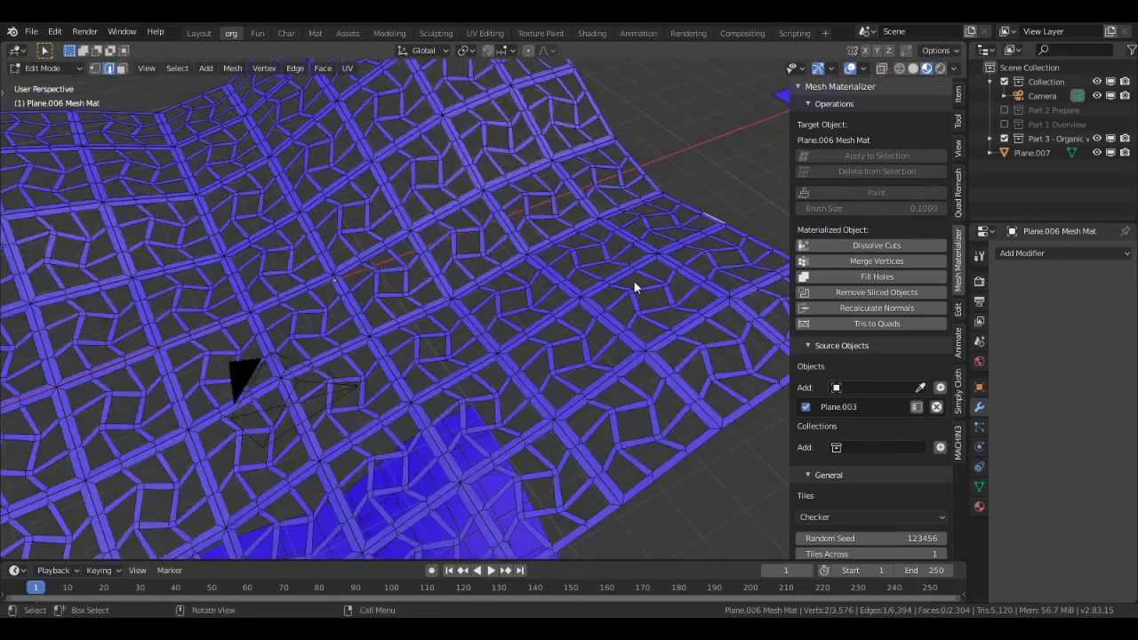
{"action": "scroll", "coordinate": [632, 280], "scroll_direction": "down", "scroll_amount": 5}
{"action": "middle_click_drag", "start_coordinate": [625, 279], "coordinate": [570, 276]}
Return to Object Mode and try a Solidify modifier on the net with a thickness of -0.46 m
{"action": "key", "text": "Tab"}
{"action": "middle_click_drag", "start_coordinate": [300, 314], "coordinate": [364, 306]}
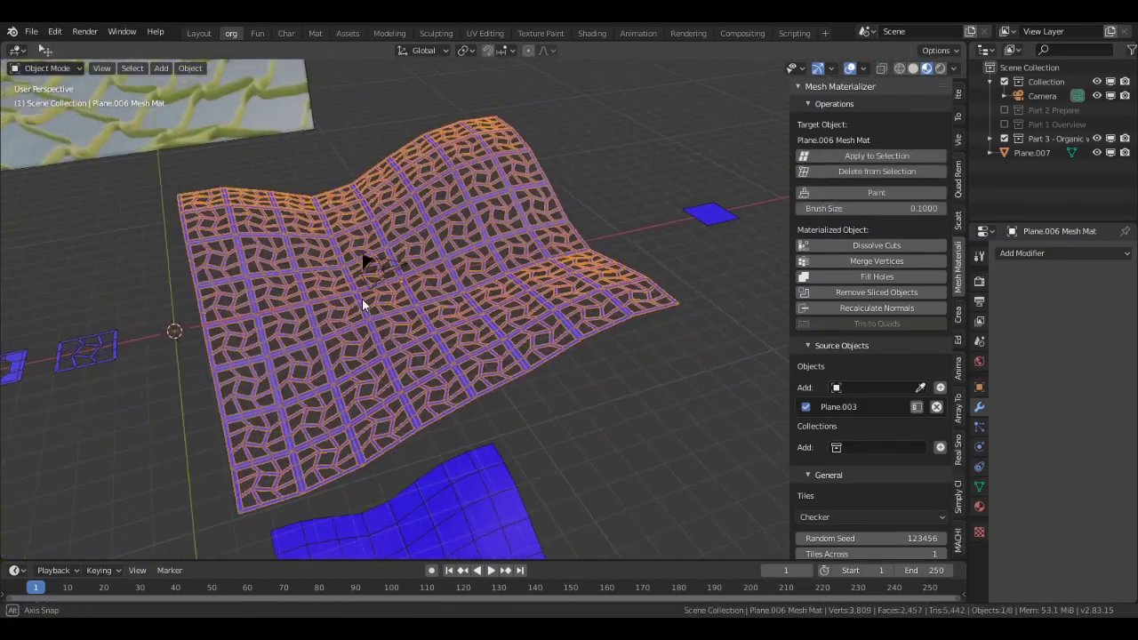
{"action": "scroll", "coordinate": [544, 304], "scroll_direction": "up", "scroll_amount": 1}
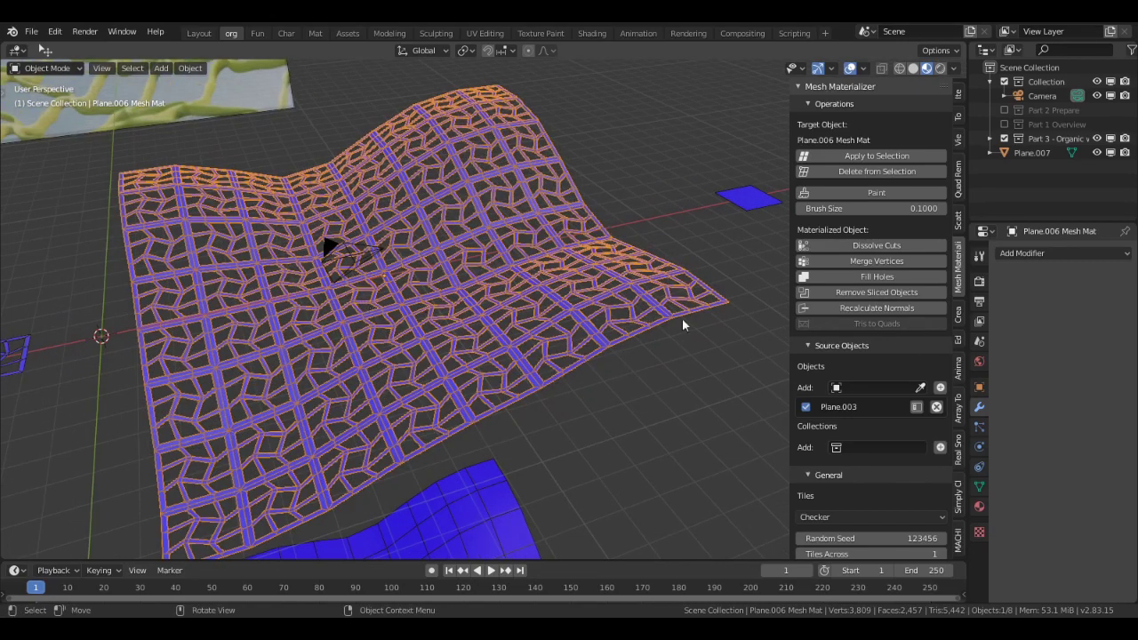
{"action": "left_click", "coordinate": [1063, 253]}
{"action": "left_click", "coordinate": [845, 473]}
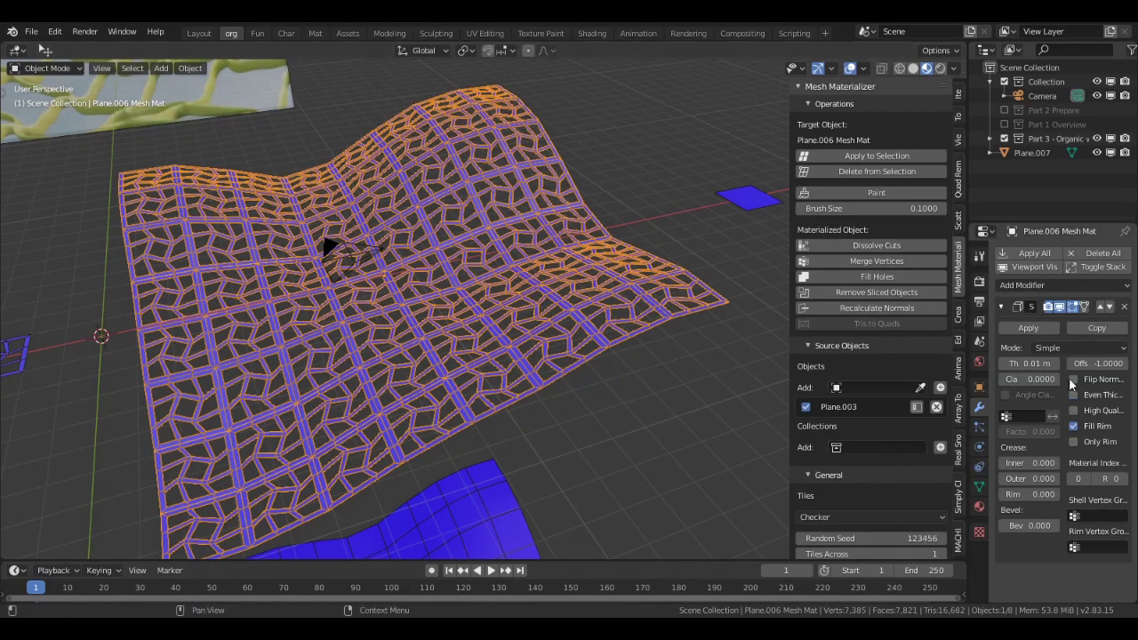
{"action": "left_click_drag", "start_coordinate": [1027, 363], "coordinate": [942, 363]}
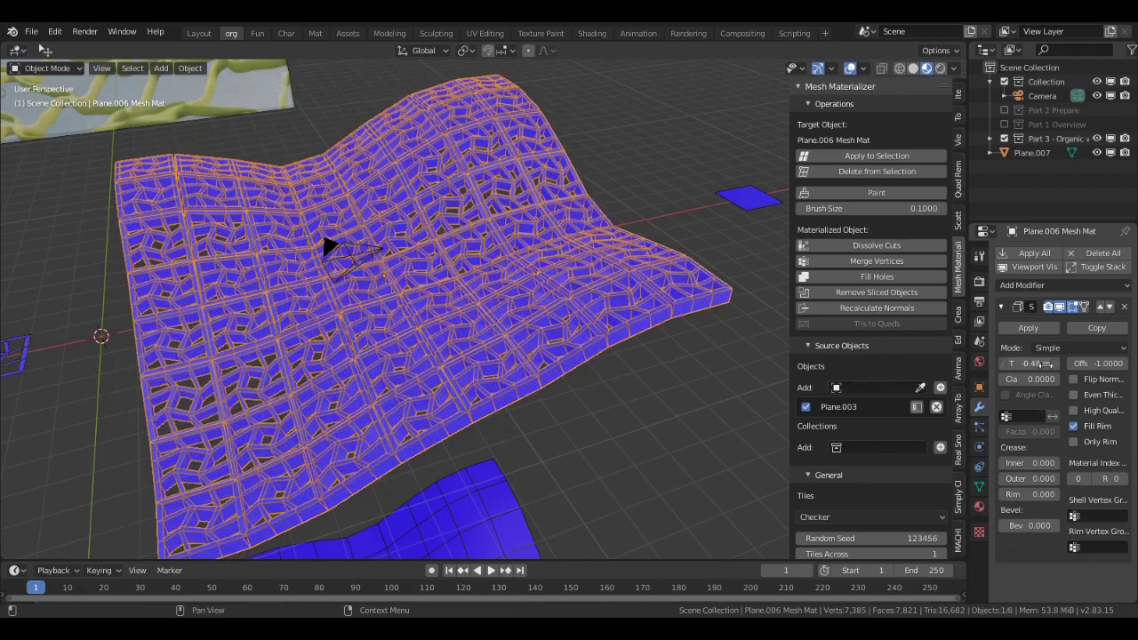
Hide the wireframe overlay and try the Complex mode of the Solidify modifier on the net
{"action": "key", "text": "alt+a"}
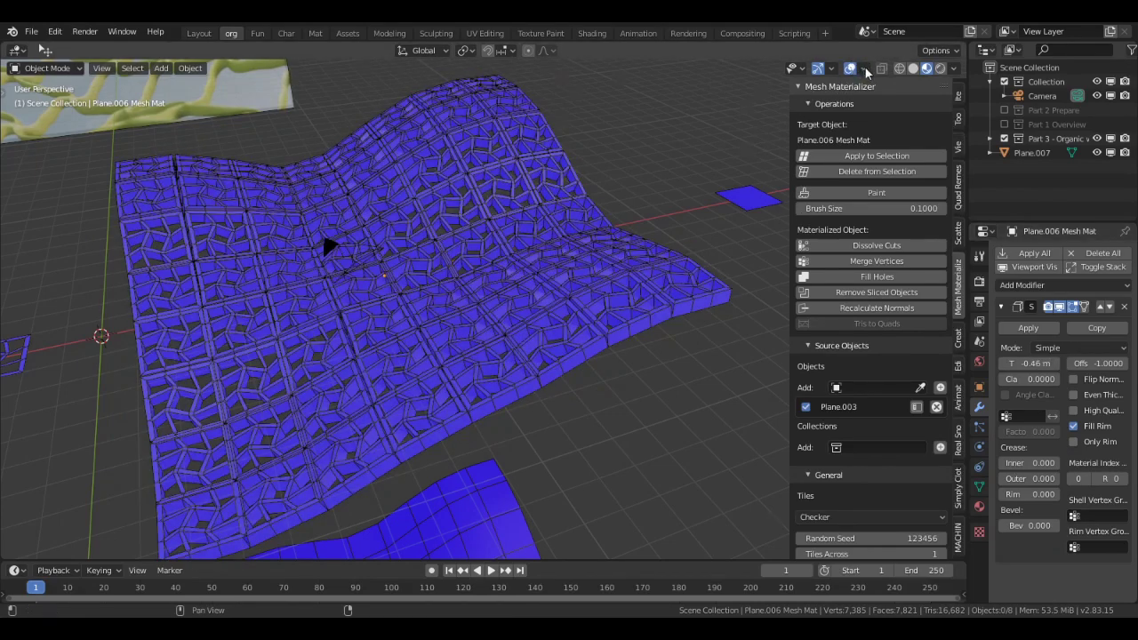
{"action": "middle_click_drag", "start_coordinate": [569, 294], "coordinate": [644, 283]}
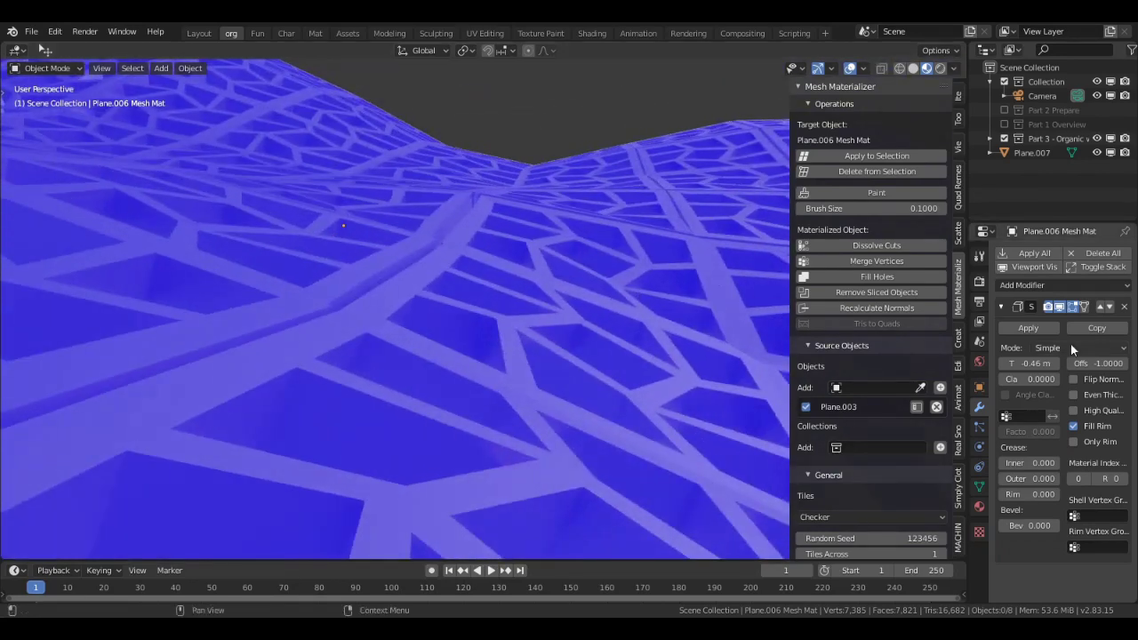
{"action": "left_click", "coordinate": [1070, 347]}
{"action": "left_click", "coordinate": [1058, 379]}
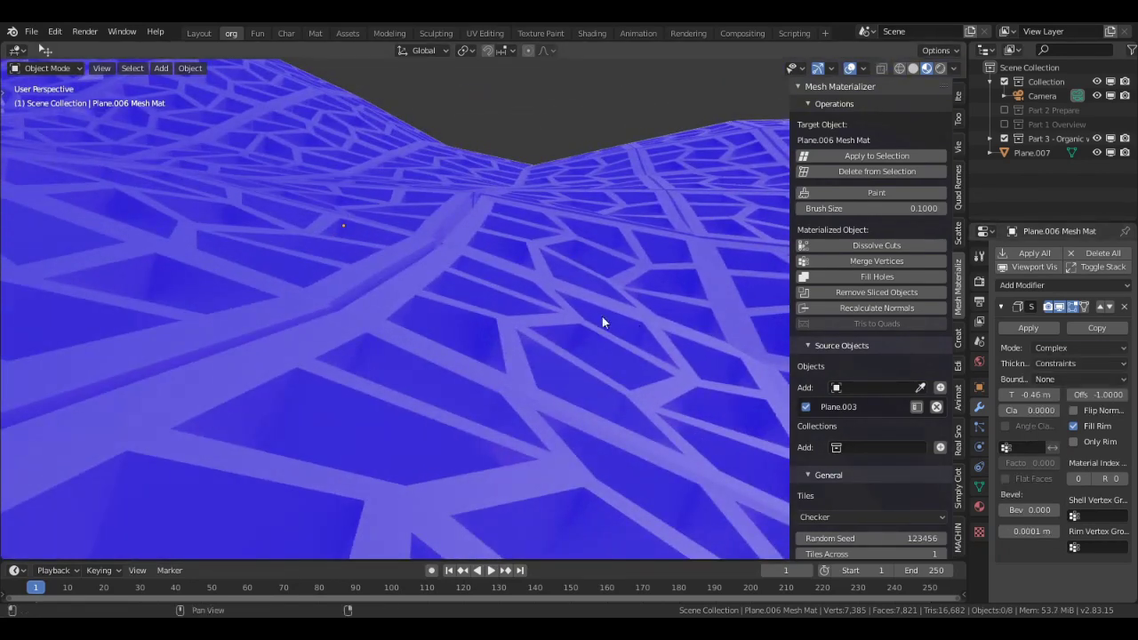
{"action": "scroll", "coordinate": [602, 316], "scroll_direction": "down", "scroll_amount": 5}
{"action": "middle_click_drag", "start_coordinate": [602, 317], "coordinate": [559, 326]}
Try moving a single vertex at a tile corner to test whether neighbouring tiles are joined there
{"action": "scroll", "coordinate": [560, 329], "scroll_direction": "up", "scroll_amount": 5}
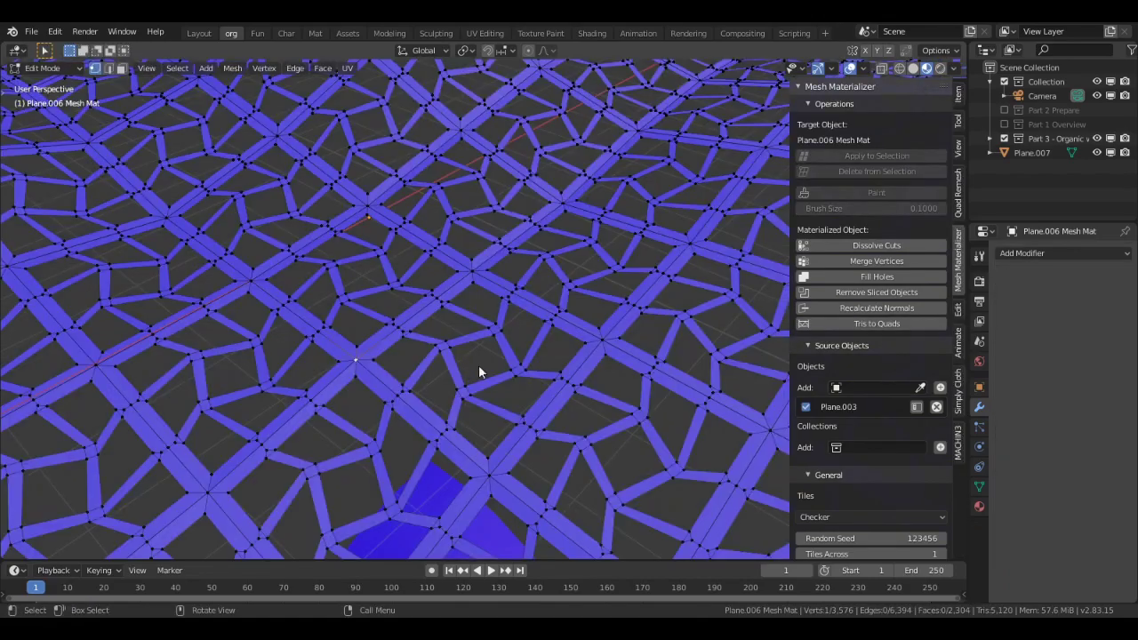
{"action": "key", "text": "g"}
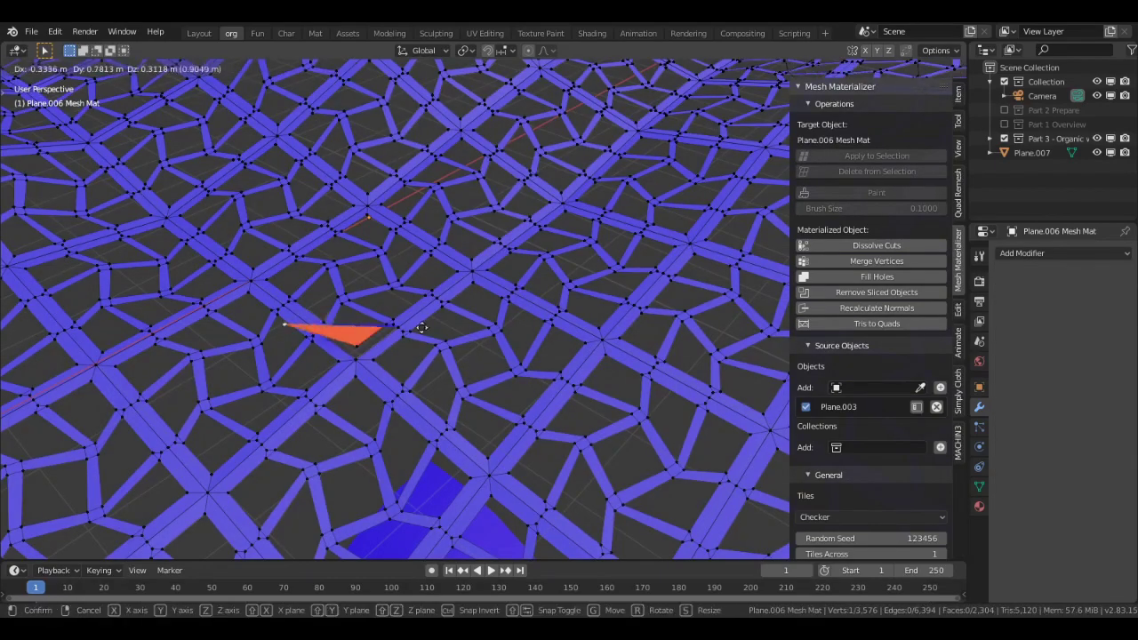
{"action": "right_click", "coordinate": [495, 334]}
{"action": "scroll", "coordinate": [494, 338], "scroll_direction": "up", "scroll_amount": 1}
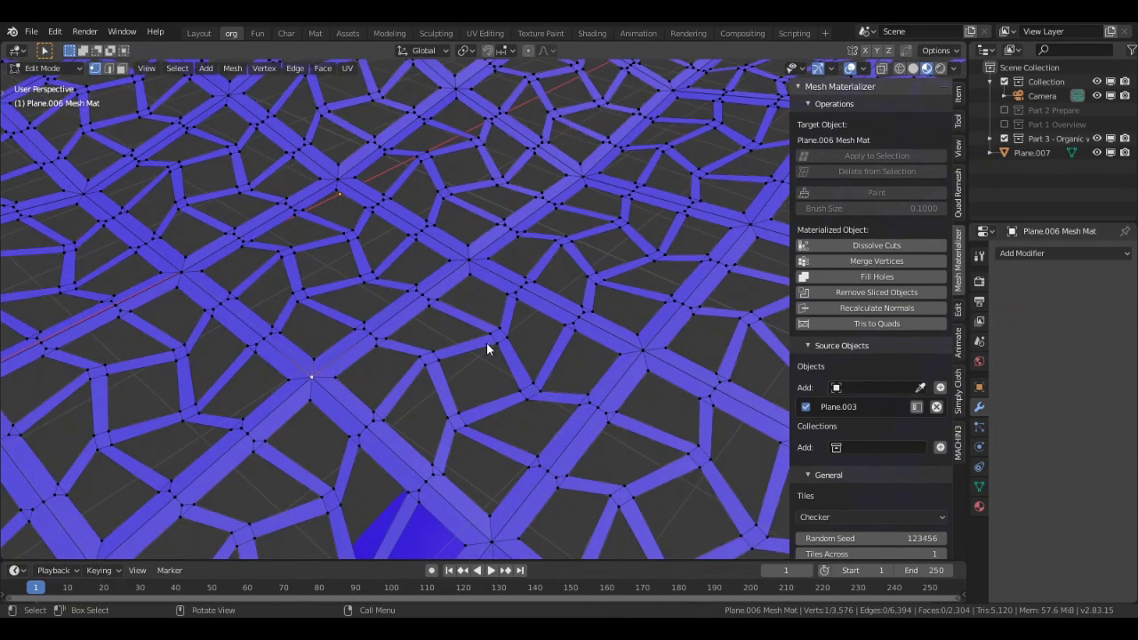
{"action": "middle_click_drag", "start_coordinate": [487, 344], "coordinate": [526, 390]}
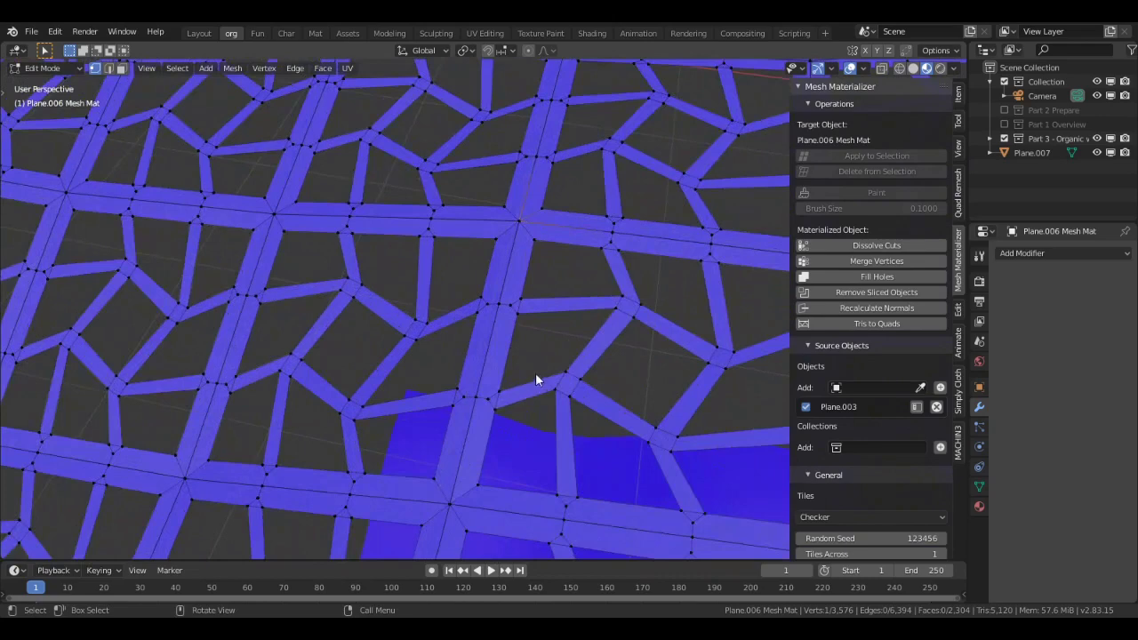
Select the entire net and merge its vertices by distance with a merge distance of 0.0091 m
{"action": "key", "text": "a"}
{"action": "scroll", "coordinate": [535, 372], "scroll_direction": "up", "scroll_amount": 2}
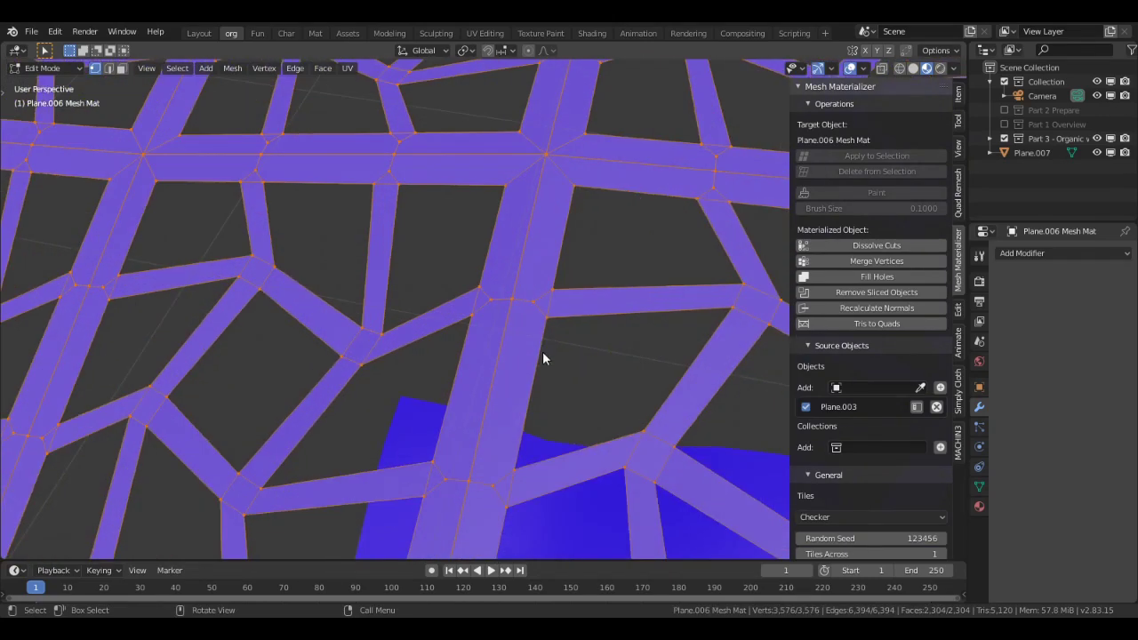
{"action": "key", "text": "F3"}
{"action": "type", "text": "Merge by Distance"}
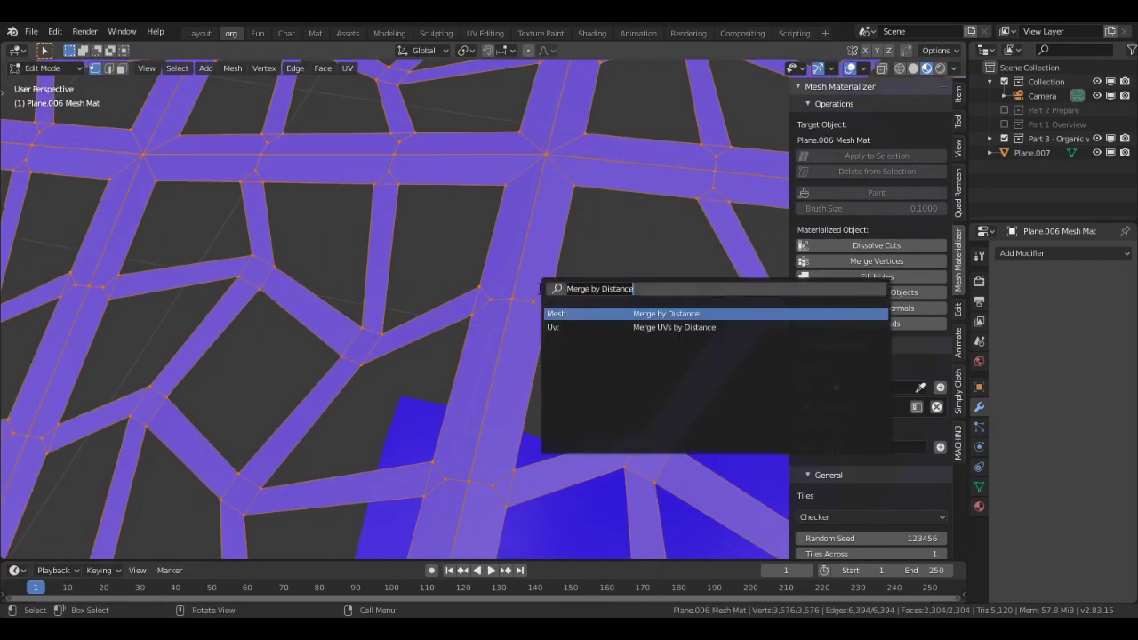
{"action": "left_click", "coordinate": [614, 314]}
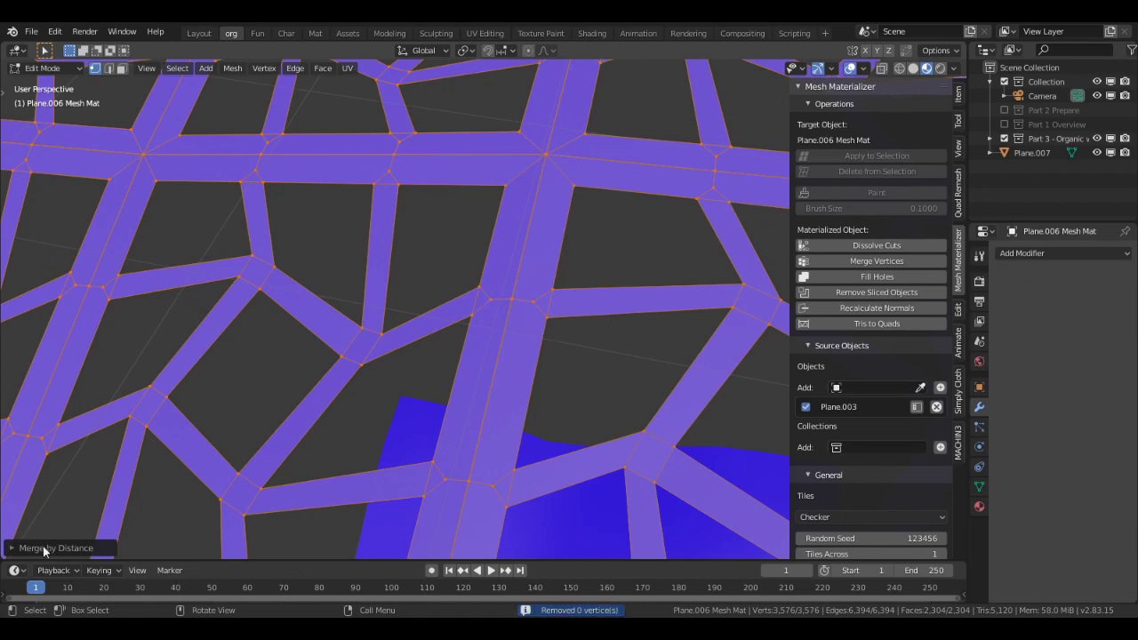
{"action": "left_click", "coordinate": [14, 549]}
{"action": "left_click_drag", "start_coordinate": [147, 528], "coordinate": [178, 528]}
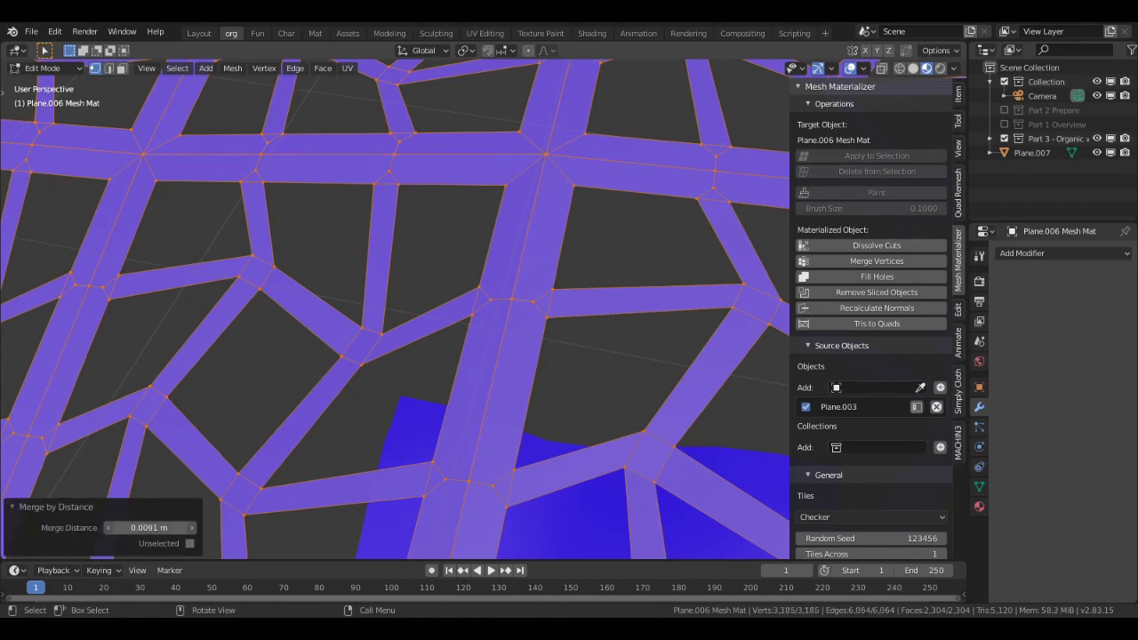
Return to Object Mode and add a Solidify modifier to the merged net
{"action": "key", "text": "Tab"}
{"action": "scroll", "coordinate": [490, 330], "scroll_direction": "down", "scroll_amount": 6}
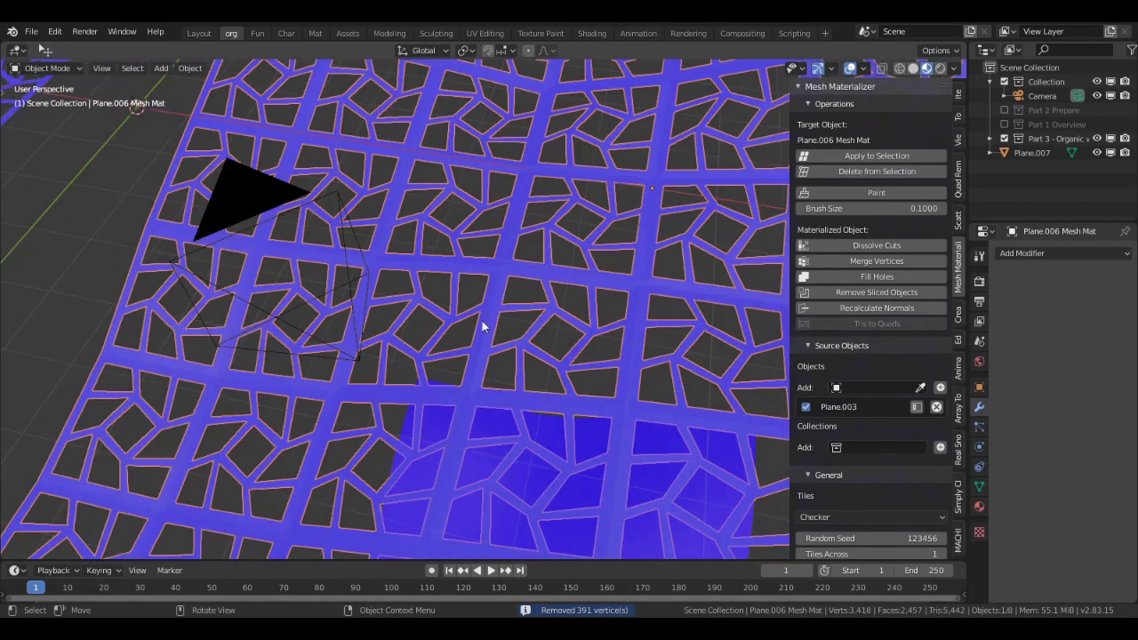
{"action": "scroll", "coordinate": [543, 263], "scroll_direction": "down", "scroll_amount": 5}
{"action": "left_click", "coordinate": [1045, 252]}
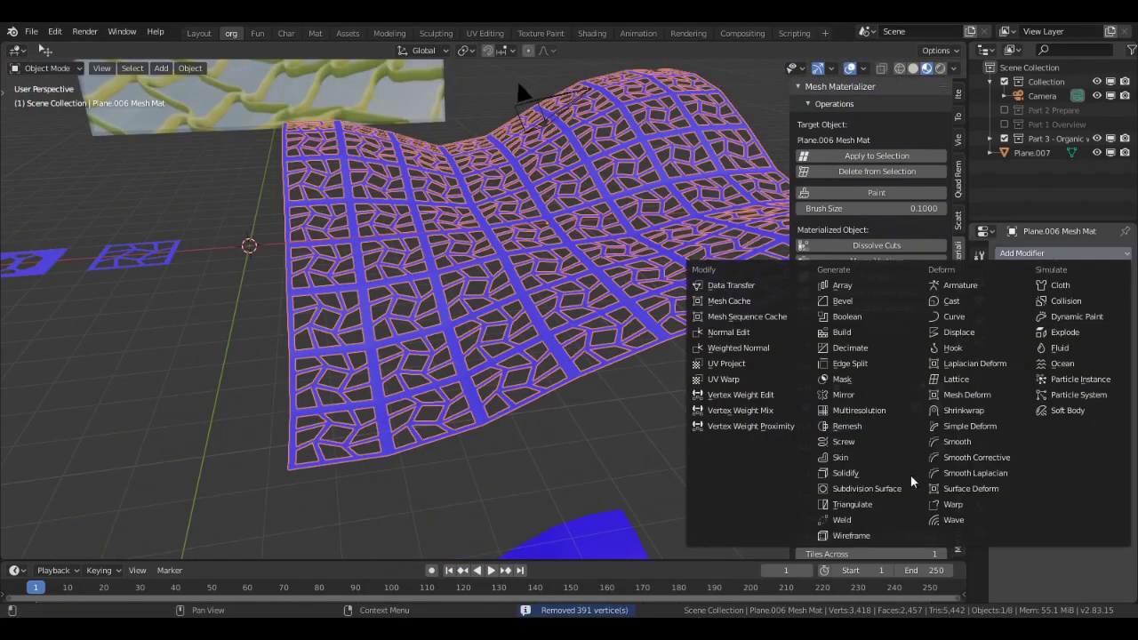
{"action": "left_click", "coordinate": [867, 472]}
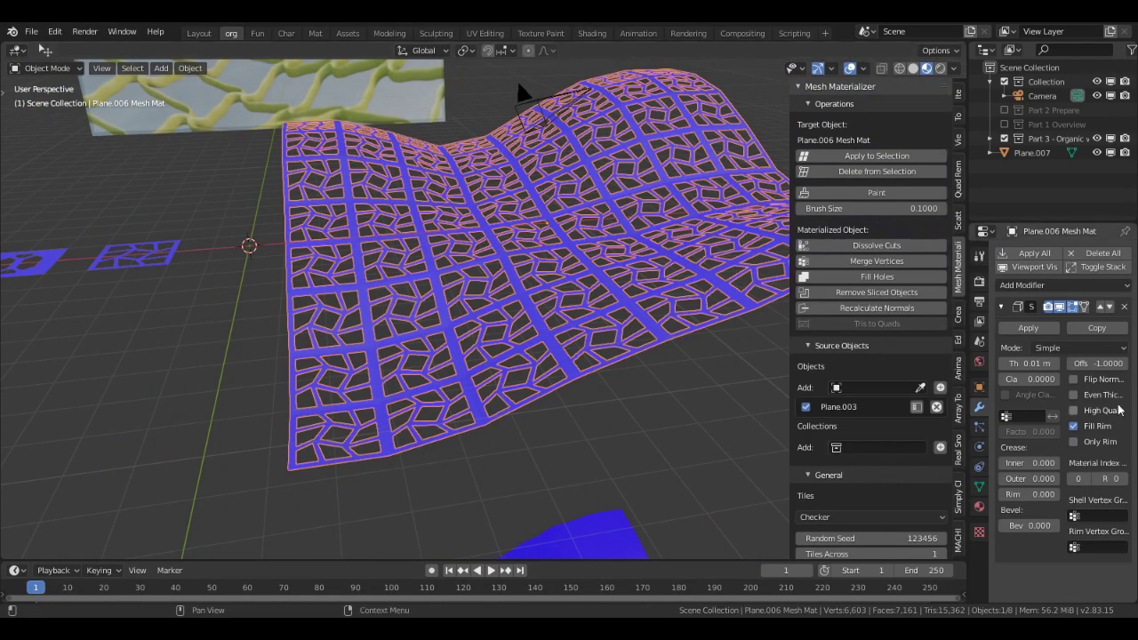
Set the Solidify modifier's thickness to -0.37 m and apply the modifier to the net
{"action": "left_click_drag", "start_coordinate": [1042, 363], "coordinate": [964, 362]}
{"action": "scroll", "coordinate": [653, 348], "scroll_direction": "up", "scroll_amount": 4}
{"action": "middle_click_drag", "start_coordinate": [653, 348], "coordinate": [303, 350]}
{"action": "scroll", "coordinate": [547, 328], "scroll_direction": "down", "scroll_amount": 5}
{"action": "scroll", "coordinate": [302, 351], "scroll_direction": "down", "scroll_amount": 3}
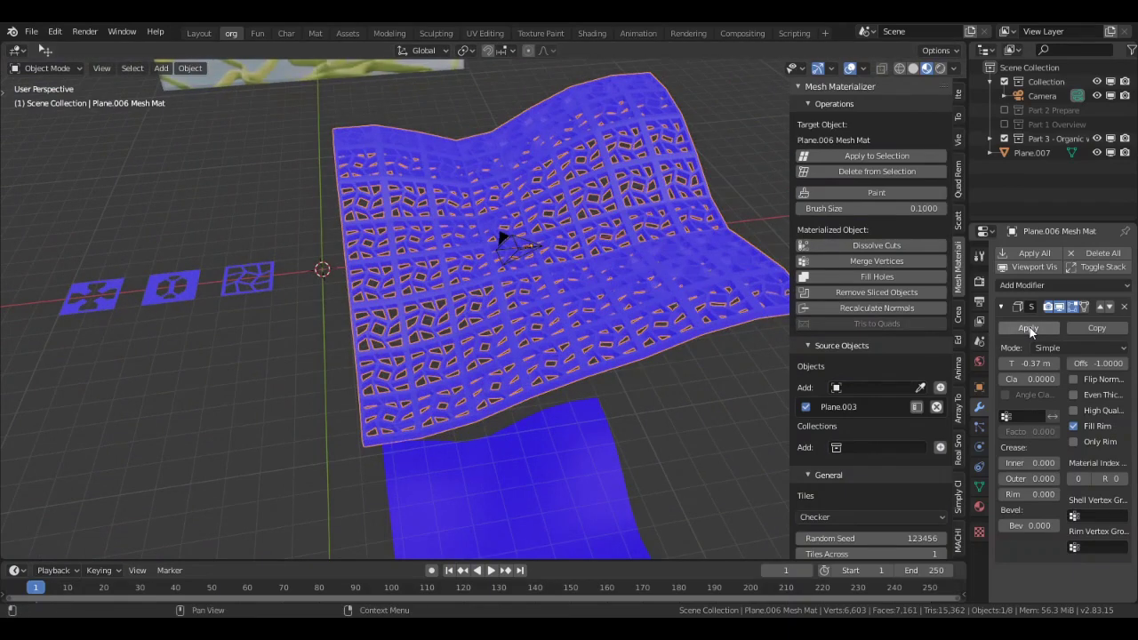
{"action": "left_click", "coordinate": [1028, 329]}
Add a Subdivision Surface modifier to the thickened net and set its viewport subdivisions to 2
{"action": "left_click", "coordinate": [1027, 255]}
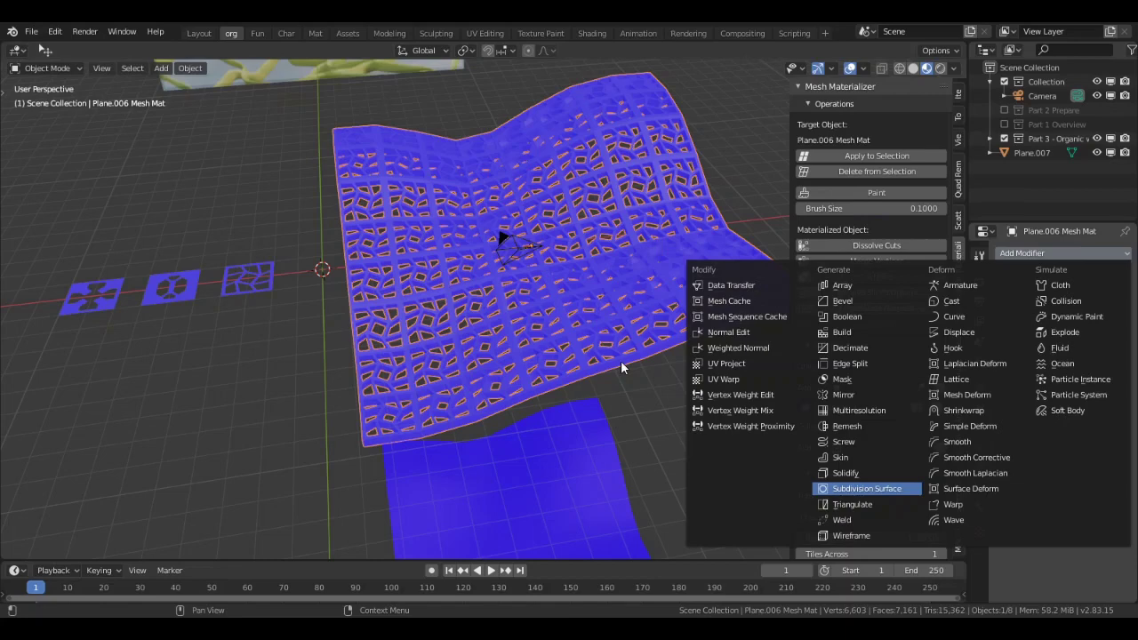
{"action": "key", "text": "Return"}
{"action": "middle_click_drag", "start_coordinate": [621, 360], "coordinate": [608, 324]}
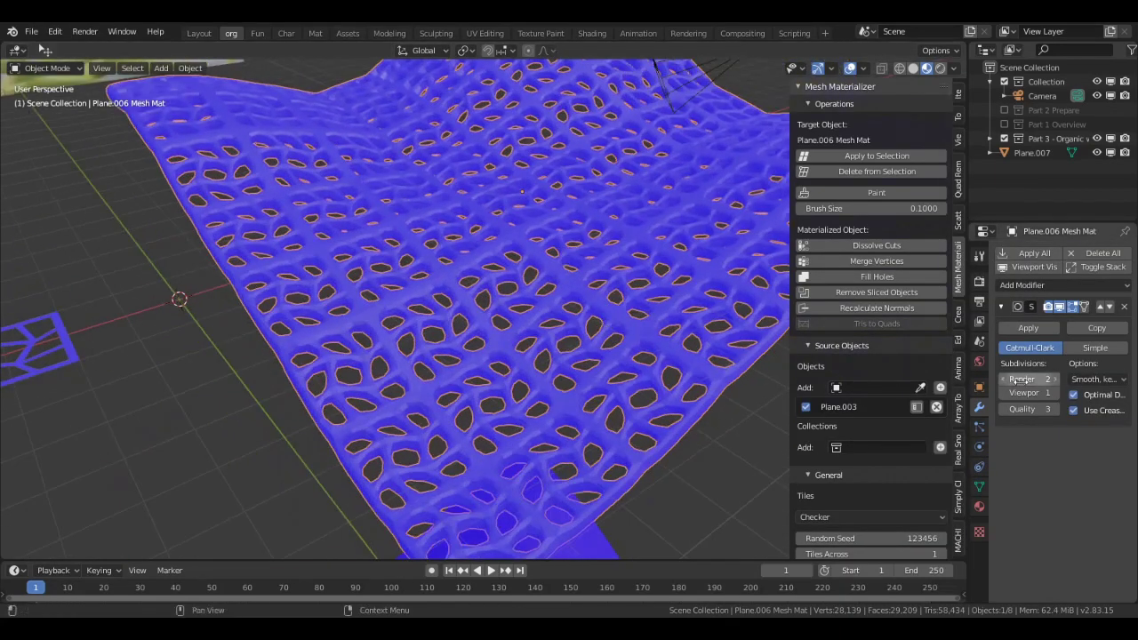
{"action": "left_click", "coordinate": [1053, 393]}
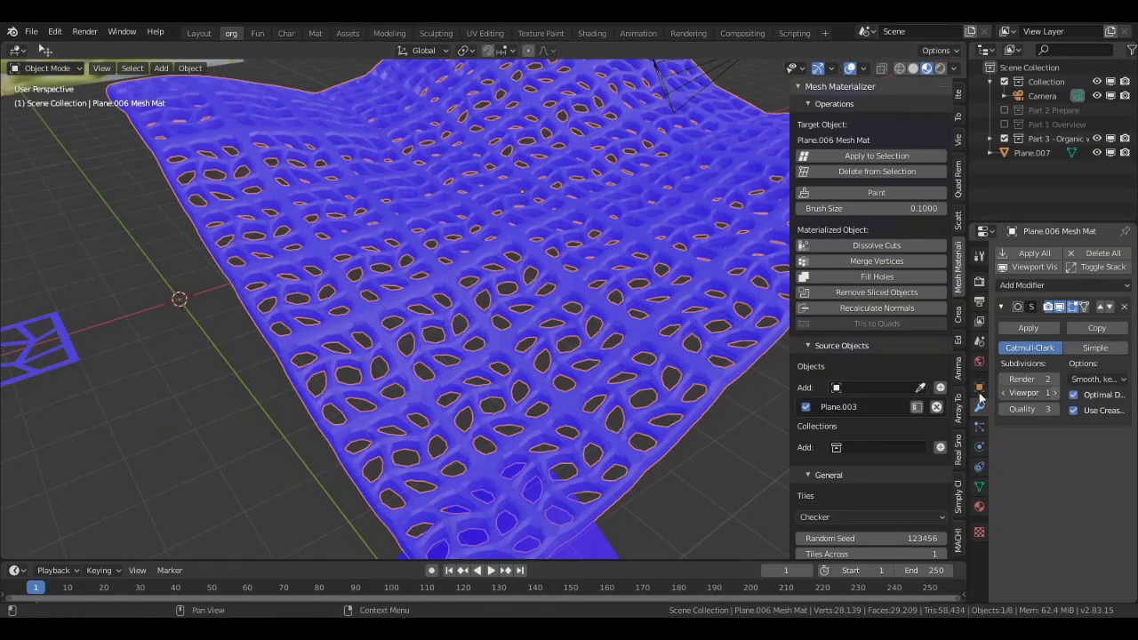
Shade the subdivided net smooth
{"action": "right_click", "coordinate": [632, 361]}
{"action": "left_click", "coordinate": [624, 348]}
{"action": "middle_click_drag", "start_coordinate": [610, 358], "coordinate": [676, 222]}
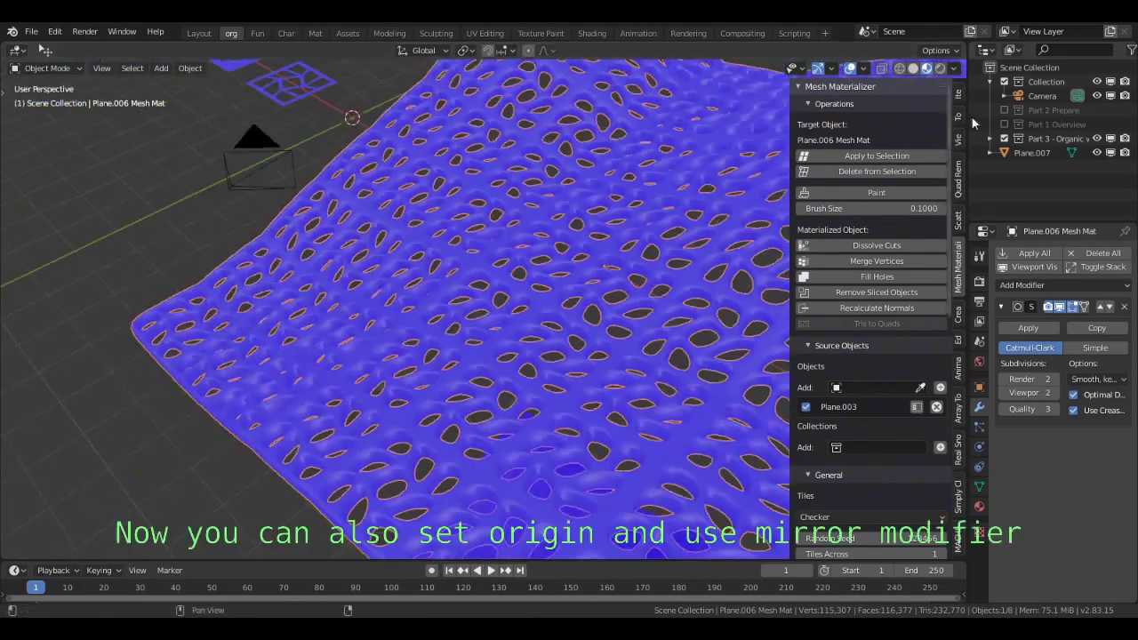
Turn off the Face Orientation overlay to show the net in its own material
{"action": "left_click", "coordinate": [863, 69]}
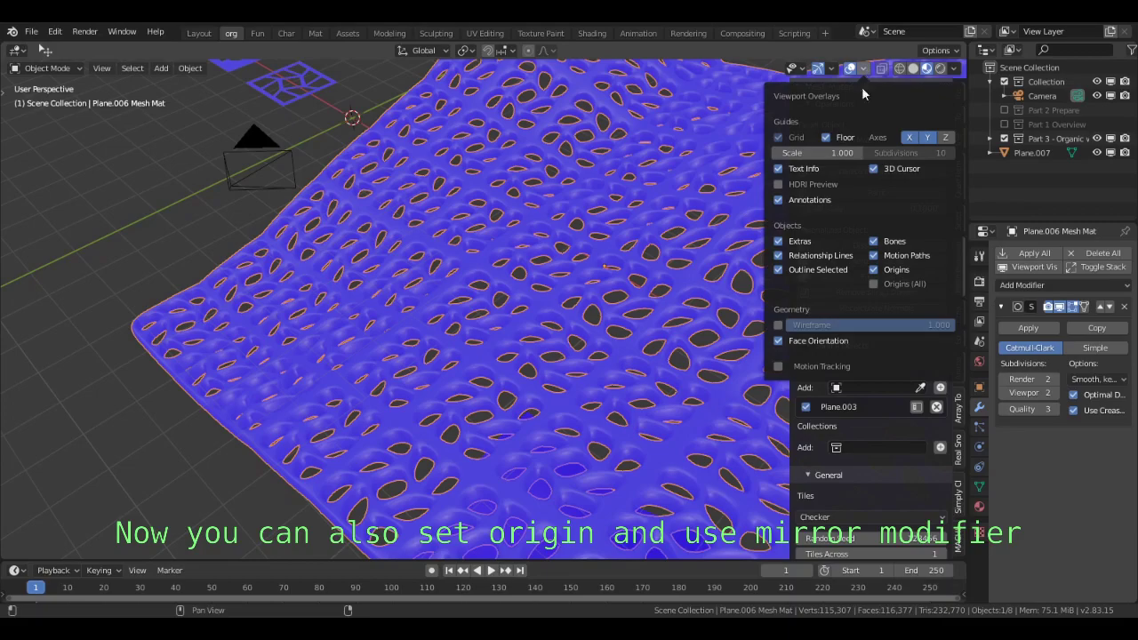
{"action": "left_click", "coordinate": [778, 341]}
{"action": "middle_click_drag", "start_coordinate": [592, 303], "coordinate": [716, 253]}
{"action": "middle_click_drag", "start_coordinate": [656, 298], "coordinate": [718, 307]}
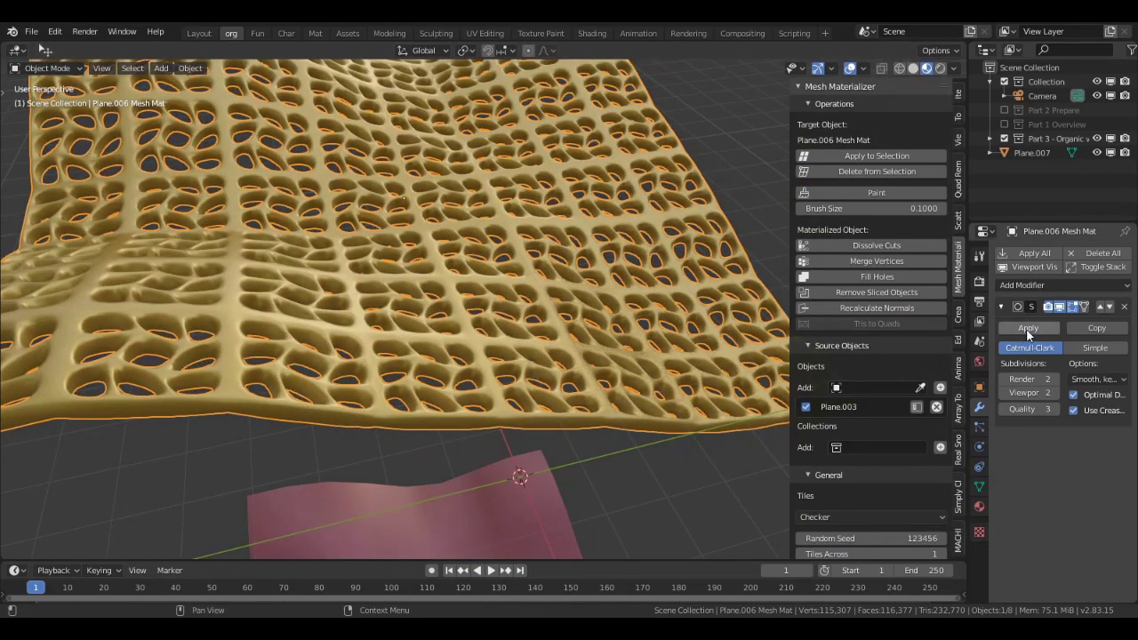
Apply the Subdivision Surface modifier and examine the finished organic net up close and from several angles
{"action": "middle_click_drag", "start_coordinate": [681, 324], "coordinate": [455, 331]}
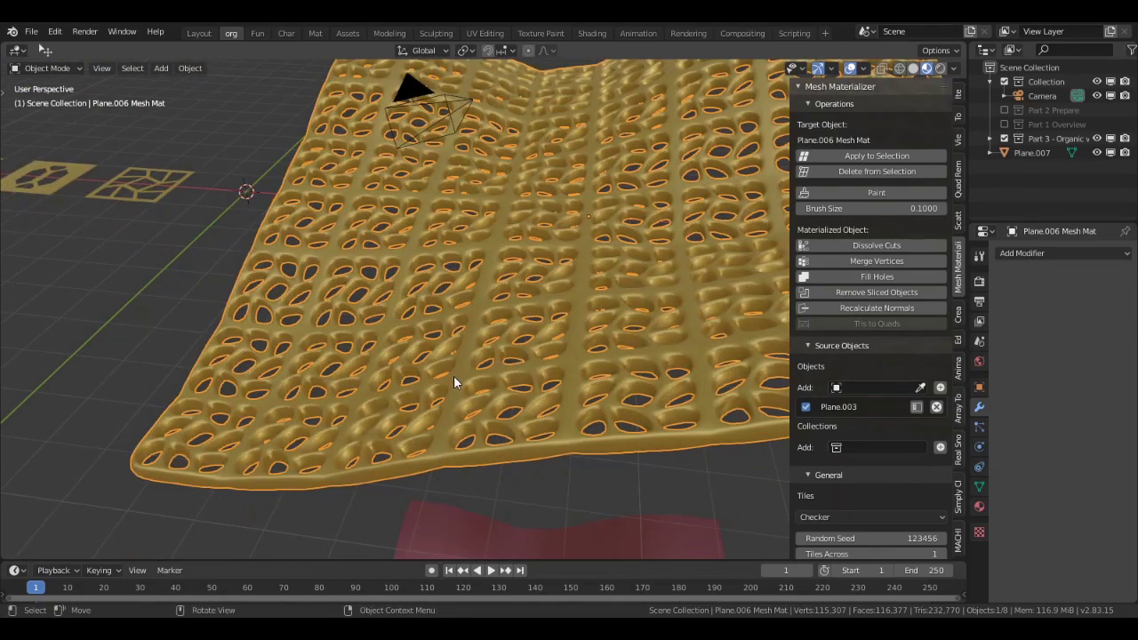
{"action": "middle_click_drag", "start_coordinate": [472, 361], "coordinate": [479, 410]}
{"action": "scroll", "coordinate": [532, 363], "scroll_direction": "down", "scroll_amount": 3}
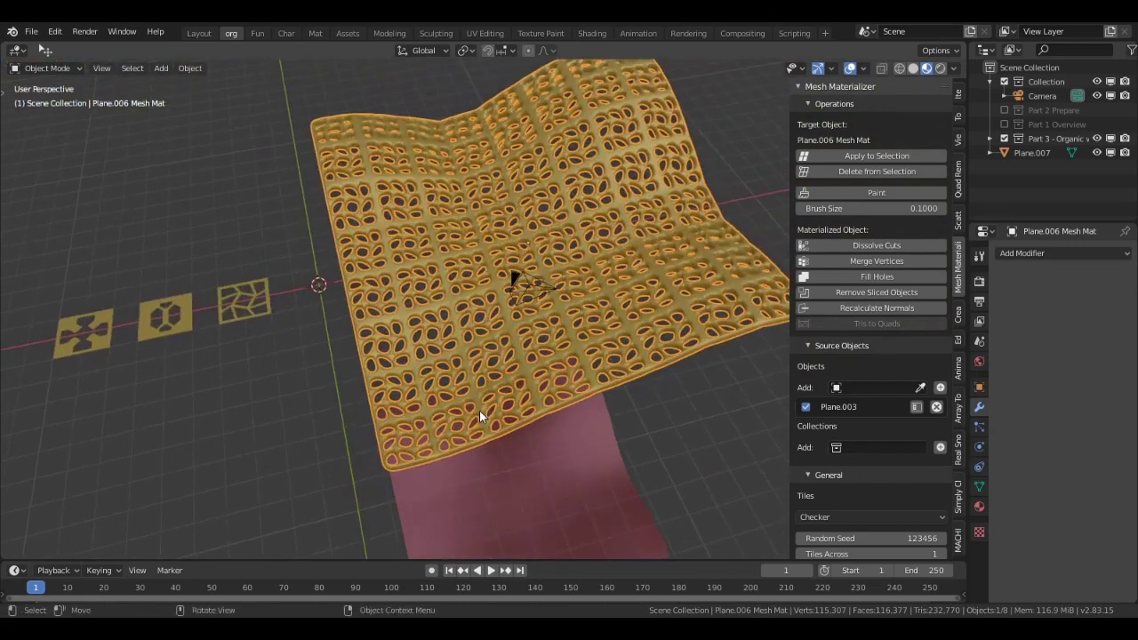
{"action": "scroll", "coordinate": [479, 411], "scroll_direction": "up", "scroll_amount": 3}
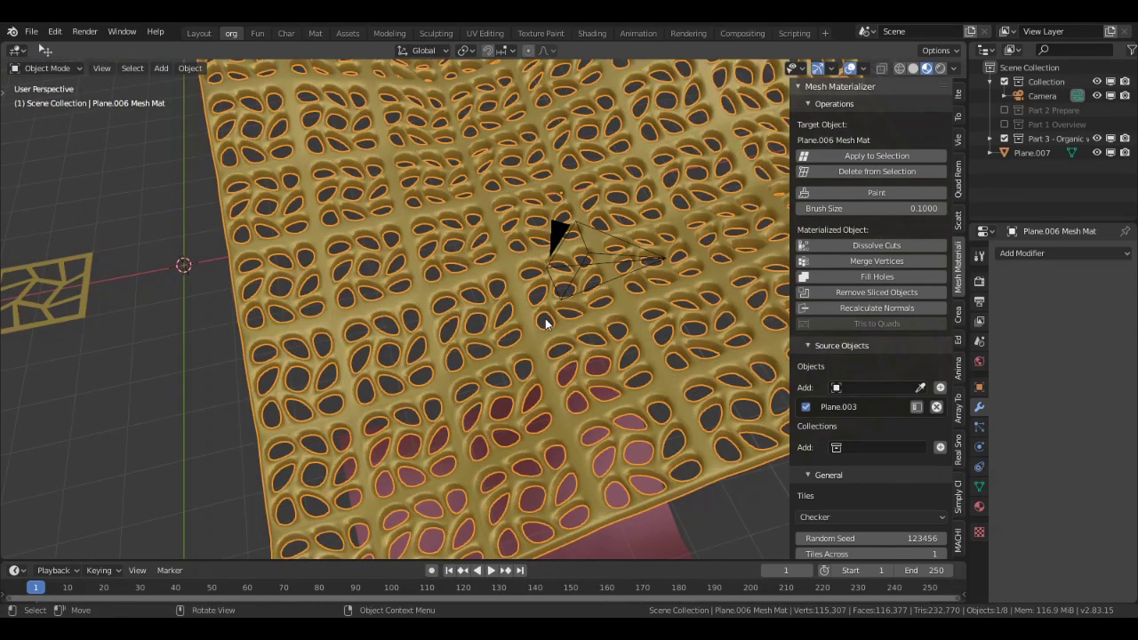
{"action": "scroll", "coordinate": [545, 318], "scroll_direction": "down", "scroll_amount": 4}
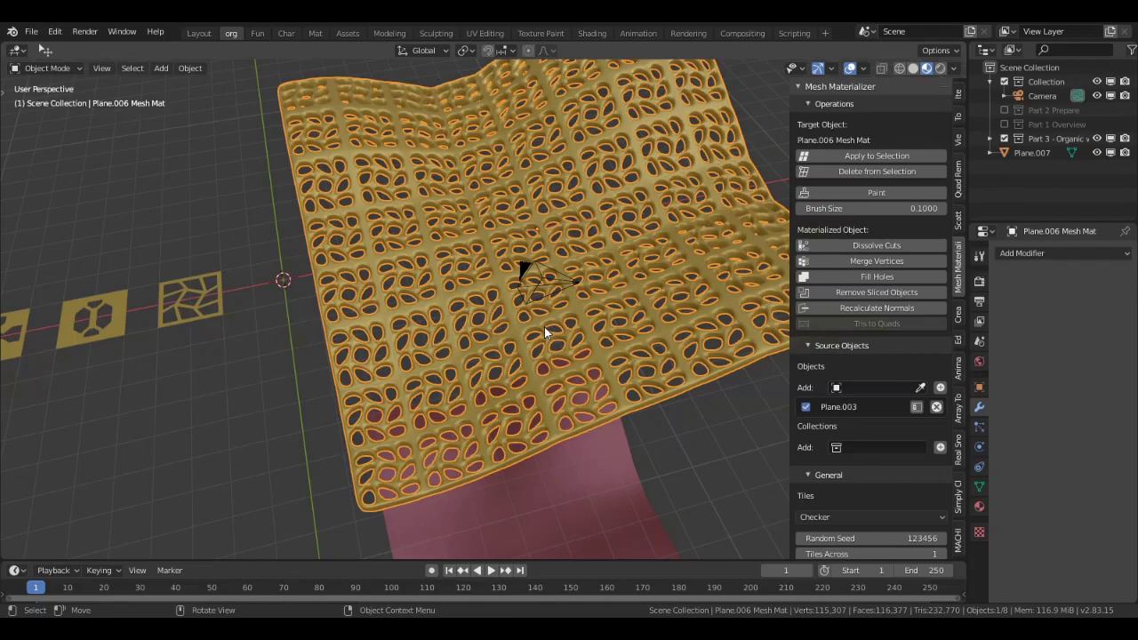
{"action": "middle_click_drag", "start_coordinate": [583, 340], "coordinate": [475, 349]}
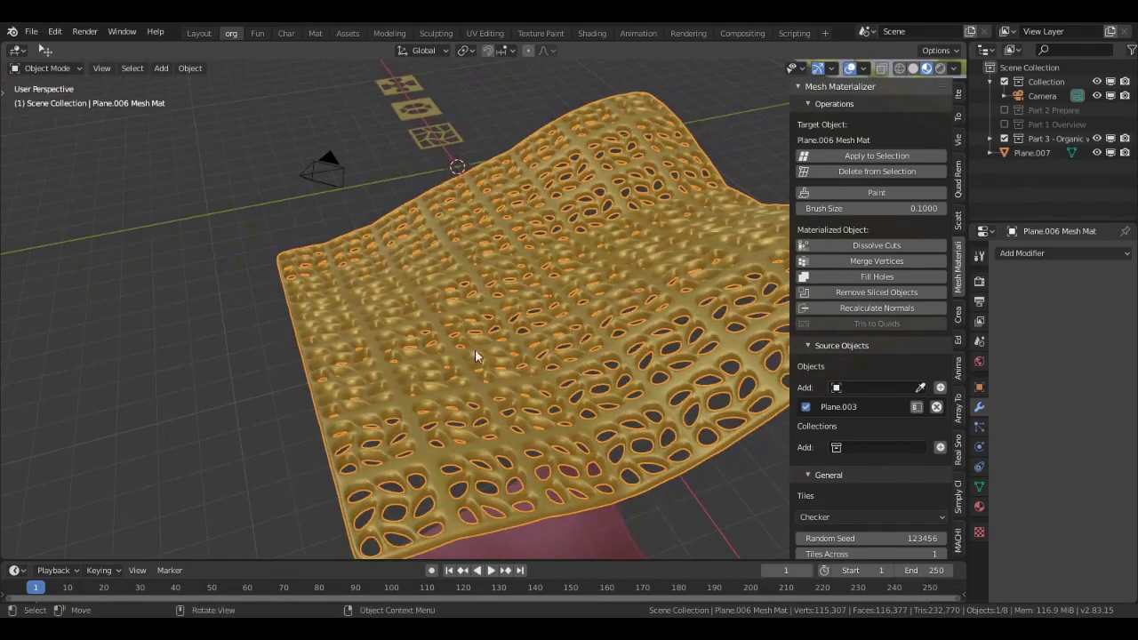
{"action": "middle_click_drag", "start_coordinate": [520, 404], "coordinate": [457, 382]}
{"action": "middle_click_drag", "start_coordinate": [626, 423], "coordinate": [635, 364]}
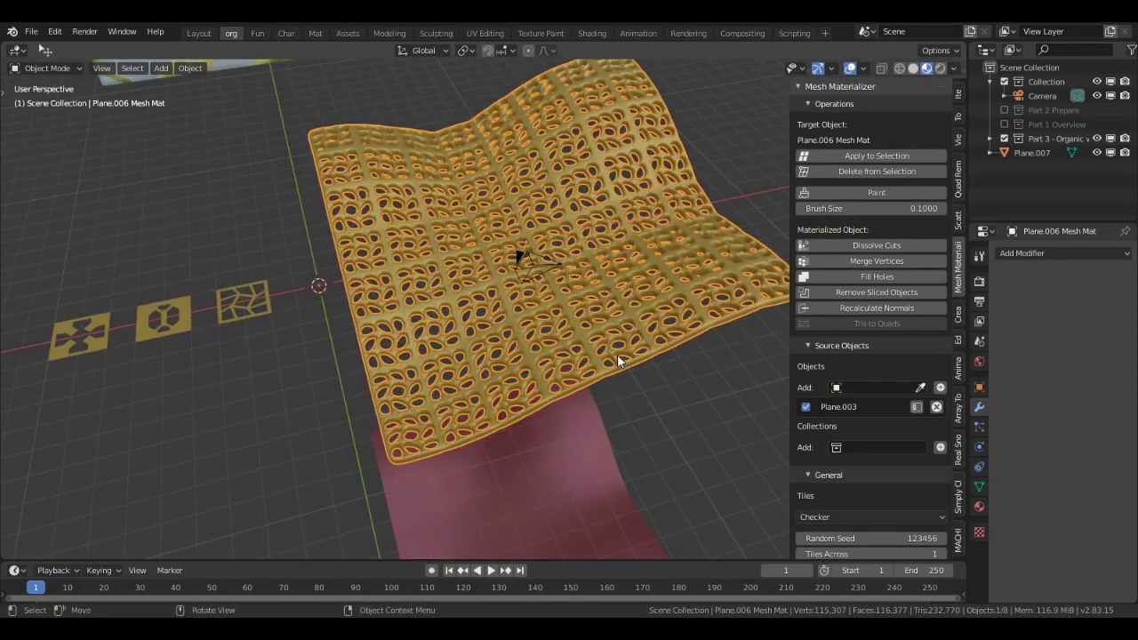